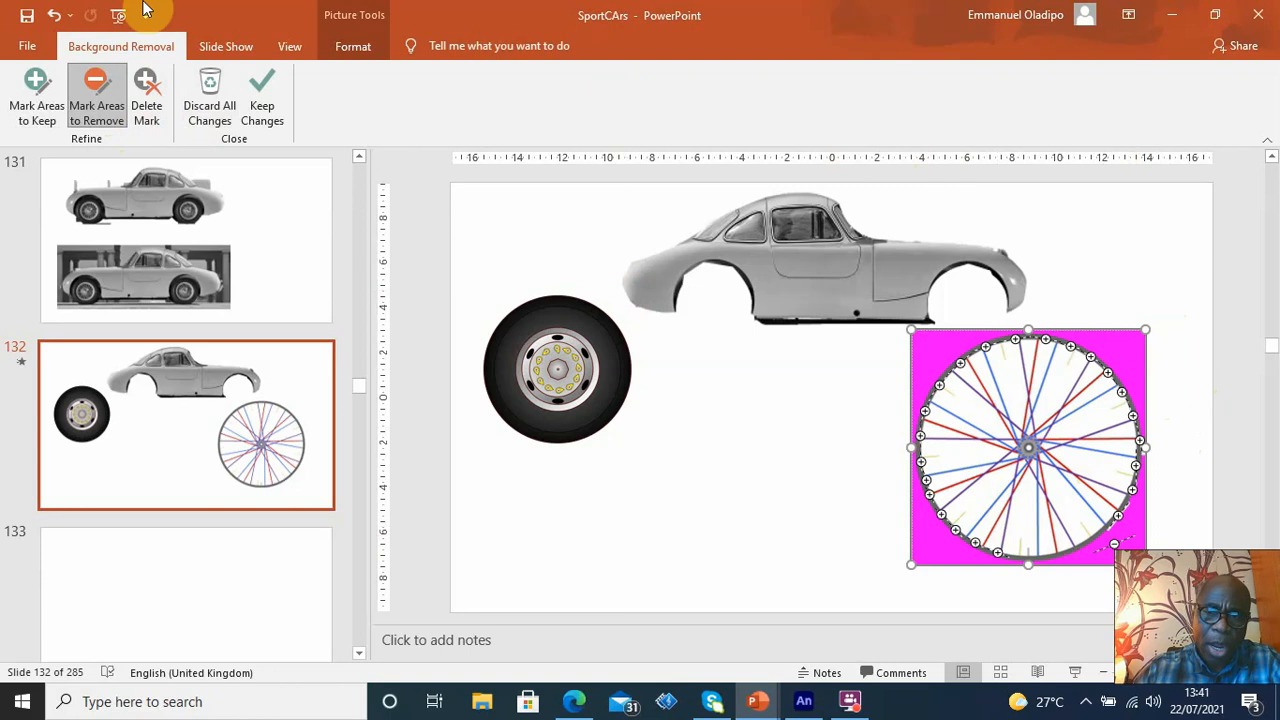
Keep the background removal on the spoked wheel picture and move the wheel below the car body
{"action": "left_click", "coordinate": [266, 100]}
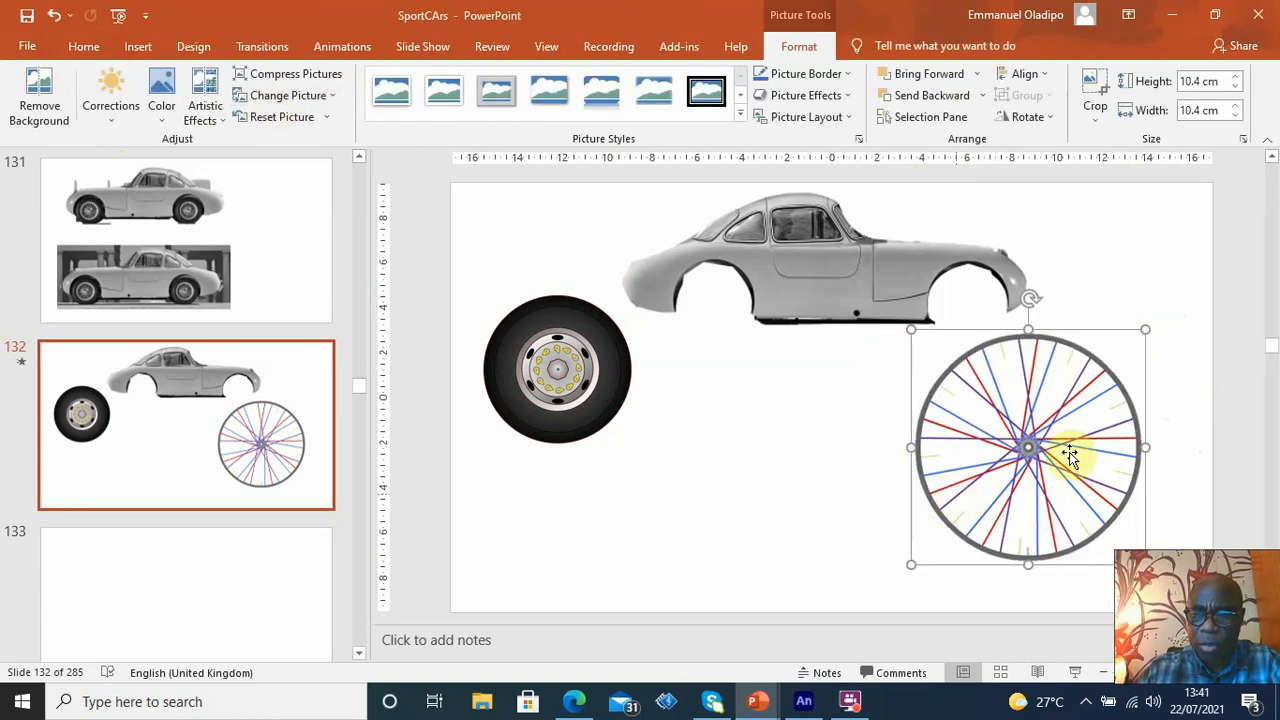
{"action": "left_click_drag", "start_coordinate": [1070, 455], "coordinate": [833, 488]}
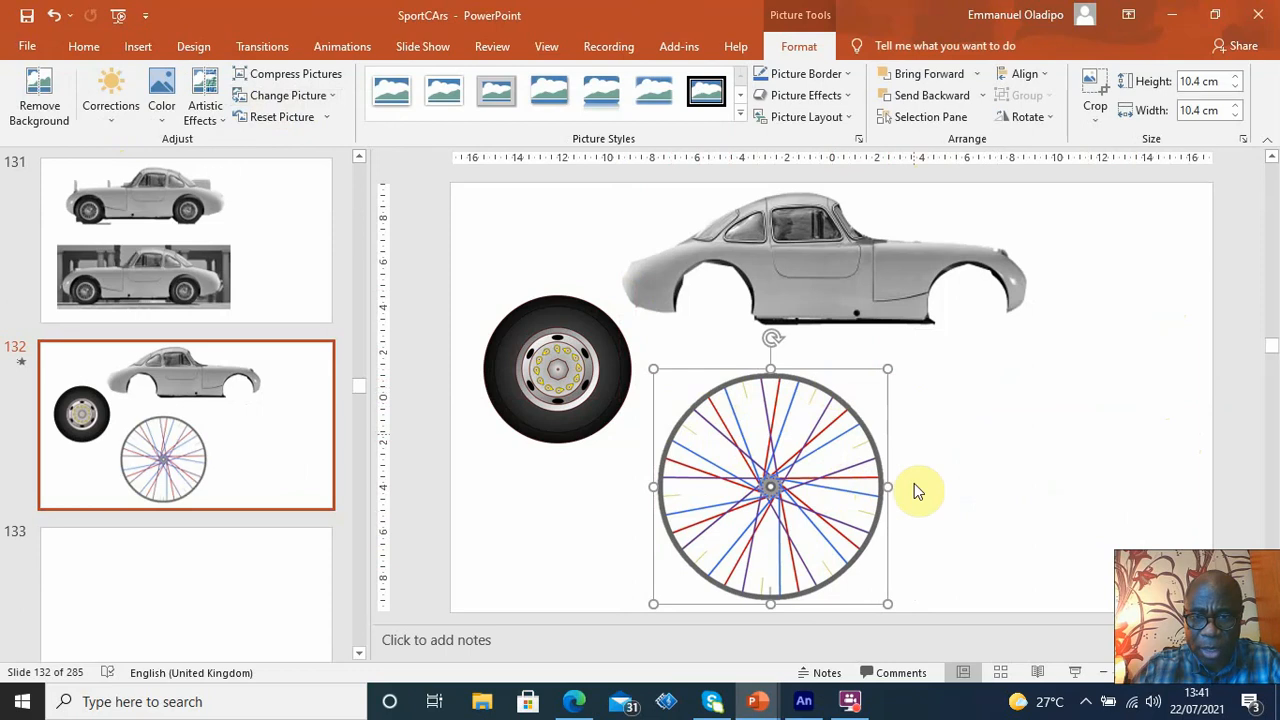
{"action": "left_click", "coordinate": [1008, 485]}
{"action": "left_click", "coordinate": [832, 482]}
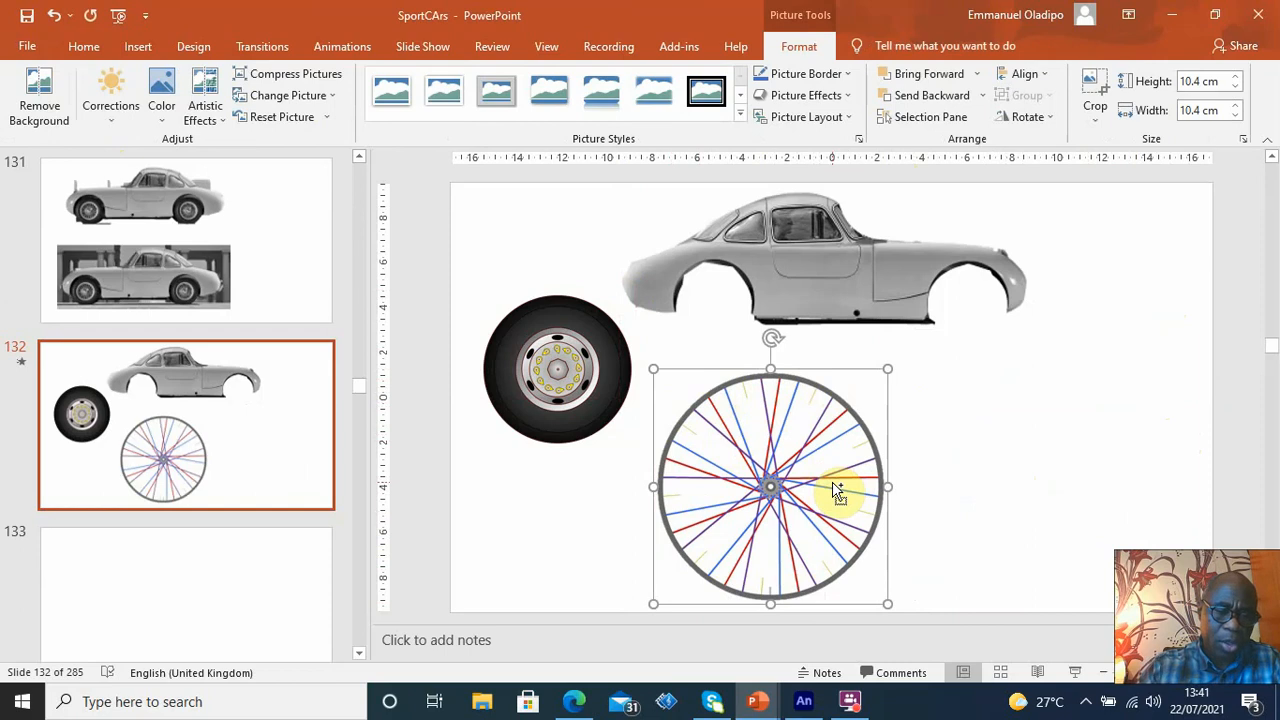
{"action": "left_click", "coordinate": [1132, 447]}
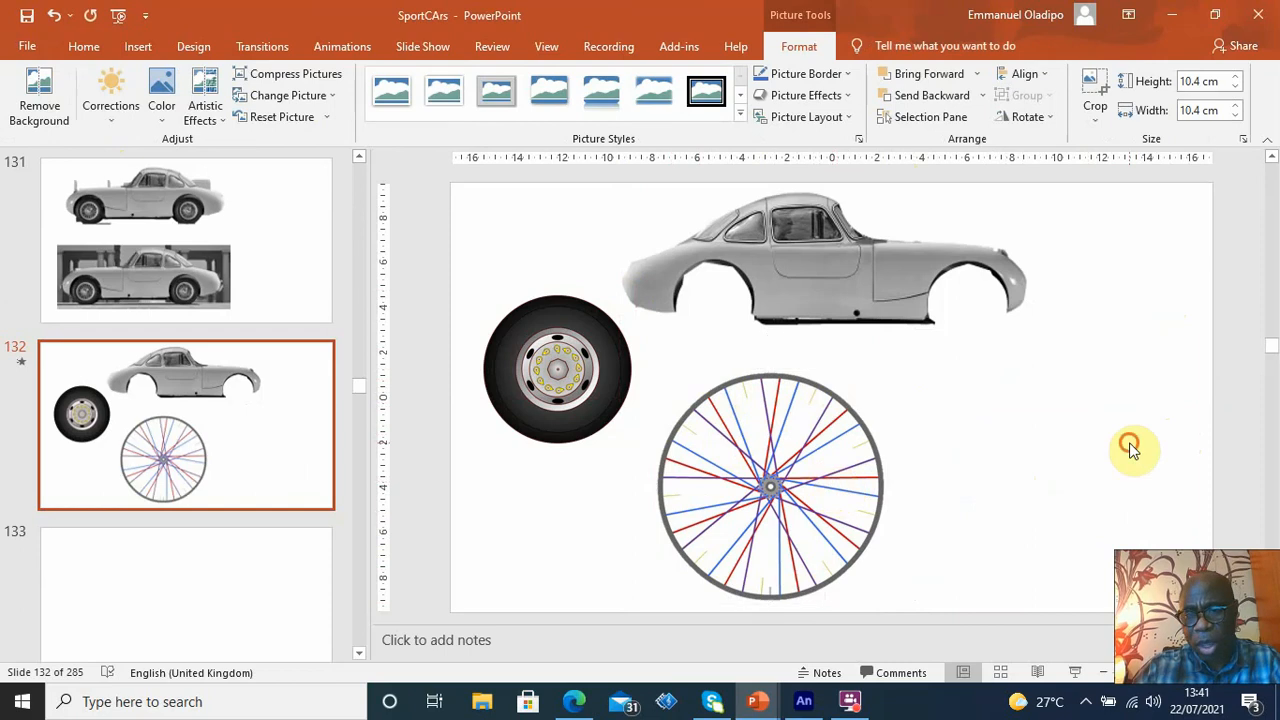
{"action": "left_click", "coordinate": [809, 702]}
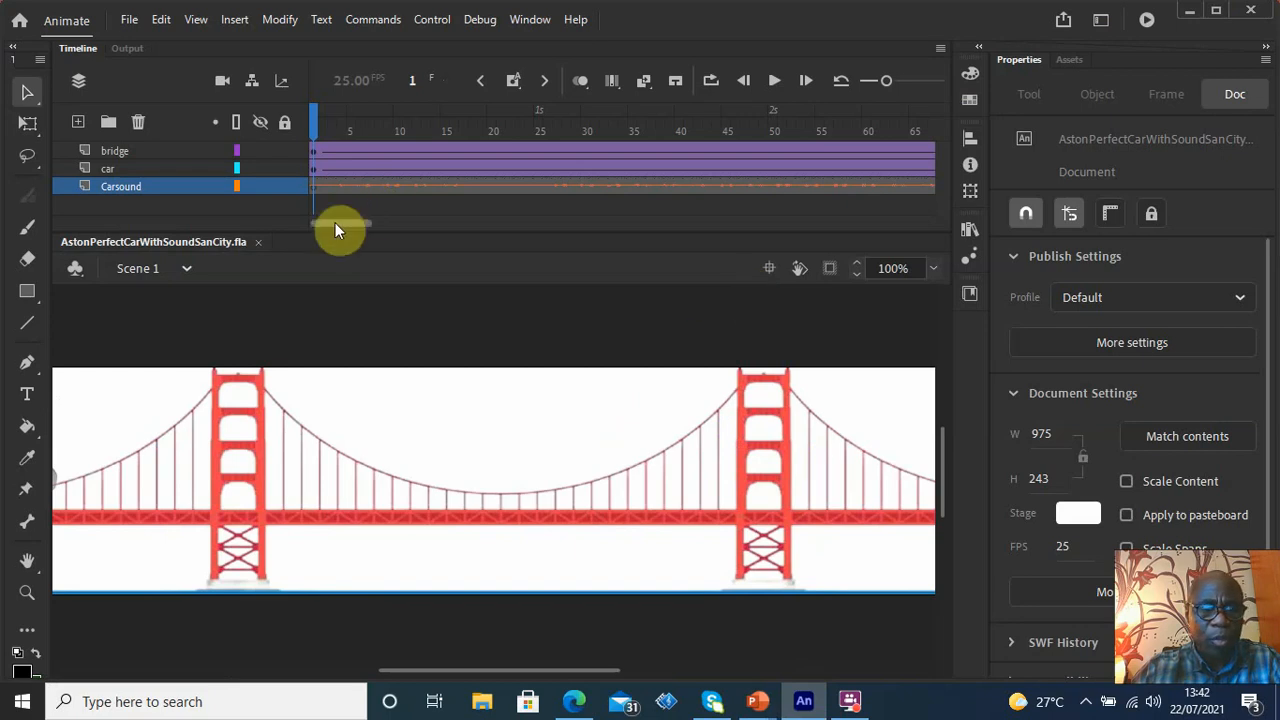
{"action": "left_click", "coordinate": [124, 24]}
{"action": "left_click", "coordinate": [158, 36]}
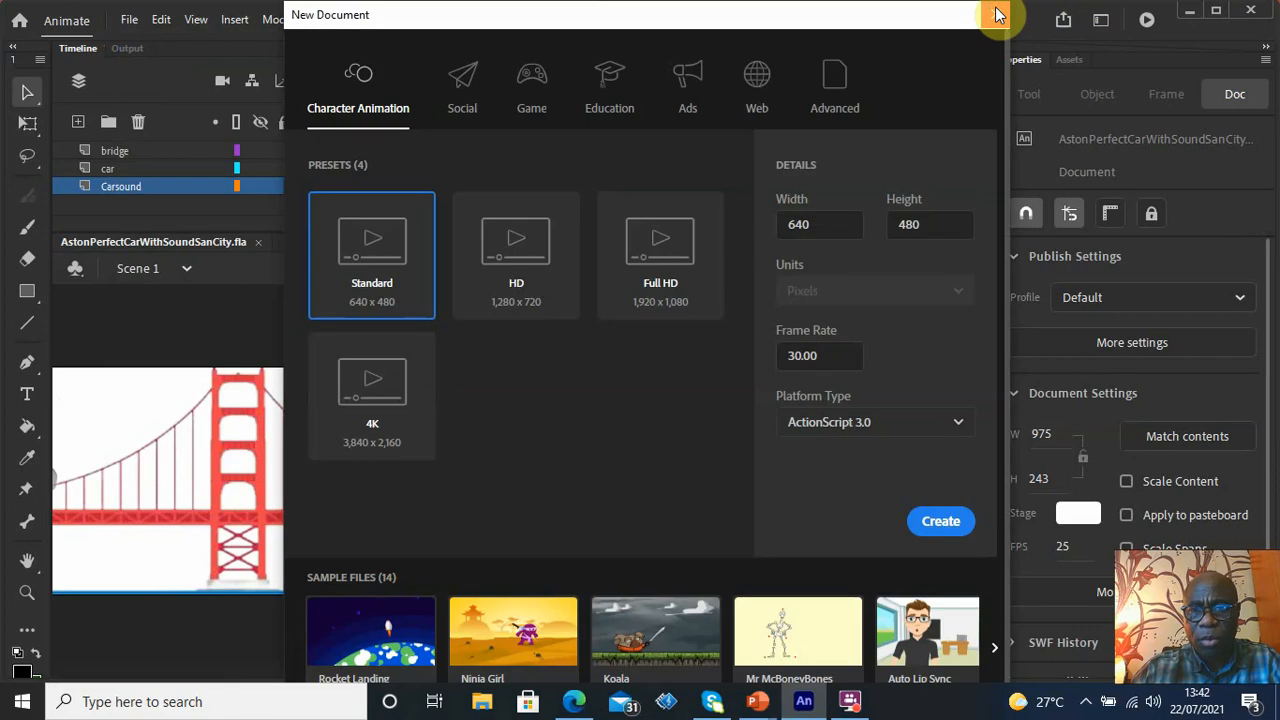
{"action": "left_click", "coordinate": [996, 14]}
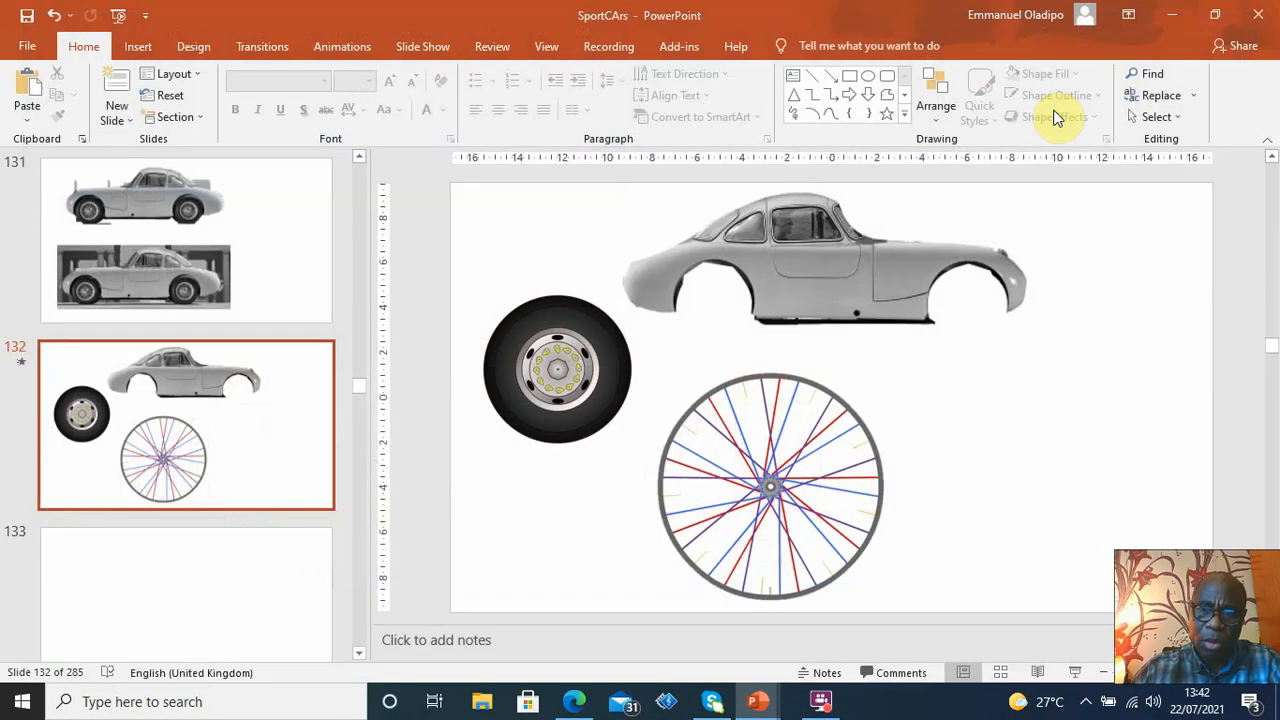
Search Windows for "adobe" and launch Adobe Animate 2021
{"action": "left_click", "coordinate": [200, 707]}
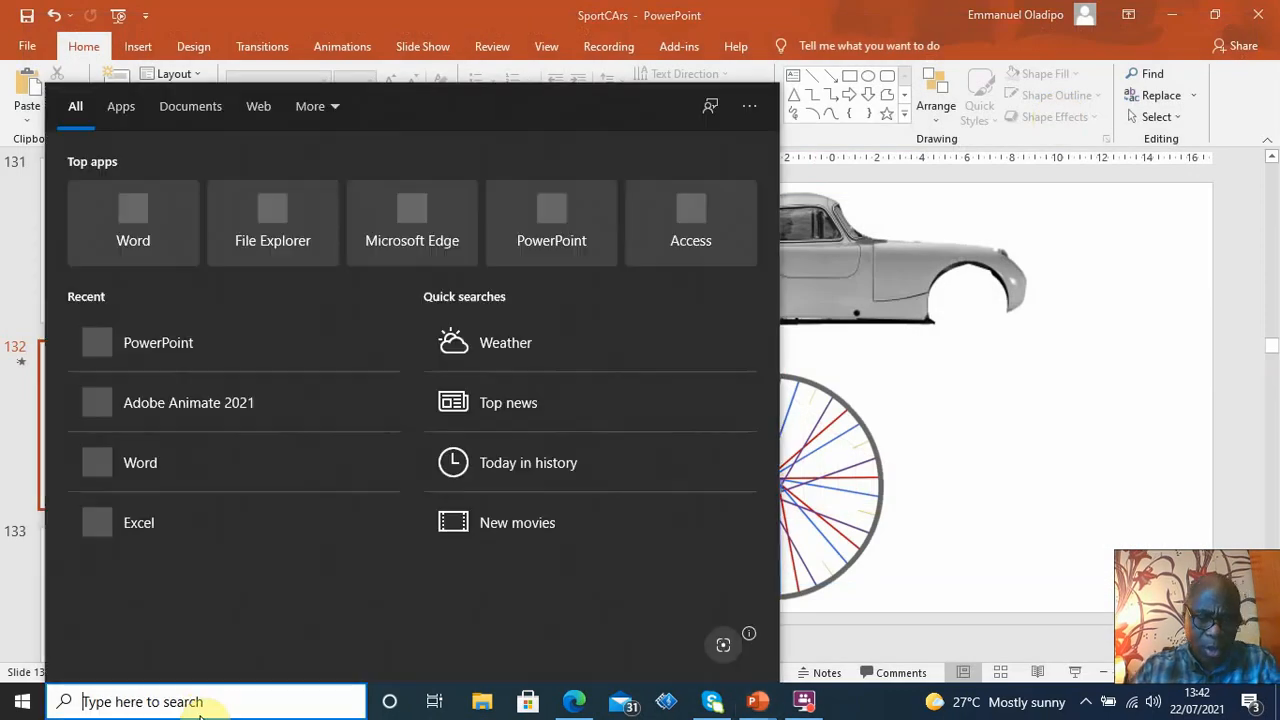
{"action": "type", "text": "adobe"}
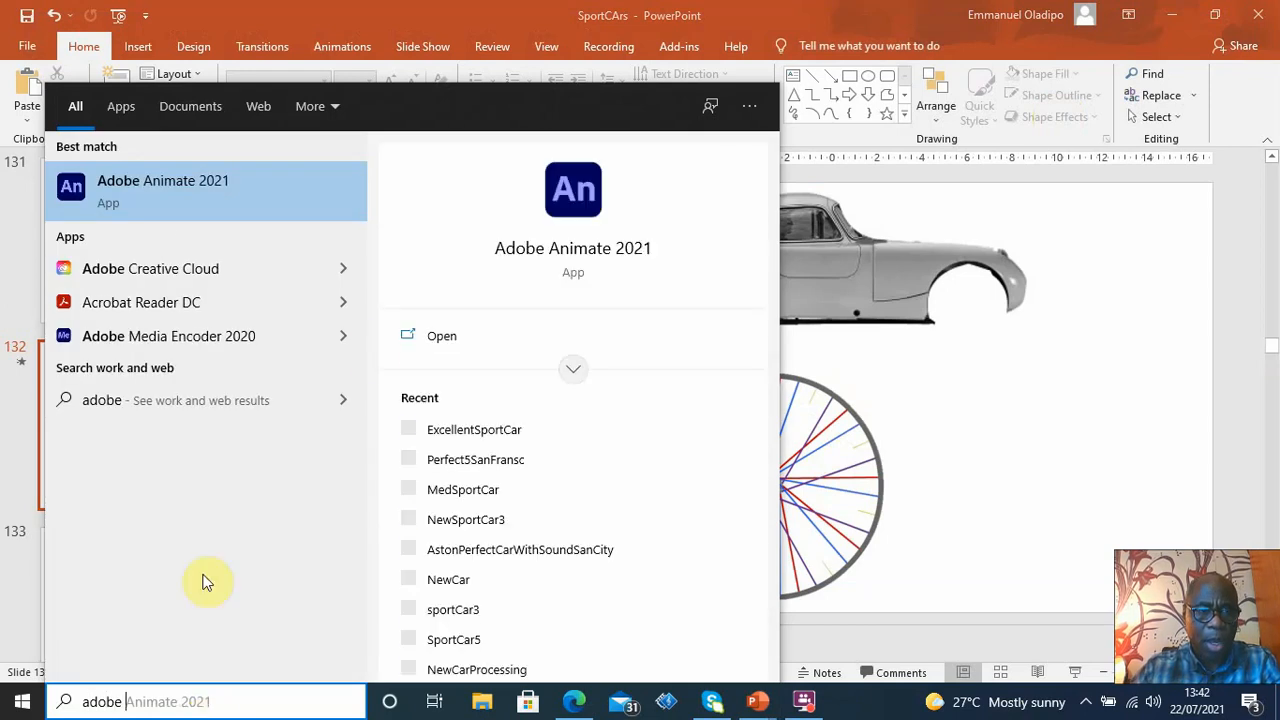
{"action": "left_click", "coordinate": [618, 252]}
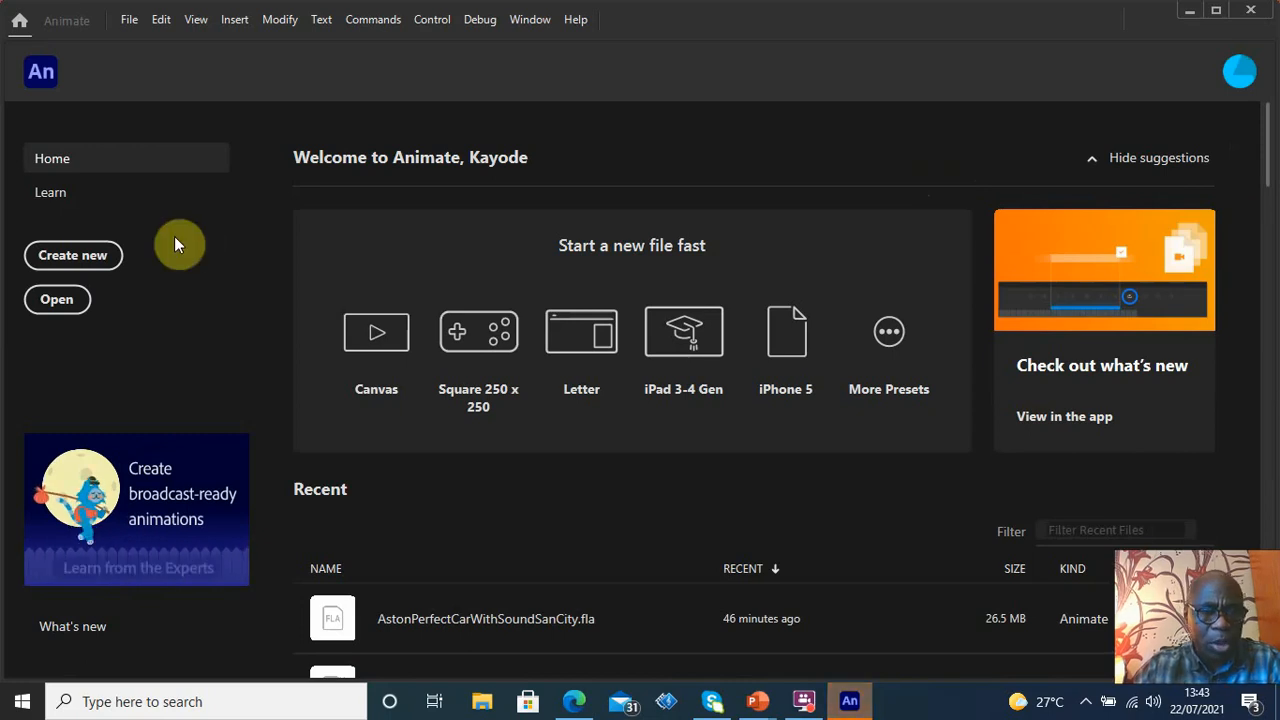
Create a new Character Animation document with the Standard 640 x 480 preset and the ActionScript 3.0 platform
{"action": "left_click", "coordinate": [55, 257]}
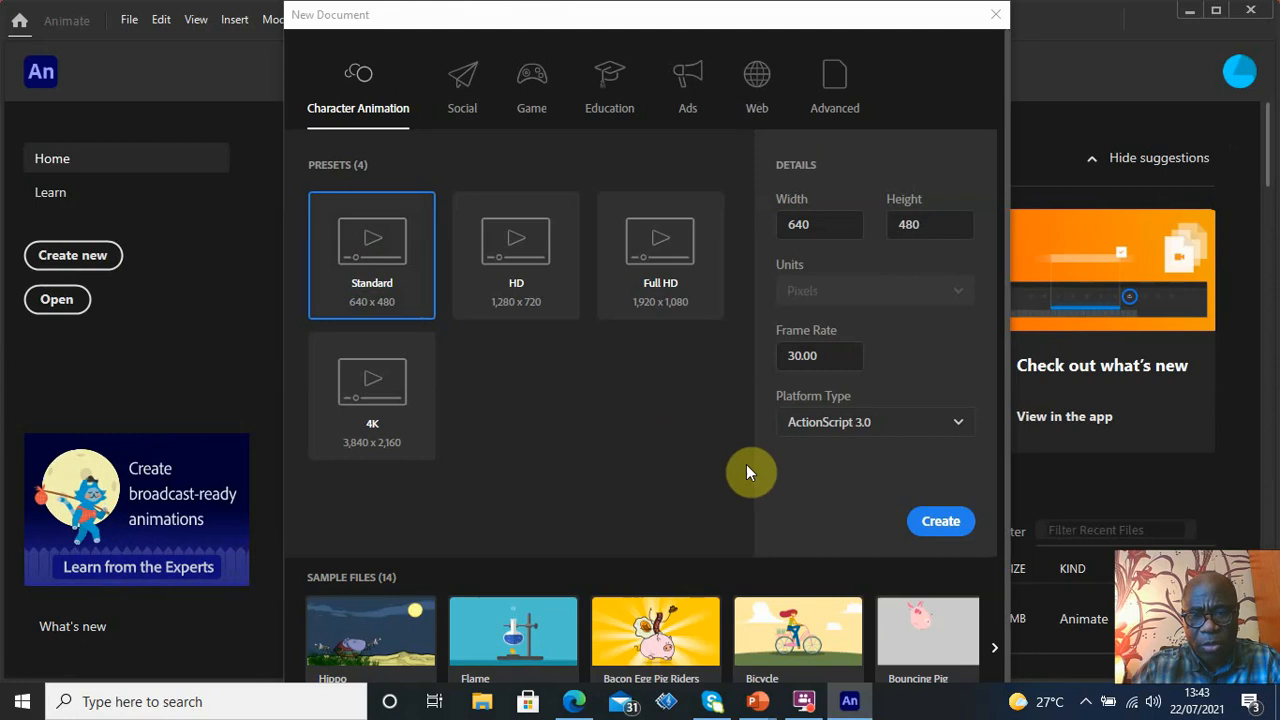
{"action": "left_click", "coordinate": [957, 429]}
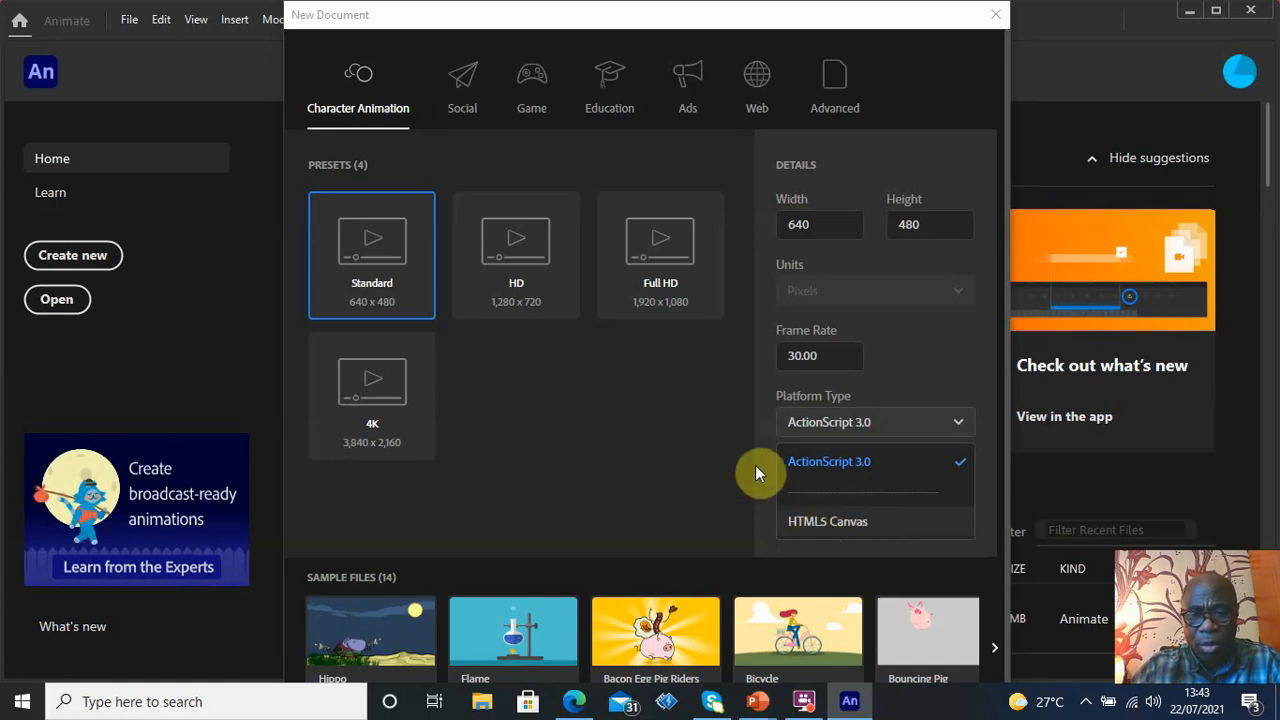
{"action": "left_click", "coordinate": [828, 461]}
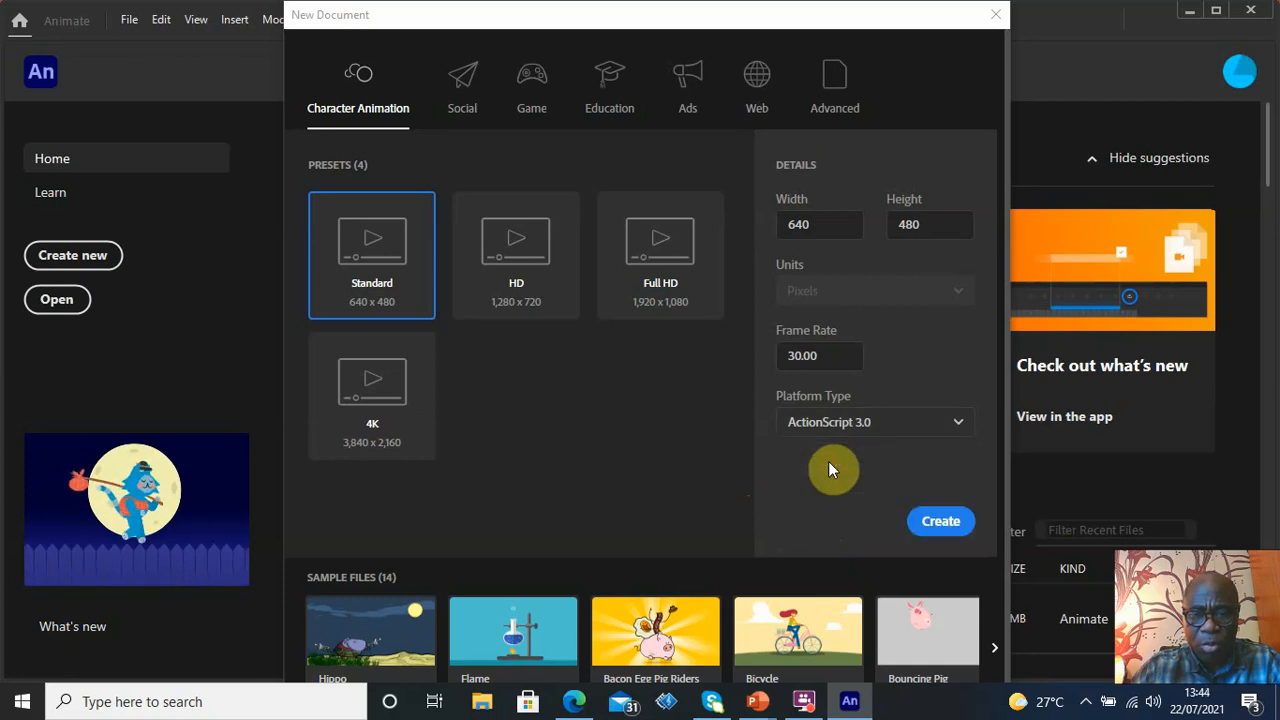
{"action": "left_click", "coordinate": [946, 528]}
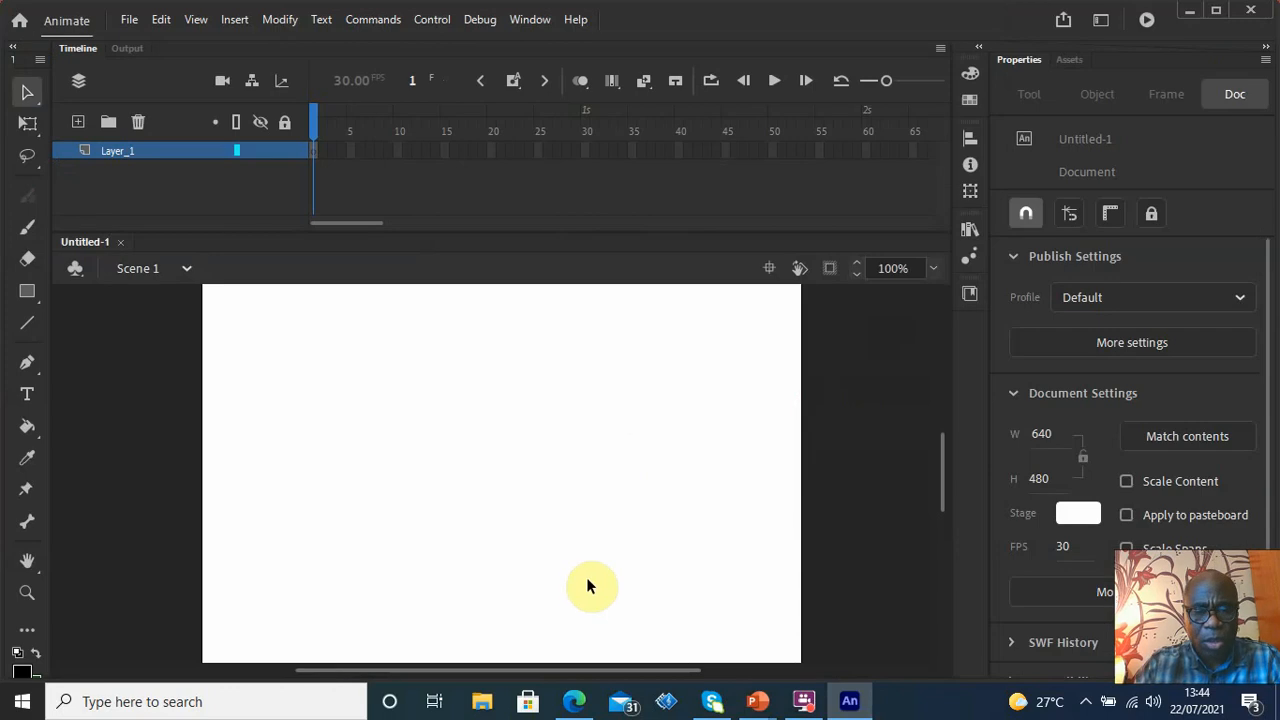
Set the document's stage width to 800 and its height to 300
{"action": "mouse_move", "coordinate": [560, 675]}
{"action": "left_mouse_down"}
{"action": "mouse_move", "coordinate": [488, 672]}
{"action": "mouse_move", "coordinate": [560, 674]}
{"action": "left_mouse_up"}
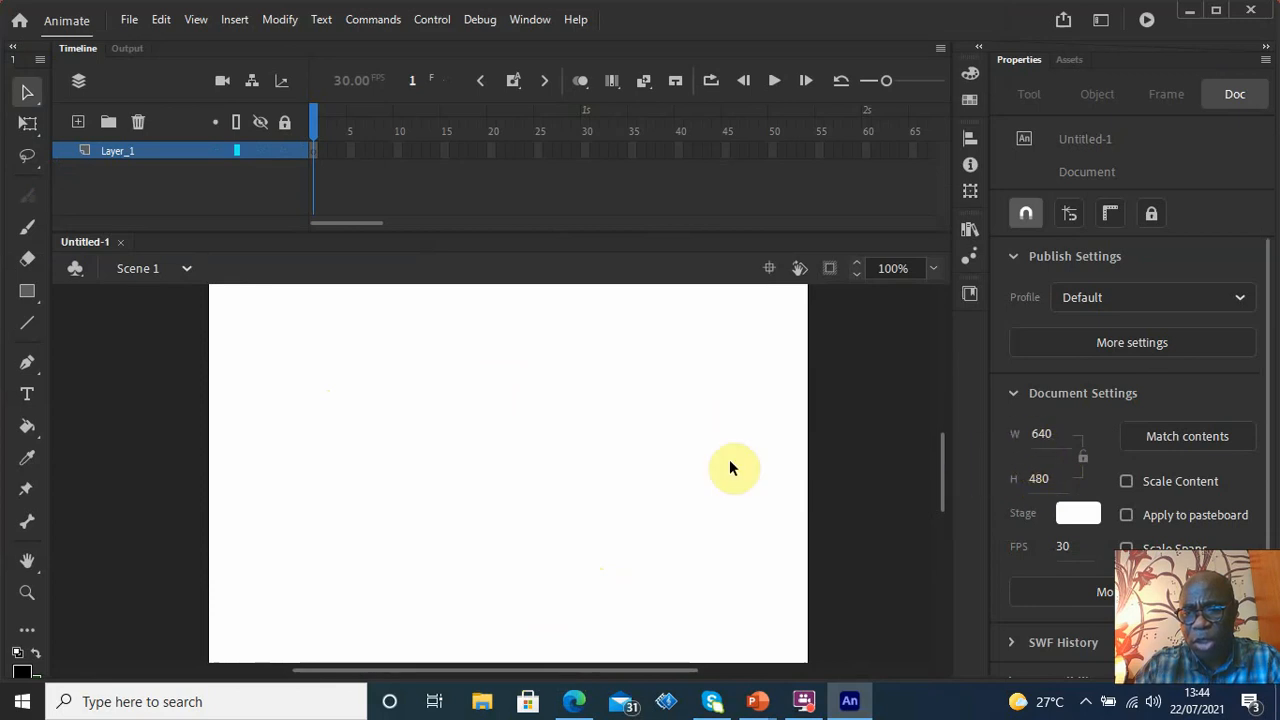
{"action": "left_click", "coordinate": [1042, 433]}
{"action": "type", "text": "80"}
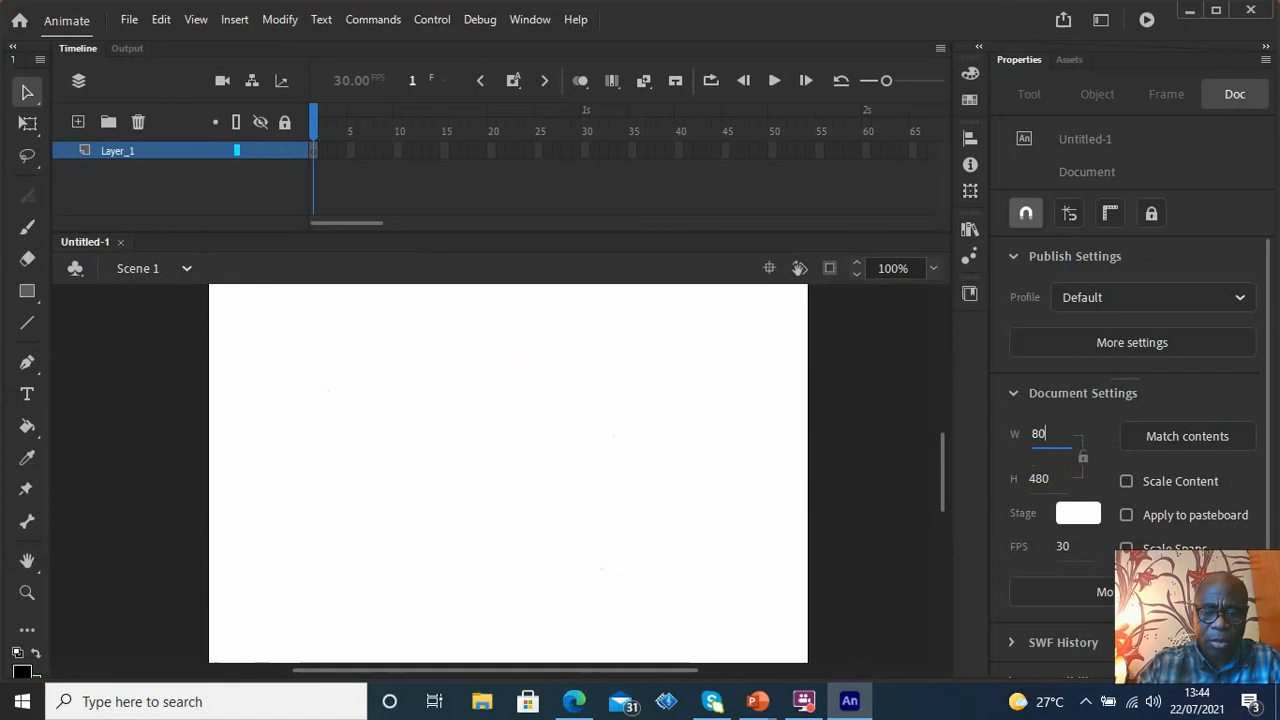
{"action": "type", "text": "0"}
{"action": "left_click", "coordinate": [1040, 478]}
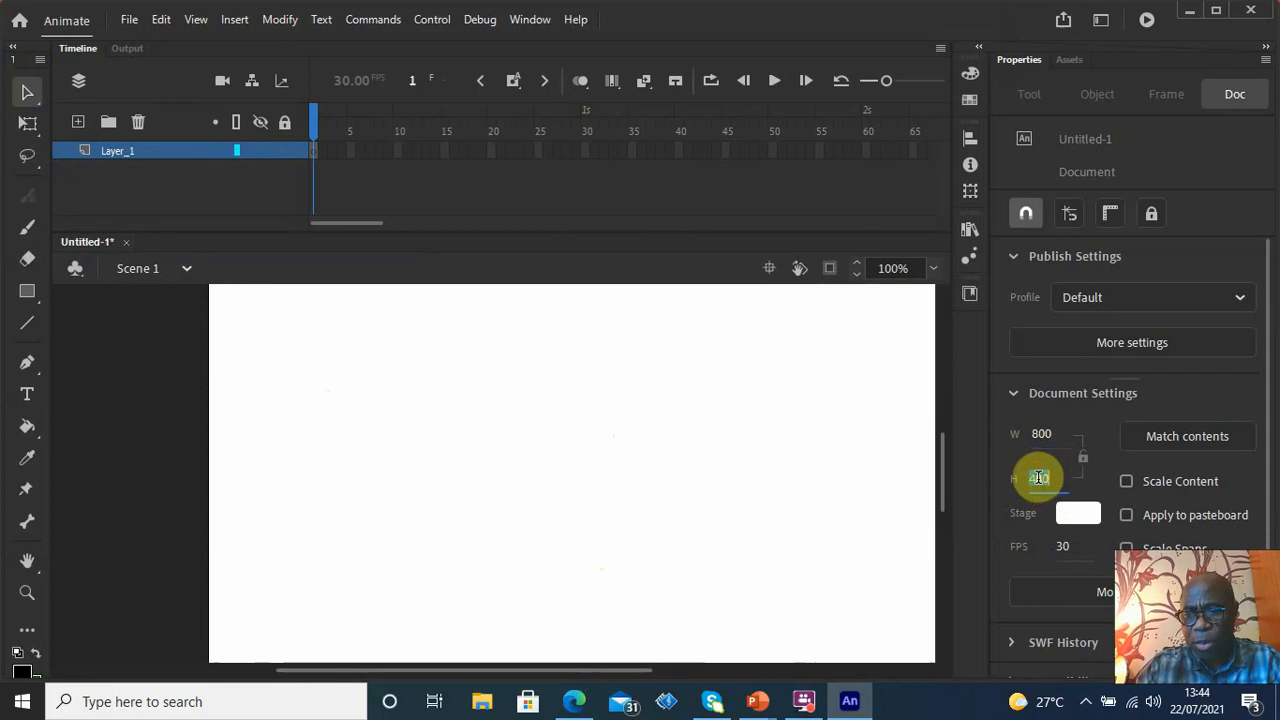
{"action": "type", "text": "3"}
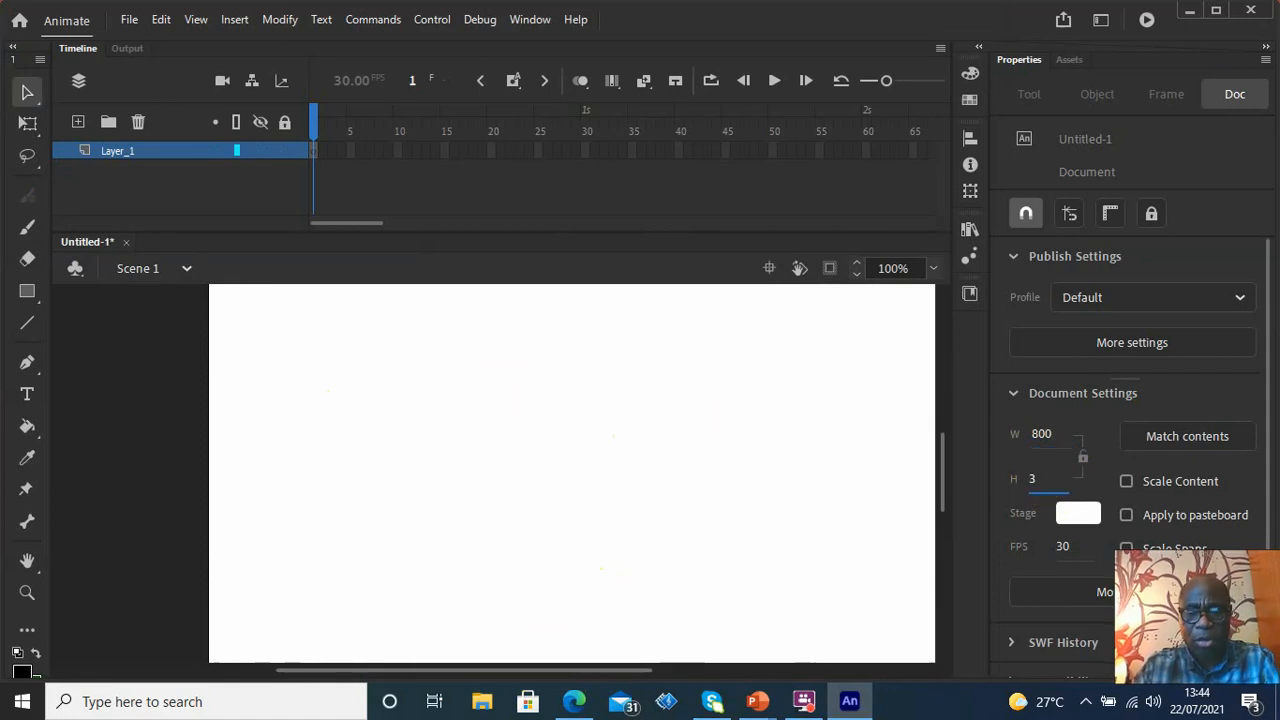
{"action": "type", "text": "00"}
{"action": "left_click", "coordinate": [904, 466]}
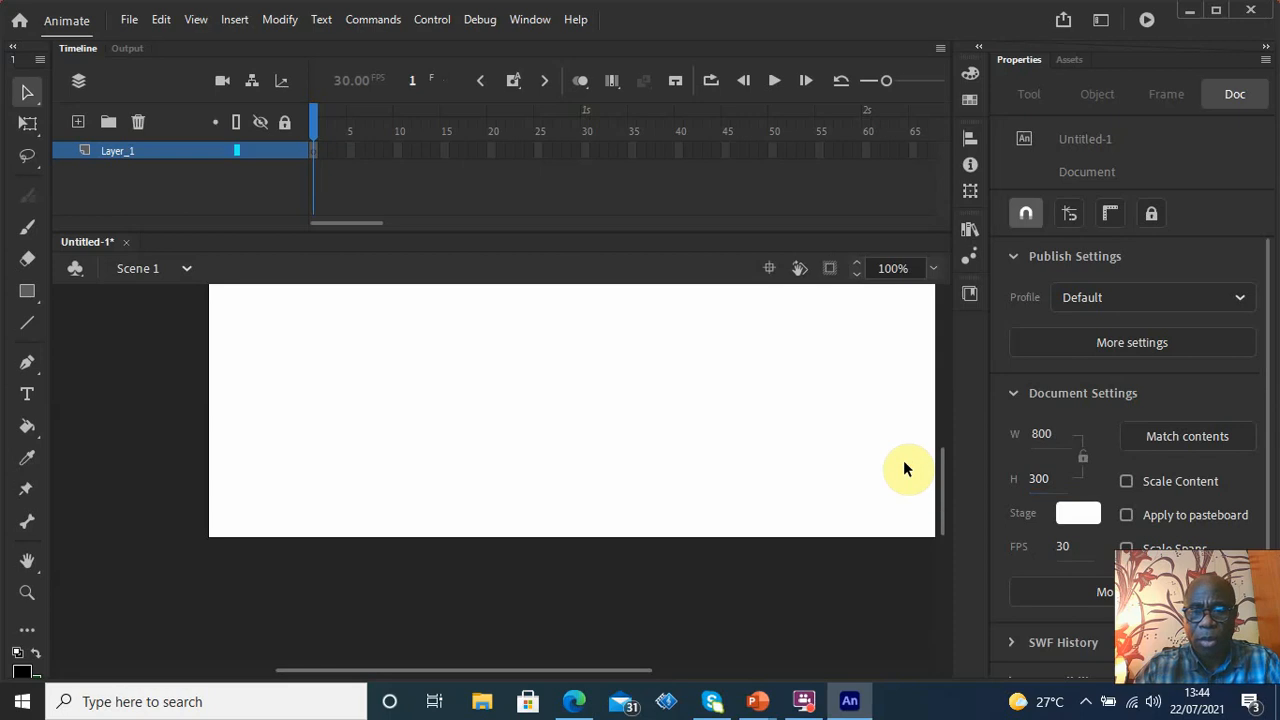
Set the stage height to 600
{"action": "mouse_move", "coordinate": [947, 481]}
{"action": "left_mouse_down"}
{"action": "mouse_move", "coordinate": [947, 441]}
{"action": "mouse_move", "coordinate": [950, 470]}
{"action": "left_mouse_up"}
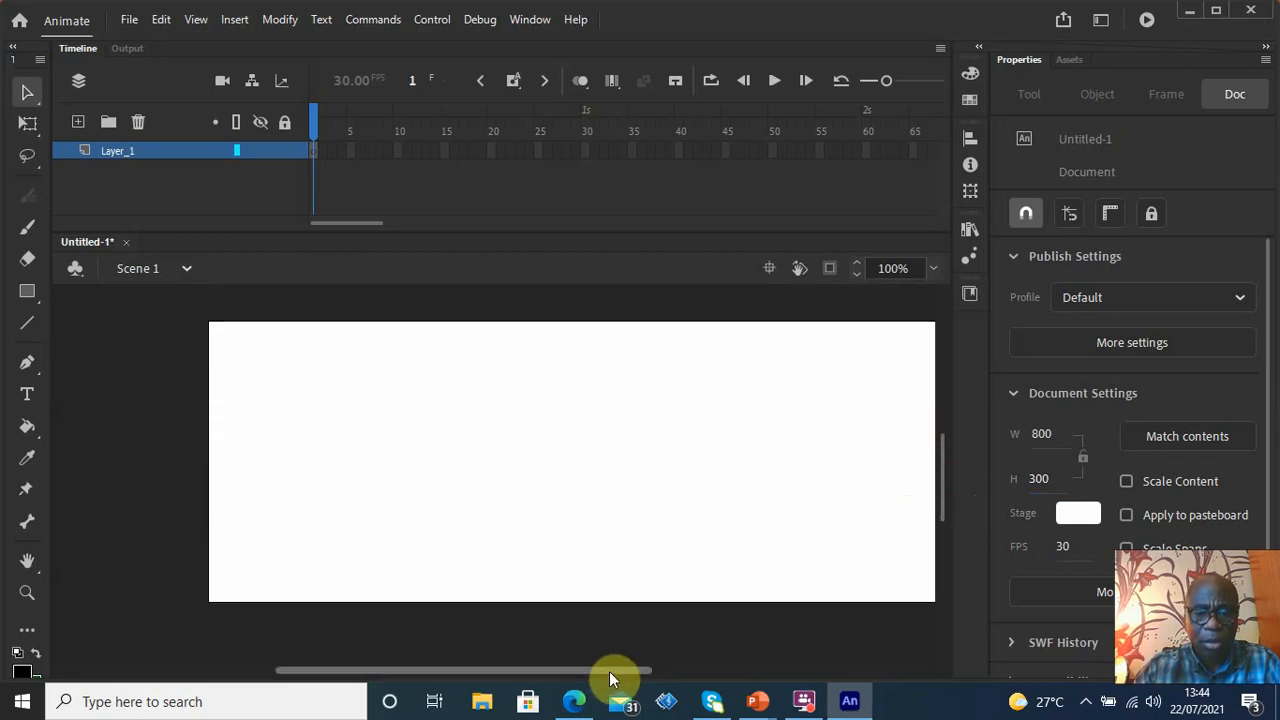
{"action": "mouse_move", "coordinate": [618, 670]}
{"action": "left_mouse_down"}
{"action": "mouse_move", "coordinate": [673, 670]}
{"action": "mouse_move", "coordinate": [640, 671]}
{"action": "left_mouse_up"}
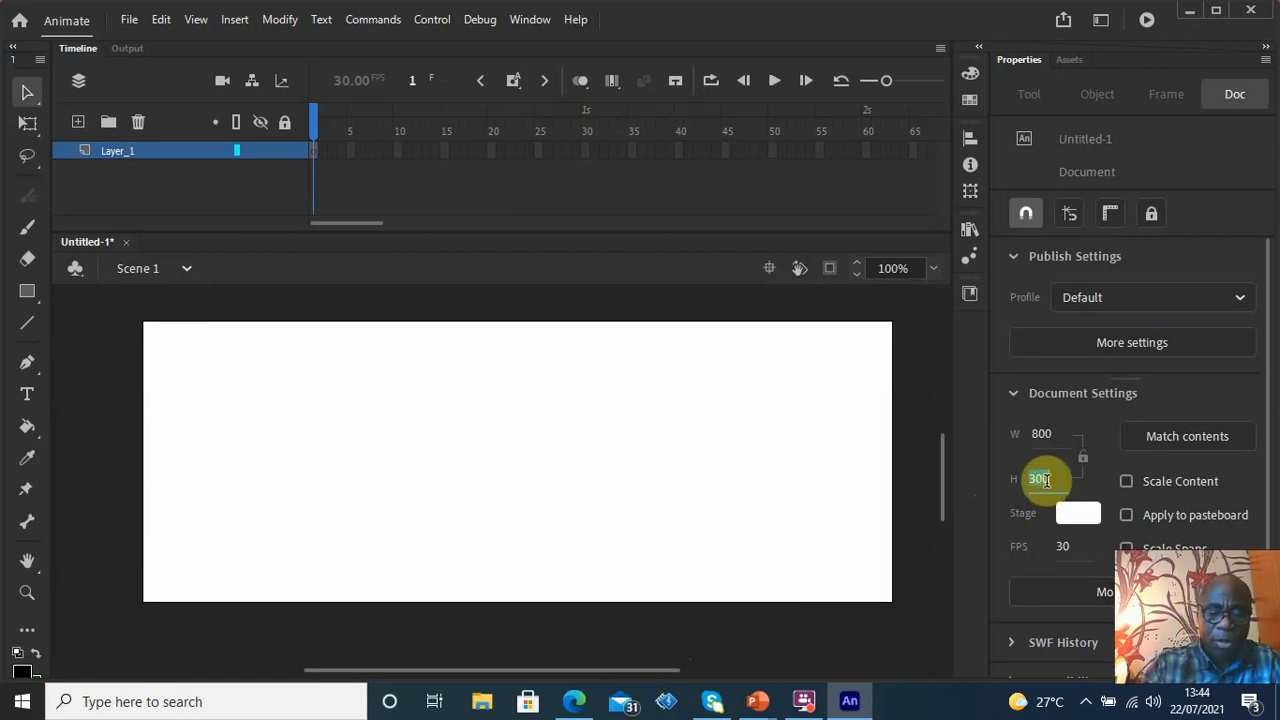
{"action": "type", "text": "6"}
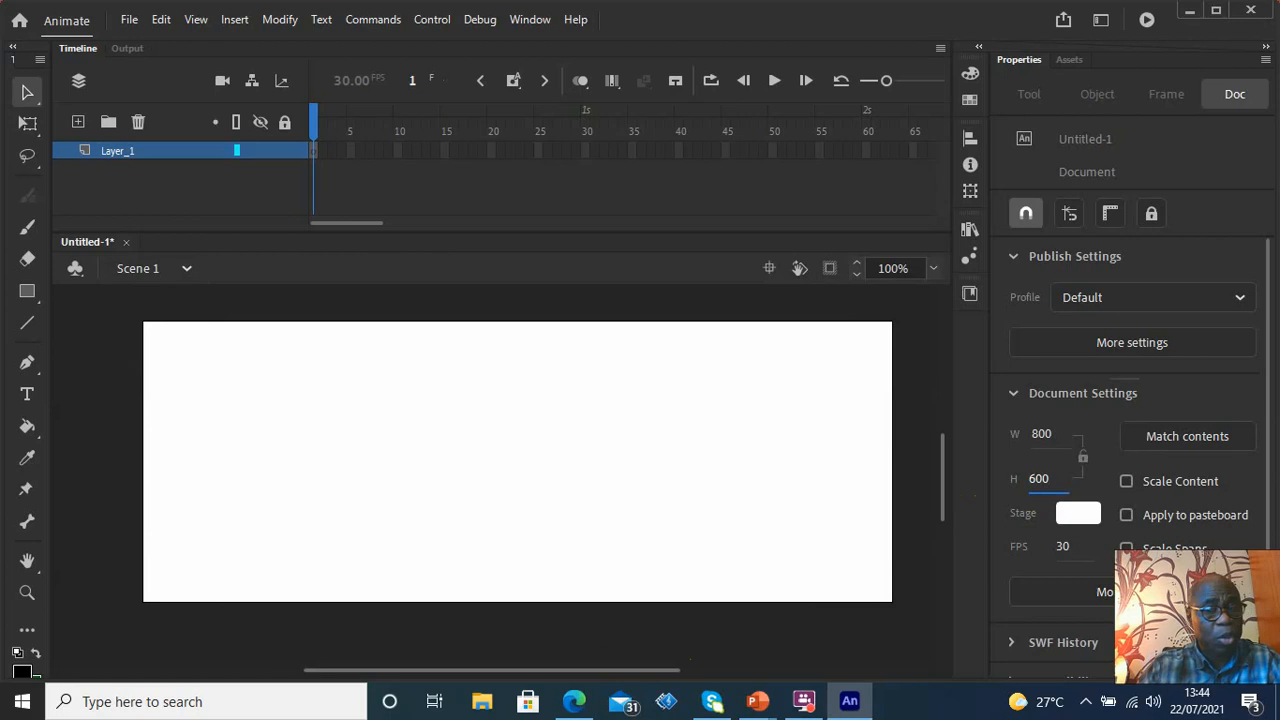
{"action": "left_click", "coordinate": [815, 447]}
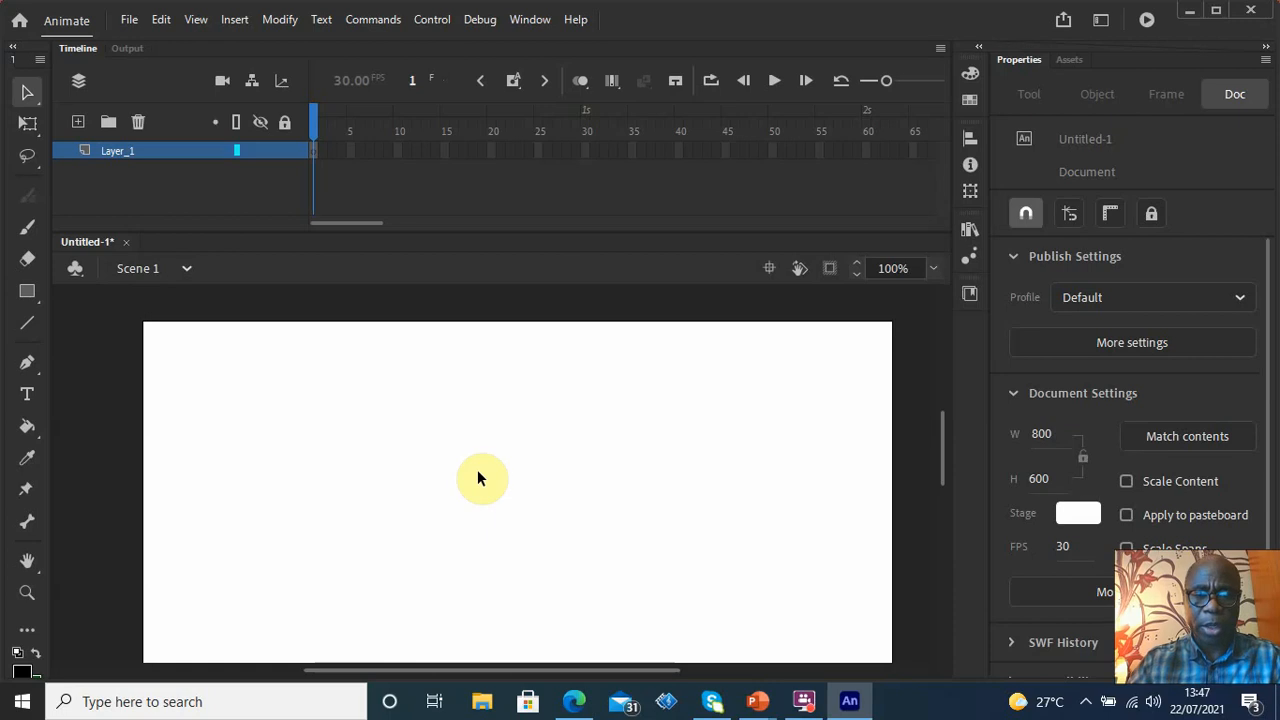
Paste the copied spoked wheel onto the stage and scale it down proportionally to about 414 x 414 with Free Transform
{"action": "key", "text": "ctrl+v"}
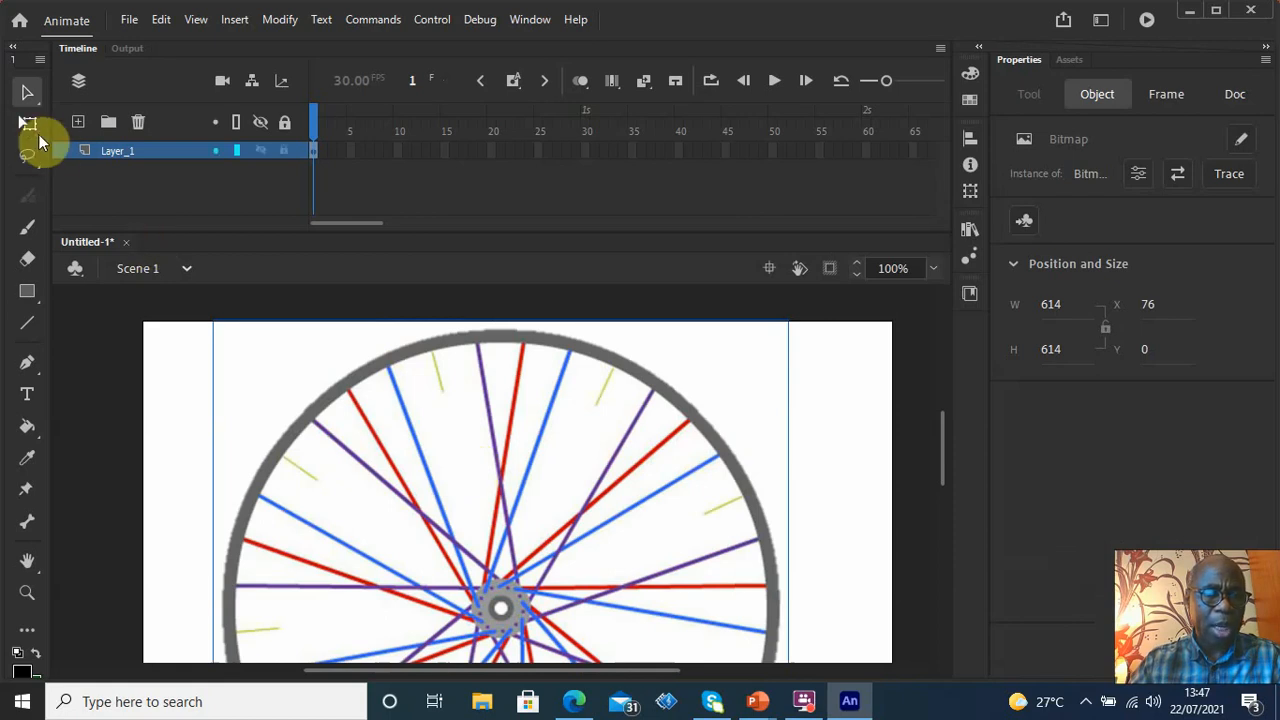
{"action": "left_click", "coordinate": [27, 123]}
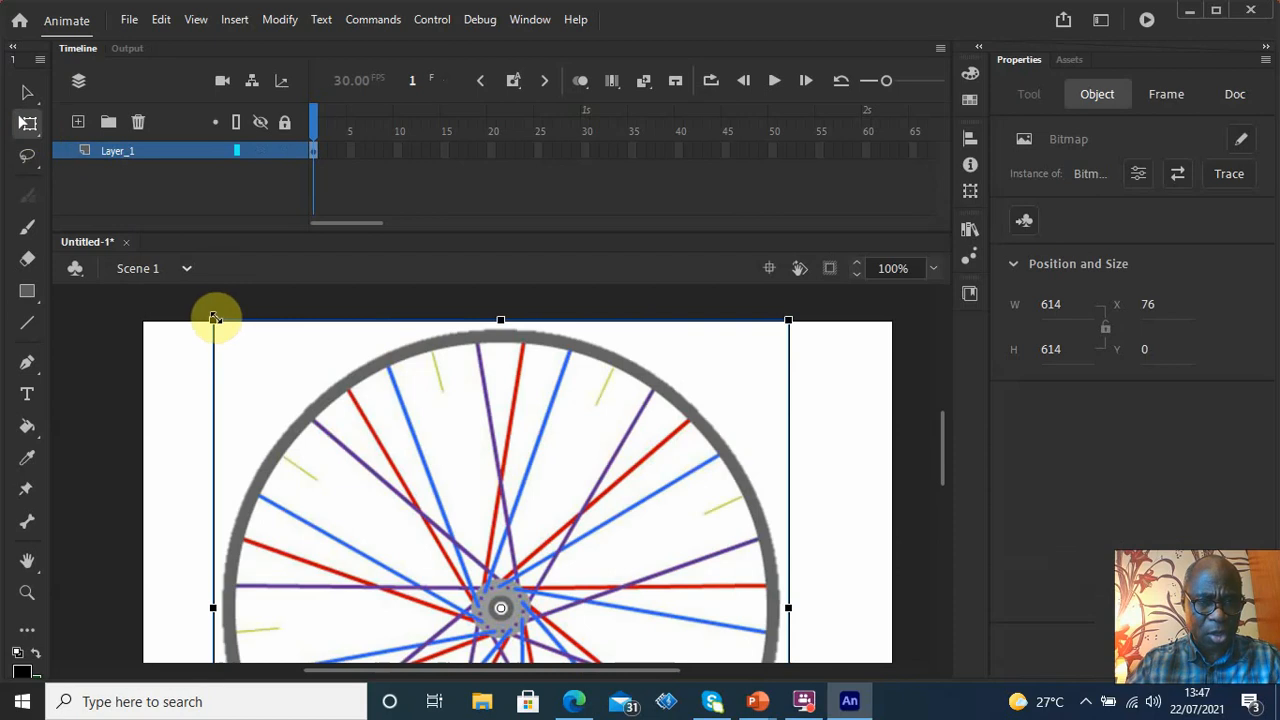
{"action": "left_click_drag", "start_coordinate": [213, 318], "coordinate": [280, 417]}
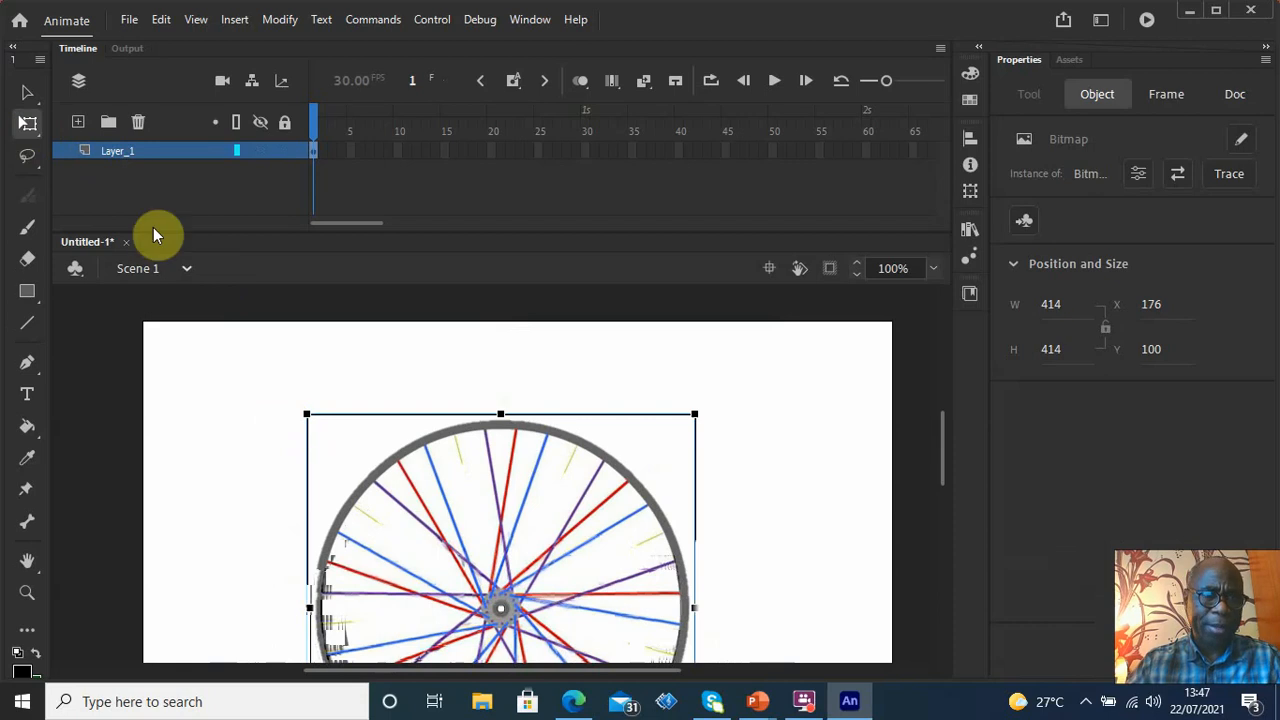
{"action": "left_click", "coordinate": [27, 92]}
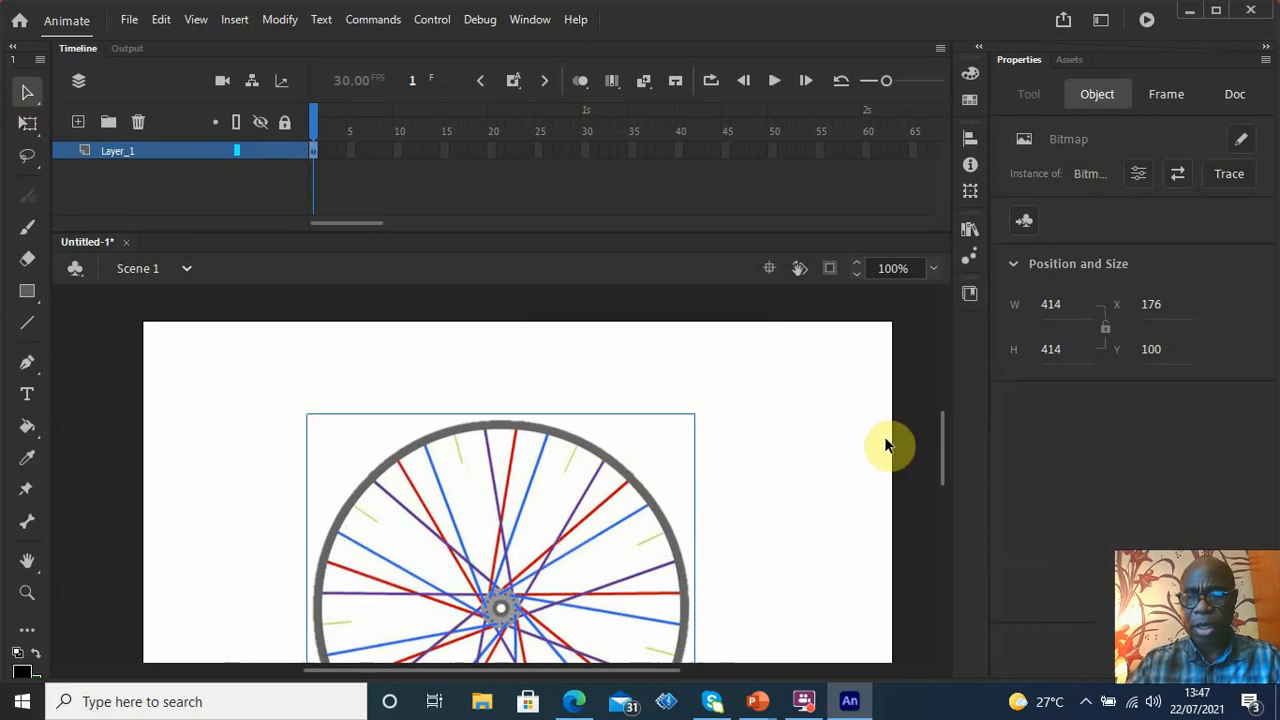
{"action": "left_click_drag", "start_coordinate": [944, 420], "coordinate": [940, 443]}
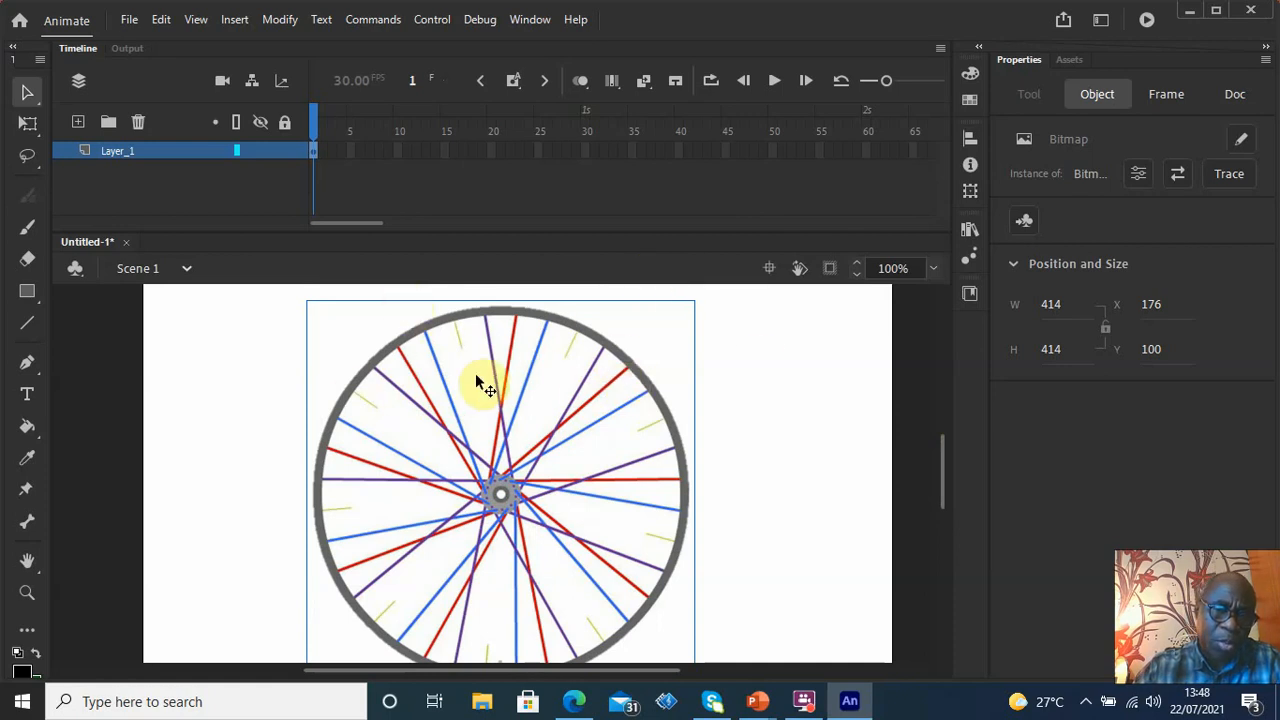
Convert the wheel bitmap on the stage to a Movie Clip symbol named Wheel
{"action": "left_click", "coordinate": [312, 151]}
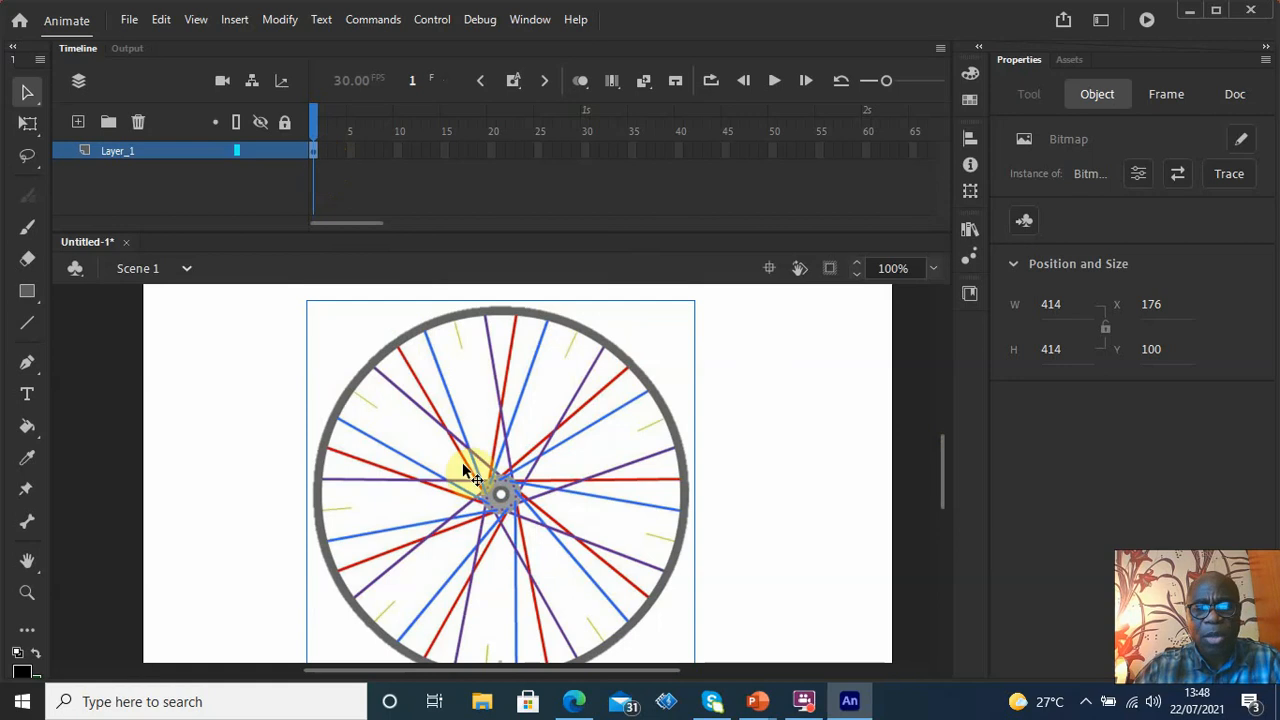
{"action": "right_click", "coordinate": [463, 465]}
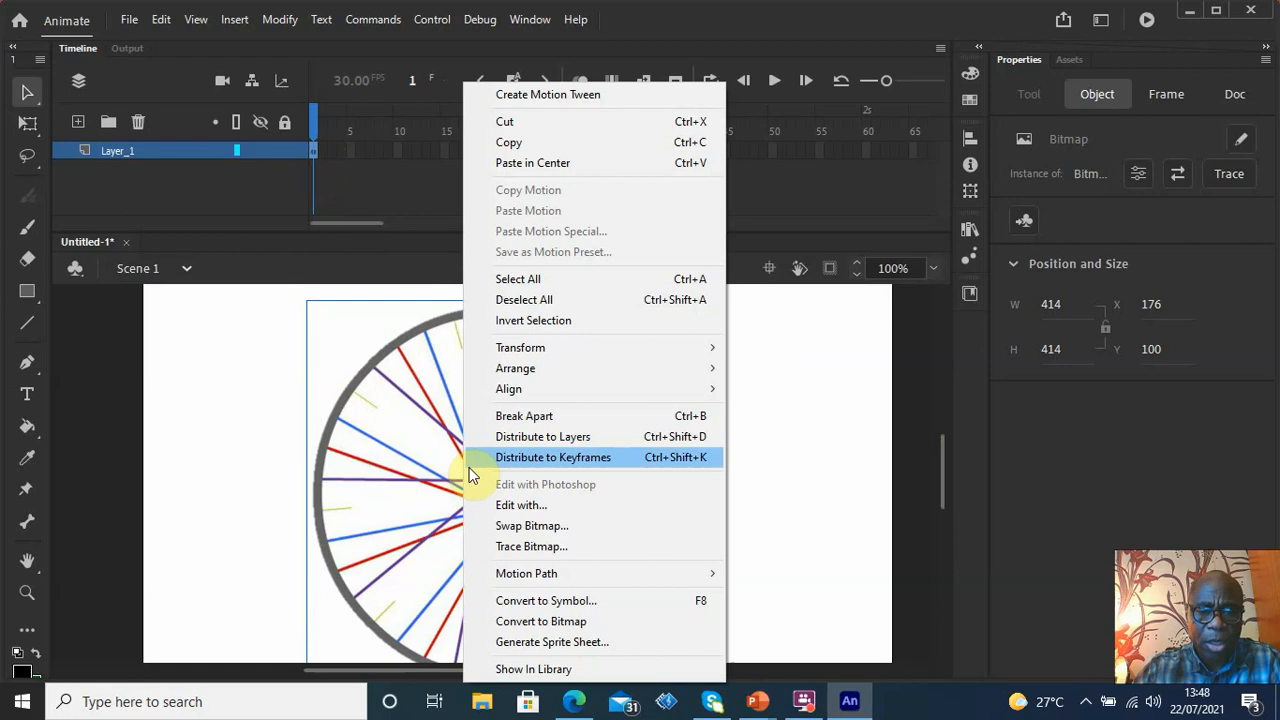
{"action": "left_click", "coordinate": [598, 600]}
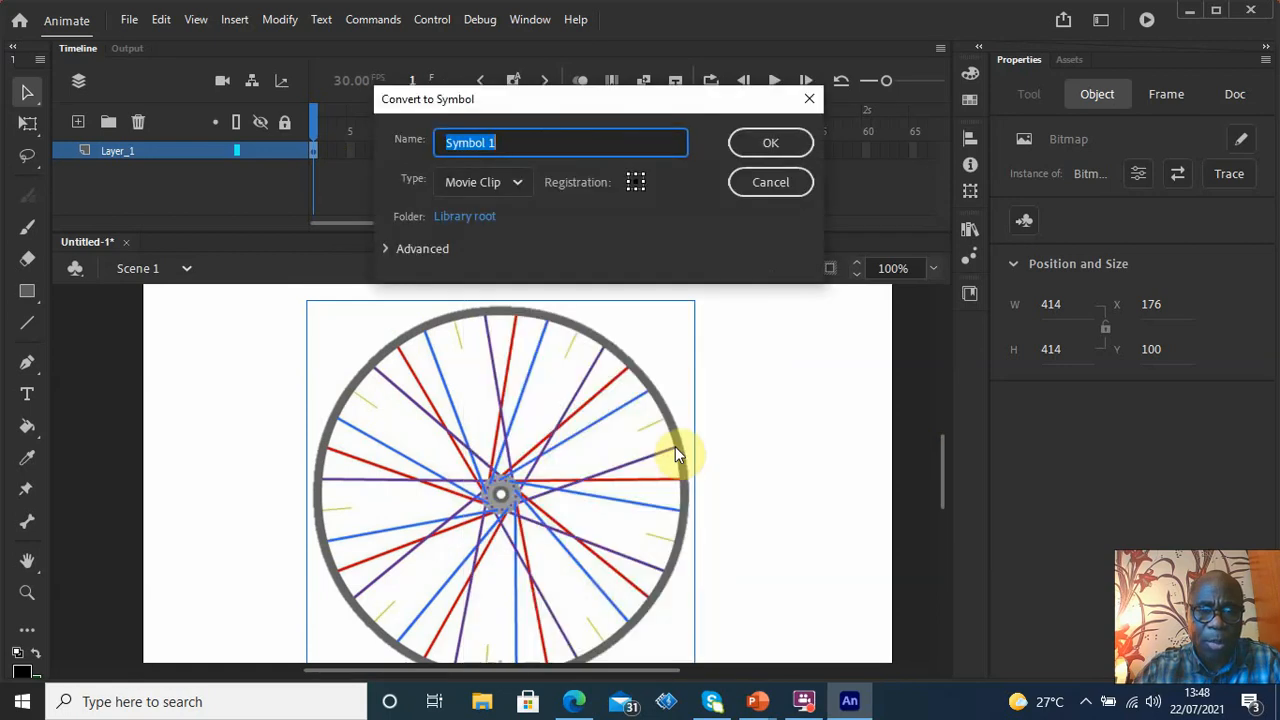
{"action": "type", "text": "W"}
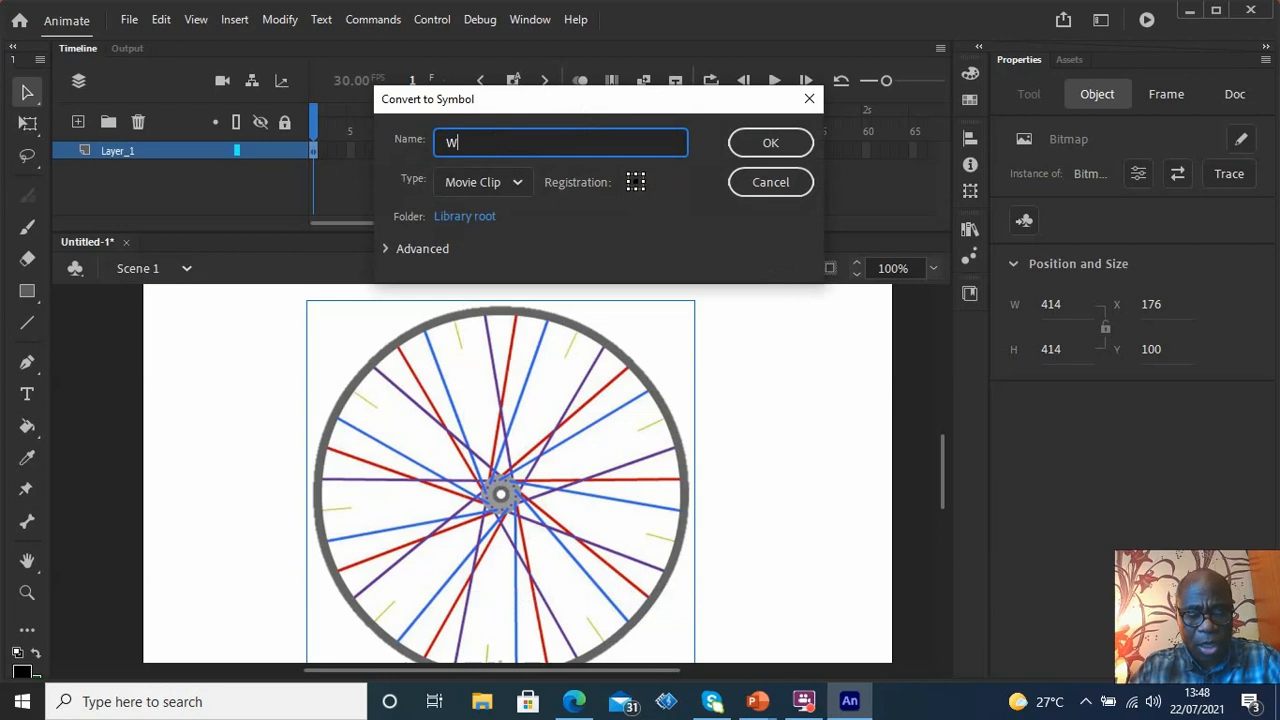
{"action": "type", "text": "heel"}
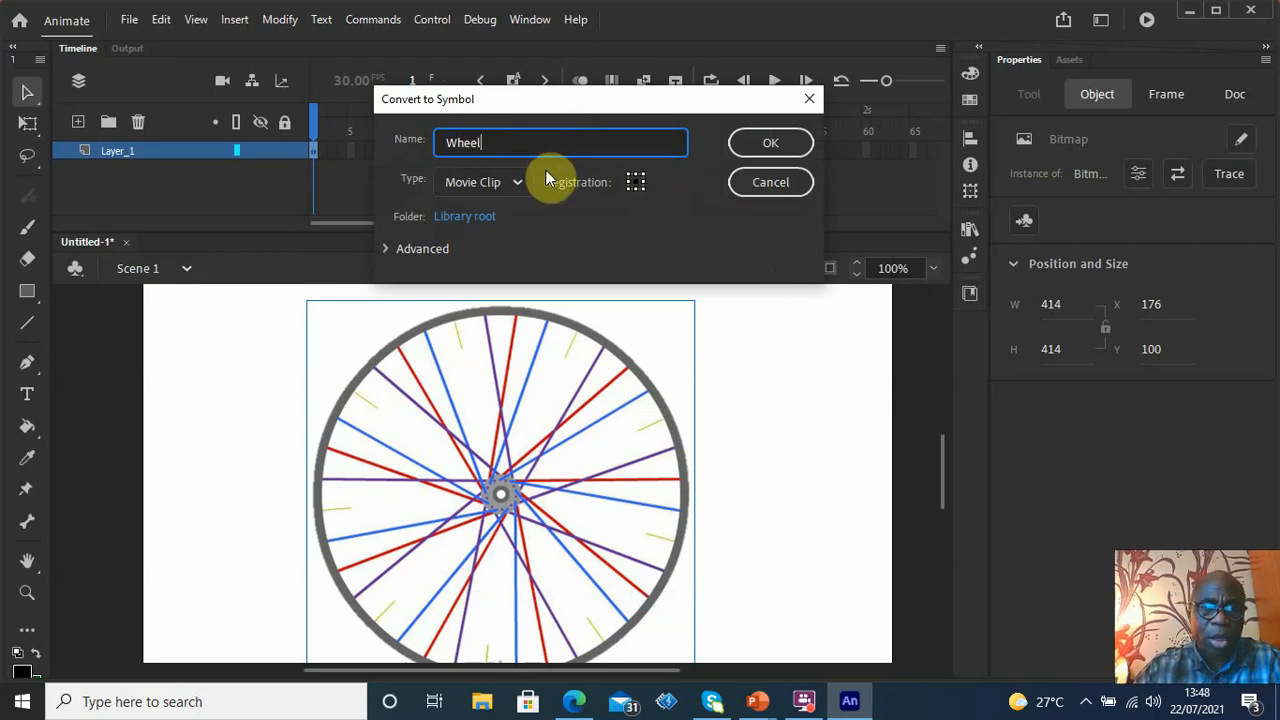
{"action": "left_click", "coordinate": [517, 183]}
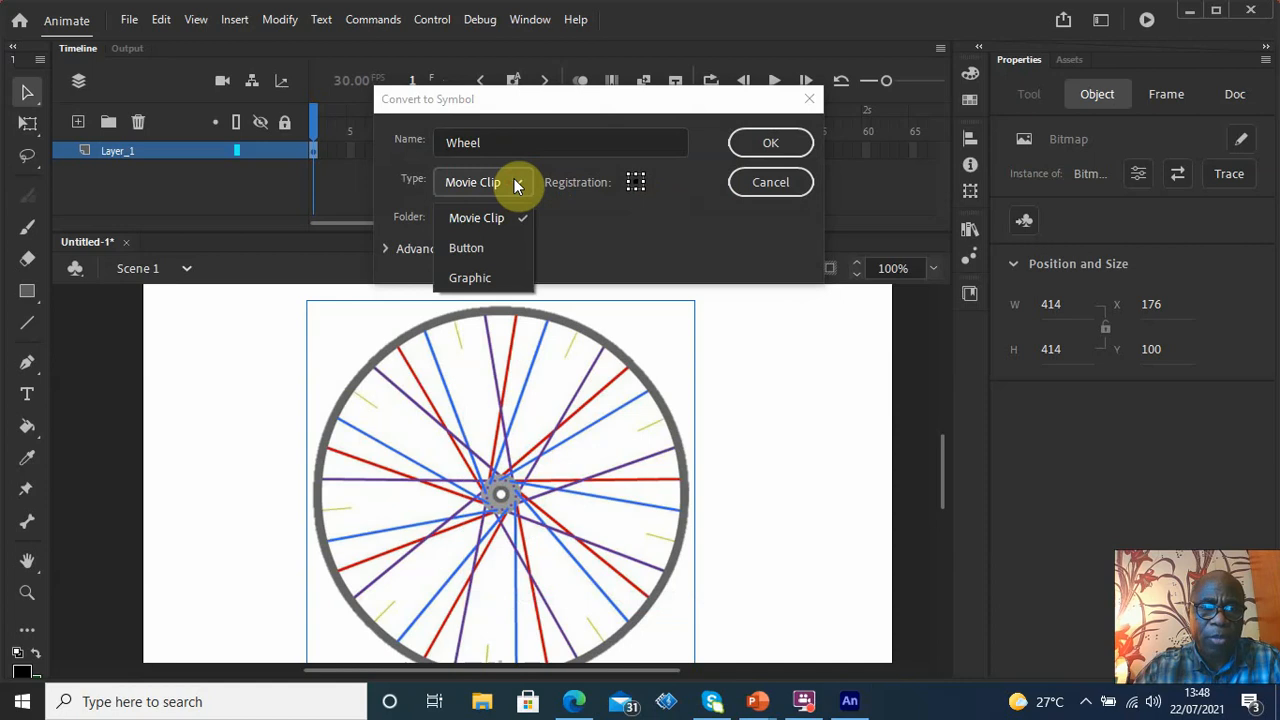
{"action": "left_click", "coordinate": [517, 183]}
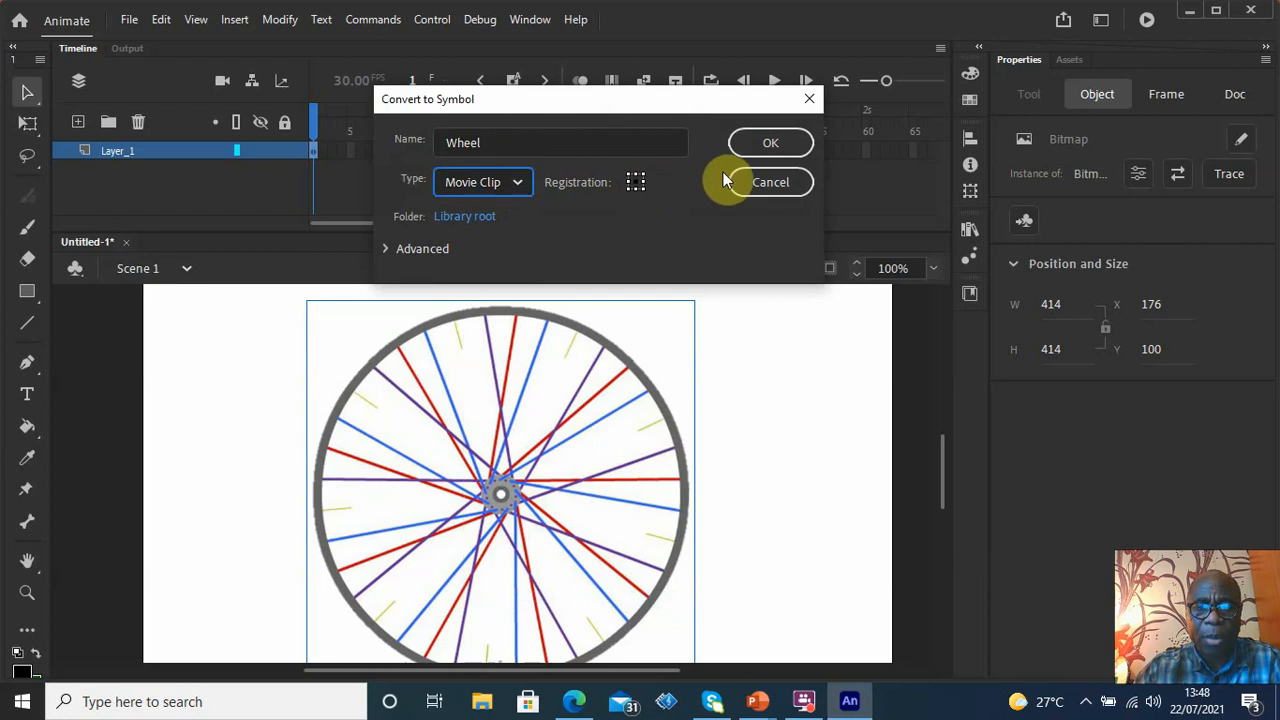
{"action": "left_click", "coordinate": [778, 143]}
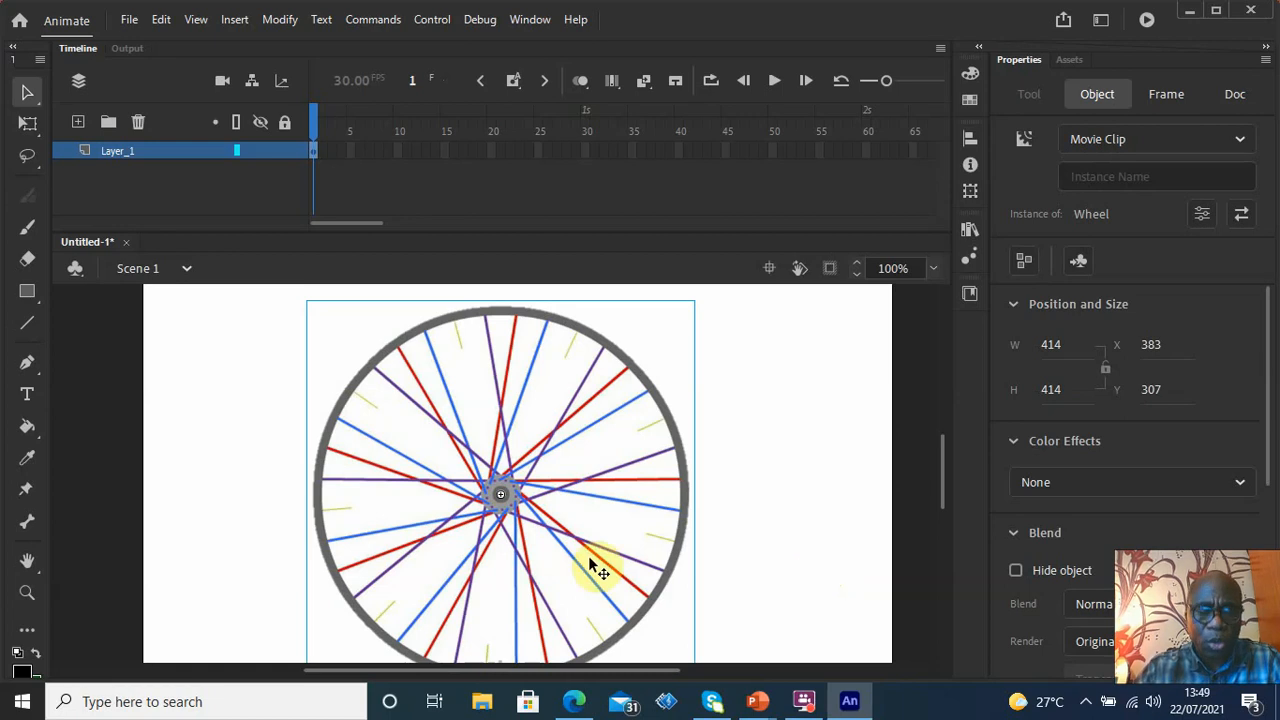
Insert a keyframe at frame 20 and rotate the wheel there about a quarter turn clockwise with Free Transform
{"action": "left_click", "coordinate": [493, 150]}
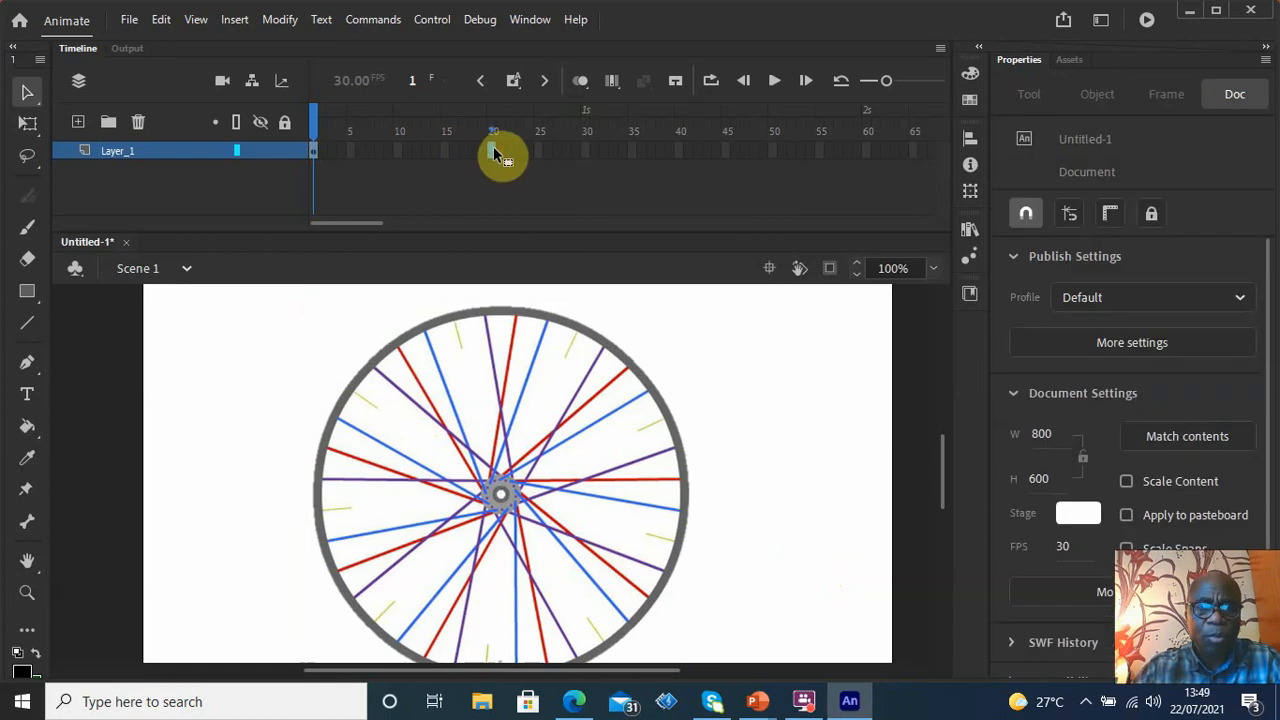
{"action": "right_click", "coordinate": [493, 150]}
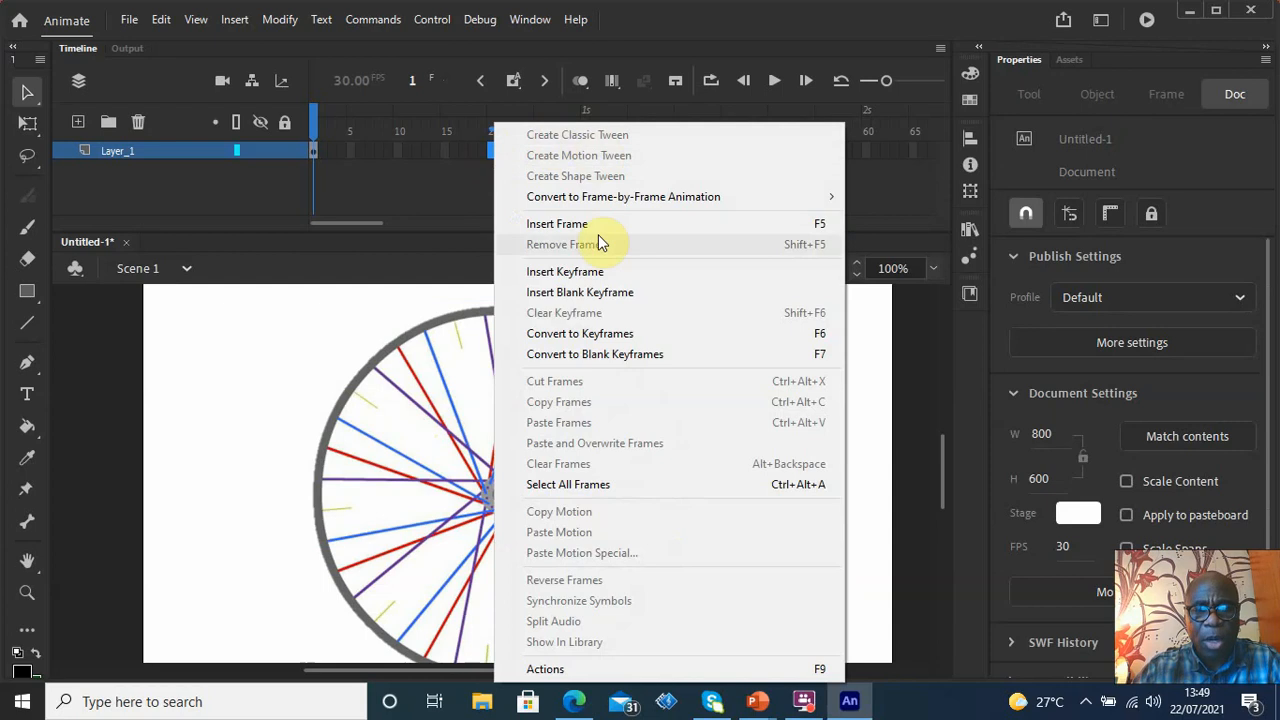
{"action": "left_click", "coordinate": [577, 282]}
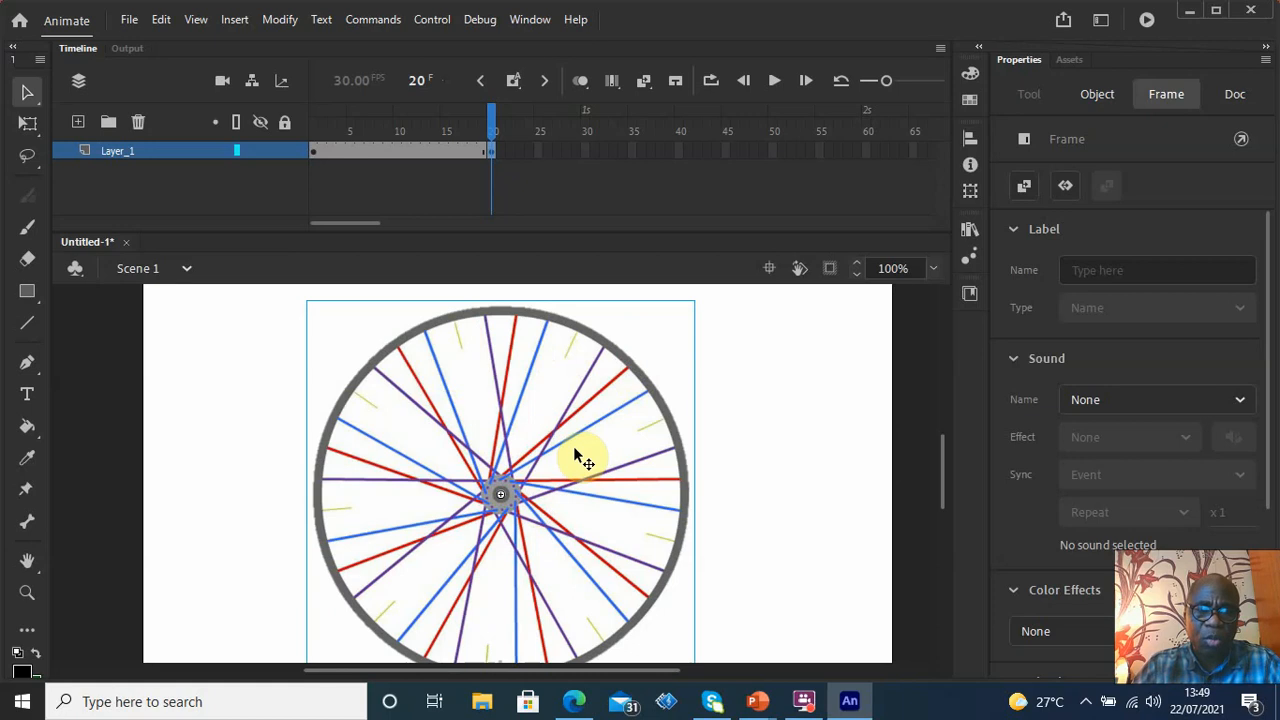
{"action": "left_click", "coordinate": [492, 149]}
{"action": "key", "text": "F5"}
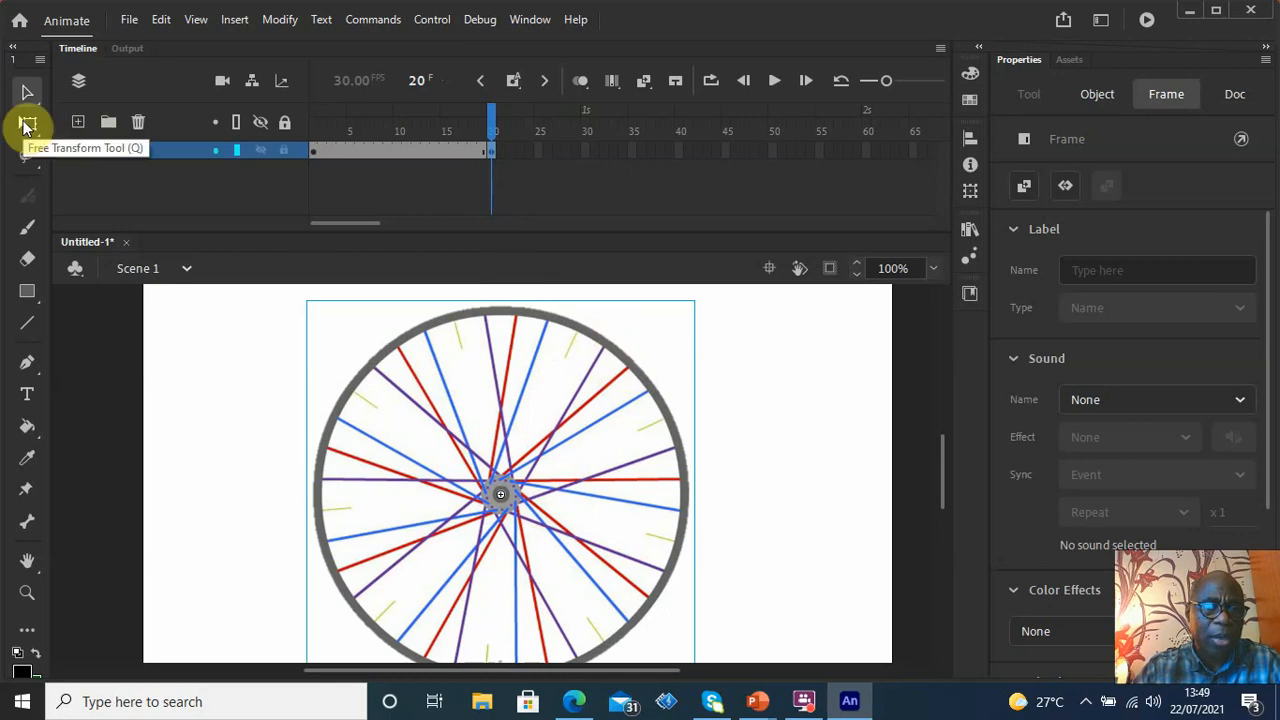
{"action": "left_click", "coordinate": [27, 125]}
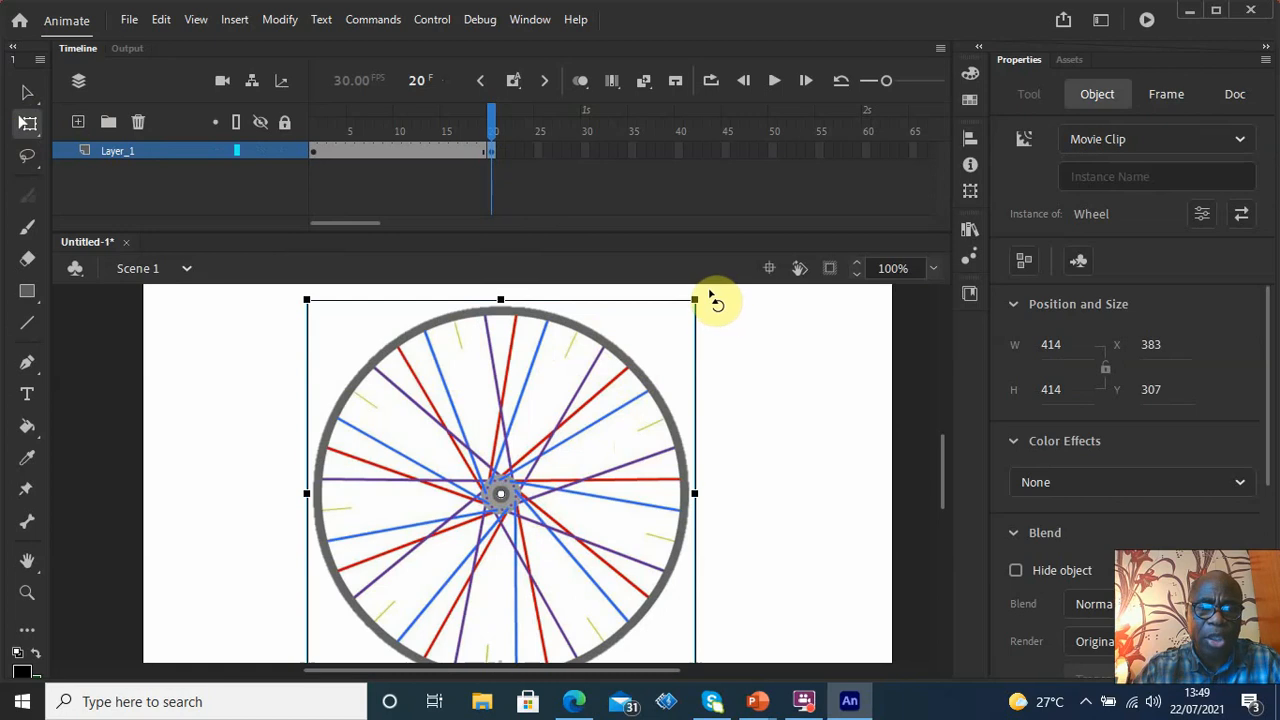
{"action": "left_click_drag", "start_coordinate": [711, 297], "coordinate": [700, 710]}
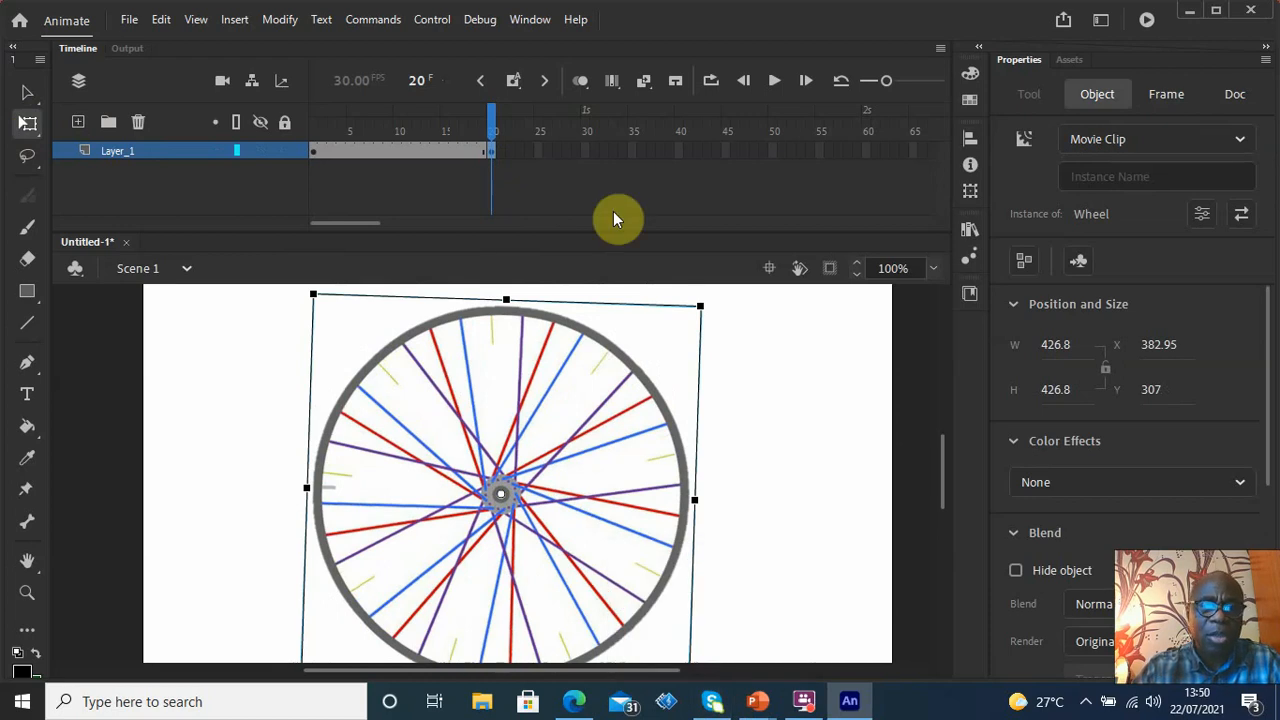
Add a keyframe at frame 40 and rotate the wheel there 90° clockwise
{"action": "left_click", "coordinate": [681, 152]}
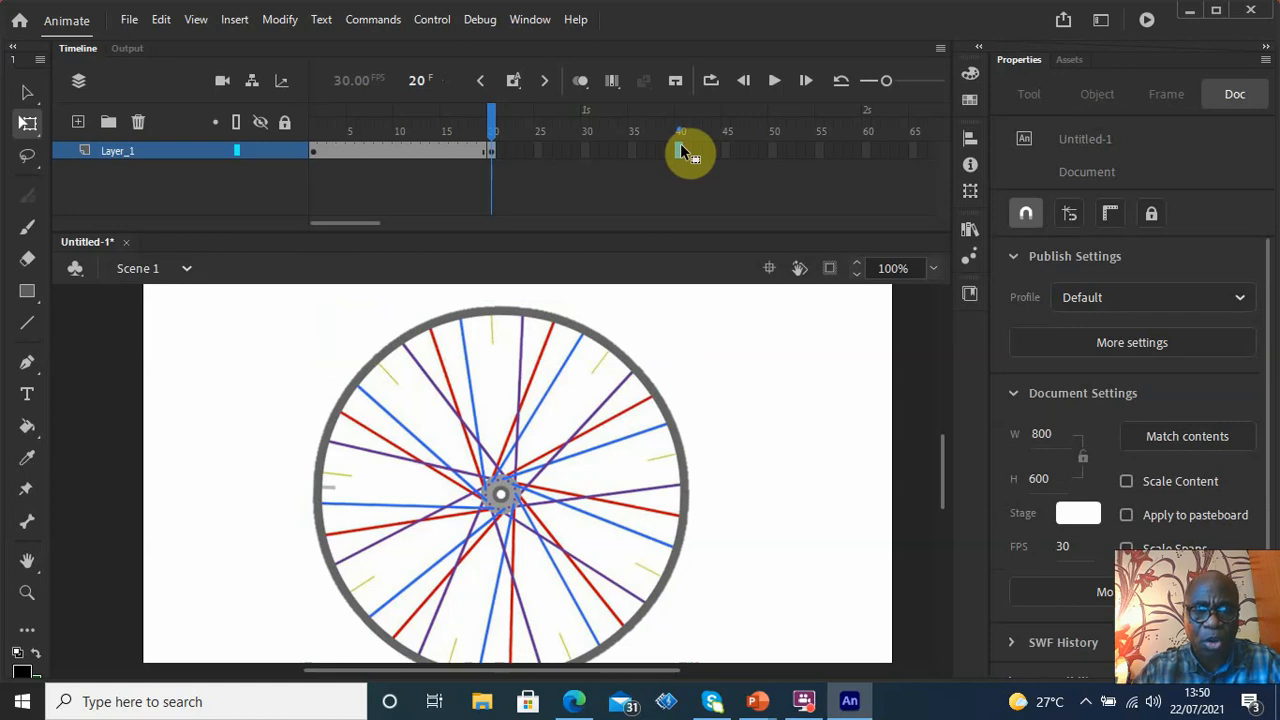
{"action": "left_click", "coordinate": [680, 150]}
{"action": "key", "text": "F5"}
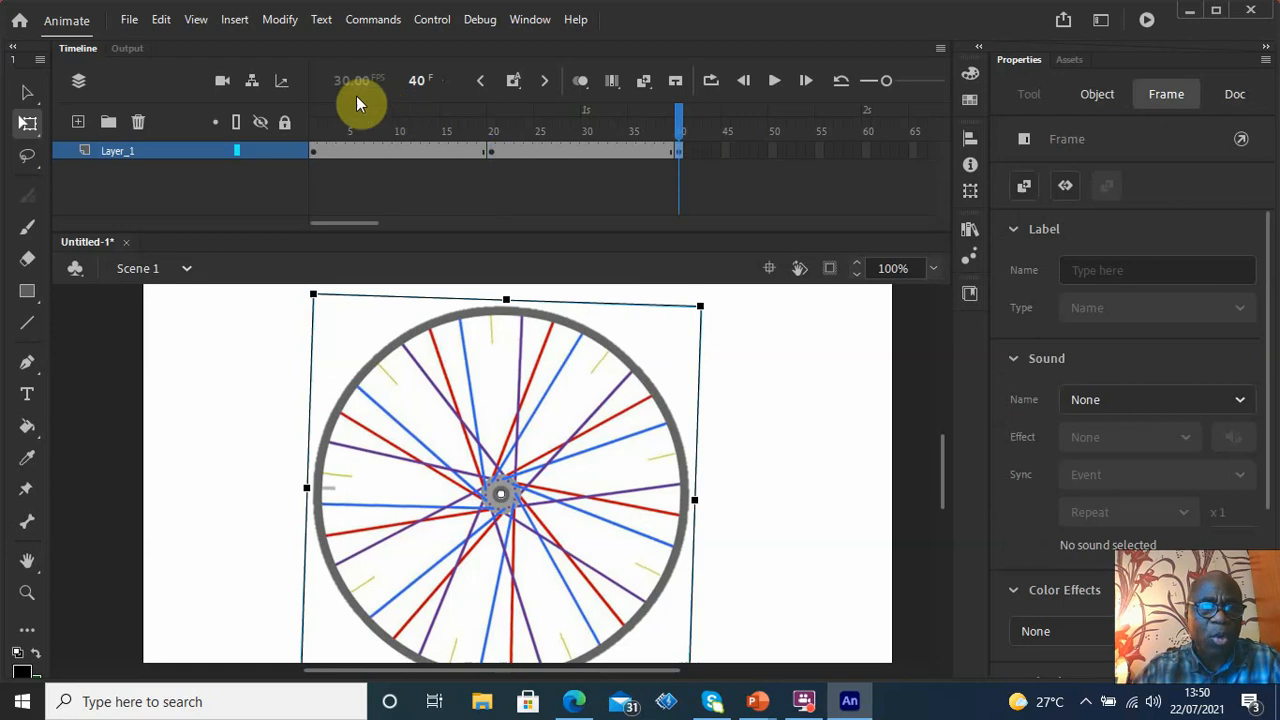
{"action": "left_click", "coordinate": [279, 20]}
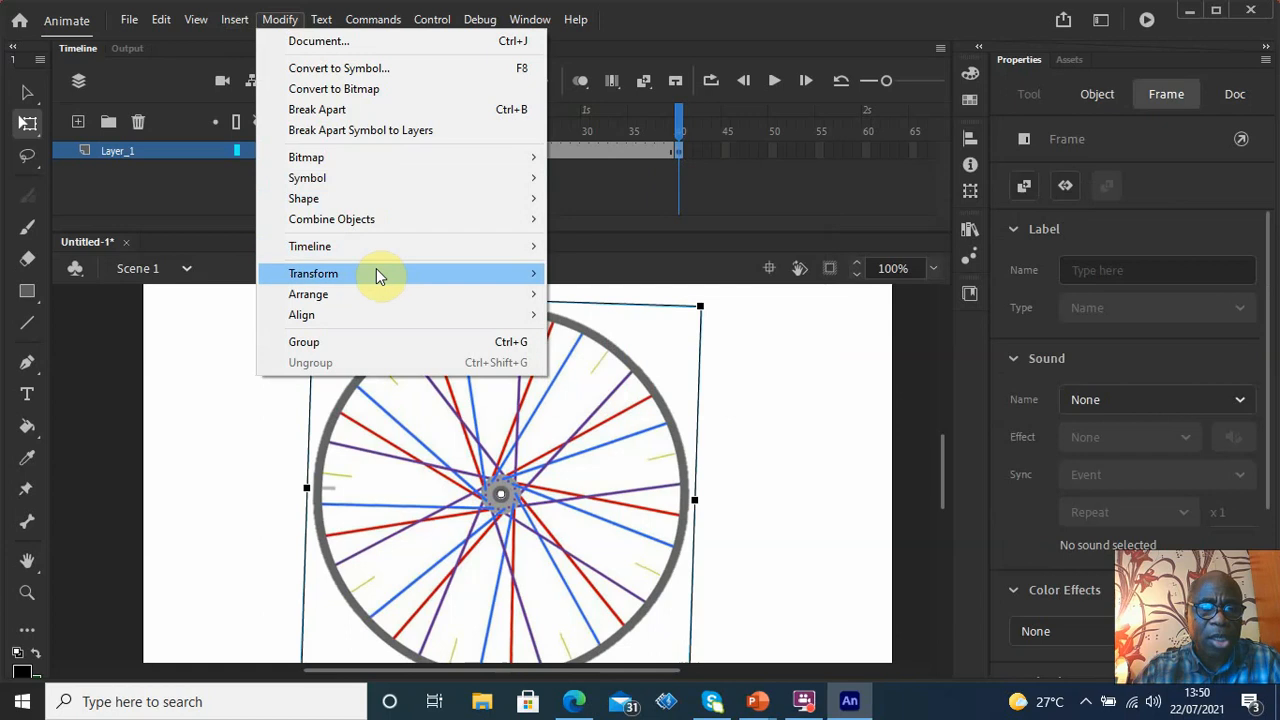
{"action": "mouse_move", "coordinate": [376, 268]}
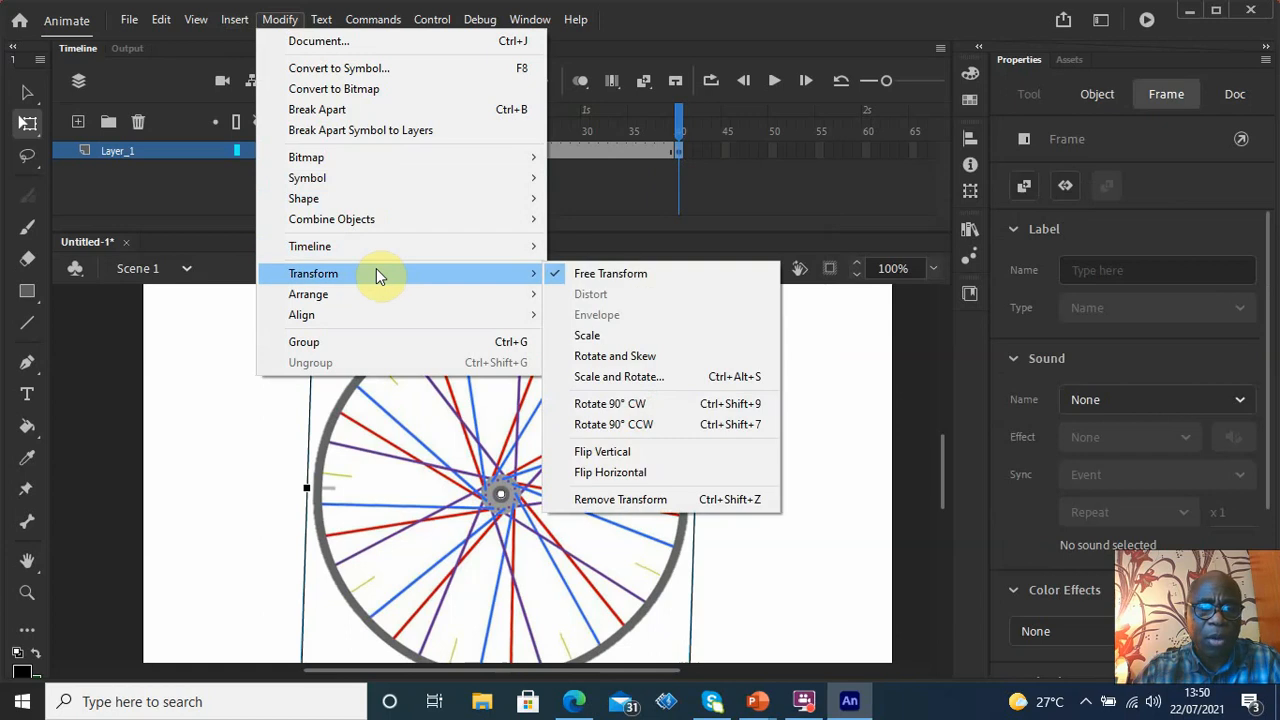
{"action": "left_click", "coordinate": [659, 404]}
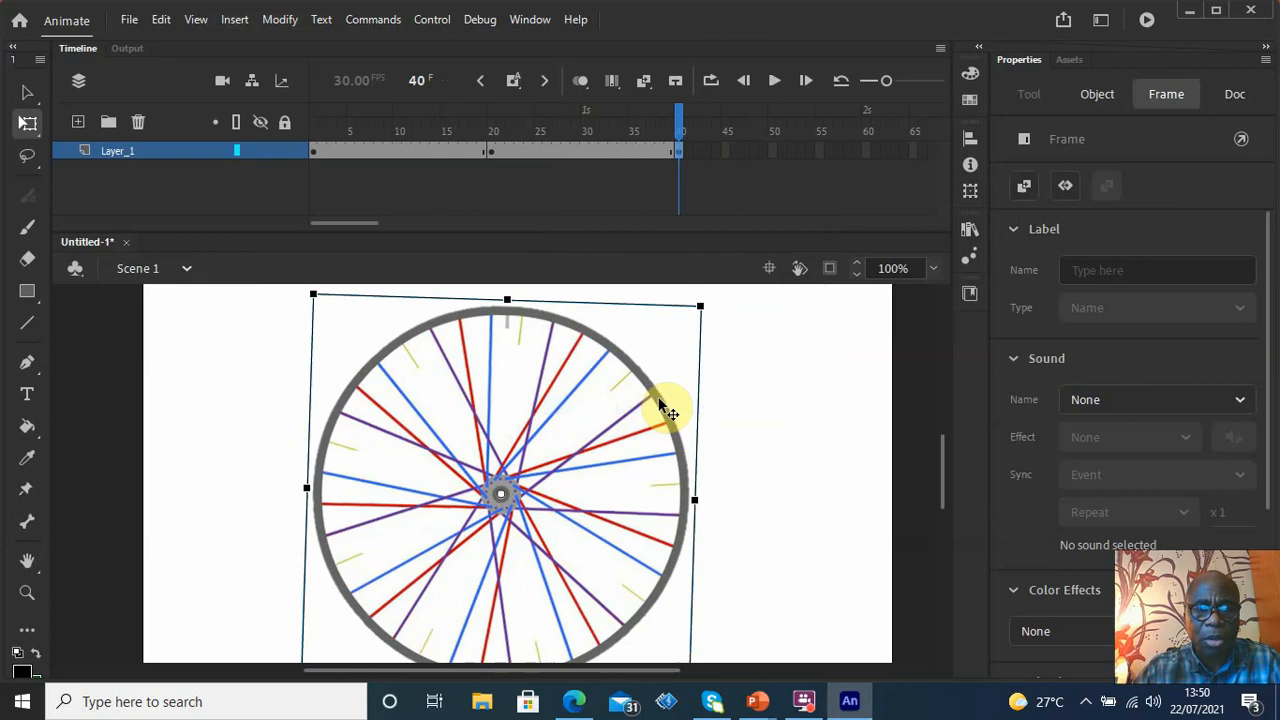
Add a keyframe at frame 60 and rotate the wheel there 90° clockwise
{"action": "left_click", "coordinate": [866, 155]}
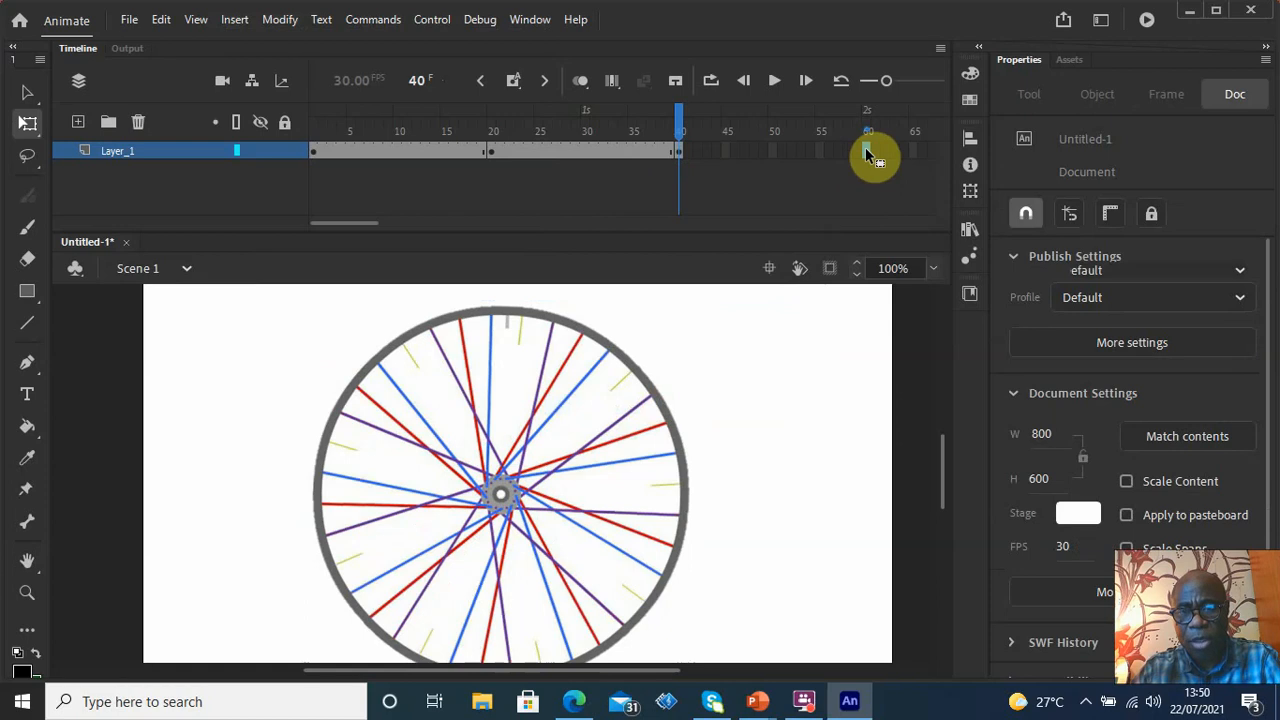
{"action": "key", "text": "F6"}
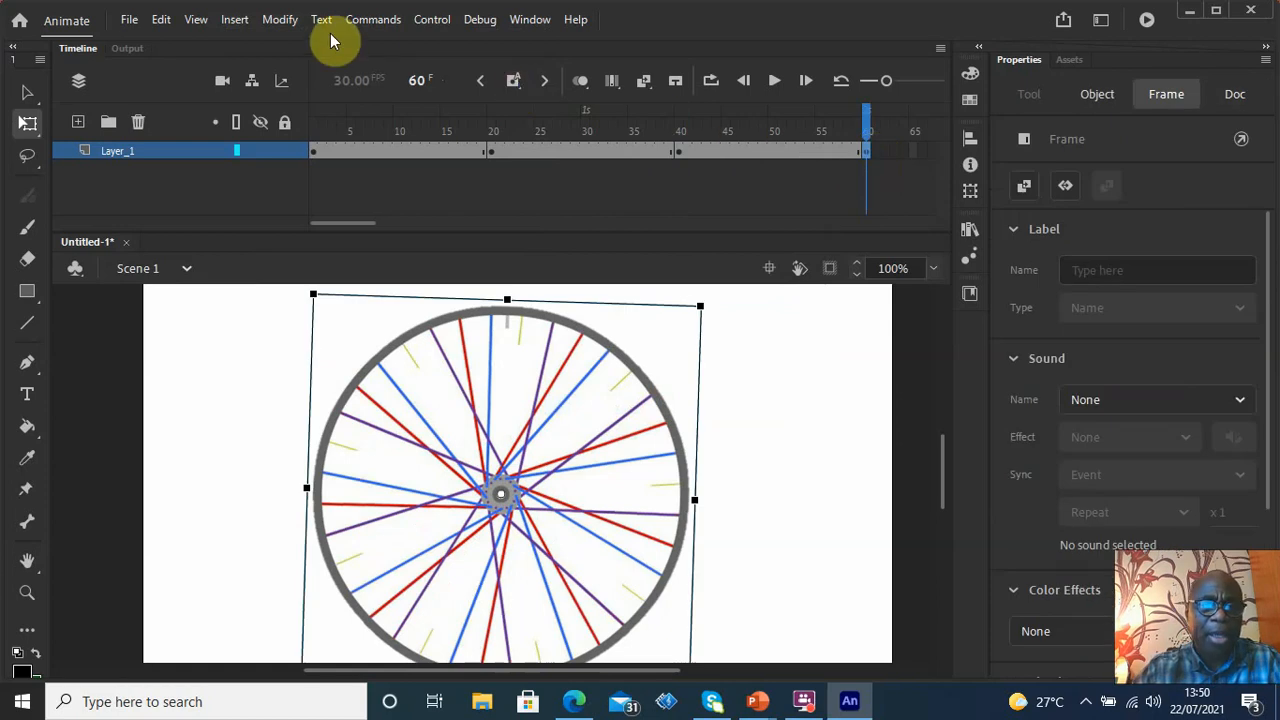
{"action": "left_click", "coordinate": [283, 20]}
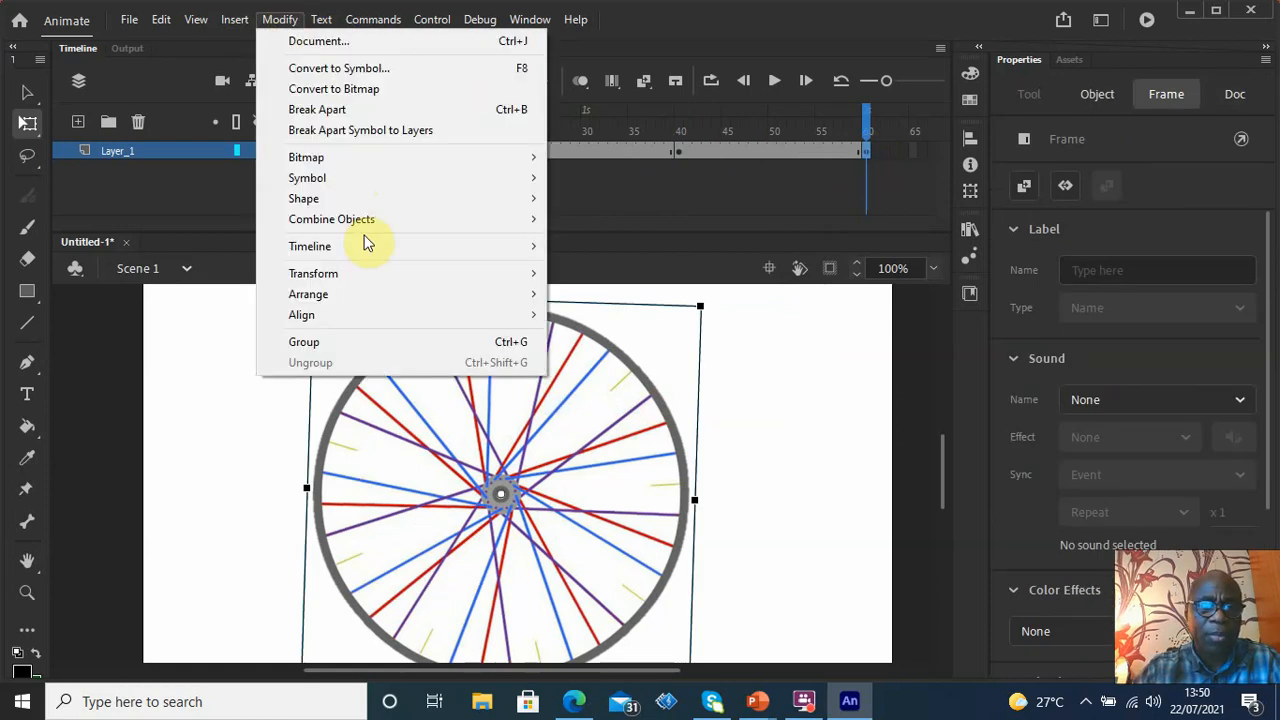
{"action": "mouse_move", "coordinate": [376, 272]}
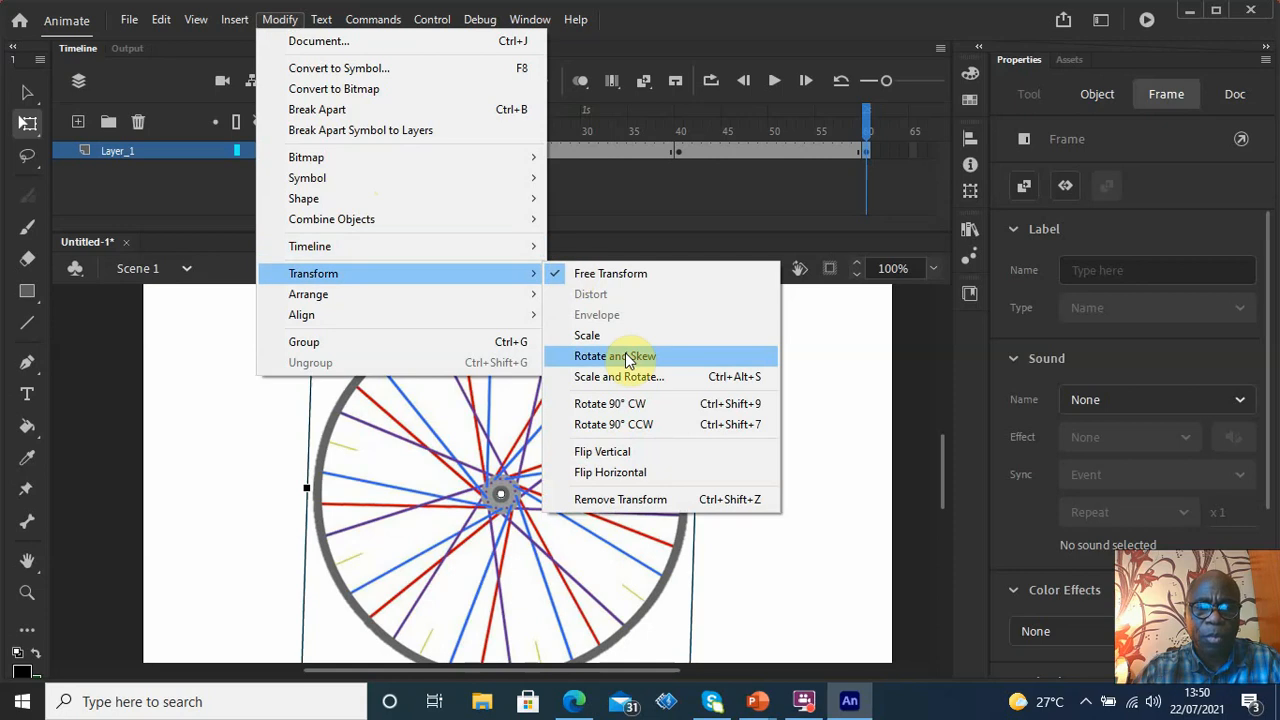
{"action": "left_click", "coordinate": [648, 405]}
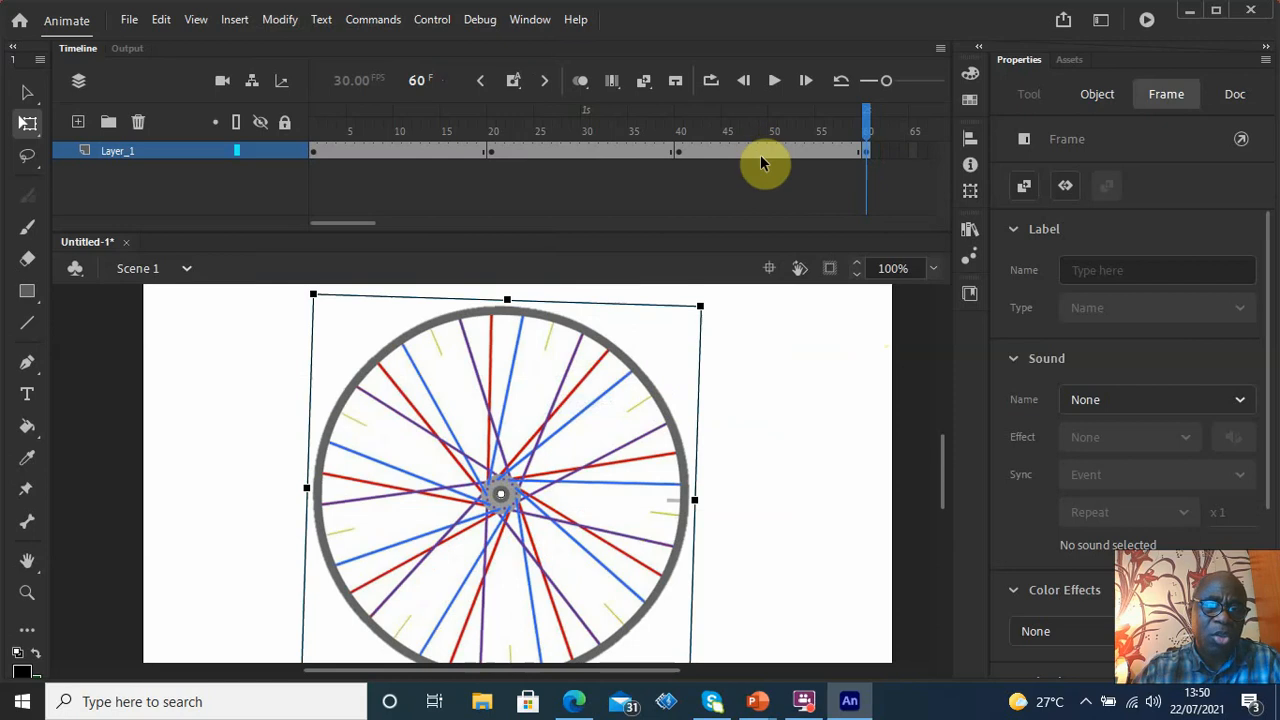
Test the movie to check the wheel's keyframed rotation without tweens, and close the preview
{"action": "left_click", "coordinate": [860, 299]}
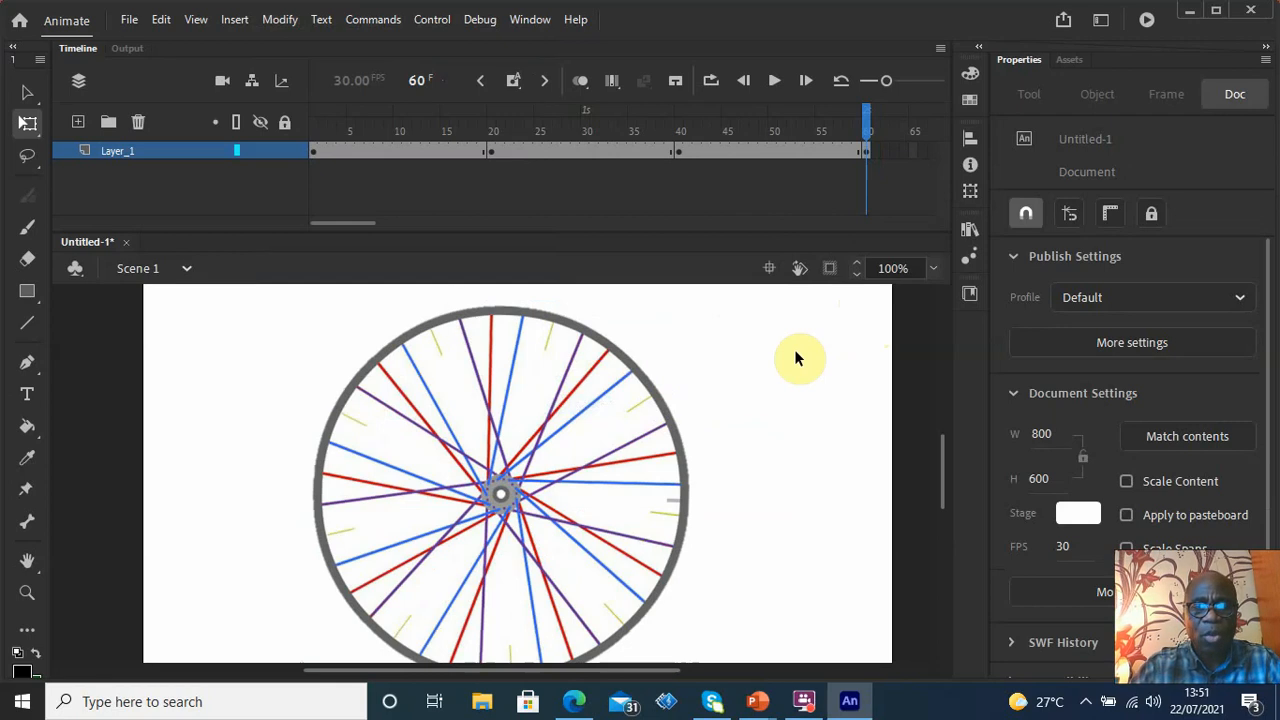
{"action": "key", "text": "ctrl+Return"}
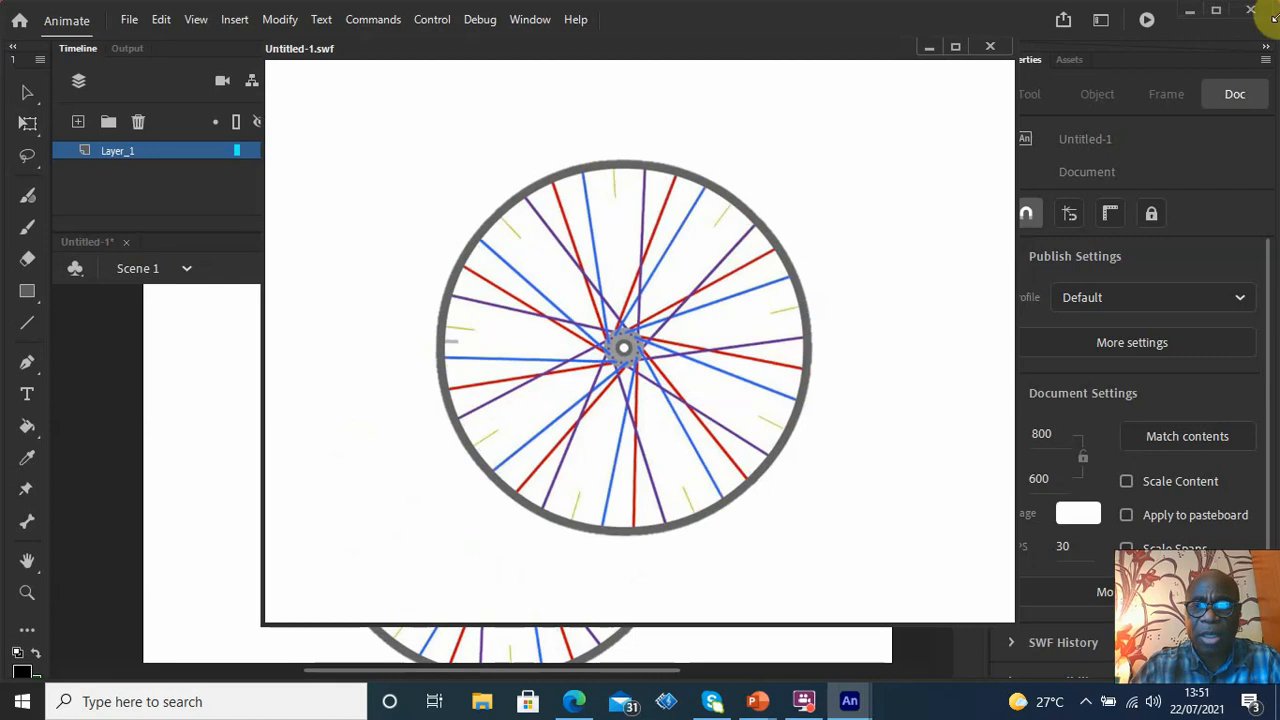
{"action": "left_click", "coordinate": [991, 46]}
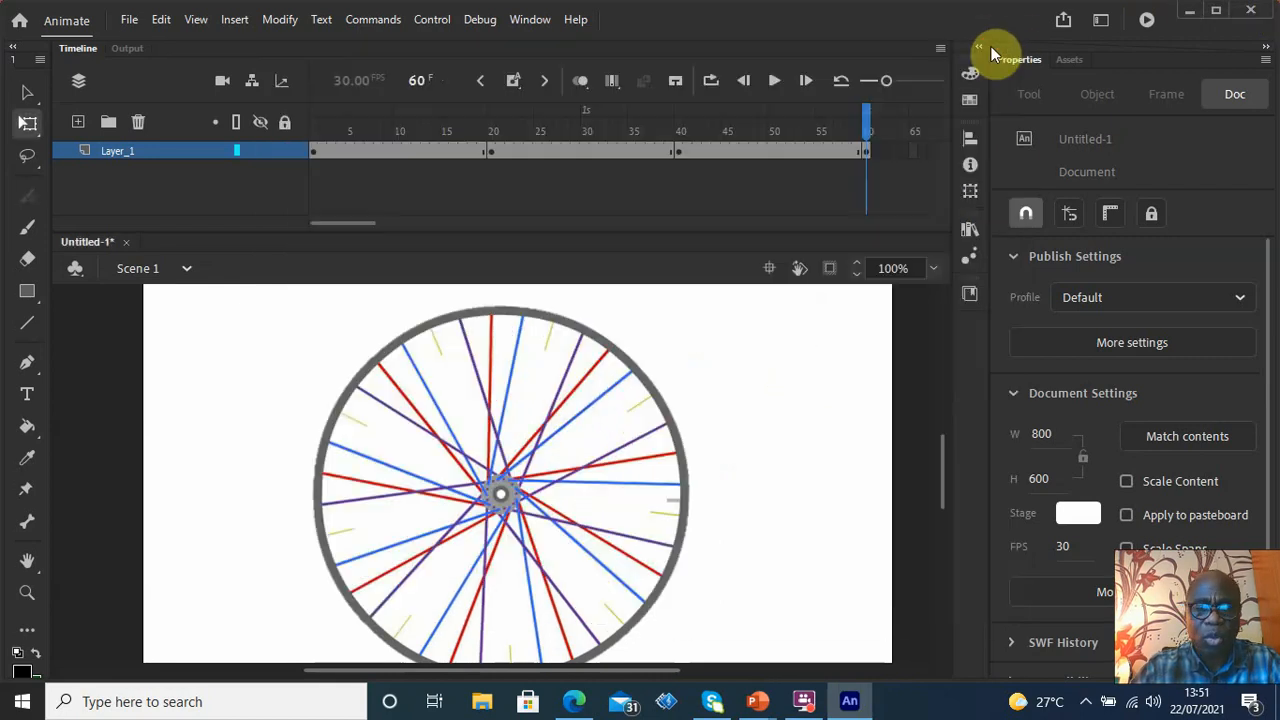
Create classic tweens on Layer_1 in all three spans between the keyframes at frames 1, 20, 40 and 60
{"action": "right_click", "coordinate": [770, 152]}
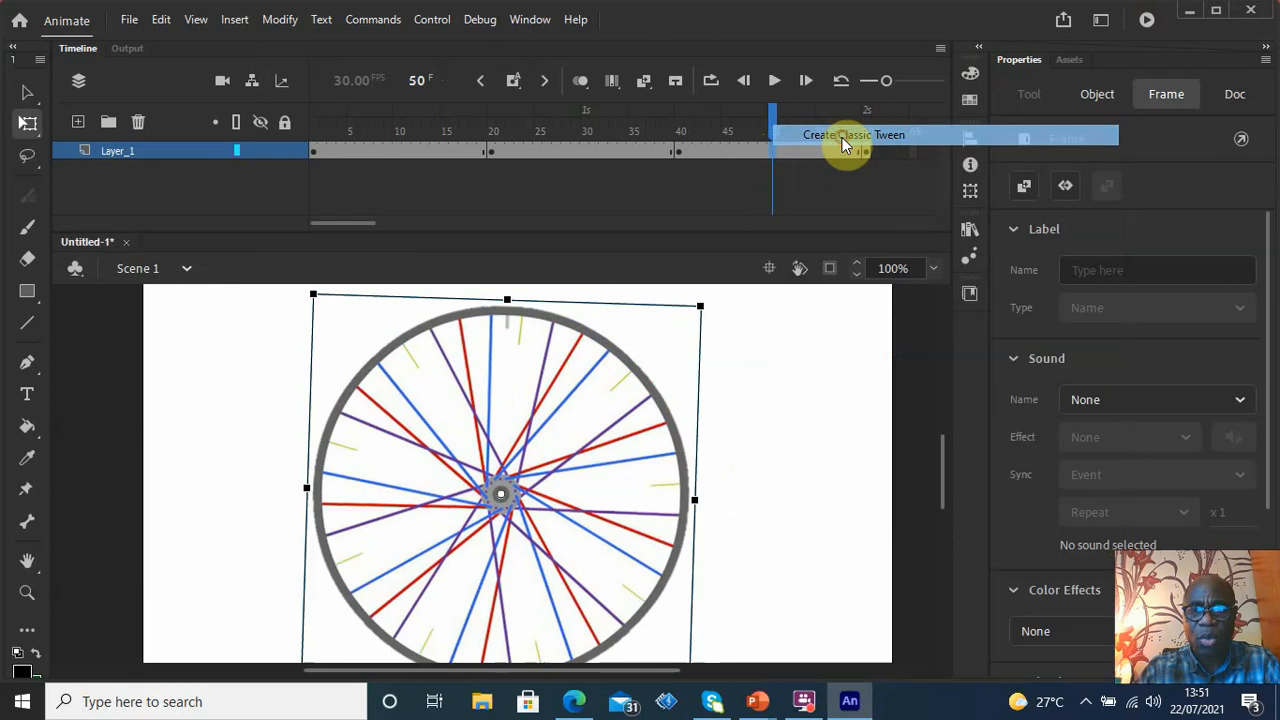
{"action": "left_click", "coordinate": [842, 137]}
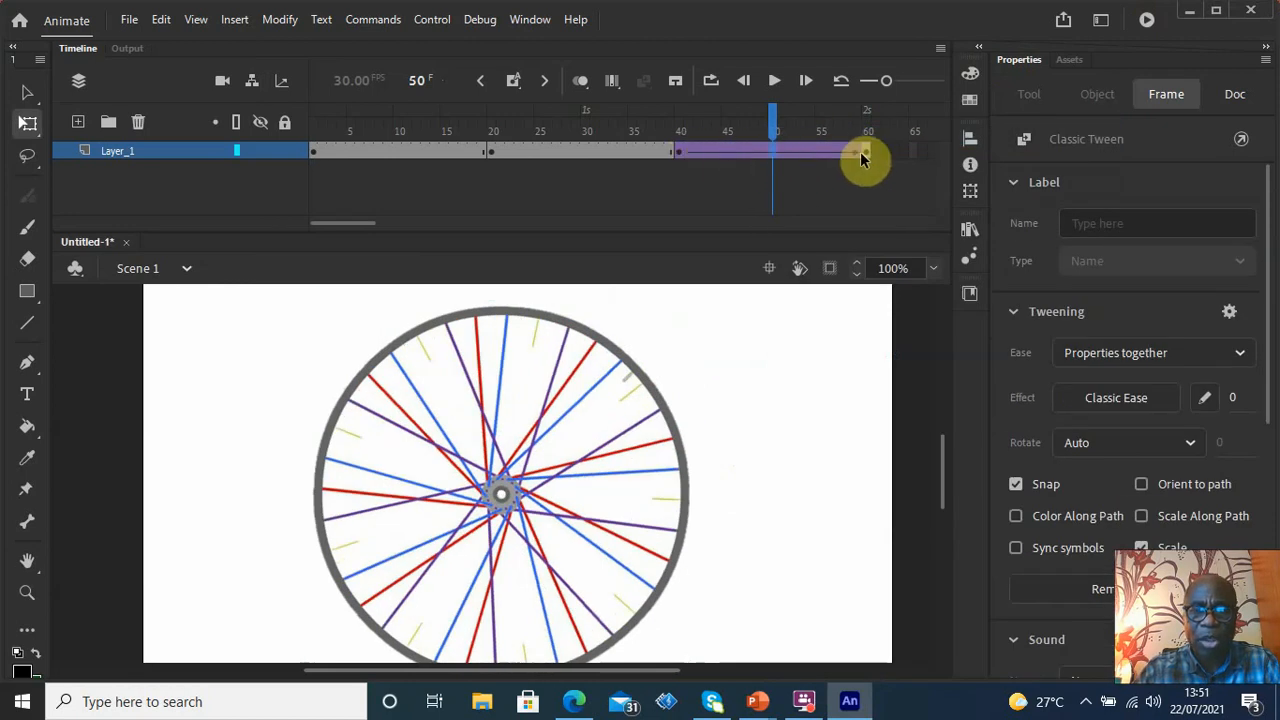
{"action": "left_click", "coordinate": [572, 153]}
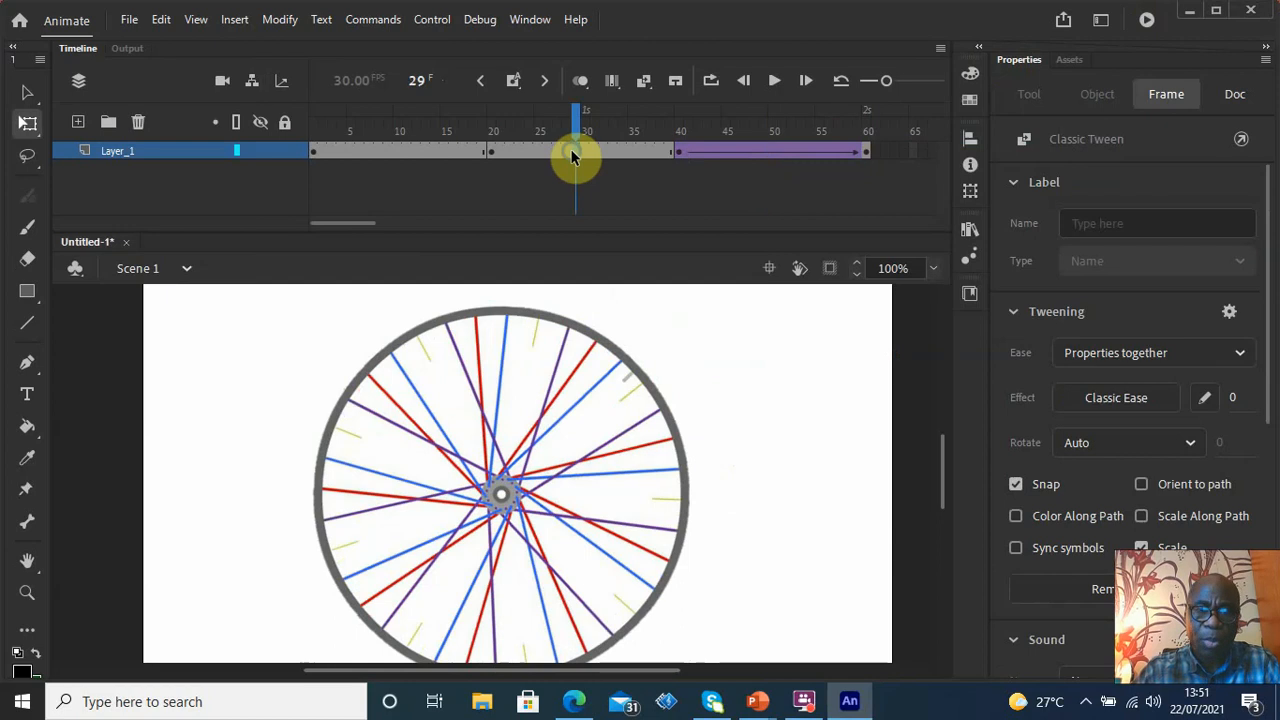
{"action": "right_click", "coordinate": [572, 152]}
{"action": "left_click", "coordinate": [636, 136]}
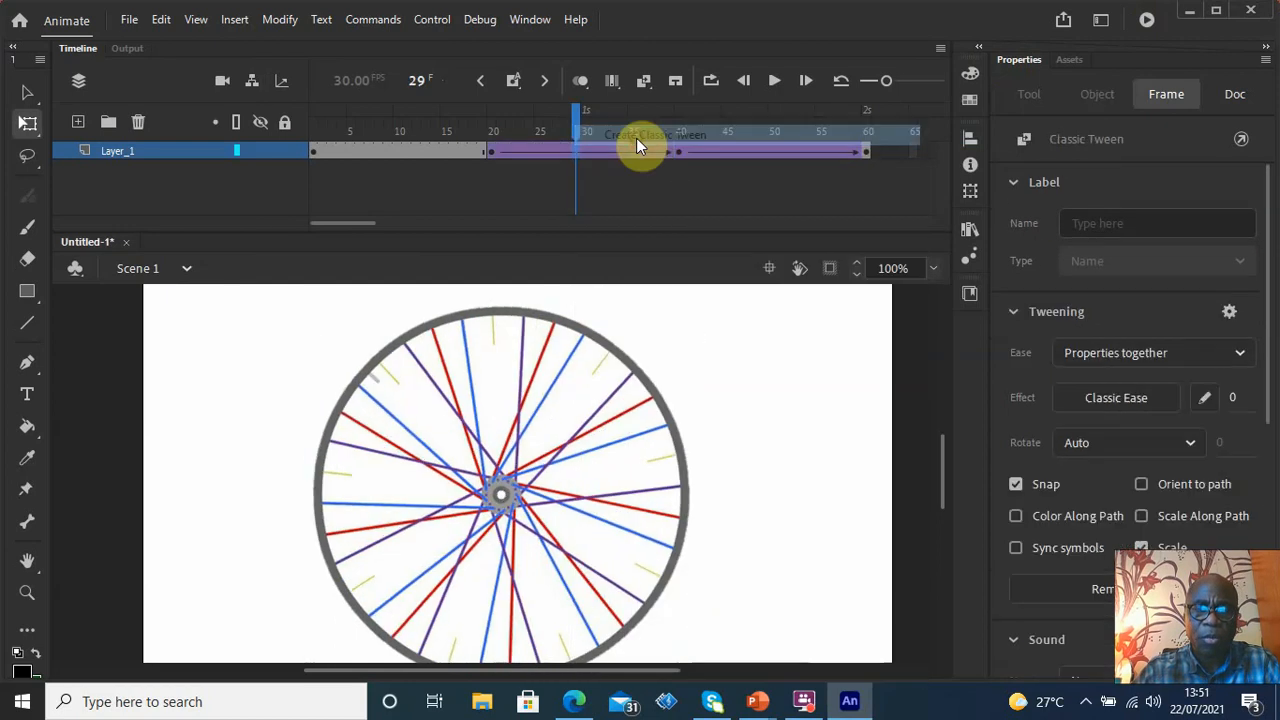
{"action": "right_click", "coordinate": [378, 150]}
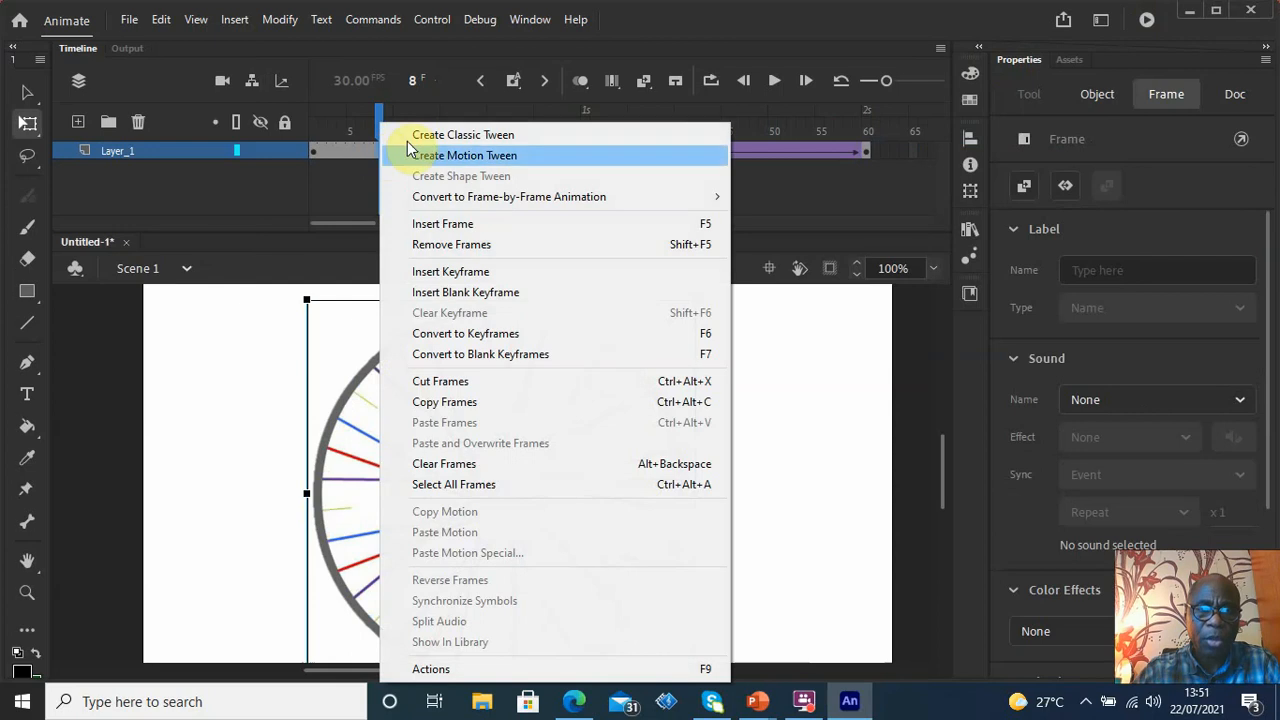
{"action": "left_click", "coordinate": [441, 137]}
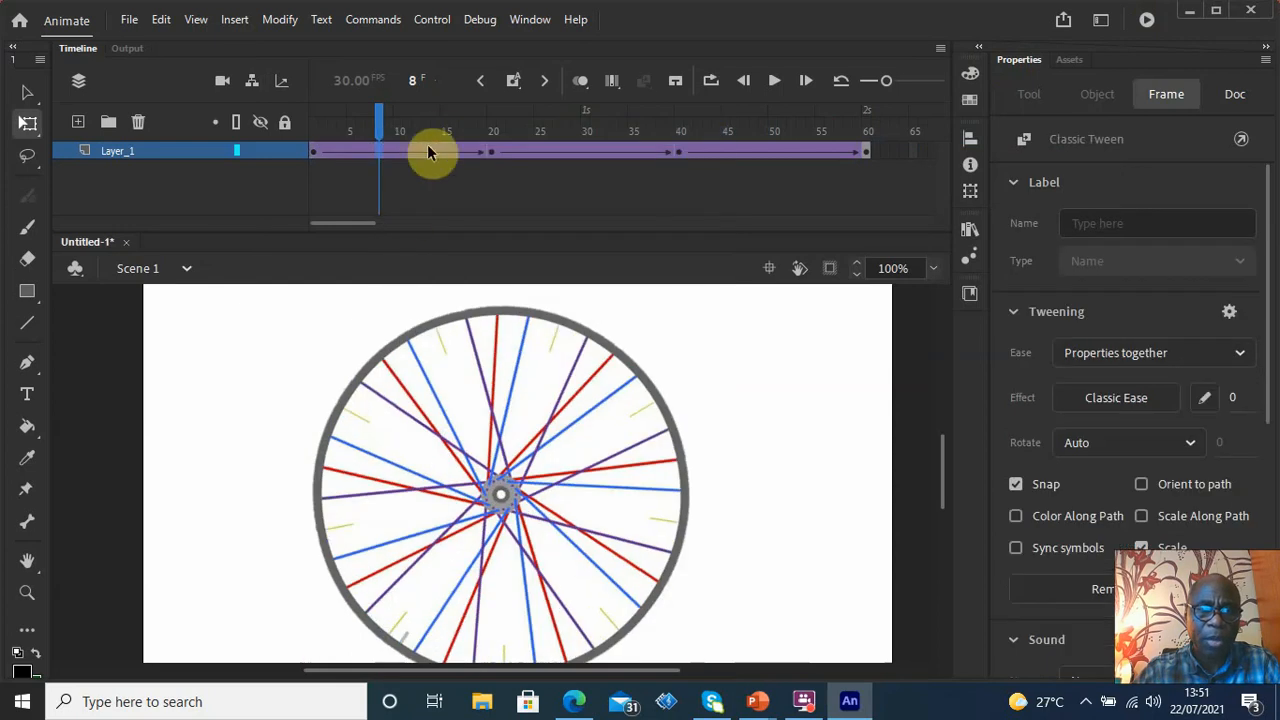
Test the movie to preview the wheel's rotation with the classic tweens applied
{"action": "left_click", "coordinate": [360, 220]}
{"action": "left_click_drag", "start_coordinate": [384, 220], "coordinate": [290, 221]}
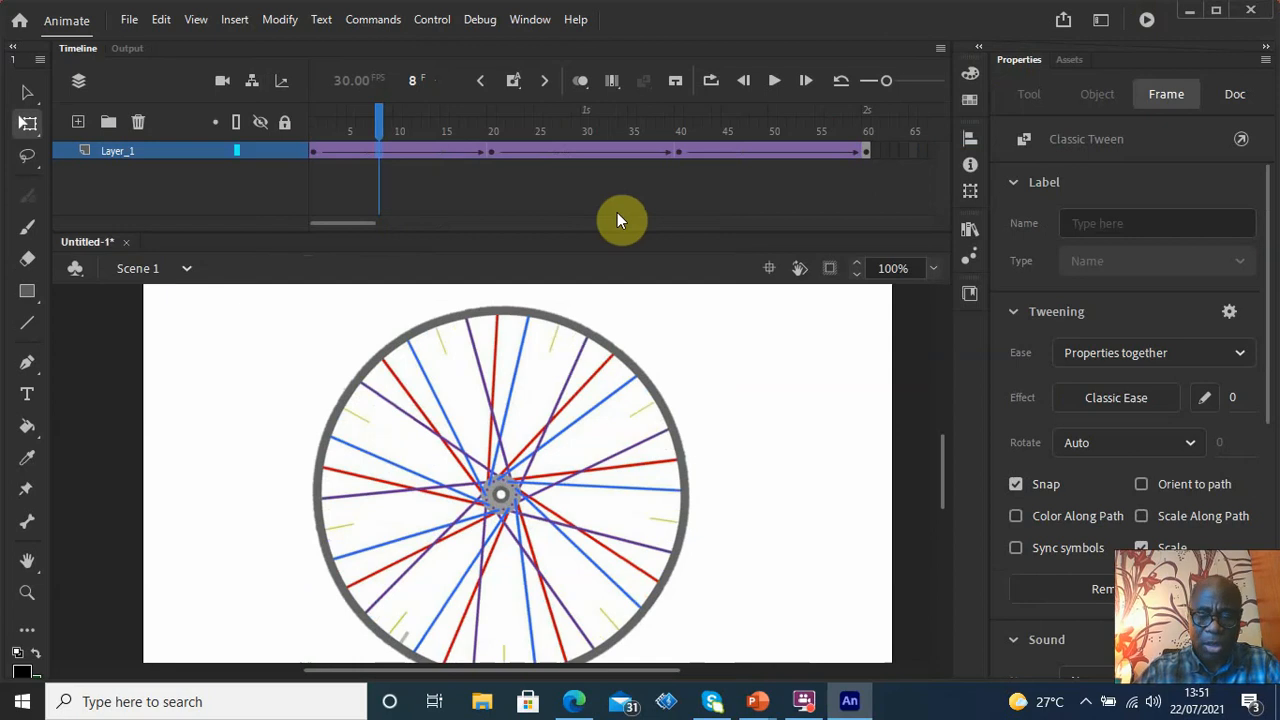
{"action": "key", "text": "ctrl+Return"}
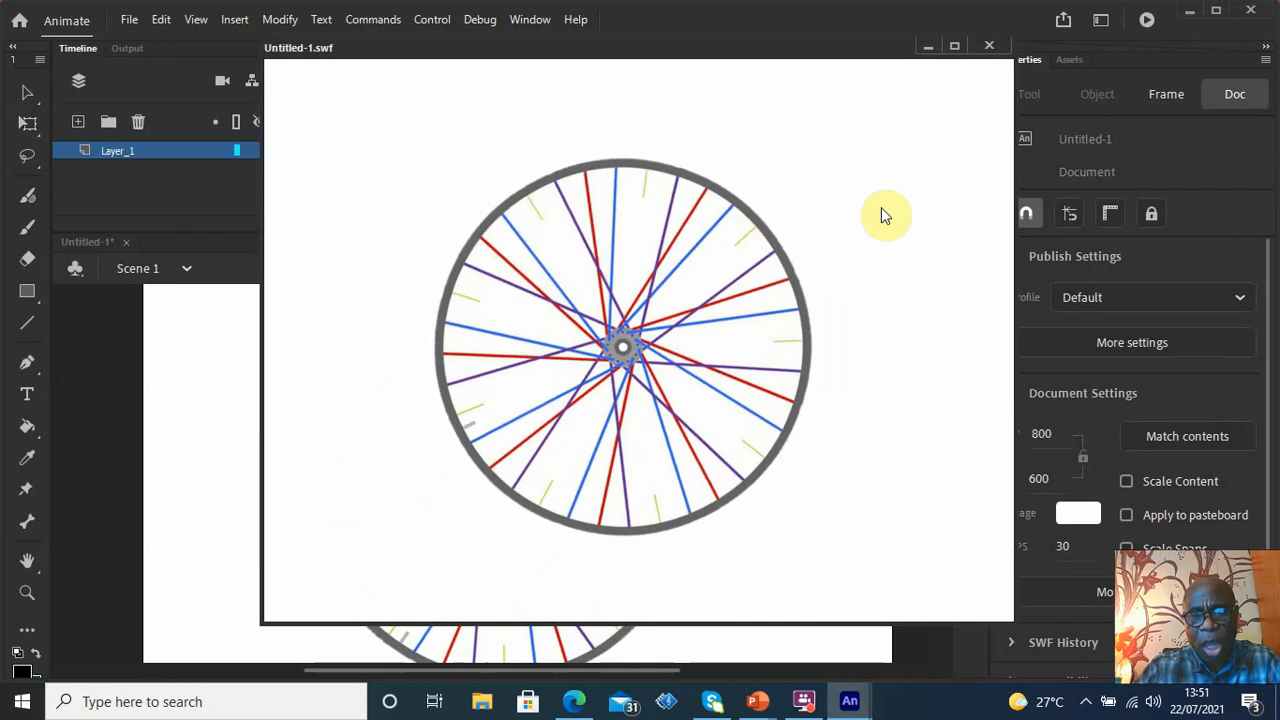
Close the movie preview and check the frame rate in the document settings without changing anything
{"action": "left_click", "coordinate": [990, 48]}
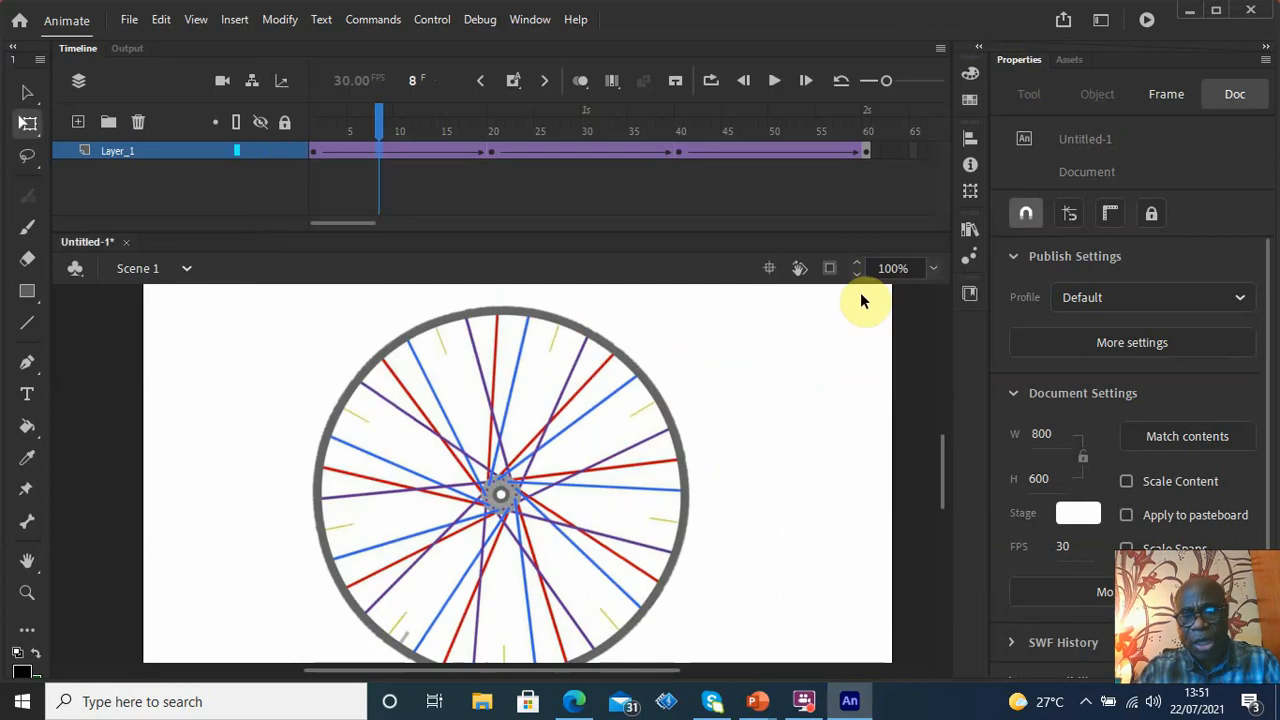
{"action": "scroll", "coordinate": [870, 305], "scroll_direction": "up", "scroll_amount": 5}
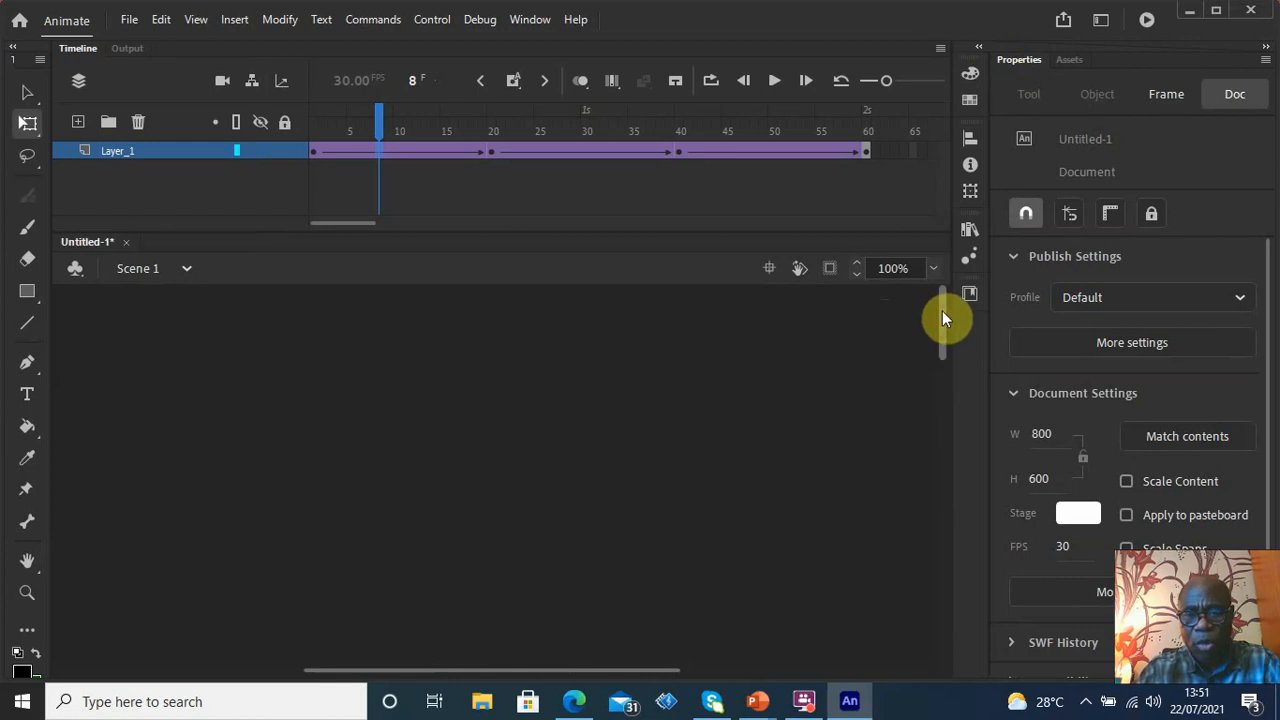
{"action": "left_click_drag", "start_coordinate": [942, 368], "coordinate": [948, 486]}
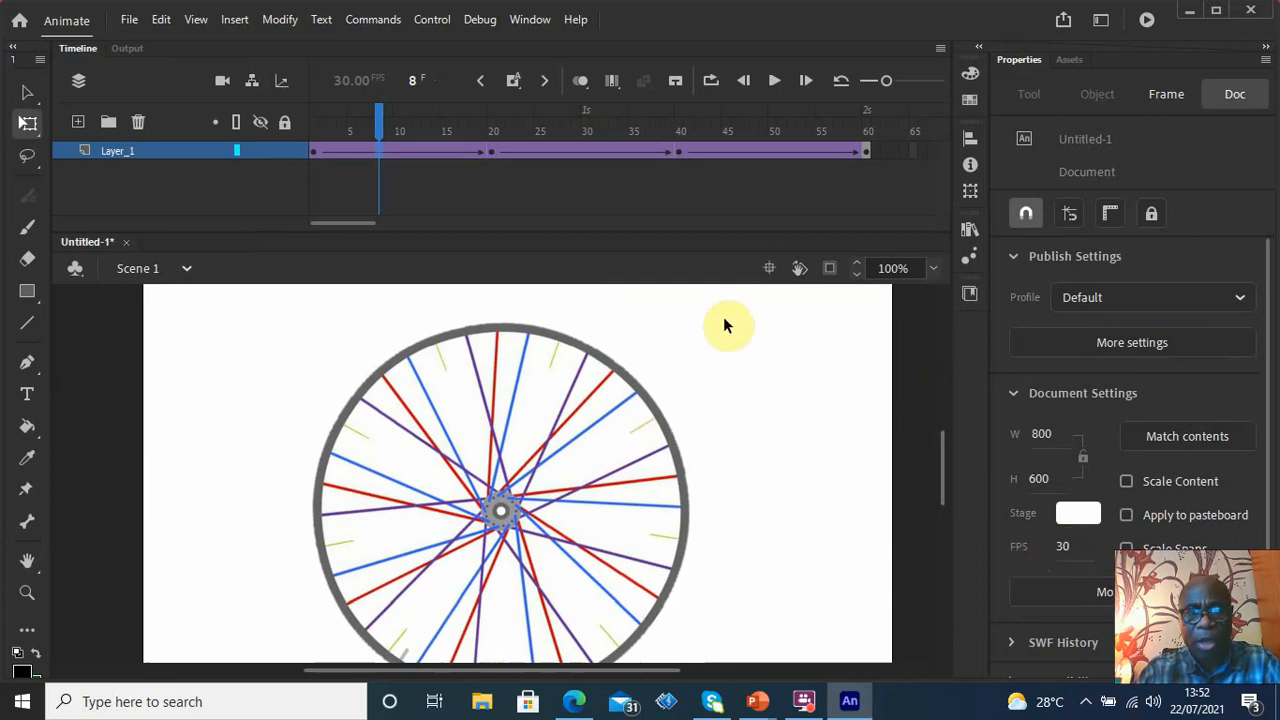
{"action": "left_click", "coordinate": [281, 20]}
{"action": "left_click", "coordinate": [300, 40]}
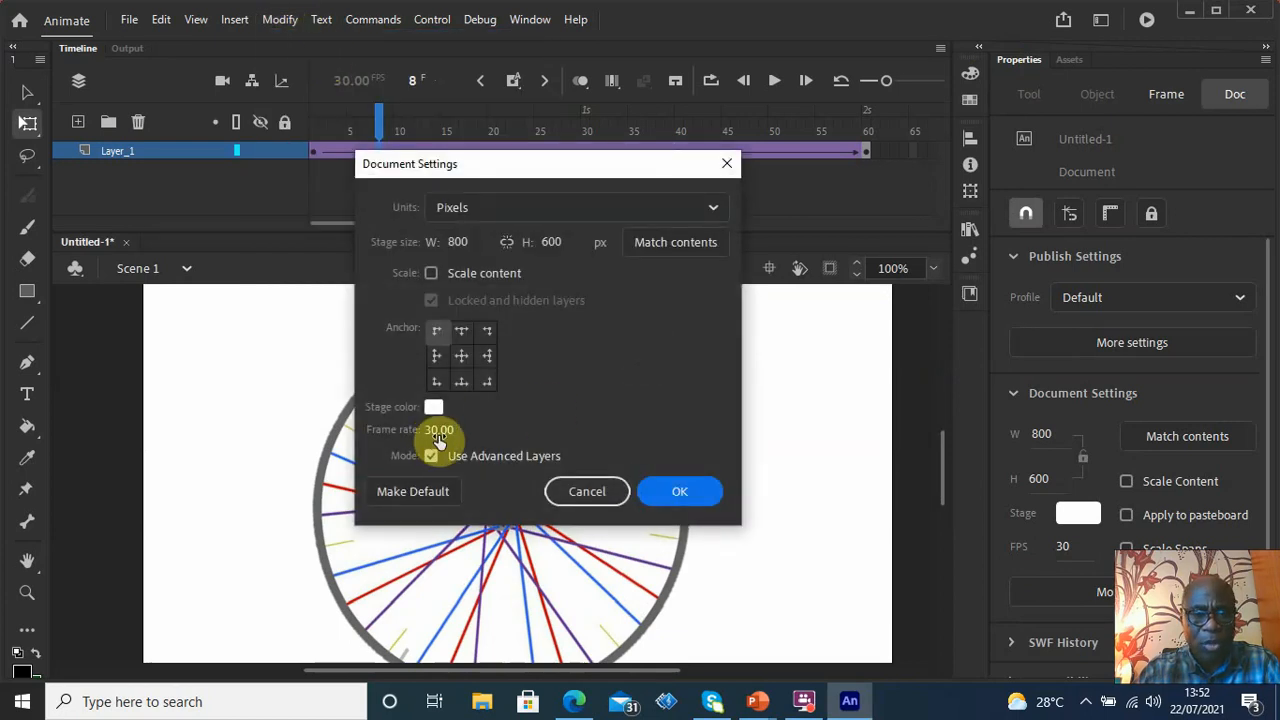
{"action": "left_click", "coordinate": [614, 492]}
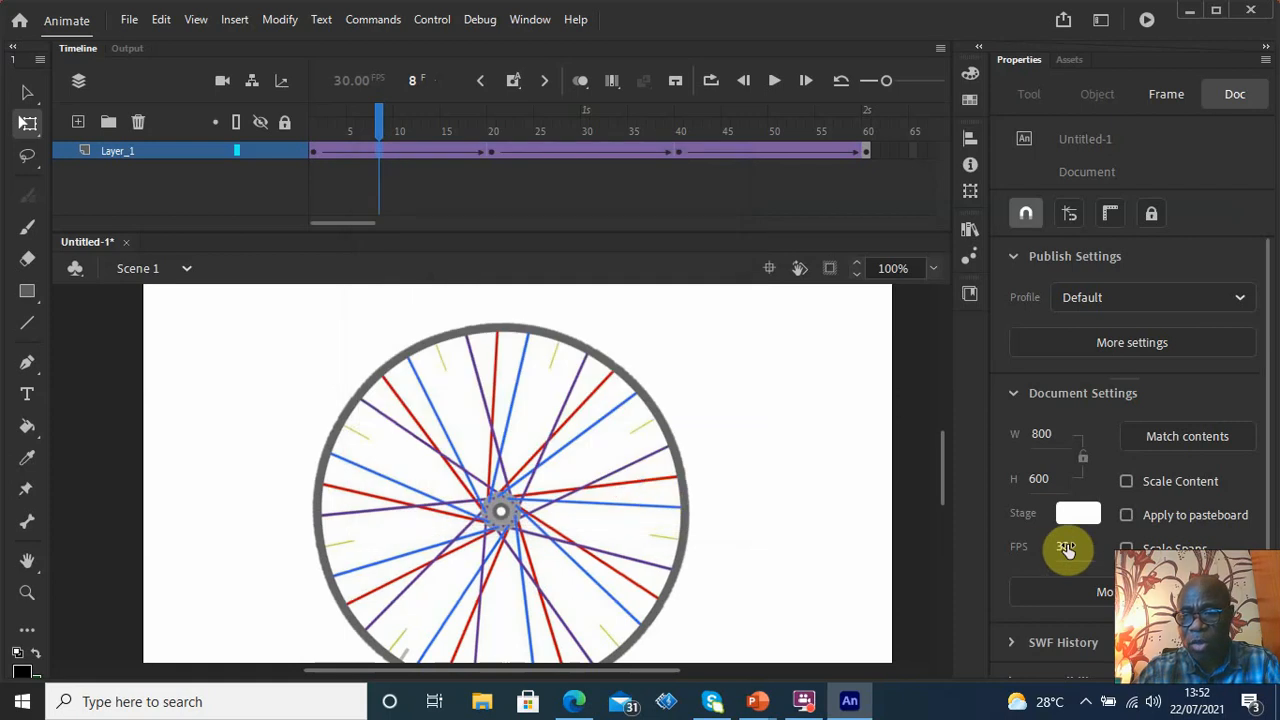
Set the document's frame rate to 80 FPS, test the movie at that speed, and close the preview
{"action": "left_click", "coordinate": [1067, 544]}
{"action": "type", "text": "8"}
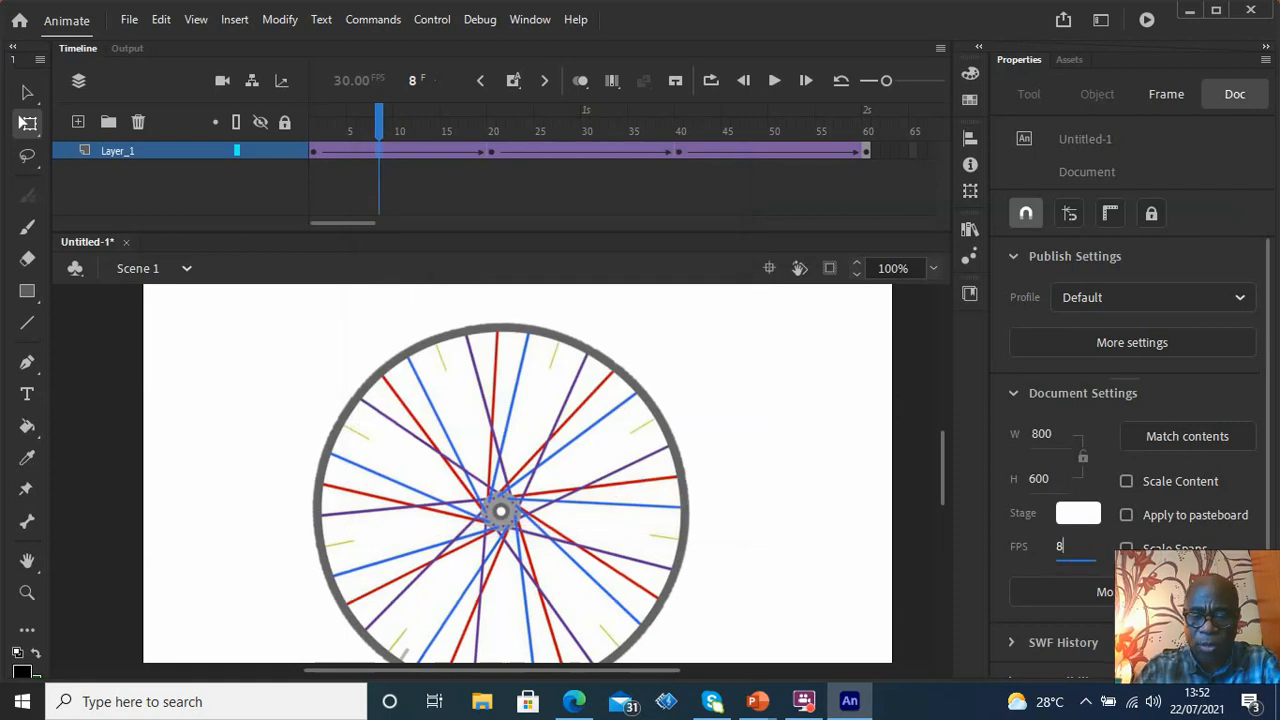
{"action": "type", "text": "0"}
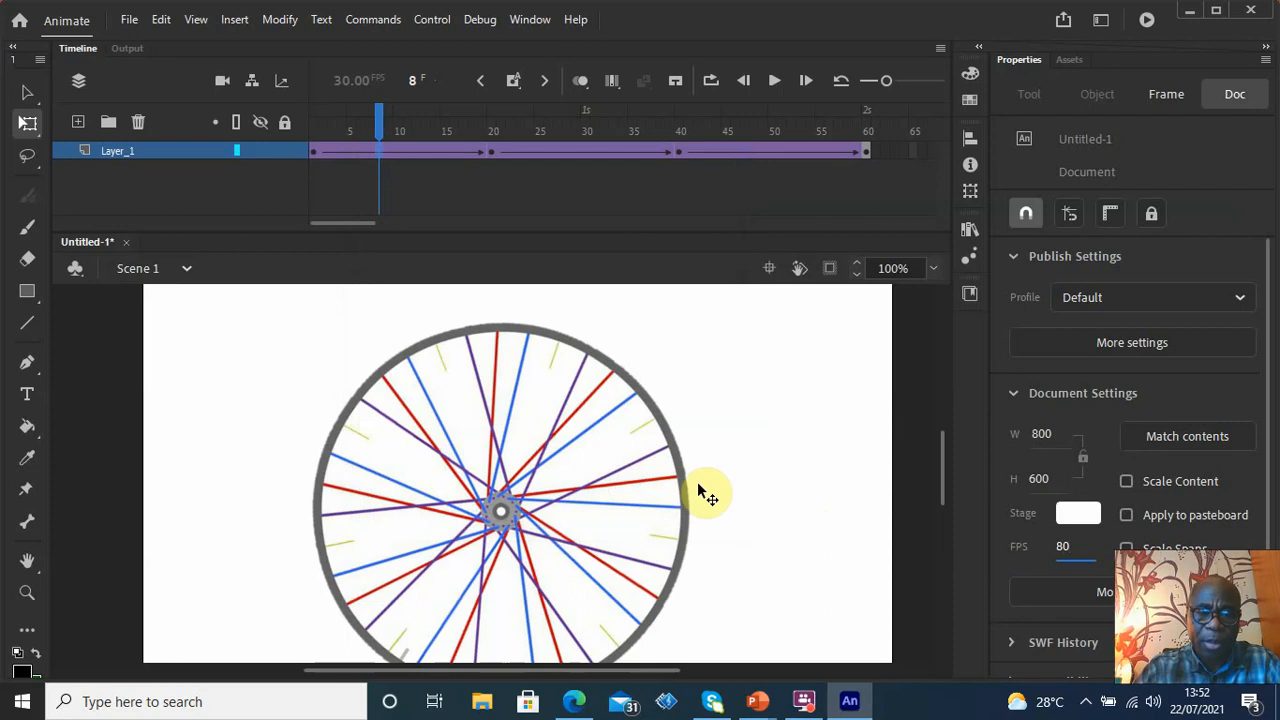
{"action": "key", "text": "ctrl+Return"}
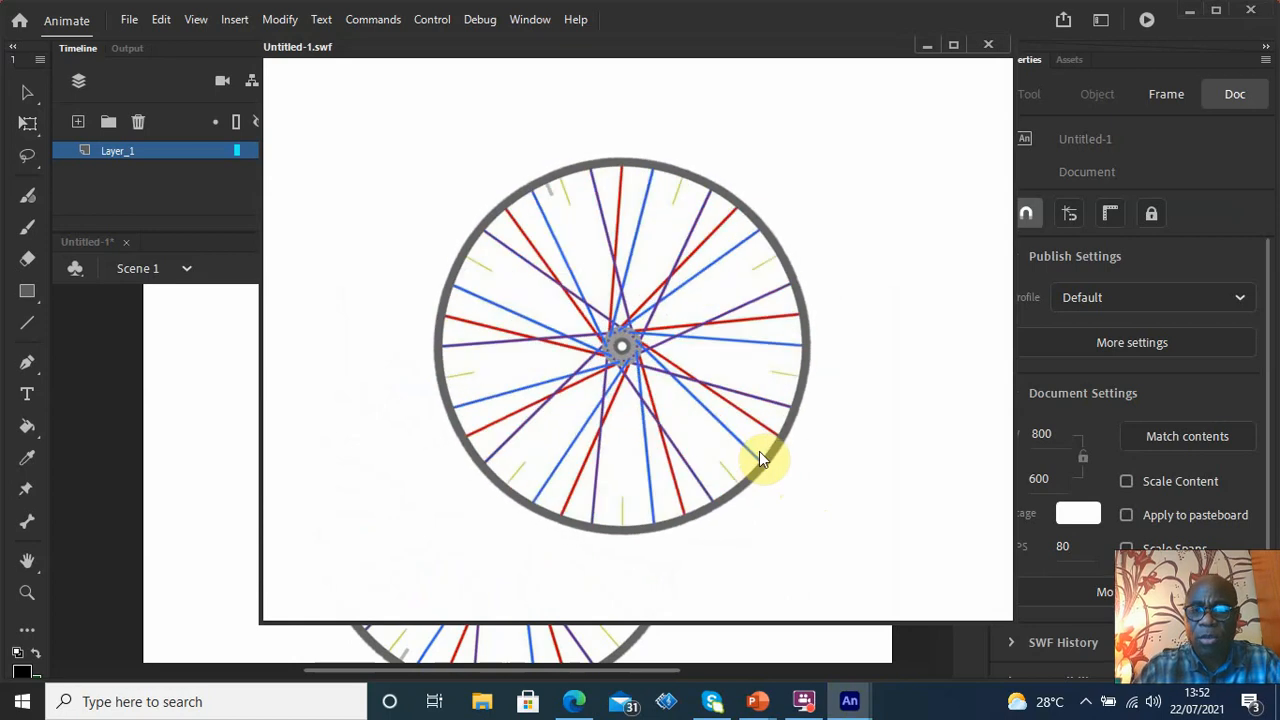
{"action": "left_click", "coordinate": [986, 43]}
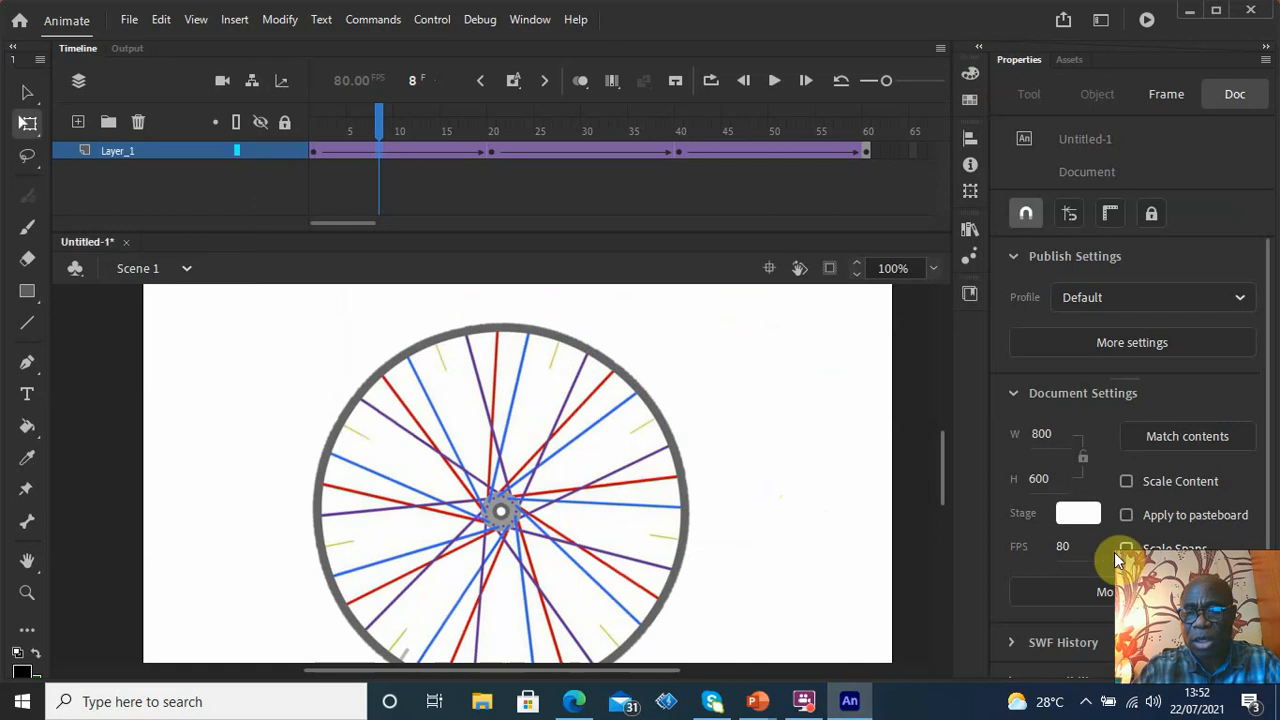
Enter 150 FPS as the document's frame rate, test the wheel's rotation, and close the preview
{"action": "left_click", "coordinate": [1063, 550]}
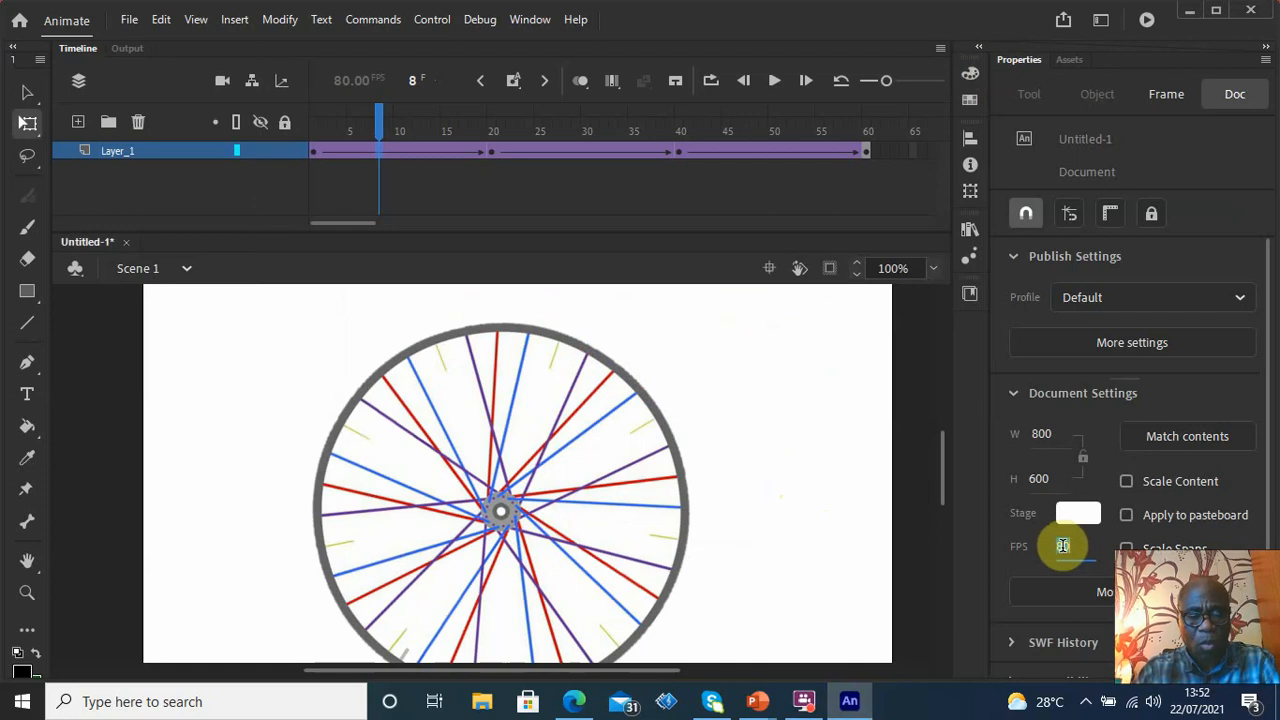
{"action": "type", "text": "150"}
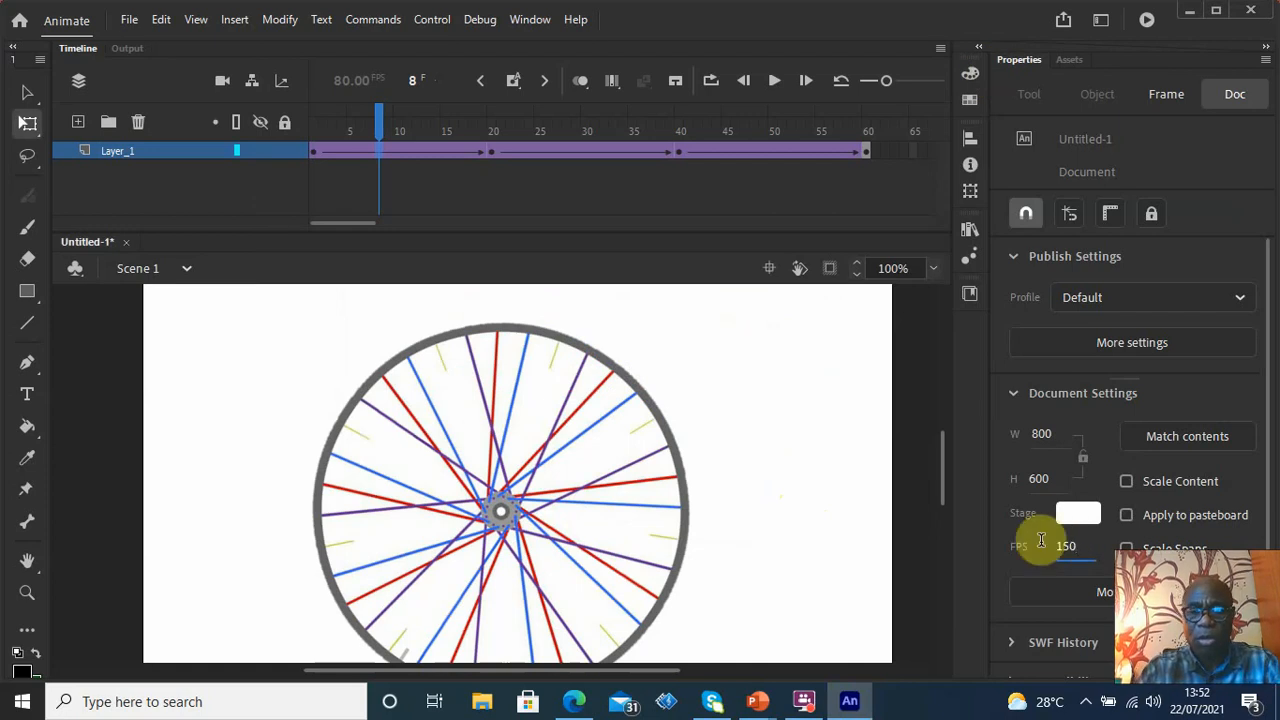
{"action": "key", "text": "Return"}
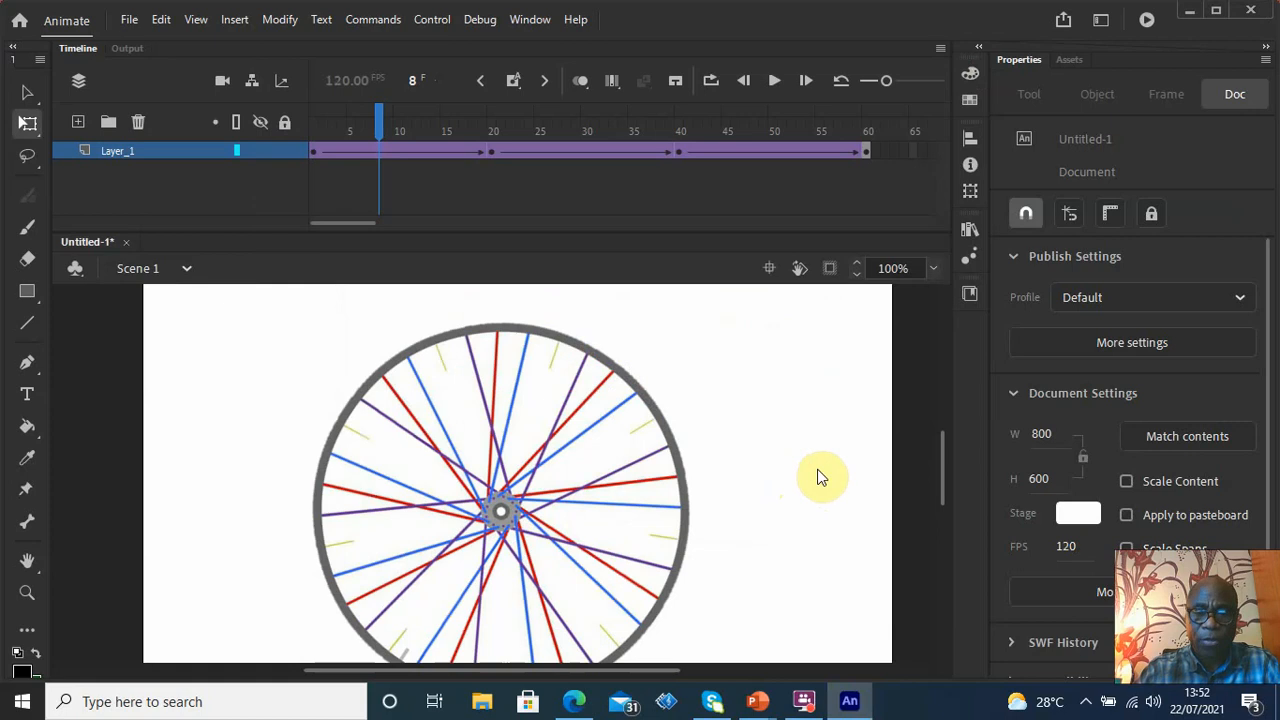
{"action": "key", "text": "ctrl+Return"}
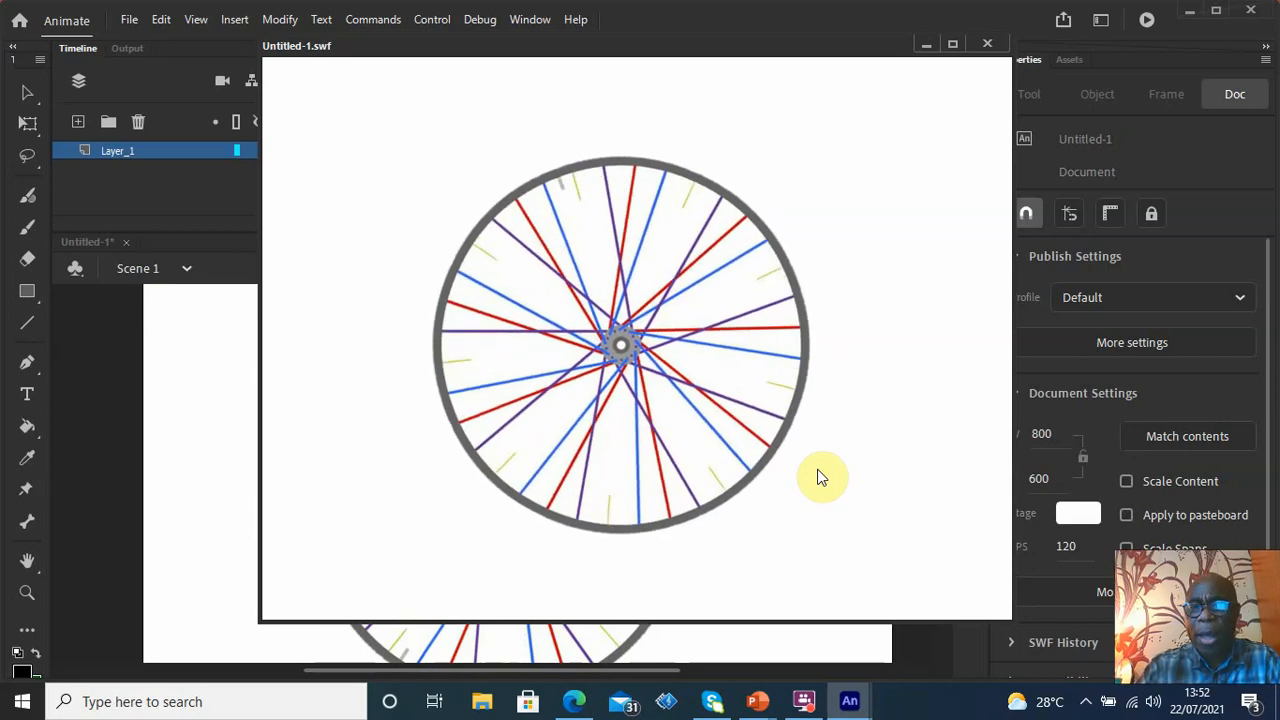
{"action": "left_click", "coordinate": [992, 43]}
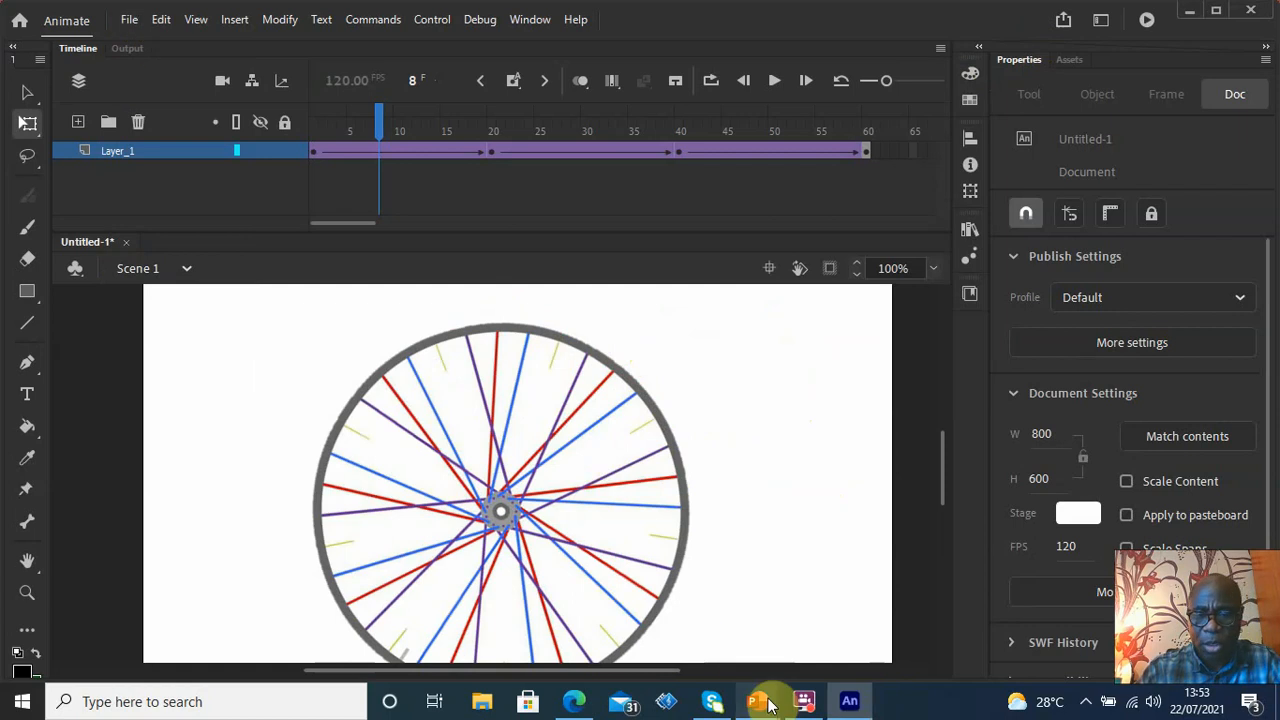
Switch to the SportCArs presentation in PowerPoint and show slide 131 with the two car pictures
{"action": "mouse_move", "coordinate": [768, 705]}
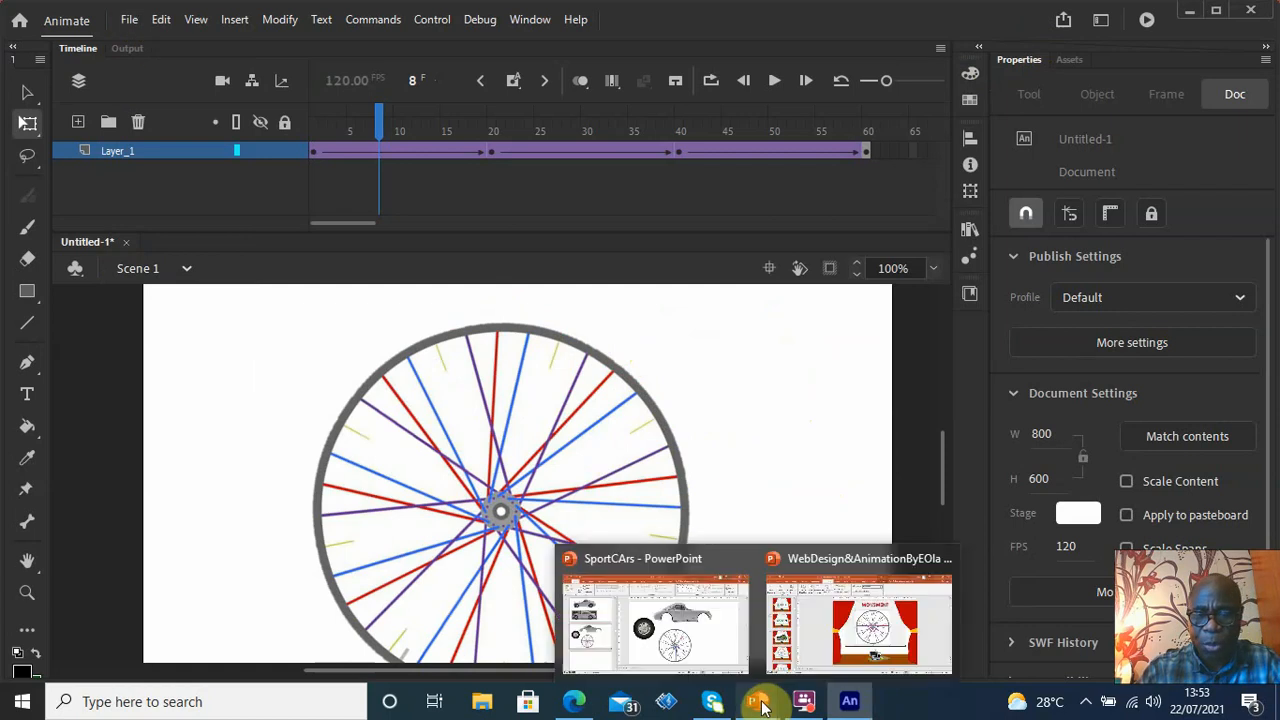
{"action": "left_click", "coordinate": [722, 655]}
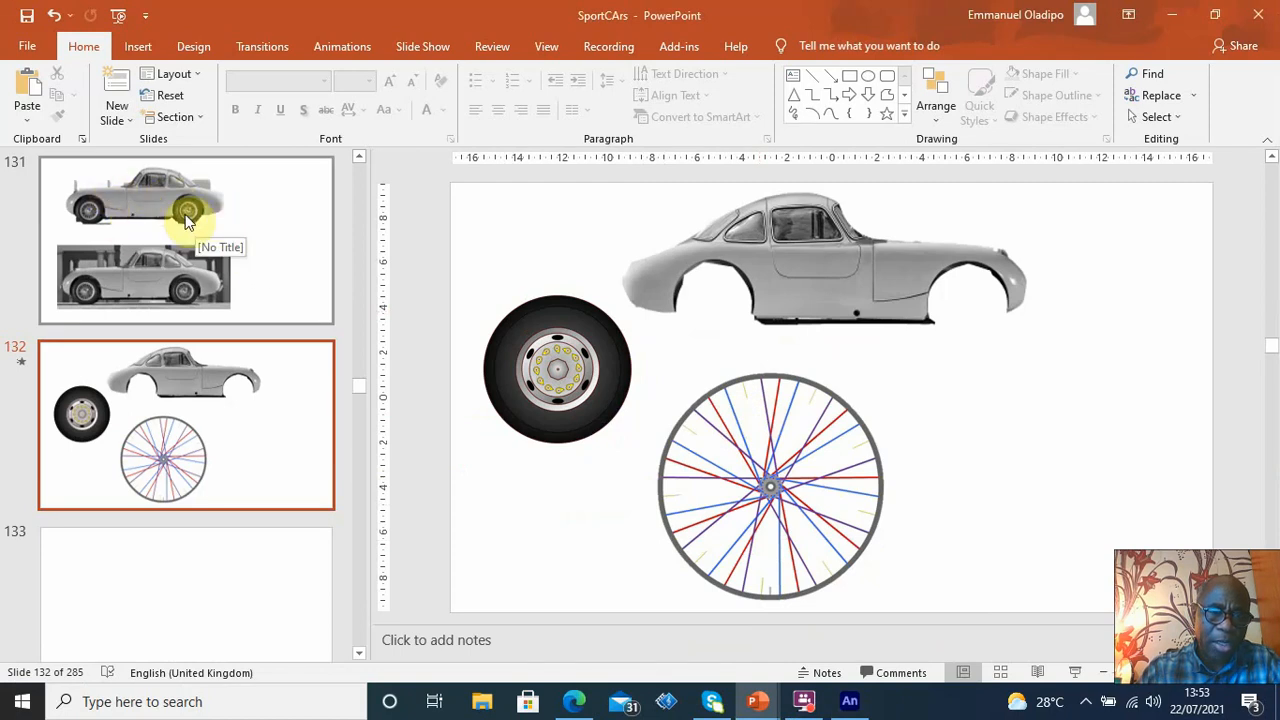
{"action": "left_click", "coordinate": [168, 193]}
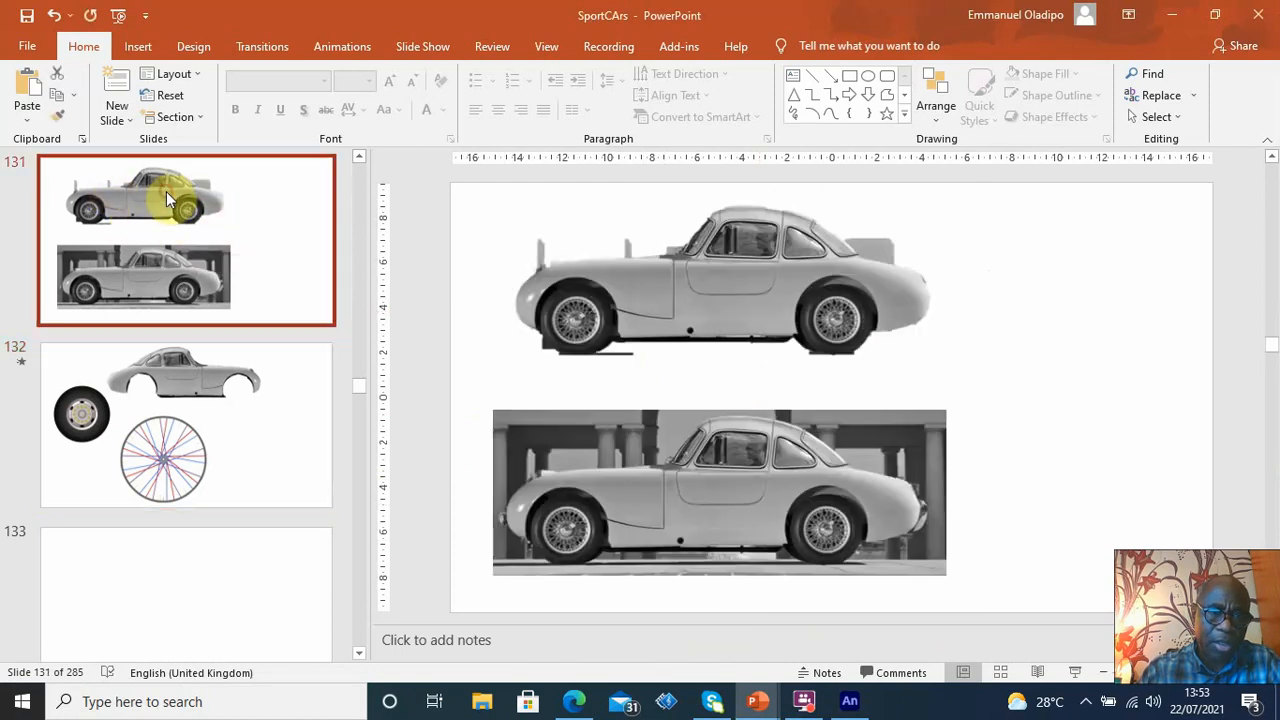
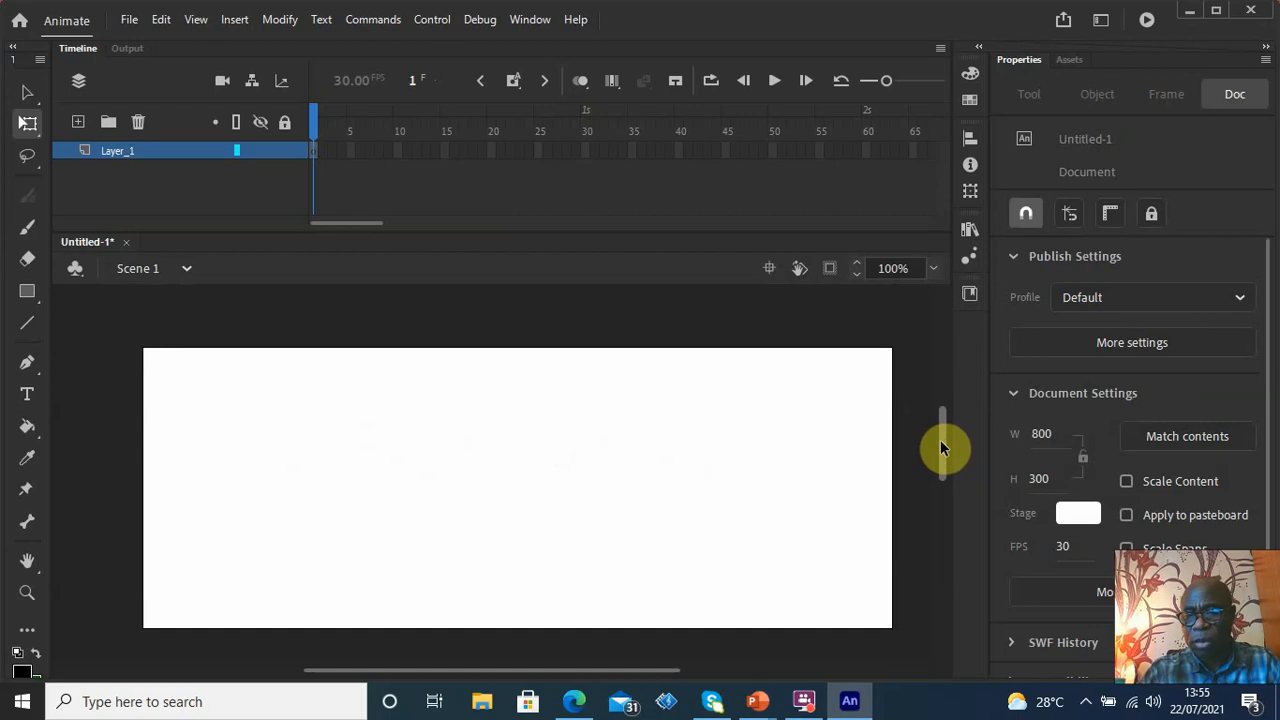
Set the height of the empty document's stage to 600
{"action": "left_click", "coordinate": [1040, 477]}
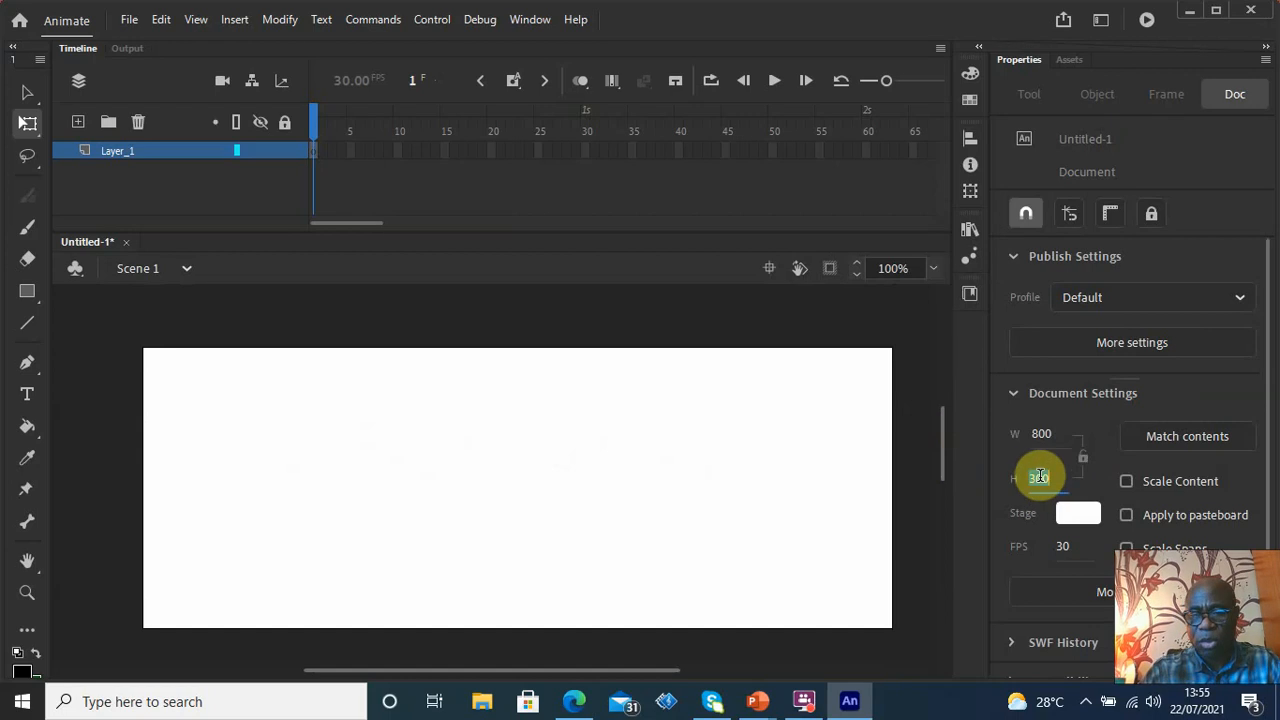
{"action": "type", "text": "6"}
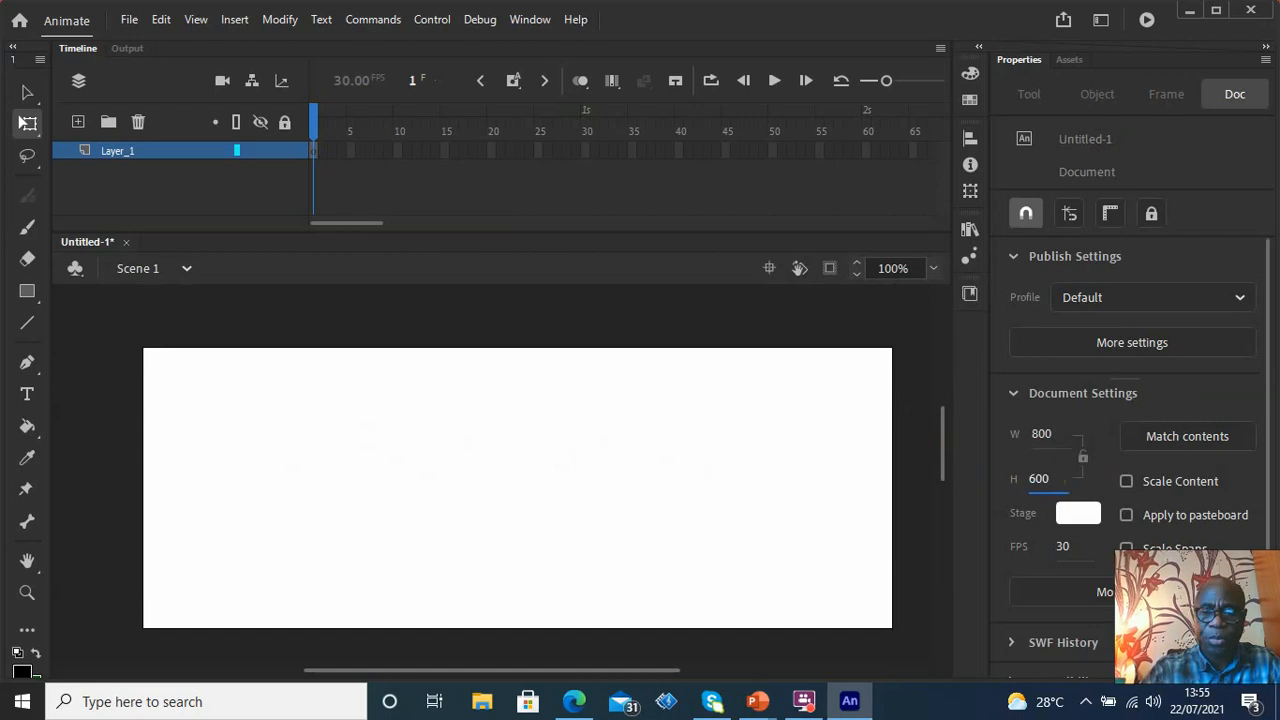
{"action": "key", "text": "Return"}
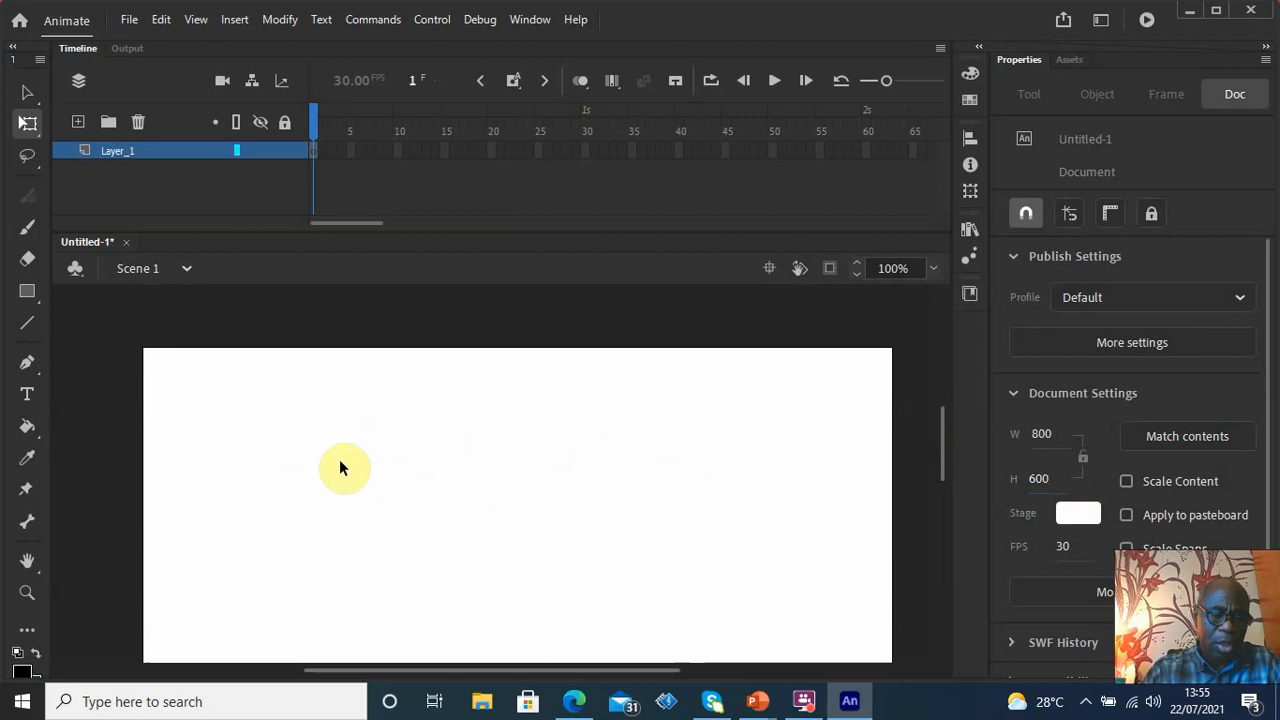
Paste the copied sports car picture onto the stage and move it to about X 148, Y 94
{"action": "key", "text": "ctrl+v"}
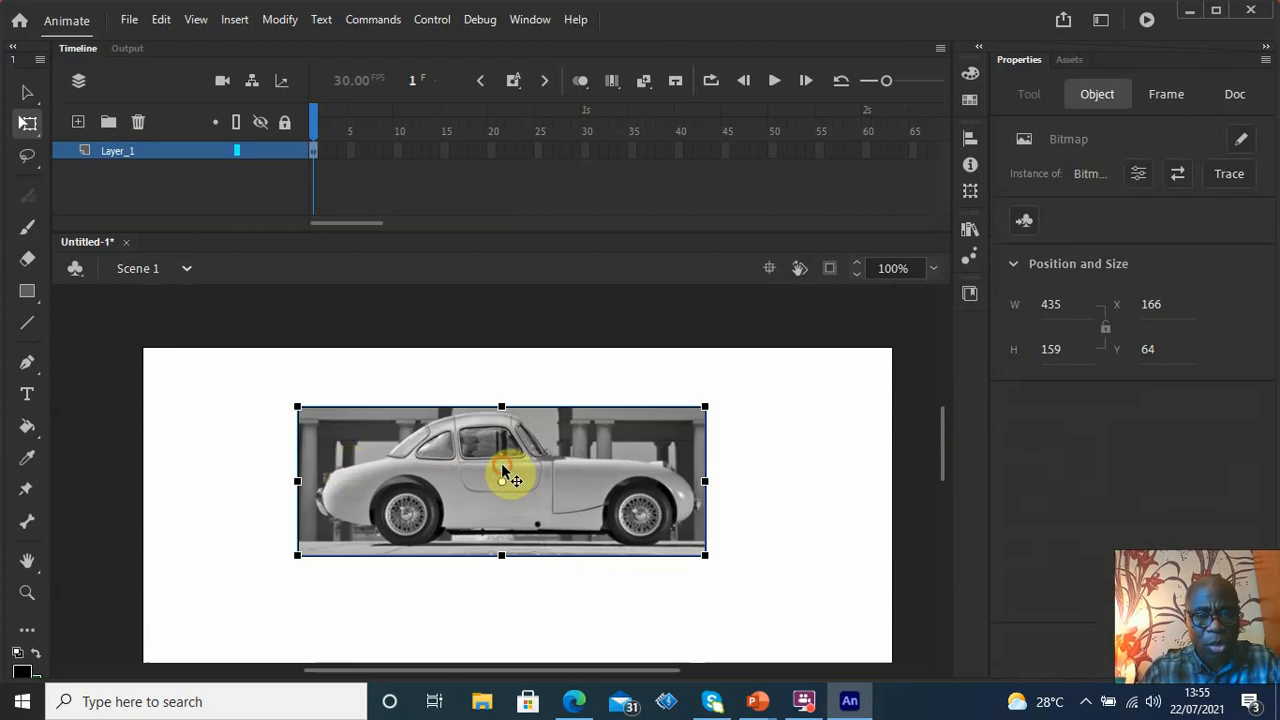
{"action": "mouse_move", "coordinate": [508, 471]}
{"action": "left_mouse_down"}
{"action": "mouse_move", "coordinate": [365, 470]}
{"action": "mouse_move", "coordinate": [486, 470]}
{"action": "left_mouse_up"}
{"action": "scroll", "coordinate": [948, 441], "scroll_direction": "down", "scroll_amount": 3}
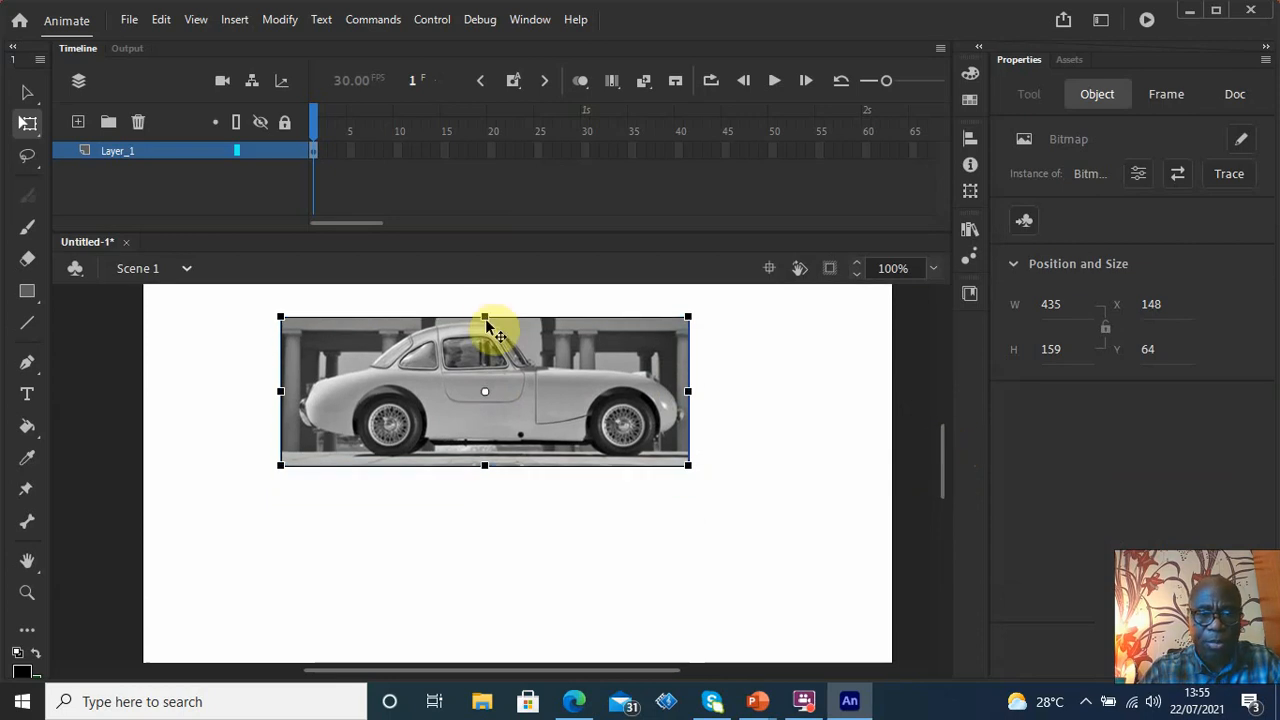
{"action": "left_click_drag", "start_coordinate": [486, 364], "coordinate": [482, 394]}
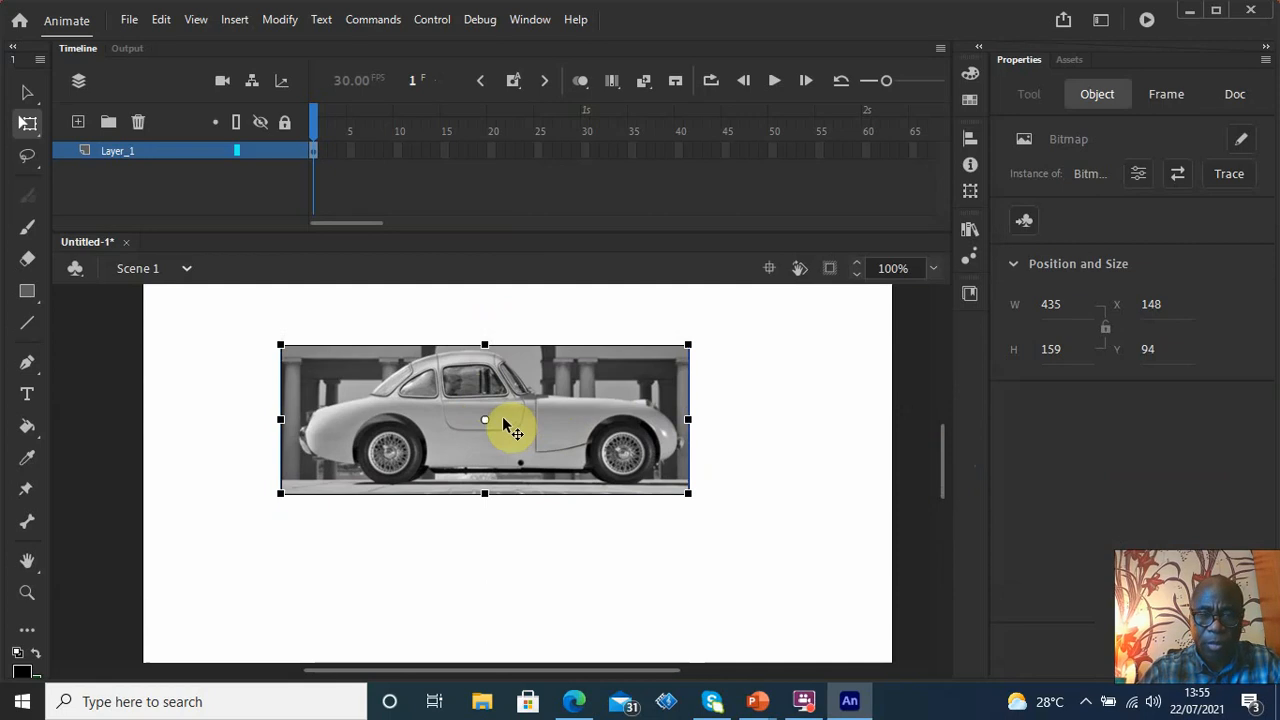
Break apart the car bitmap at 200% magnification and deselect the resulting shape
{"action": "left_click", "coordinate": [936, 268]}
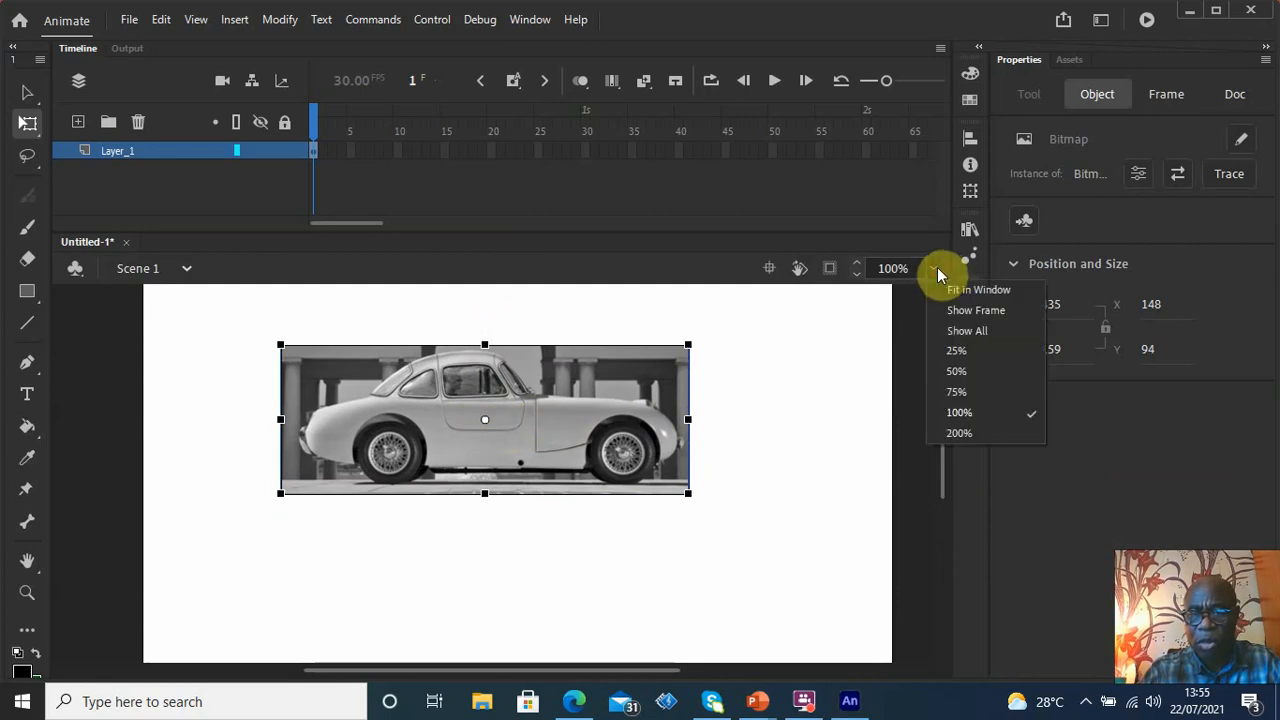
{"action": "left_click", "coordinate": [962, 432]}
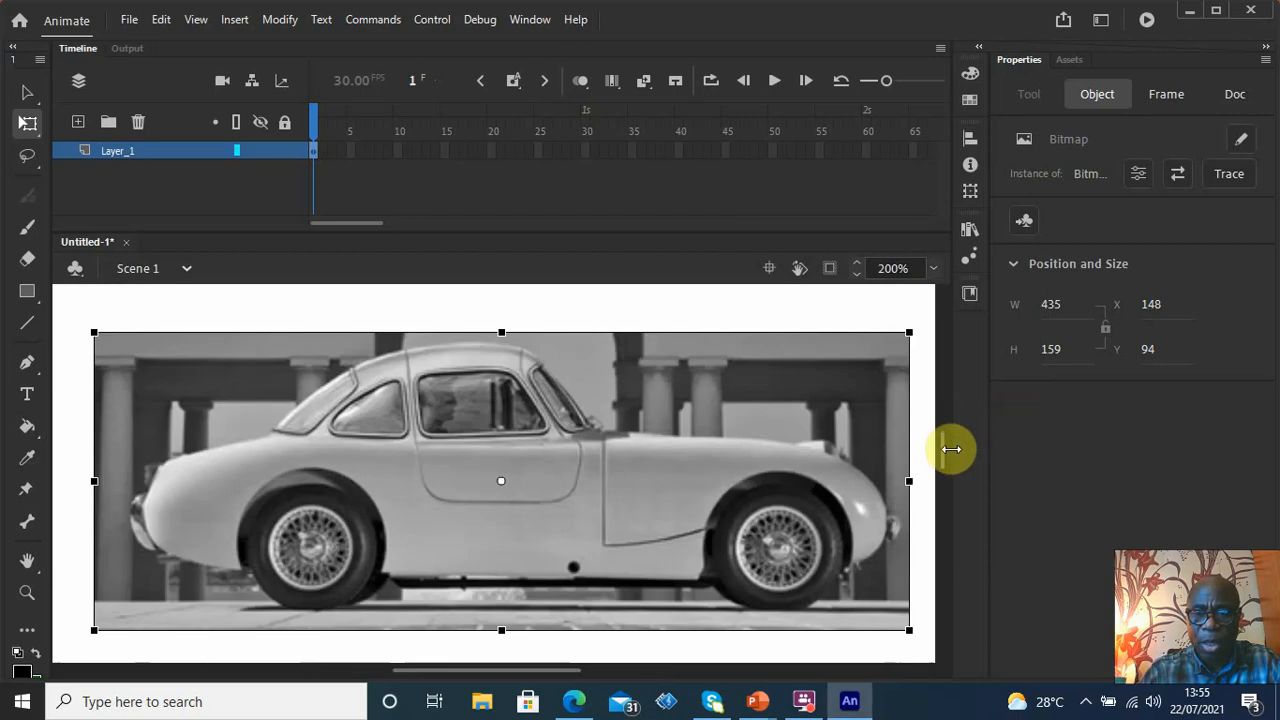
{"action": "left_click_drag", "start_coordinate": [947, 447], "coordinate": [947, 446]}
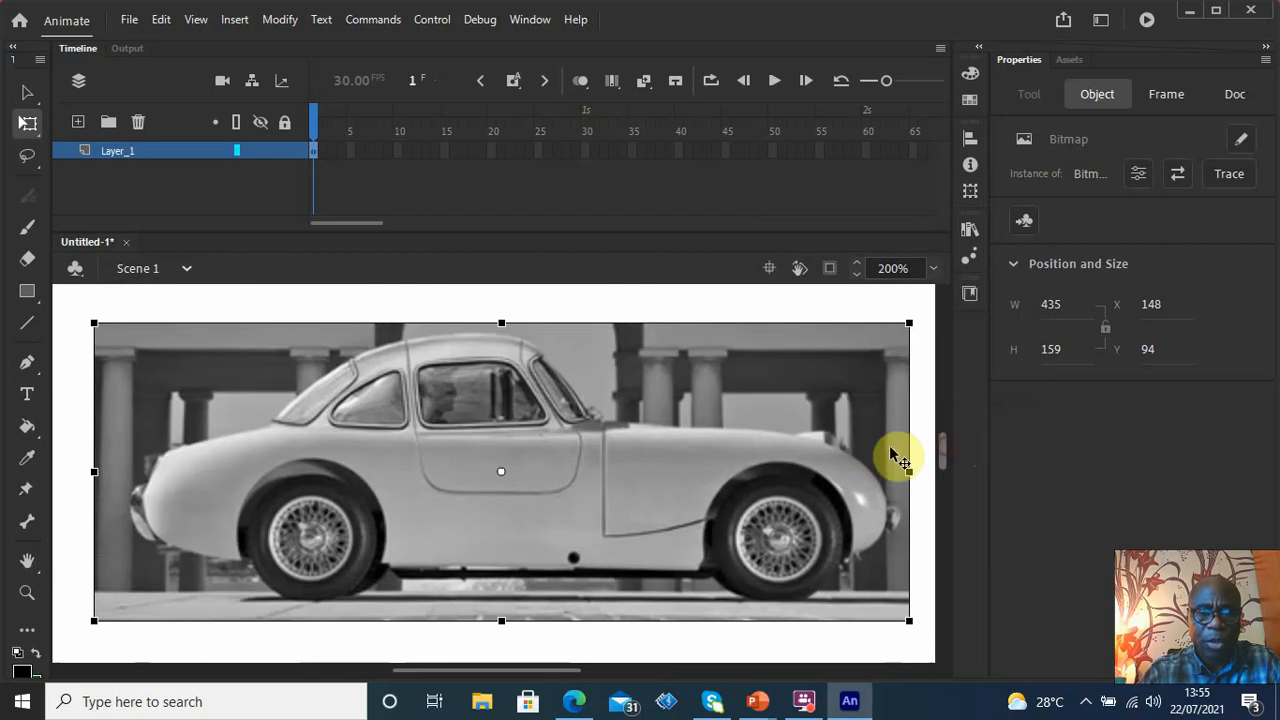
{"action": "right_click", "coordinate": [514, 459]}
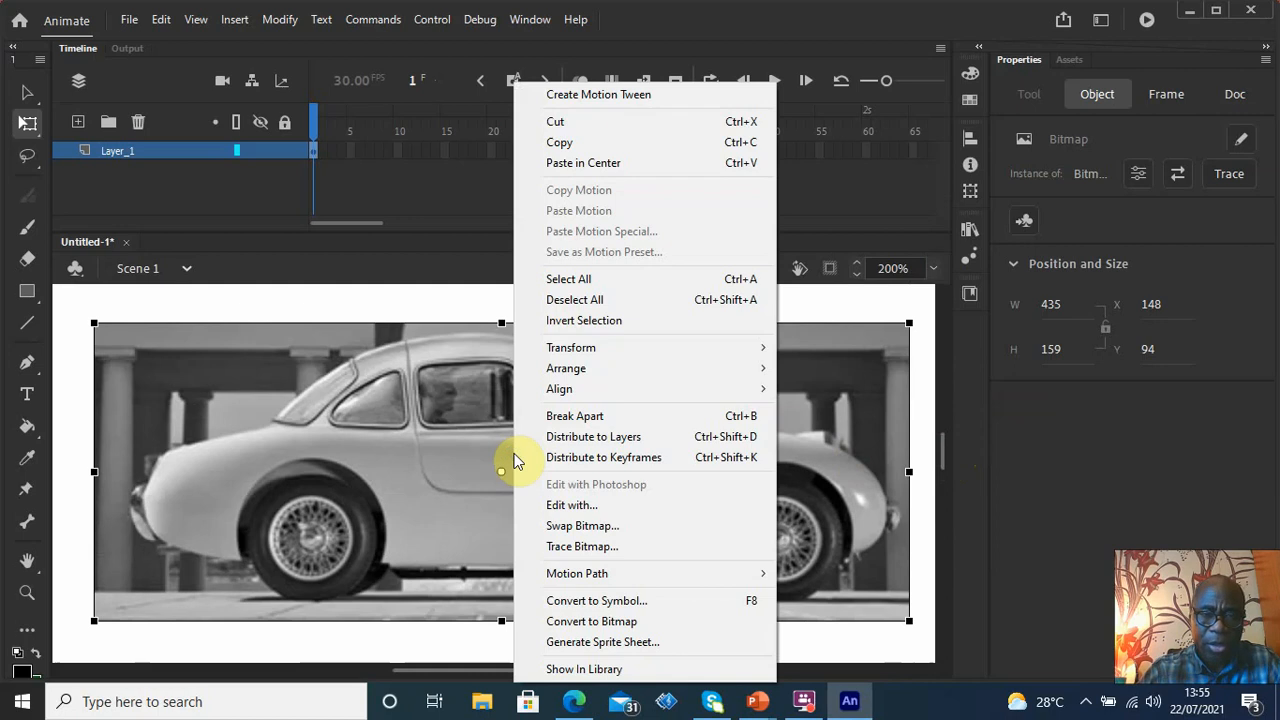
{"action": "left_click", "coordinate": [610, 416]}
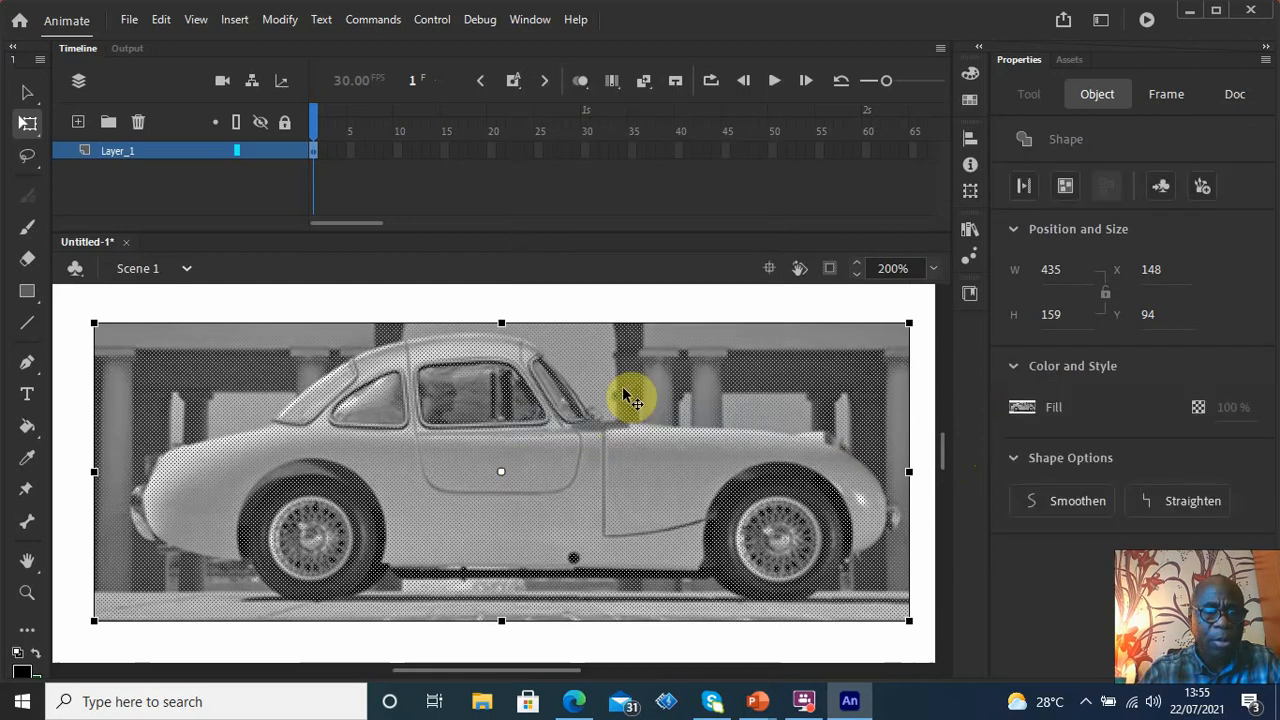
{"action": "left_click", "coordinate": [248, 291]}
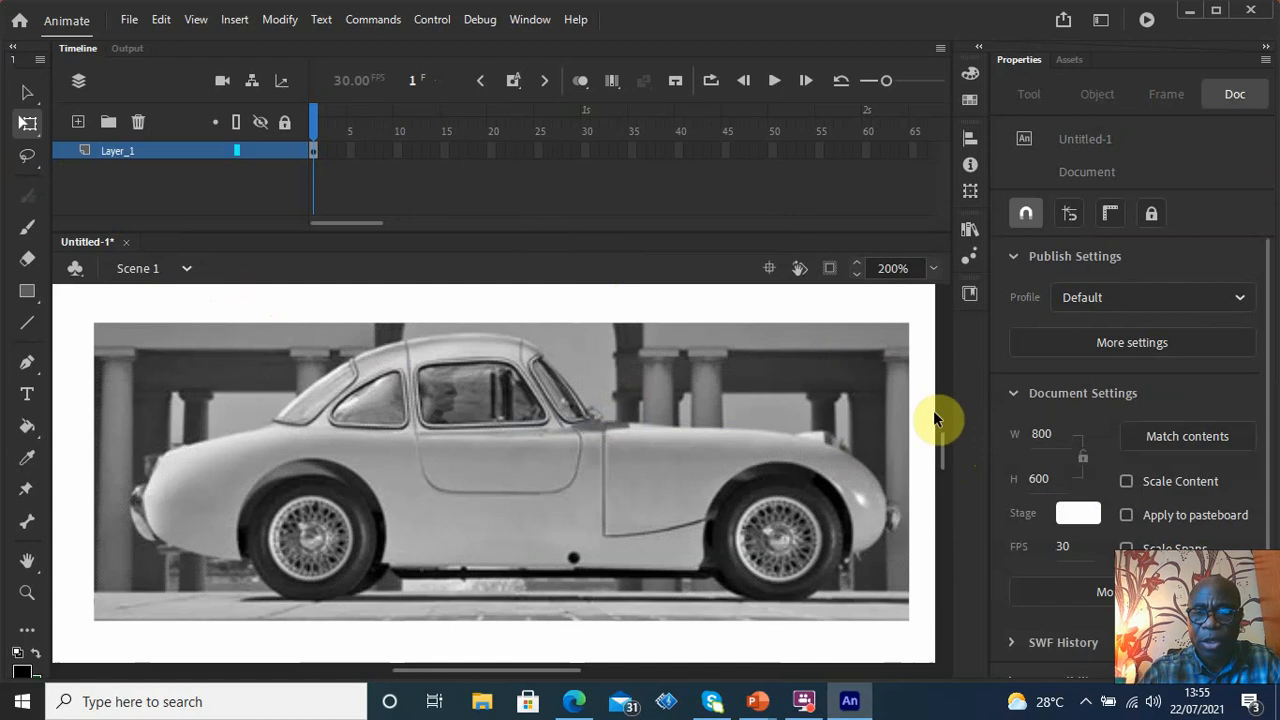
Activate the Oval tool with no fill, ready for outlining the car's wheels
{"action": "left_click_drag", "start_coordinate": [942, 423], "coordinate": [944, 454]}
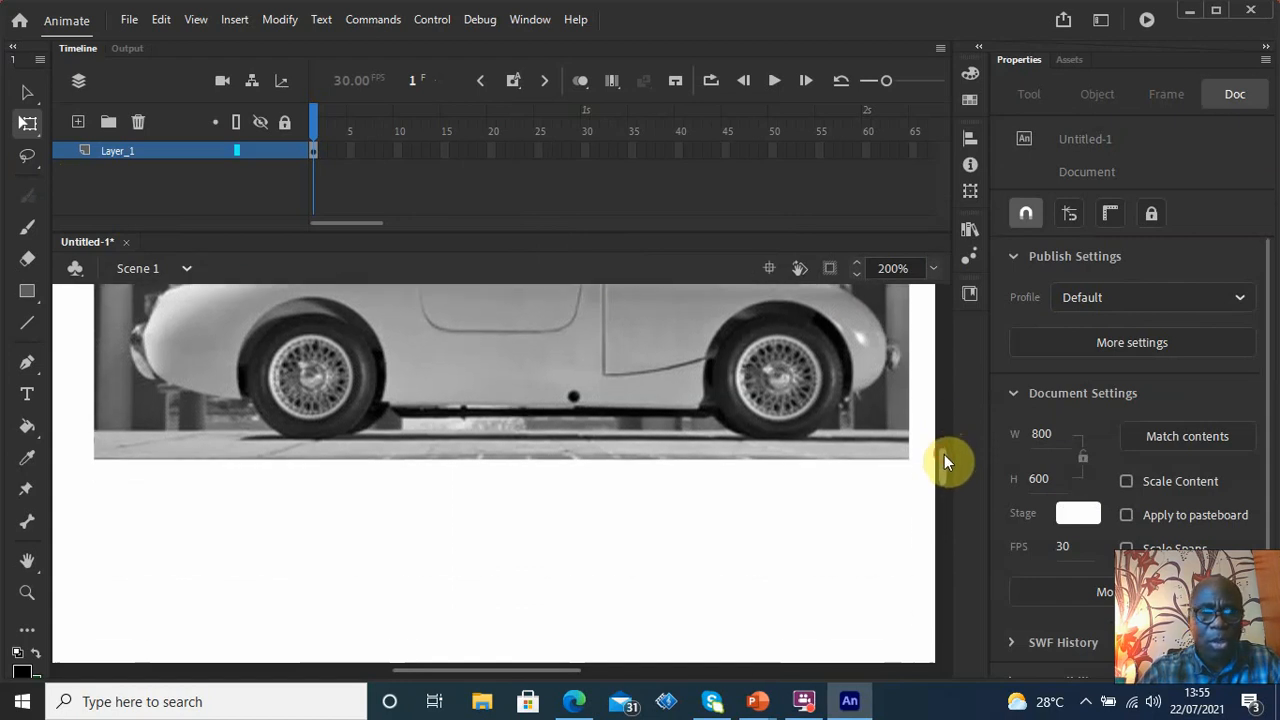
{"action": "left_click", "coordinate": [27, 291]}
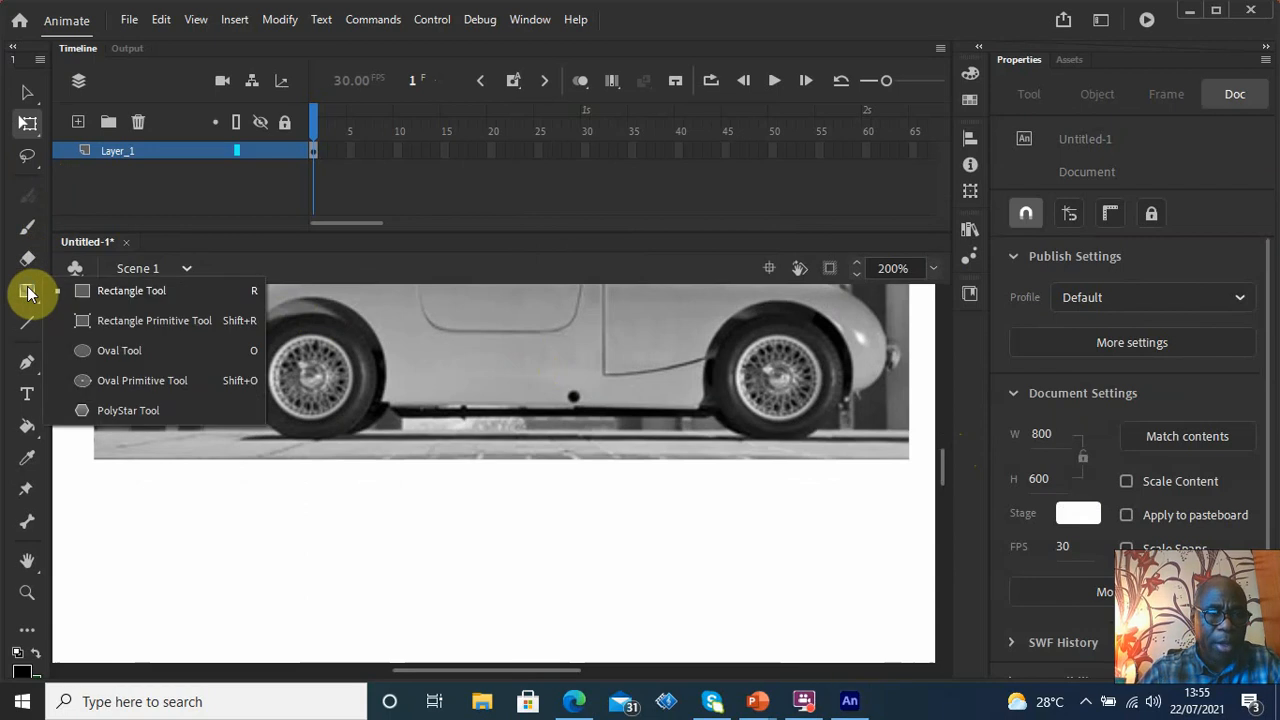
{"action": "left_click", "coordinate": [110, 350]}
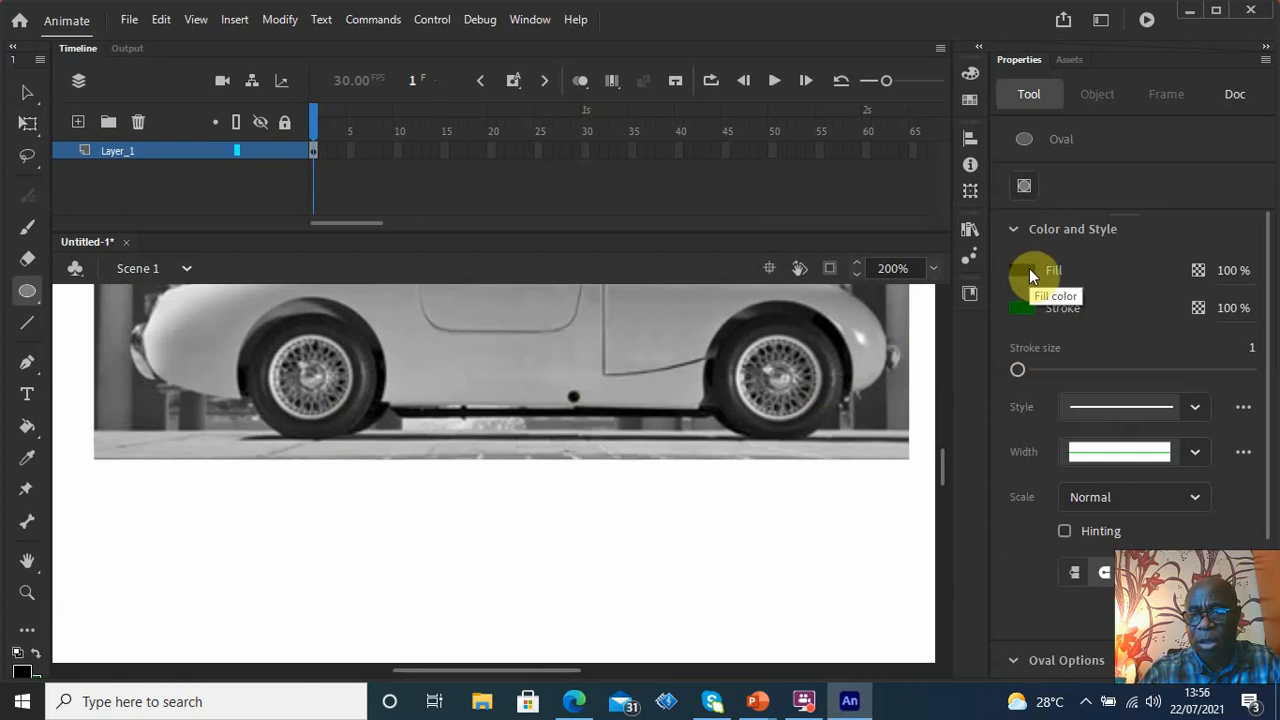
{"action": "left_click", "coordinate": [1022, 270]}
{"action": "left_click", "coordinate": [978, 292]}
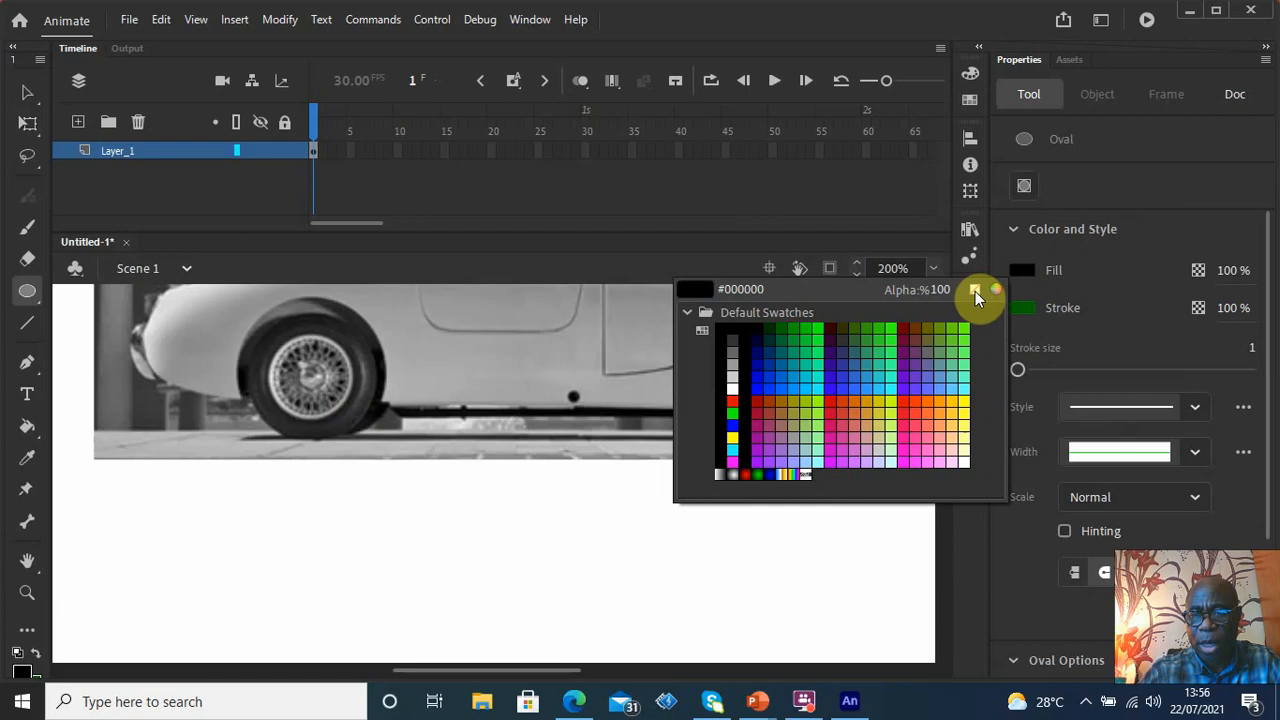
{"action": "left_click", "coordinate": [975, 291]}
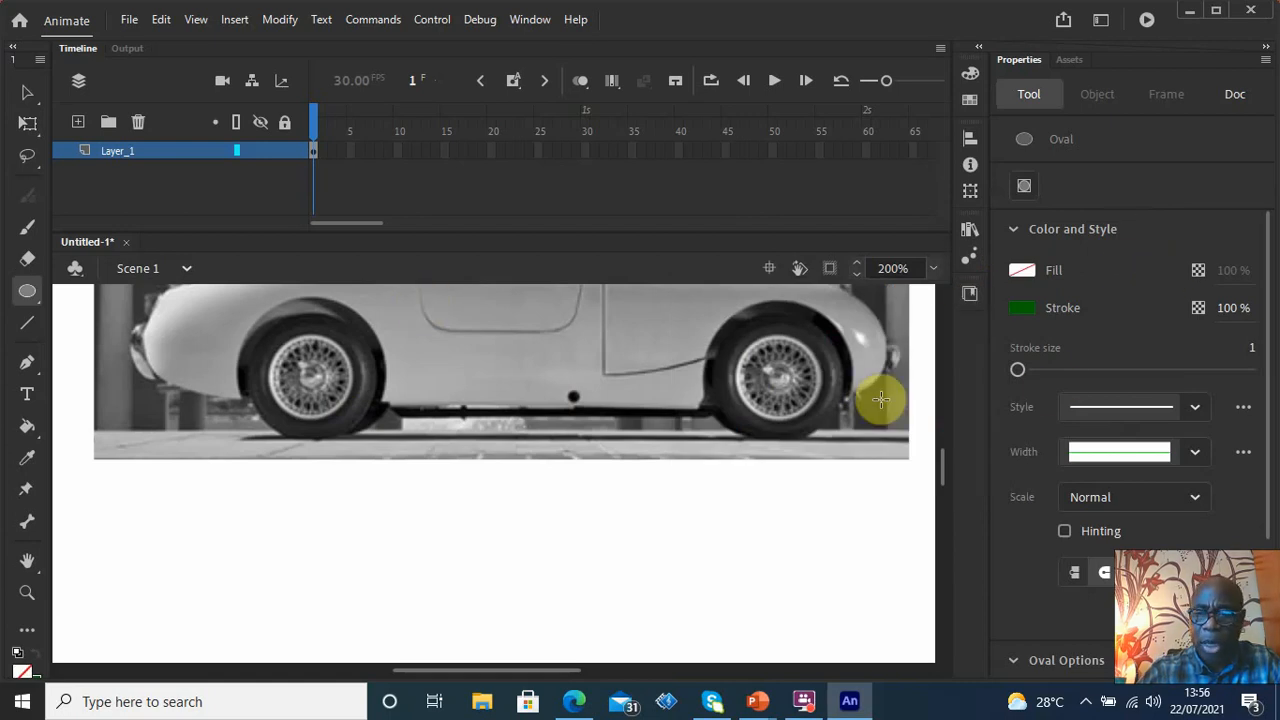
Outline the car's left wheel with a size 2 oval about 74 by 66.5 and move the enclosed wheel below the car
{"action": "left_click_drag", "start_coordinate": [1017, 366], "coordinate": [1018, 366]}
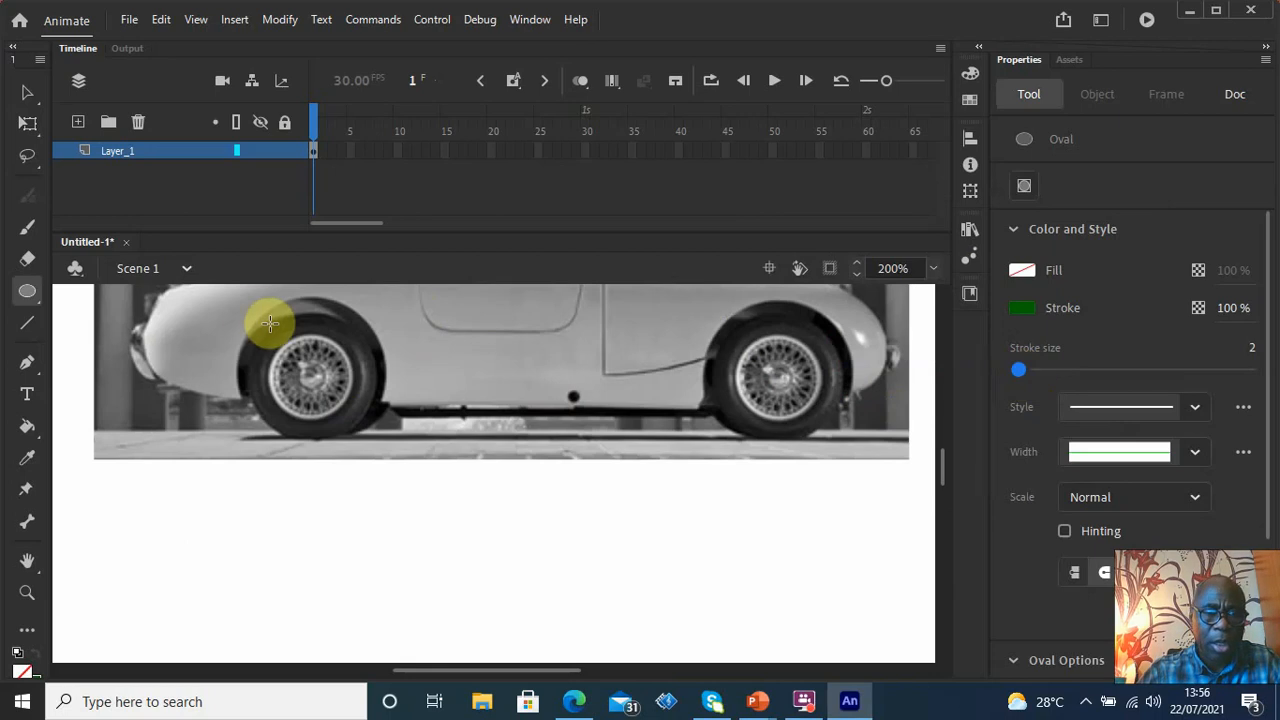
{"action": "mouse_move", "coordinate": [242, 315]}
{"action": "left_mouse_down"}
{"action": "mouse_move", "coordinate": [340, 377]}
{"action": "mouse_move", "coordinate": [385, 447]}
{"action": "left_mouse_up"}
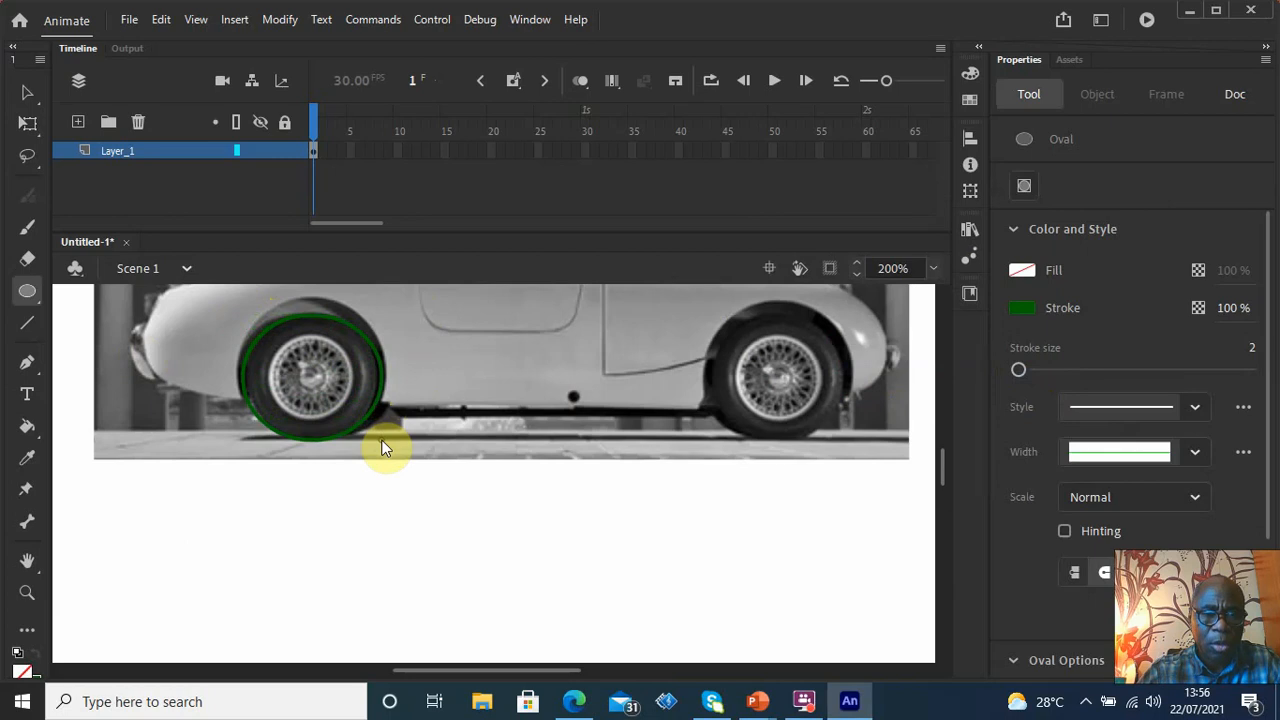
{"action": "left_click", "coordinate": [28, 123]}
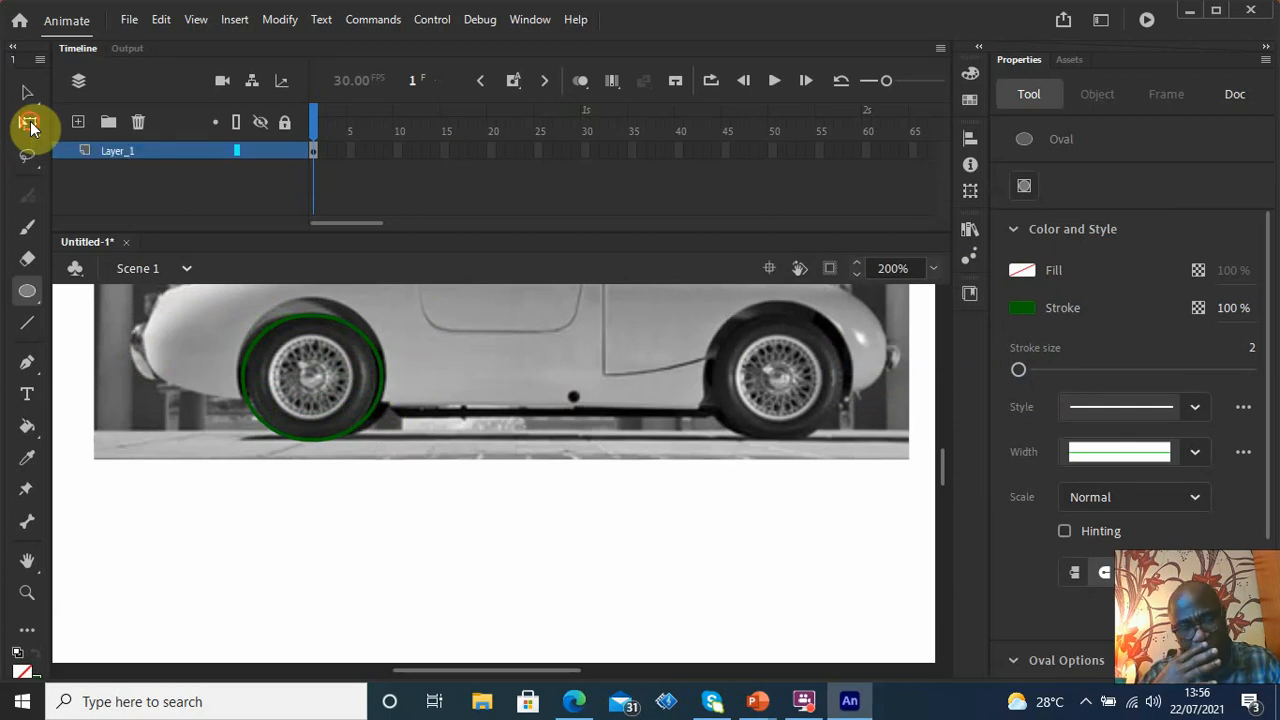
{"action": "left_click", "coordinate": [318, 381]}
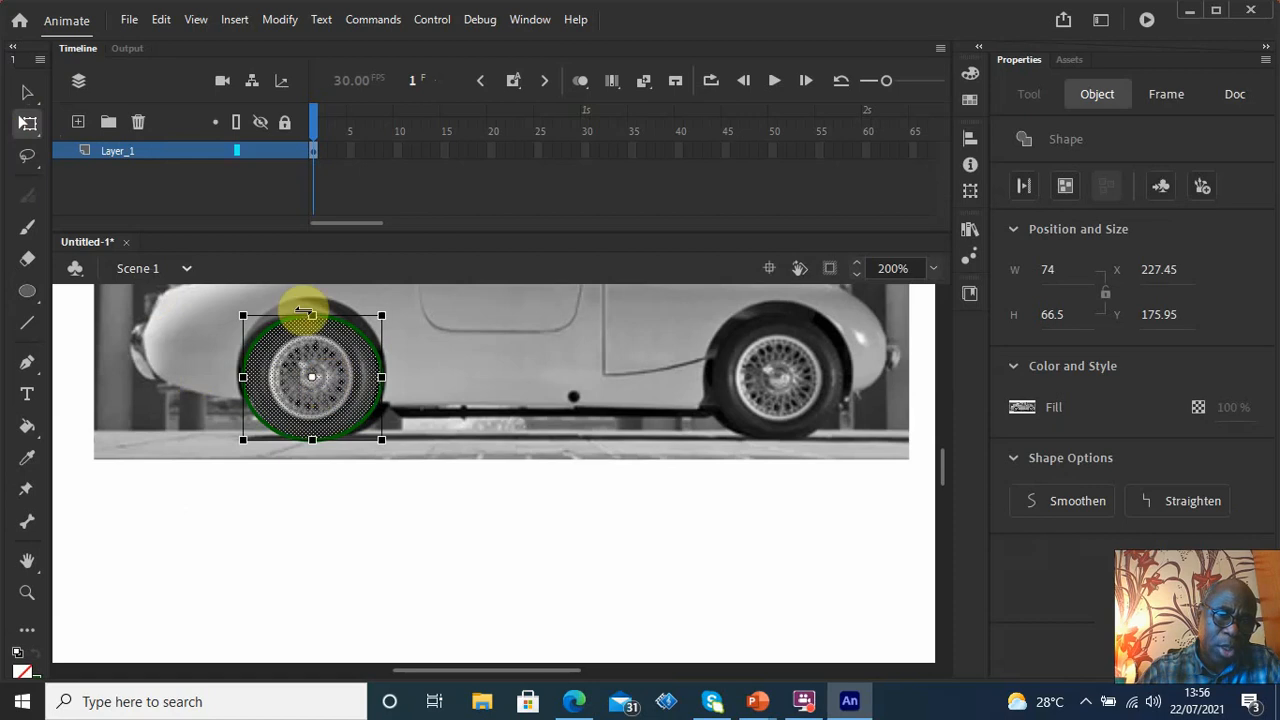
{"action": "left_click_drag", "start_coordinate": [332, 350], "coordinate": [210, 545]}
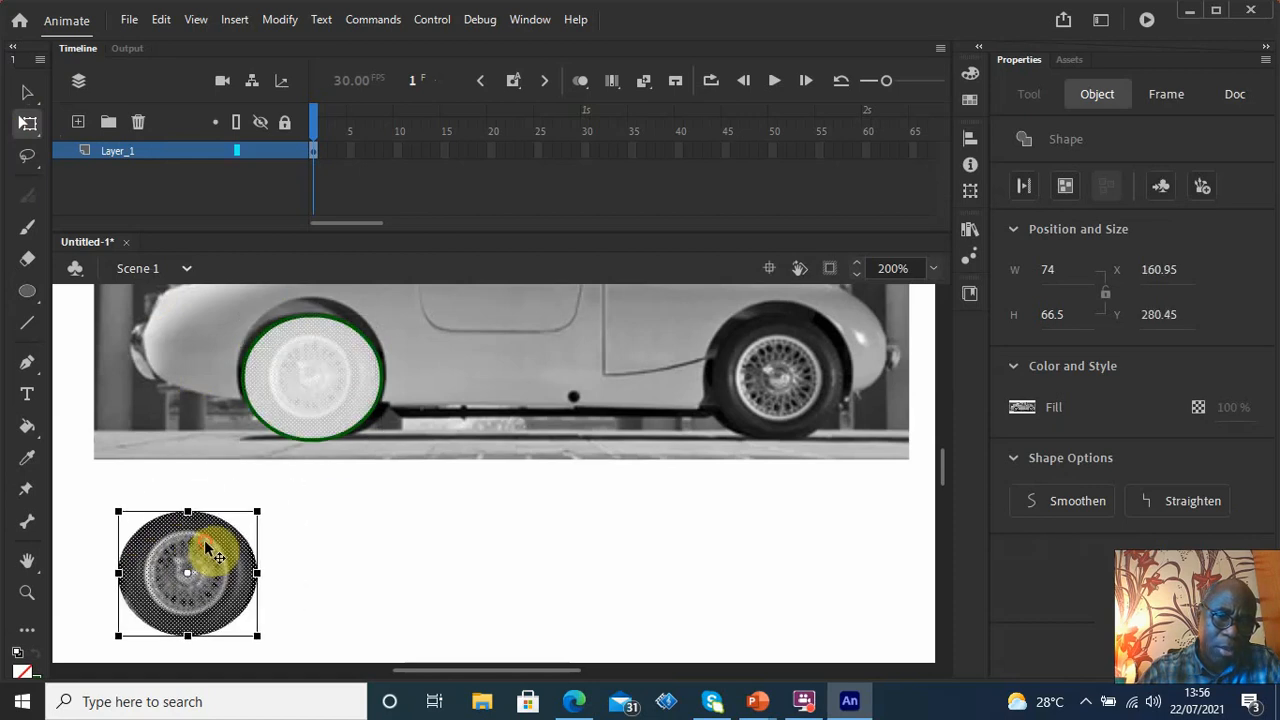
{"action": "left_click", "coordinate": [384, 542]}
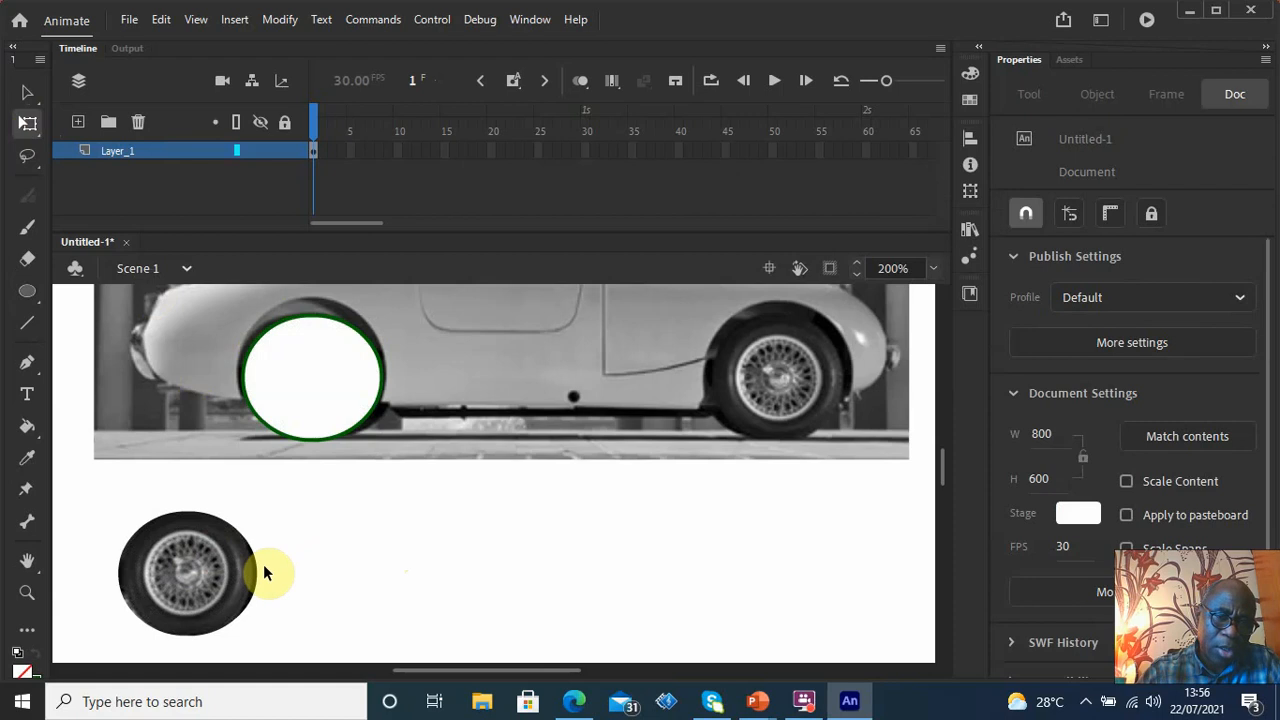
Delete the green outline around the left wheel opening and leave the car shape deselected
{"action": "left_click", "coordinate": [330, 437]}
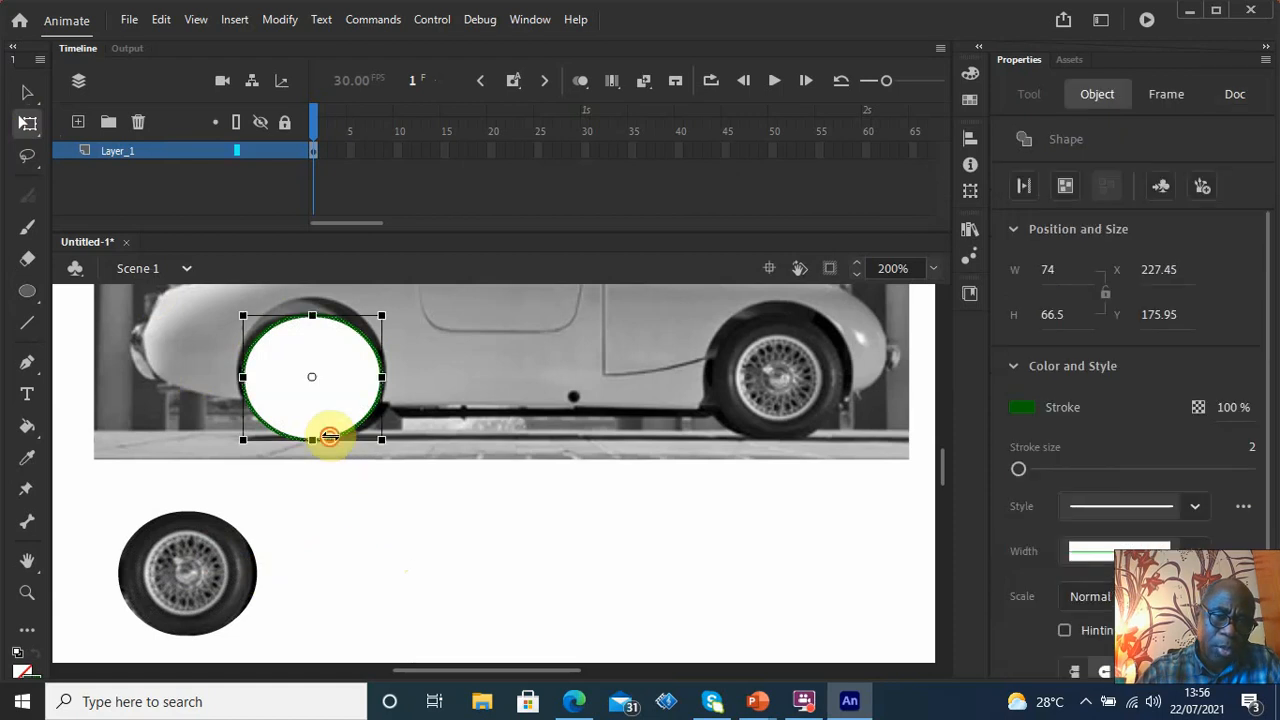
{"action": "key", "text": "Delete"}
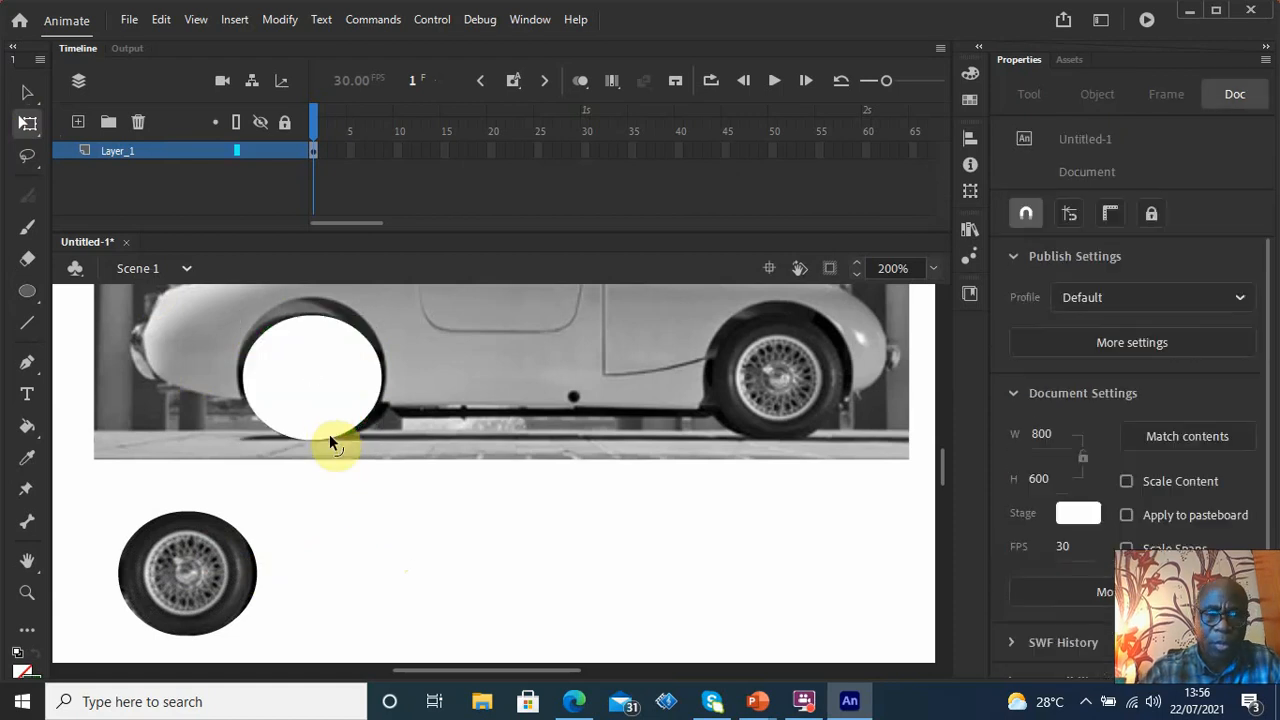
{"action": "left_click", "coordinate": [329, 434]}
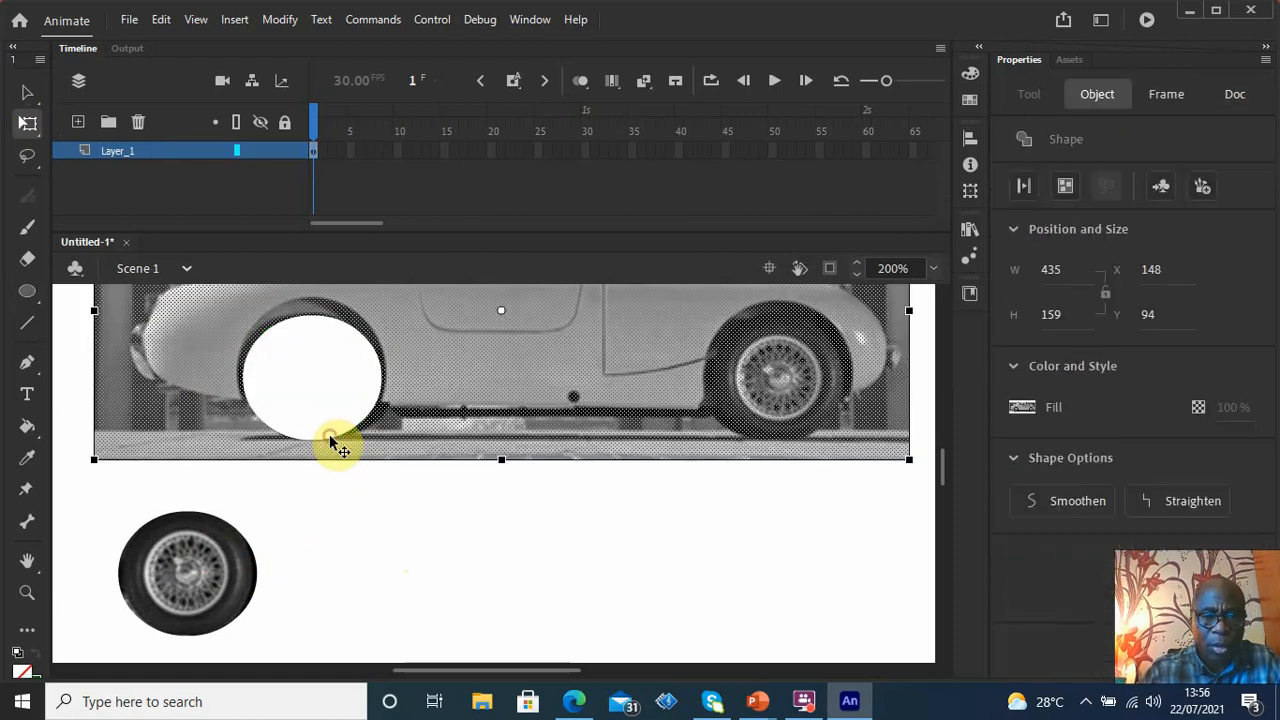
{"action": "left_click", "coordinate": [450, 550]}
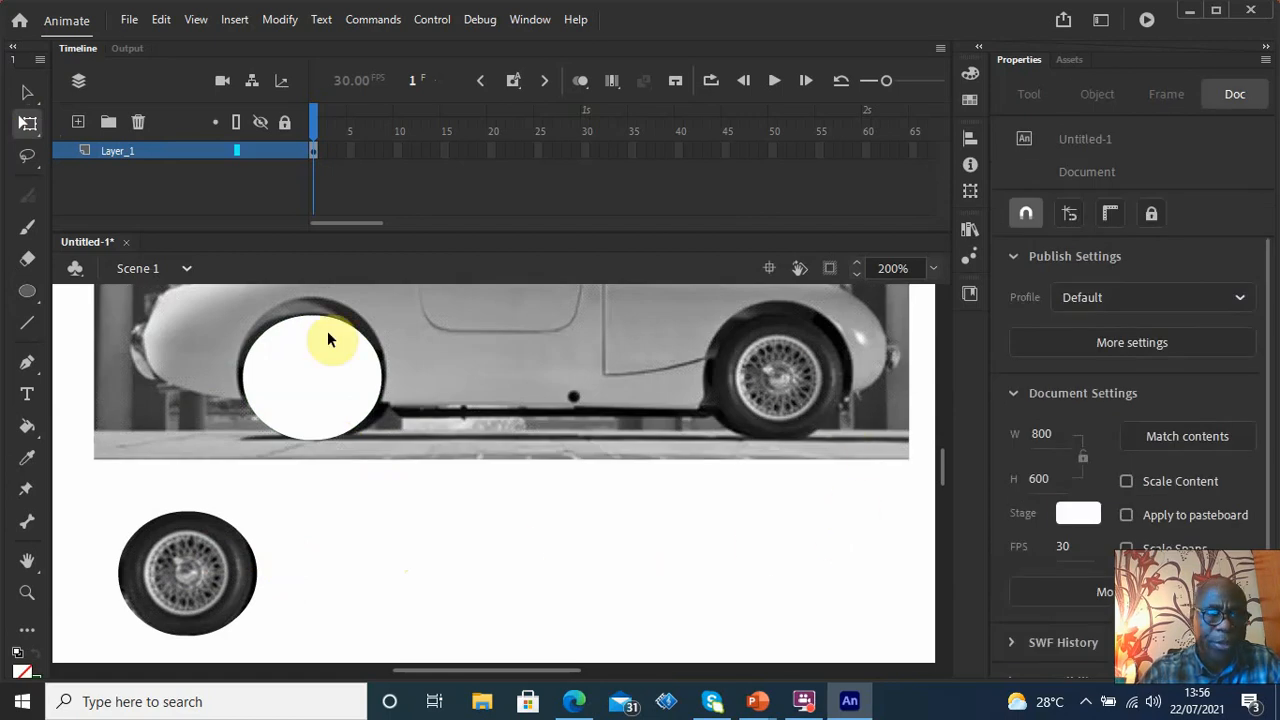
Outline the car's right wheel with an oval about 70 by 70, replacing the first misfitted oval
{"action": "left_click", "coordinate": [27, 290]}
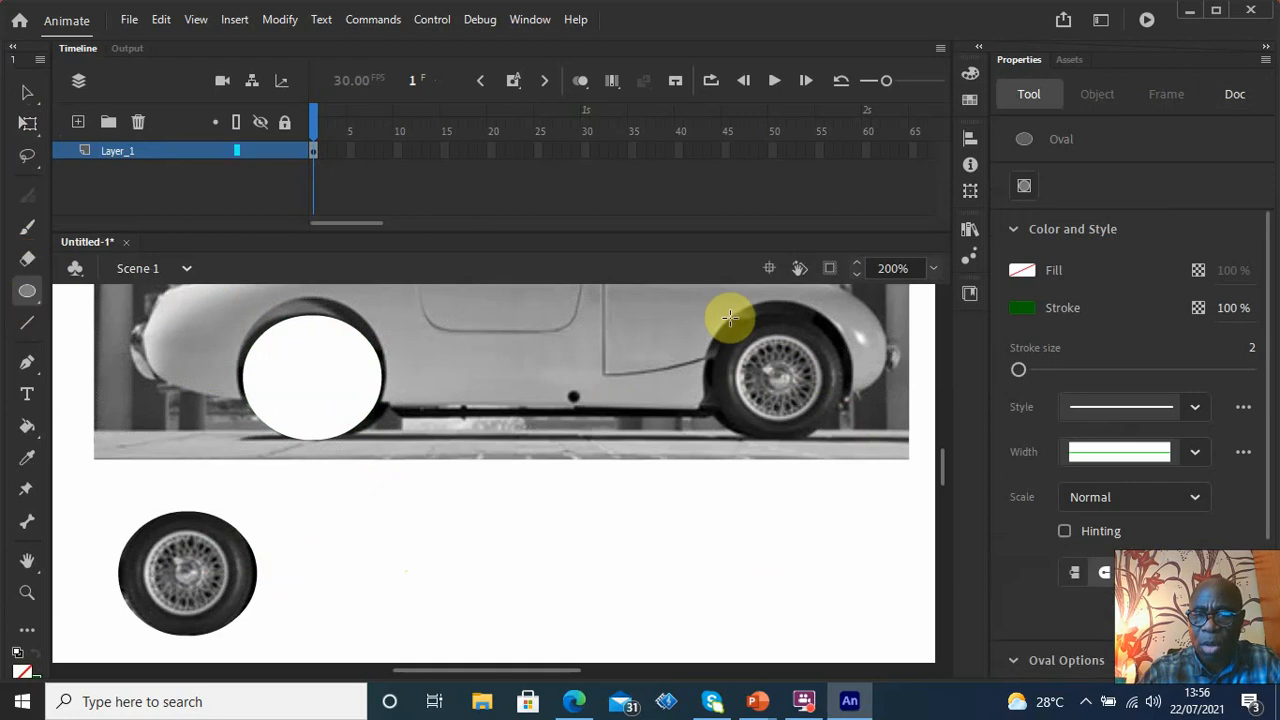
{"action": "left_click_drag", "start_coordinate": [728, 312], "coordinate": [841, 438]}
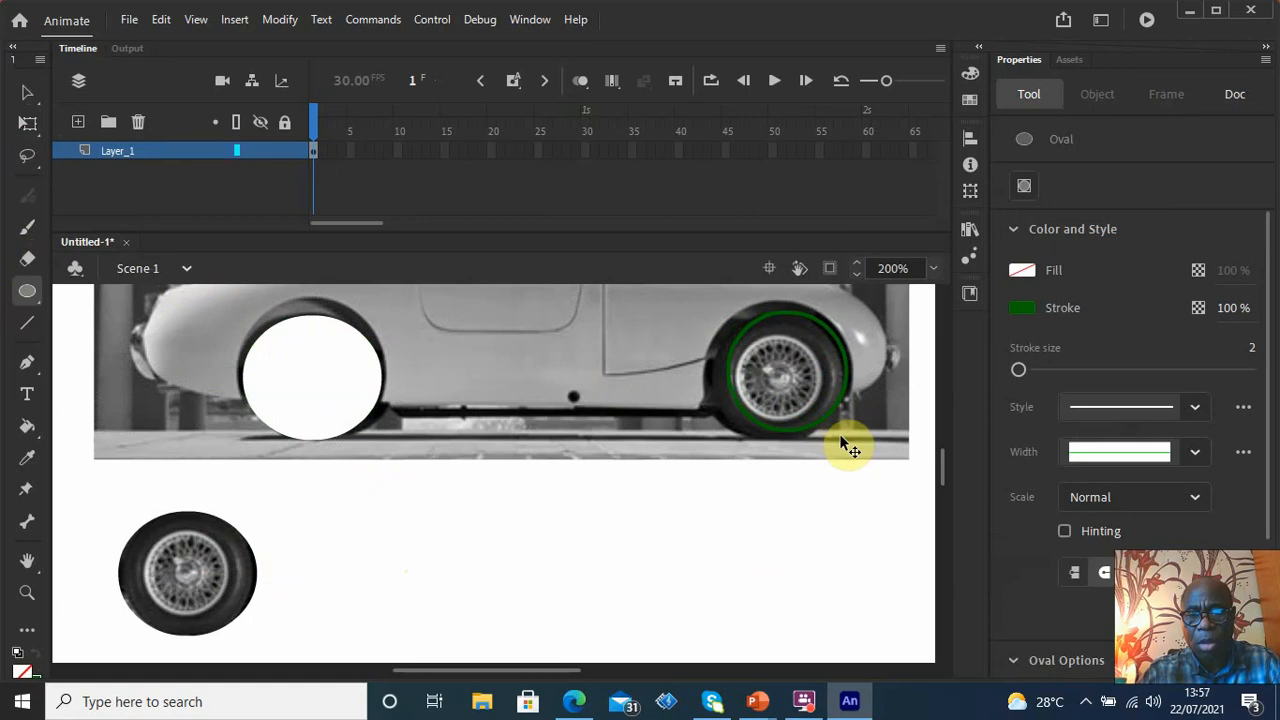
{"action": "key", "text": "ctrl+z"}
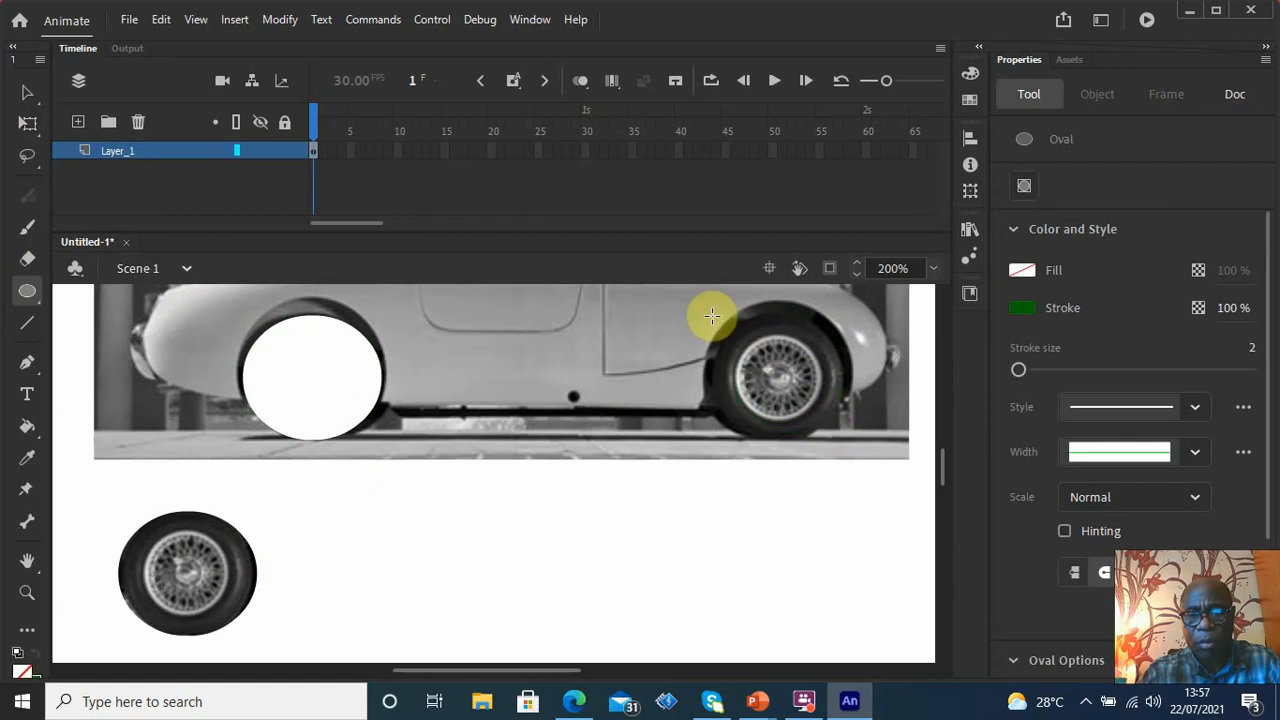
{"action": "mouse_move", "coordinate": [708, 314]}
{"action": "left_mouse_down"}
{"action": "mouse_move", "coordinate": [808, 423]}
{"action": "mouse_move", "coordinate": [847, 440]}
{"action": "left_mouse_up"}
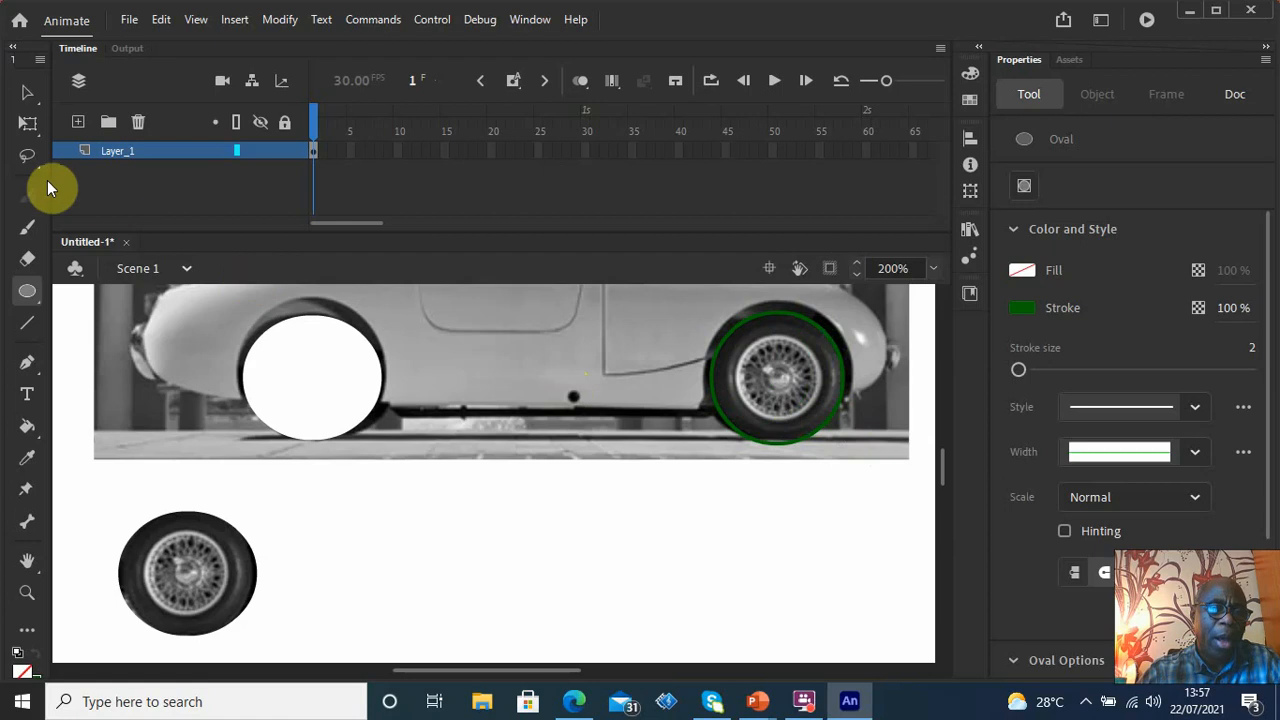
Move the enclosed right wheel out of the car to about X 315, Y 274, beside the first wheel
{"action": "left_click", "coordinate": [27, 122]}
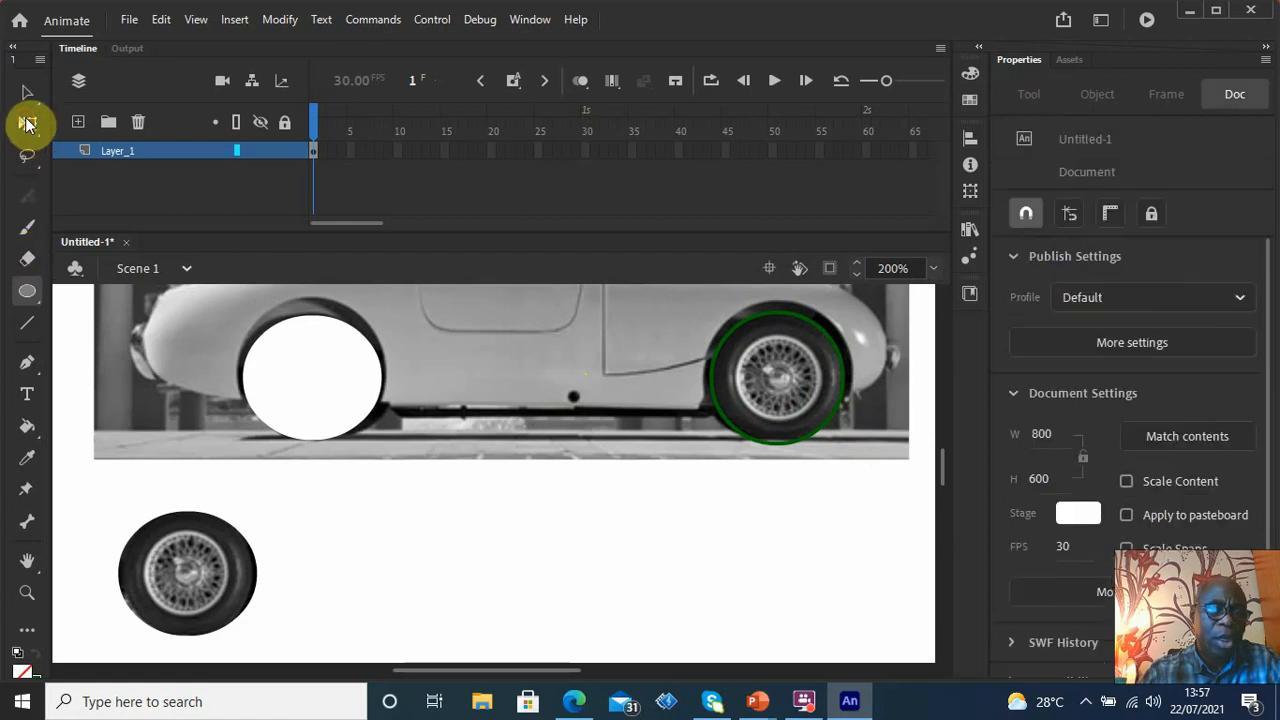
{"action": "left_click", "coordinate": [779, 386]}
{"action": "left_click_drag", "start_coordinate": [814, 360], "coordinate": [508, 545]}
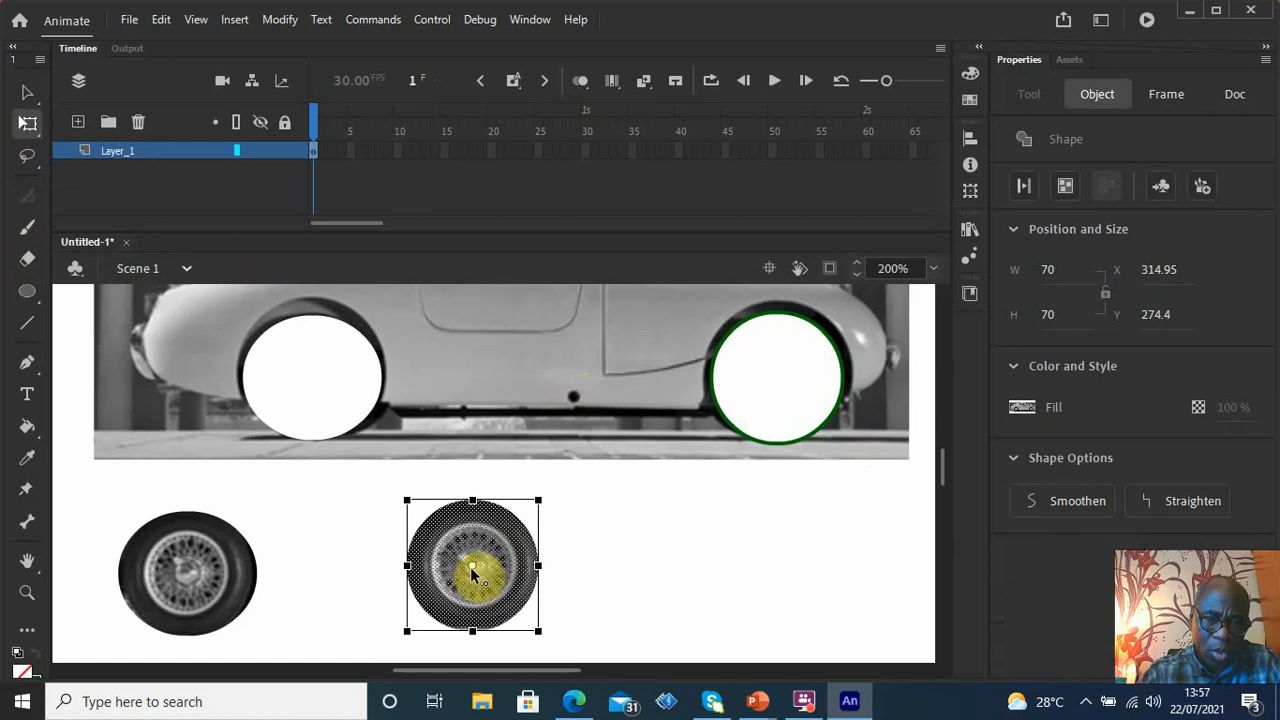
{"action": "left_click", "coordinate": [357, 526]}
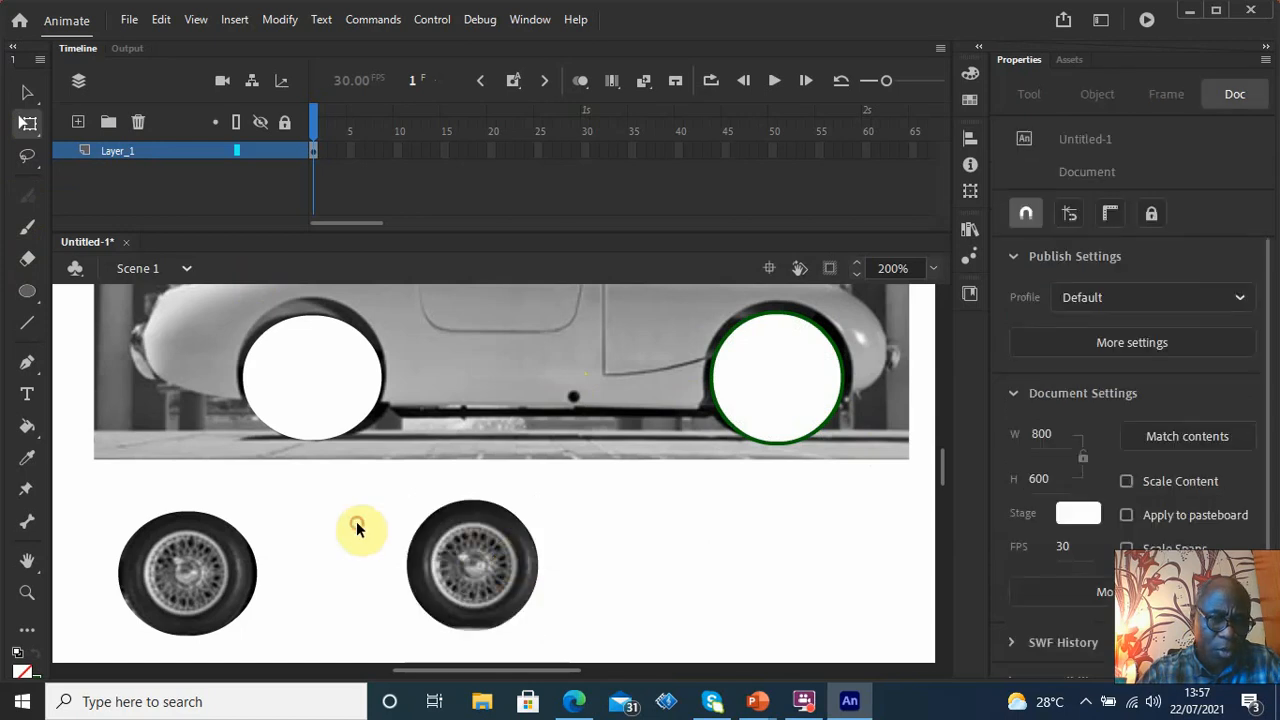
{"action": "left_click", "coordinate": [208, 578]}
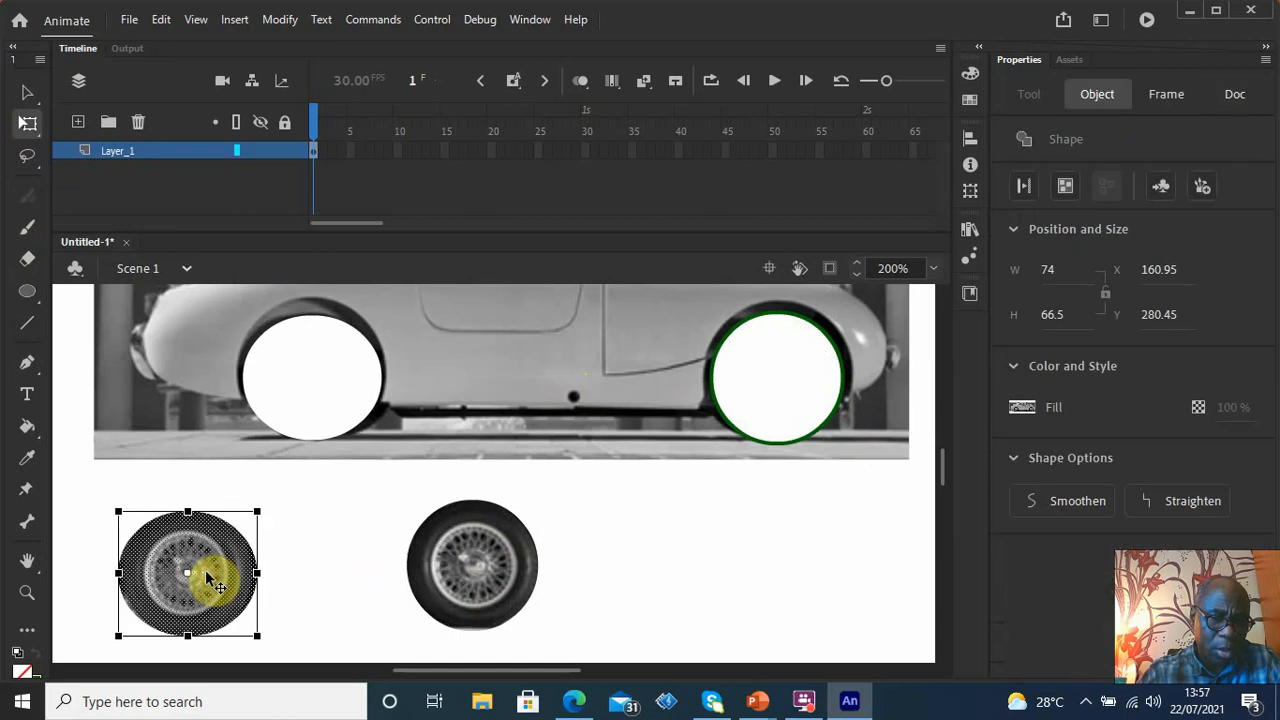
{"action": "left_click", "coordinate": [589, 609]}
{"action": "left_click", "coordinate": [488, 583]}
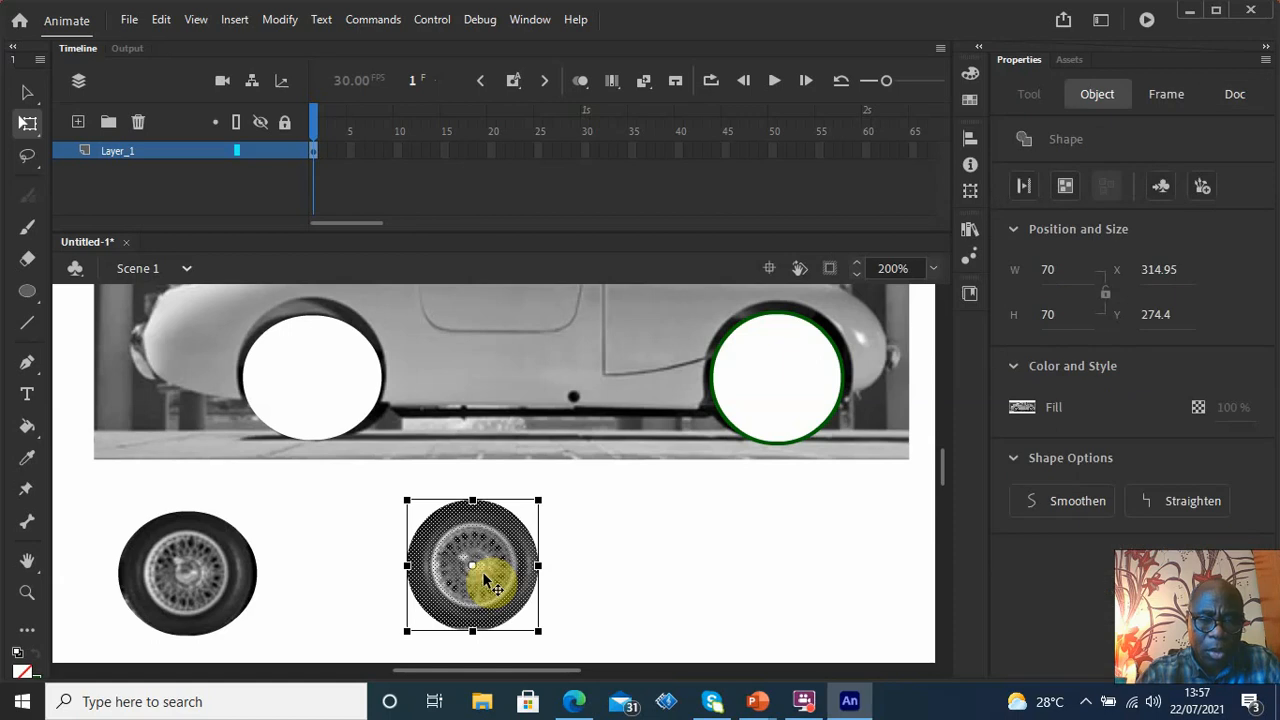
{"action": "left_click", "coordinate": [630, 580]}
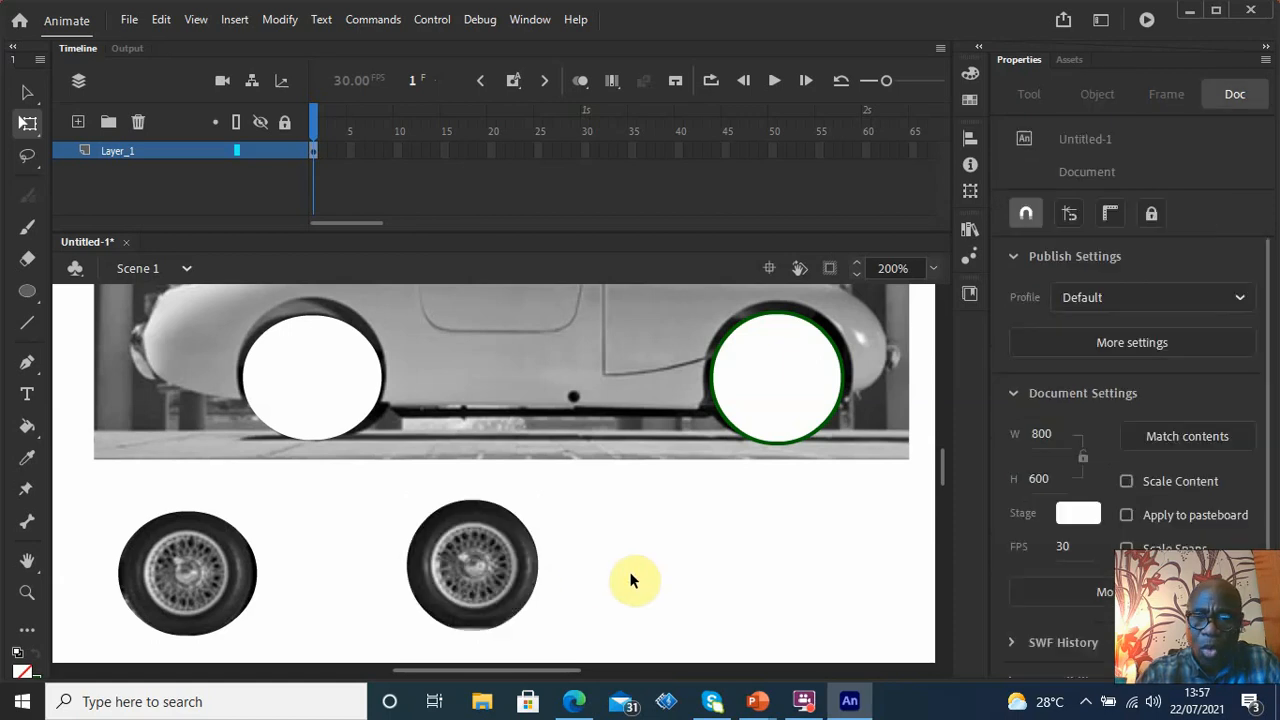
Delete the green outline around the right wheel opening
{"action": "left_click", "coordinate": [792, 437]}
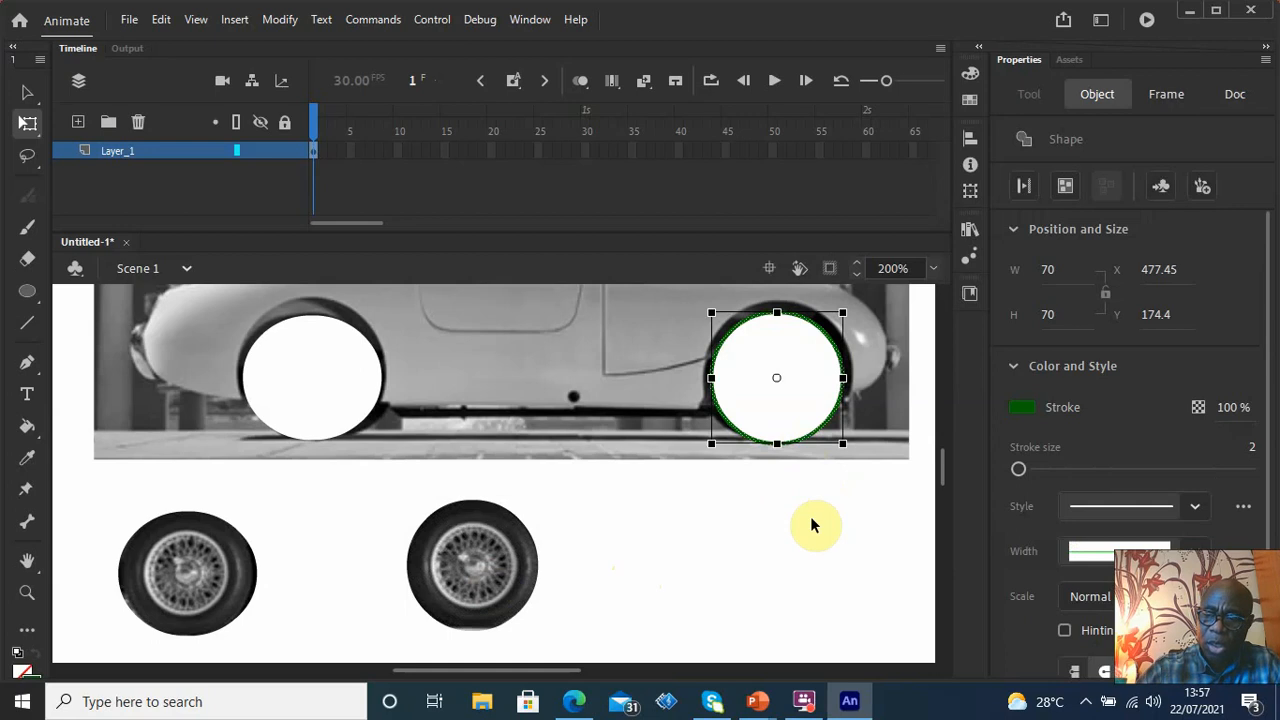
{"action": "key", "text": "Delete"}
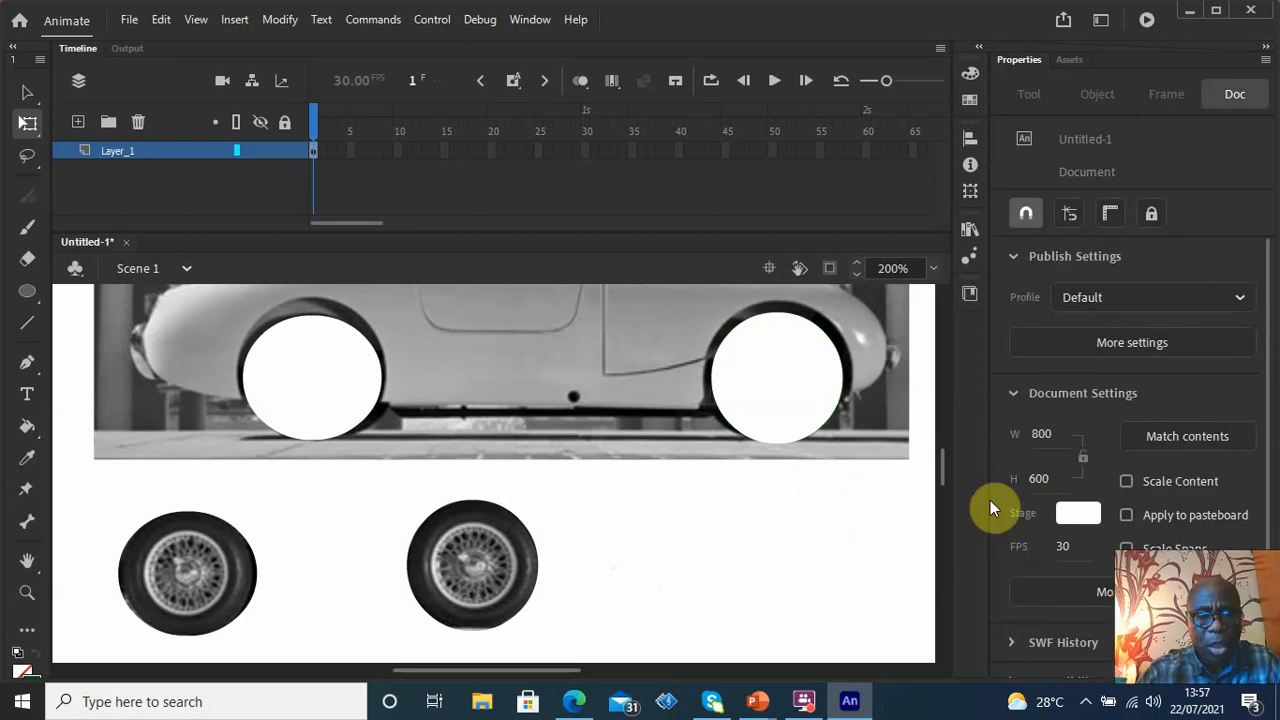
Group the 70 by 70 wheel shape cut from the car's right side
{"action": "left_click", "coordinate": [458, 575]}
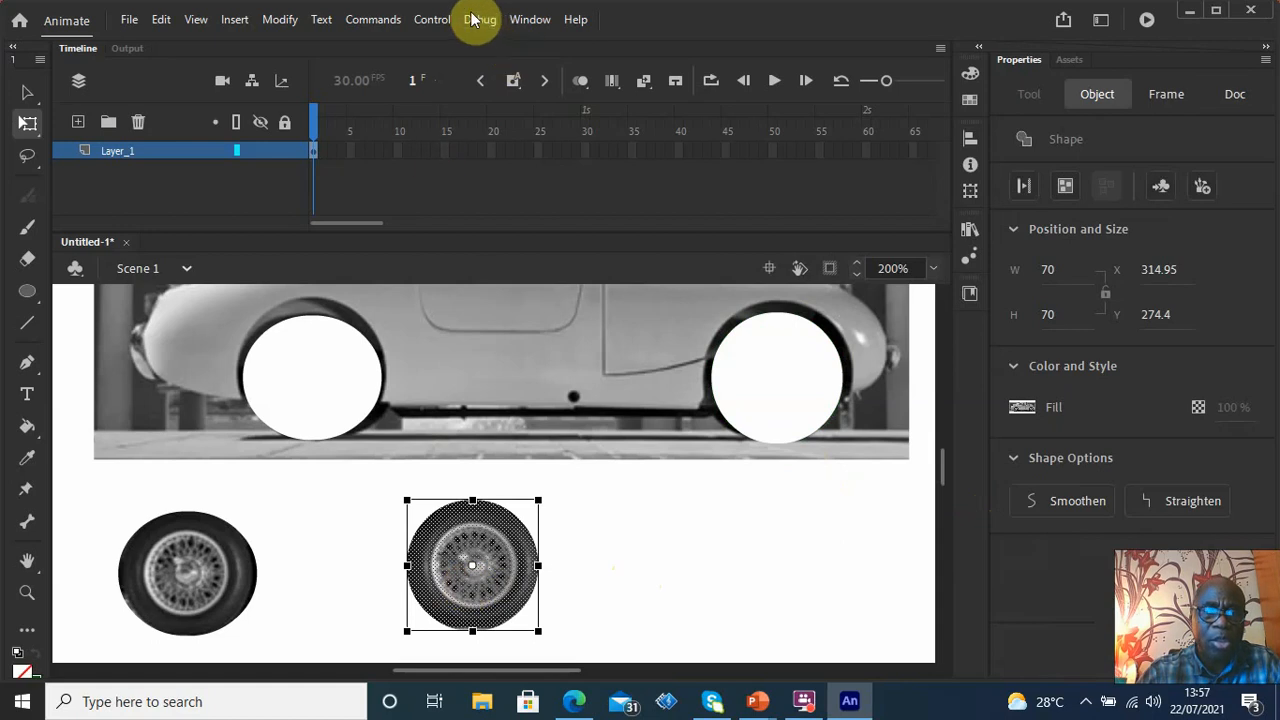
{"action": "left_click", "coordinate": [279, 22]}
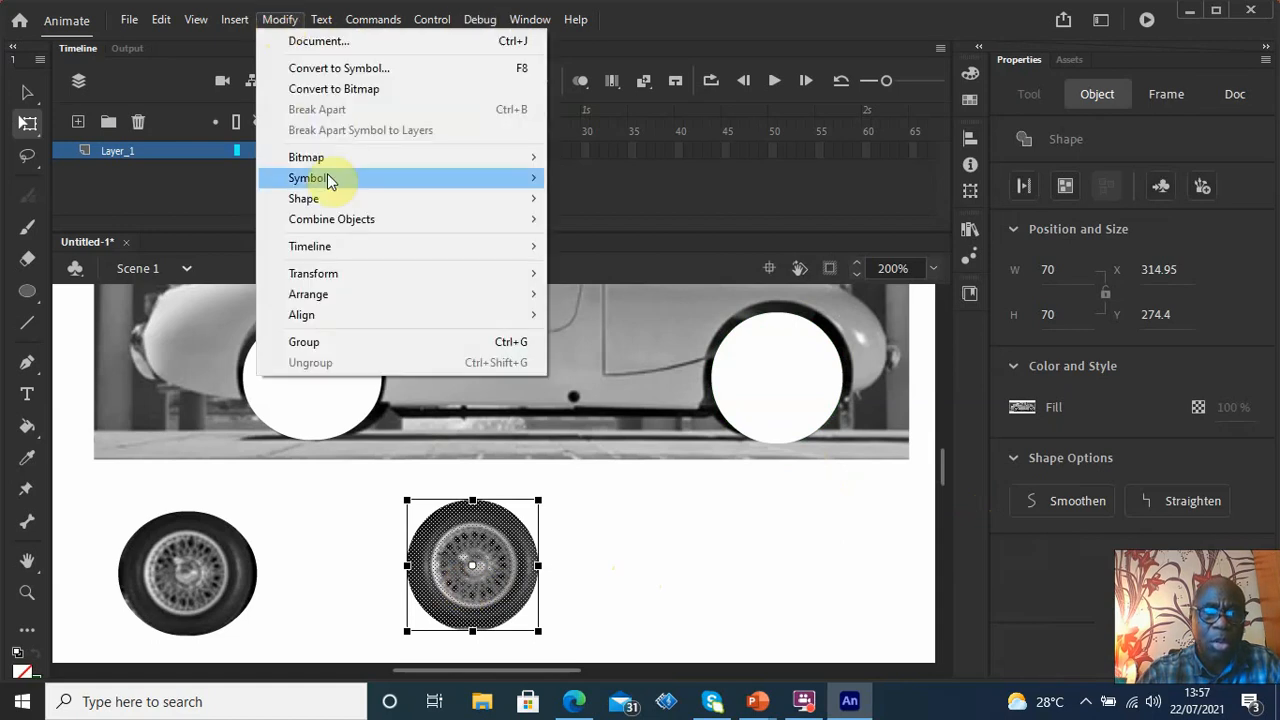
{"action": "left_click", "coordinate": [336, 343]}
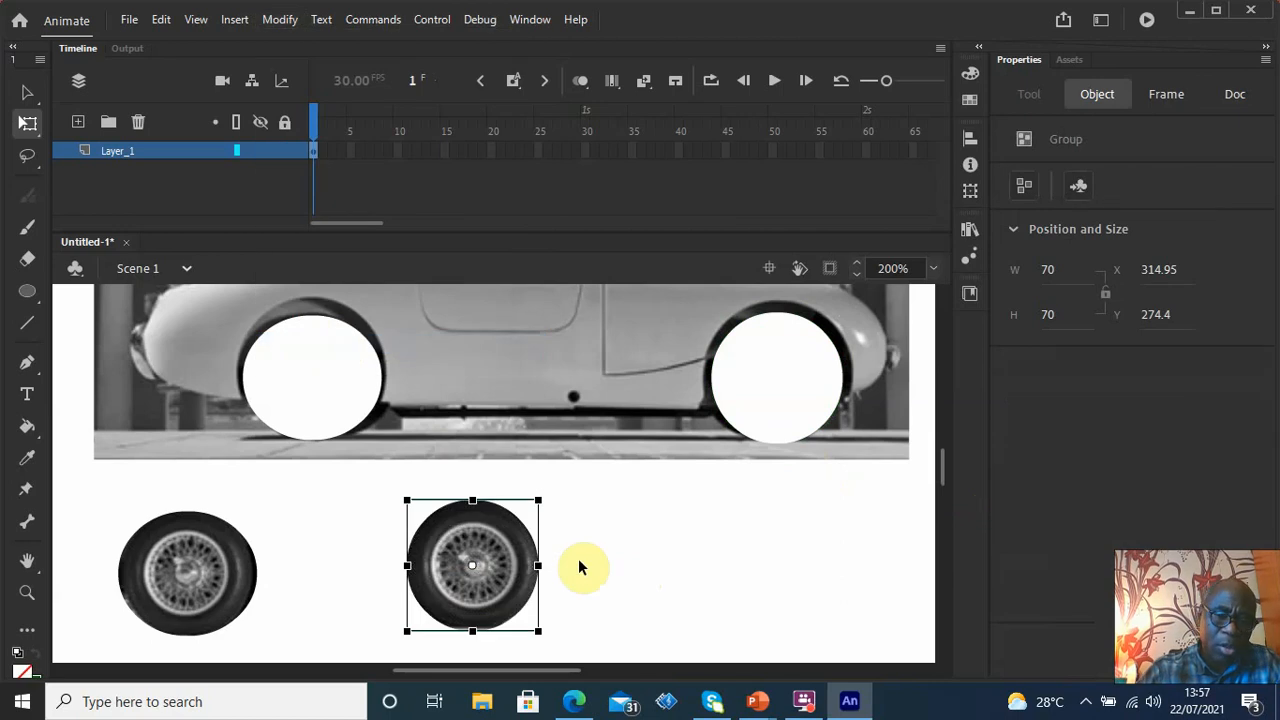
{"action": "left_click", "coordinate": [580, 562]}
{"action": "left_click", "coordinate": [487, 563]}
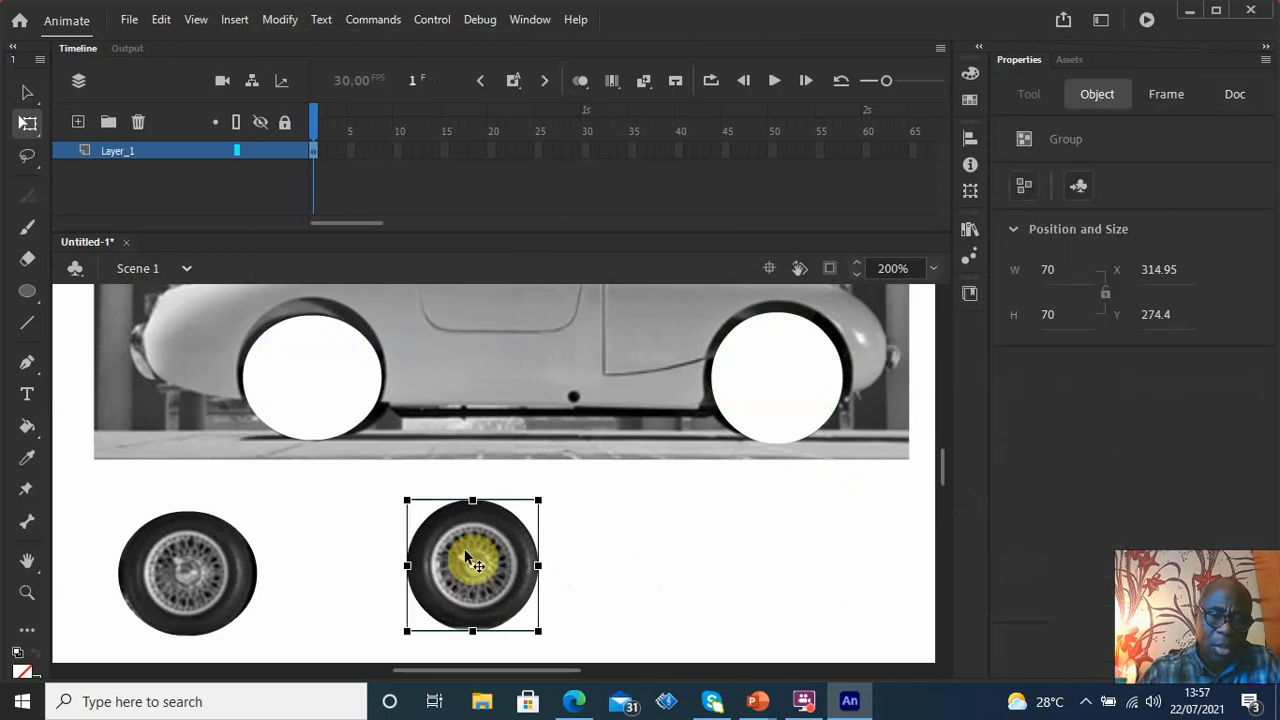
Cut the grouped wheel and paste it onto the car picture's slide in PowerPoint
{"action": "left_click", "coordinate": [470, 560]}
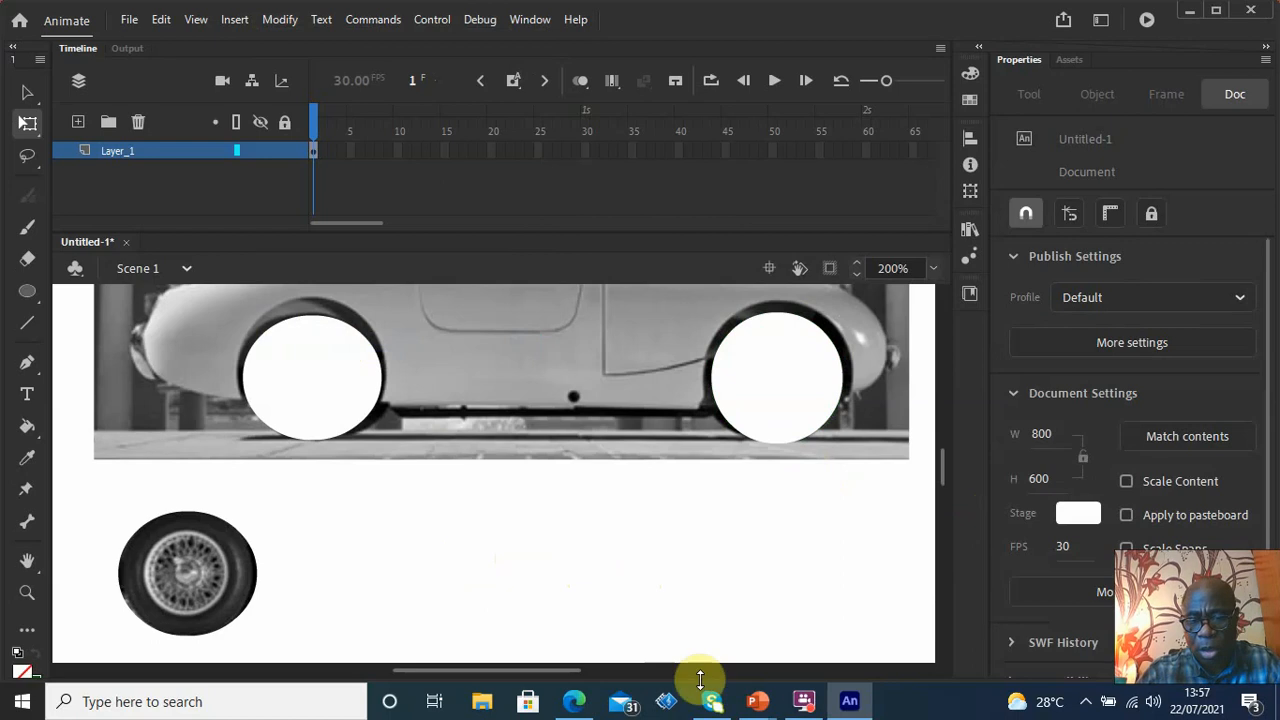
{"action": "mouse_move", "coordinate": [762, 706]}
{"action": "left_click", "coordinate": [655, 615]}
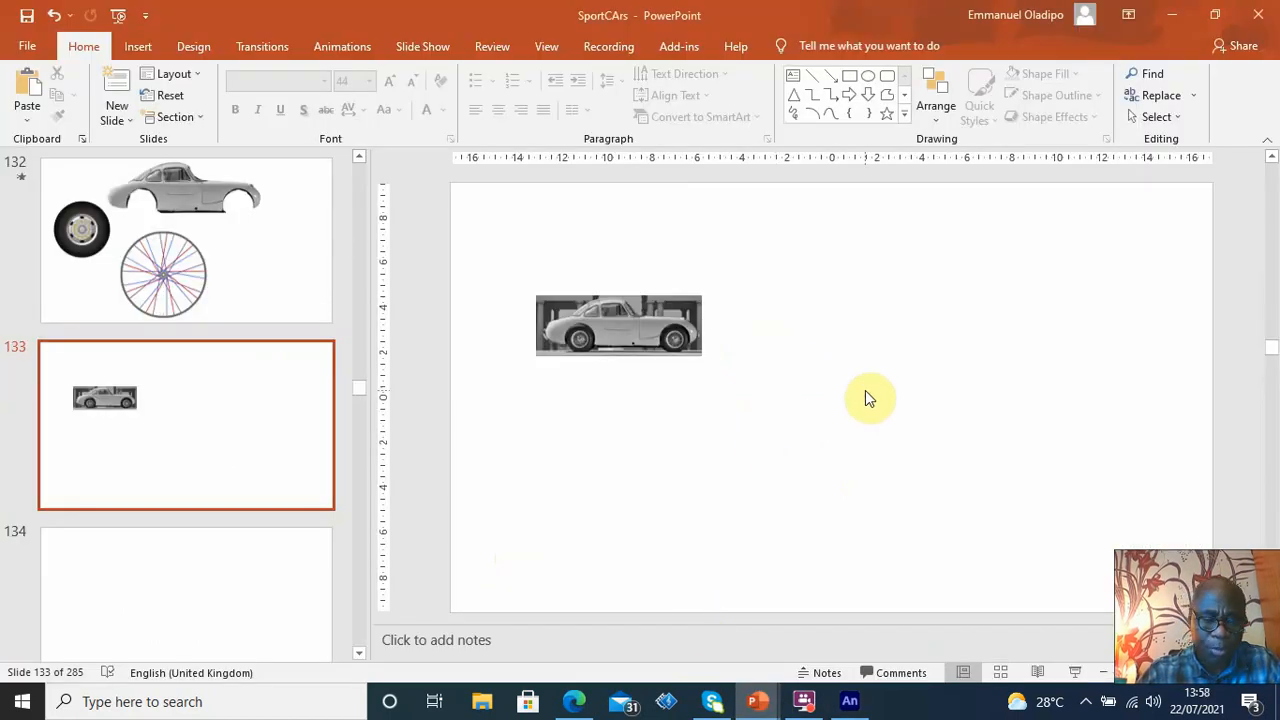
{"action": "key", "text": "ctrl+v"}
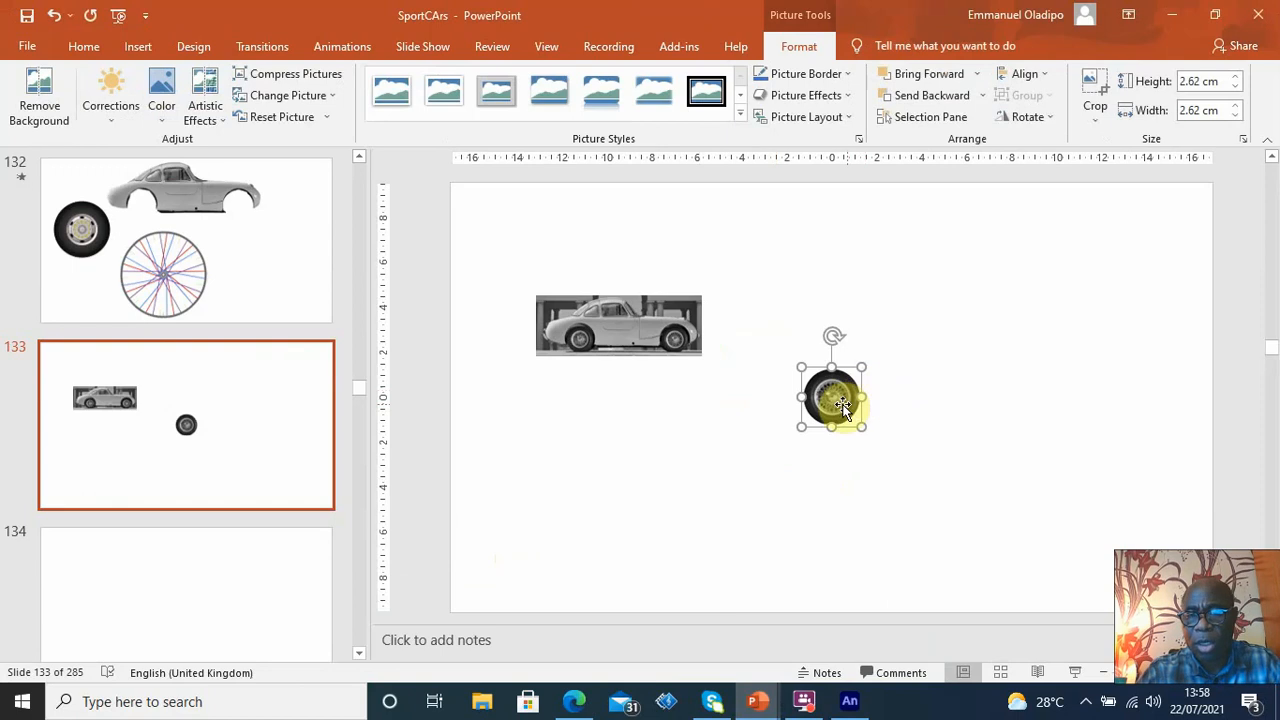
Move the pasted wheel to the upper right of the slide and rotate it clockwise
{"action": "left_click_drag", "start_coordinate": [943, 329], "coordinate": [951, 294]}
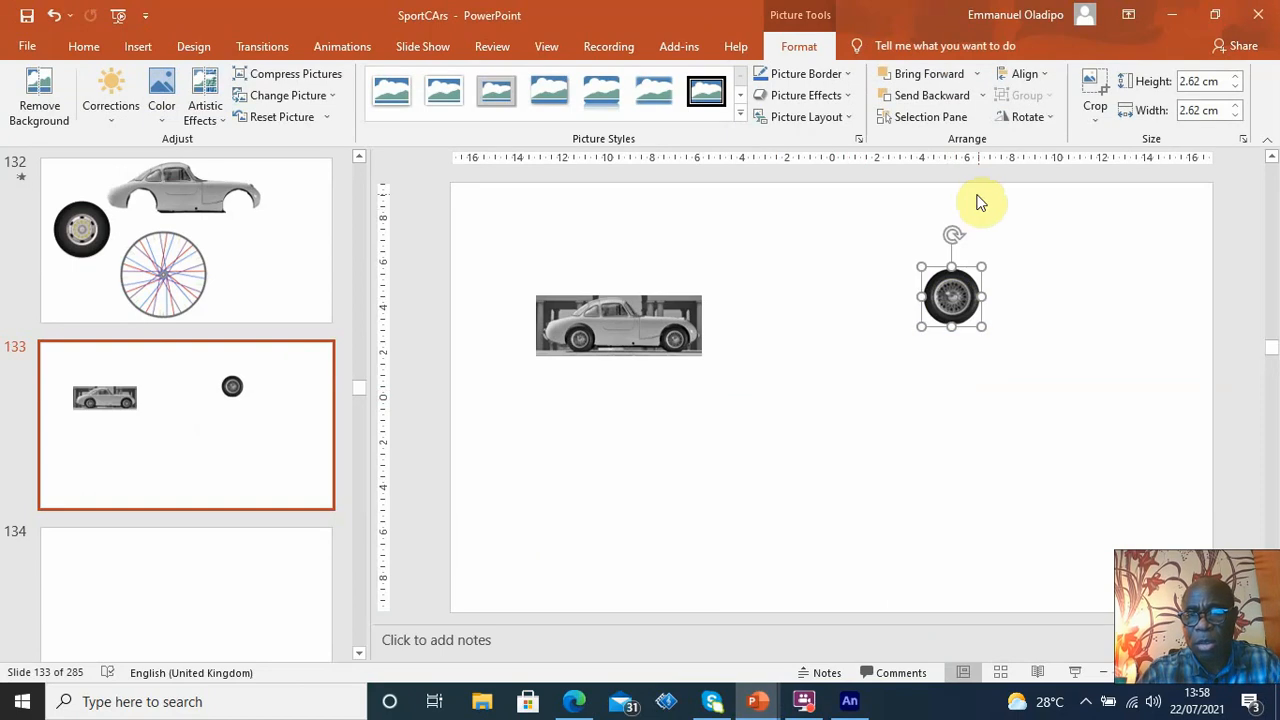
{"action": "left_click_drag", "start_coordinate": [950, 234], "coordinate": [983, 231]}
{"action": "left_click_drag", "start_coordinate": [911, 238], "coordinate": [986, 249]}
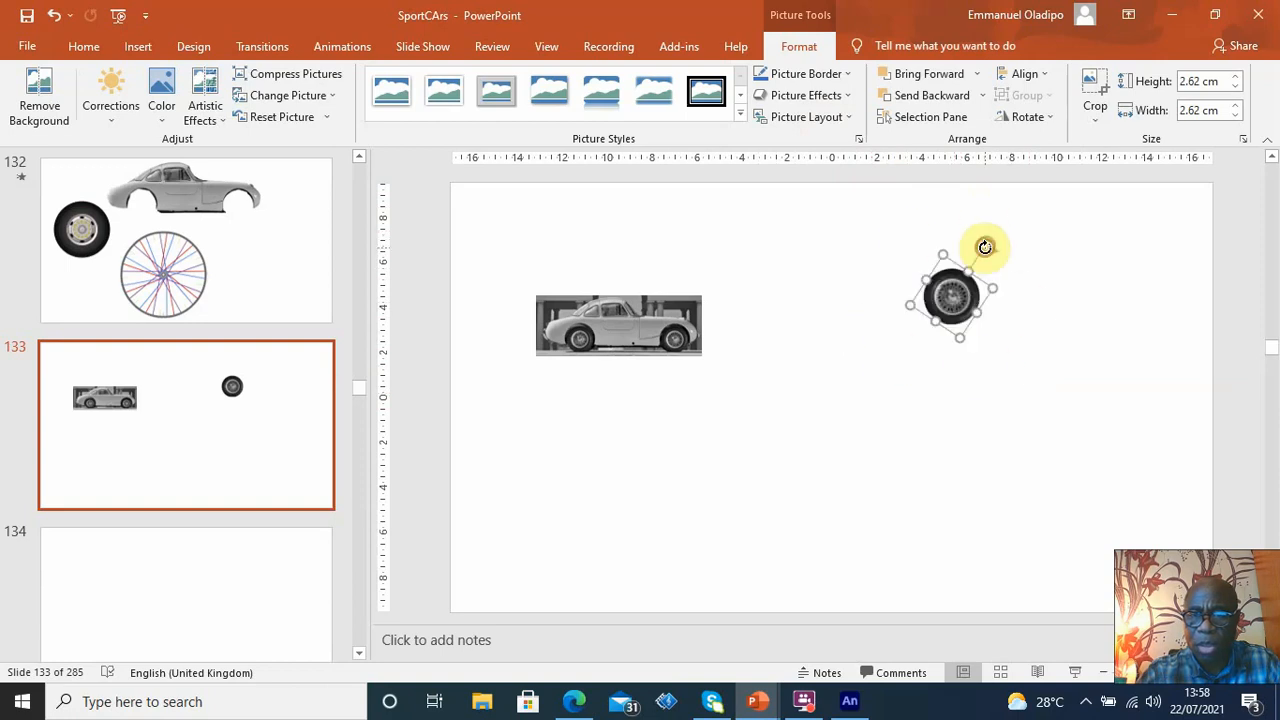
Switch back to Animate and try removing the remaining wheel below the car
{"action": "left_click", "coordinate": [851, 702]}
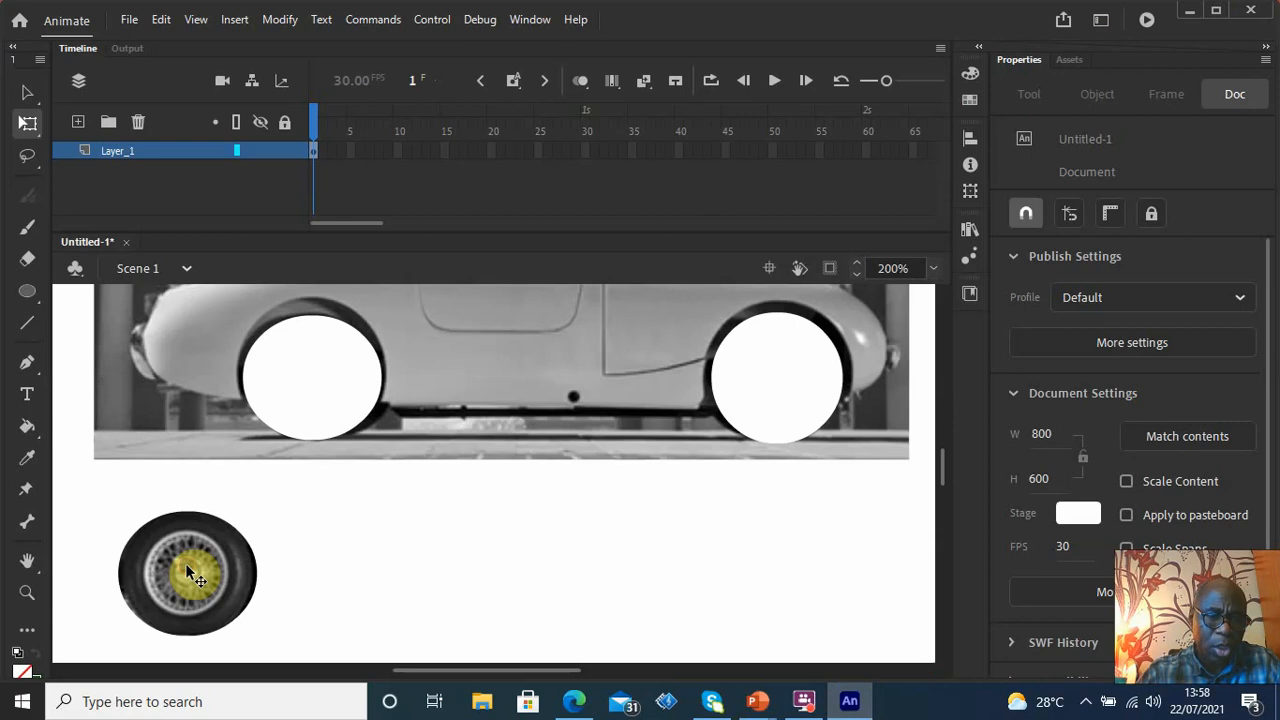
{"action": "left_click", "coordinate": [187, 571]}
{"action": "key", "text": "Delete"}
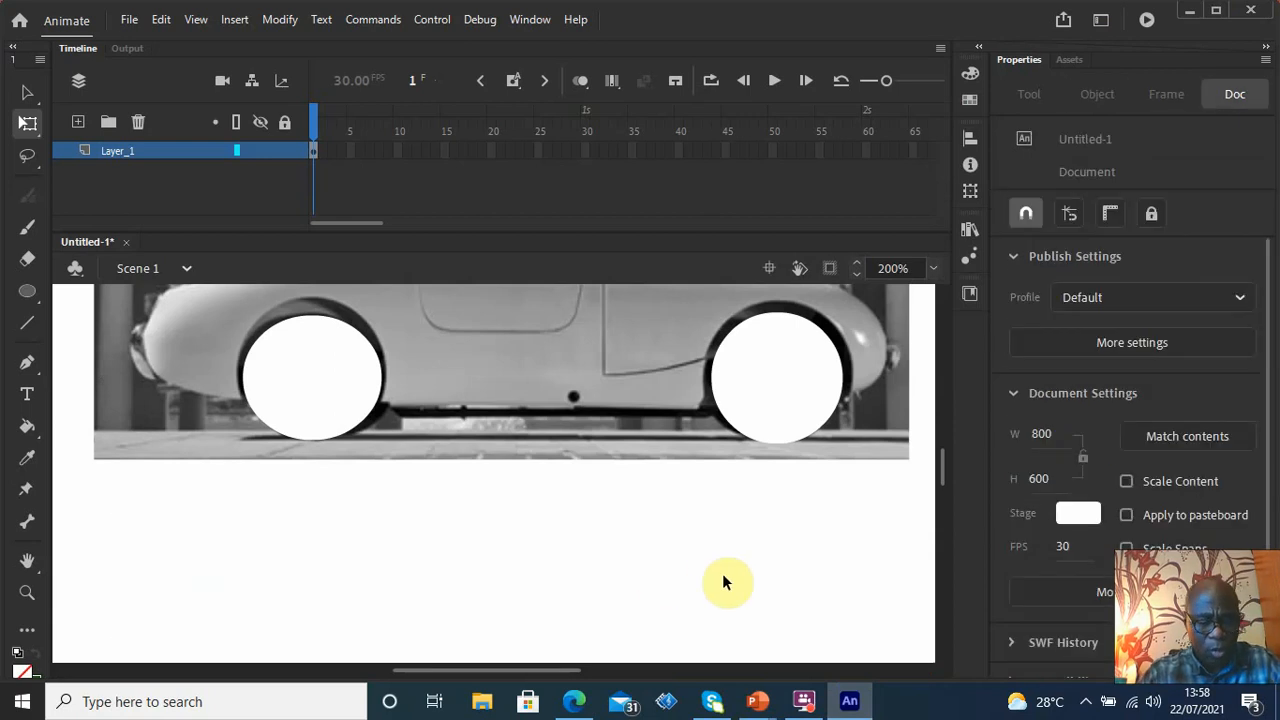
Undo the removal of both cut-out wheels below the car
{"action": "key", "text": "ctrl+z"}
{"action": "key", "text": "ctrl+z"}
{"action": "key", "text": "ctrl+z"}
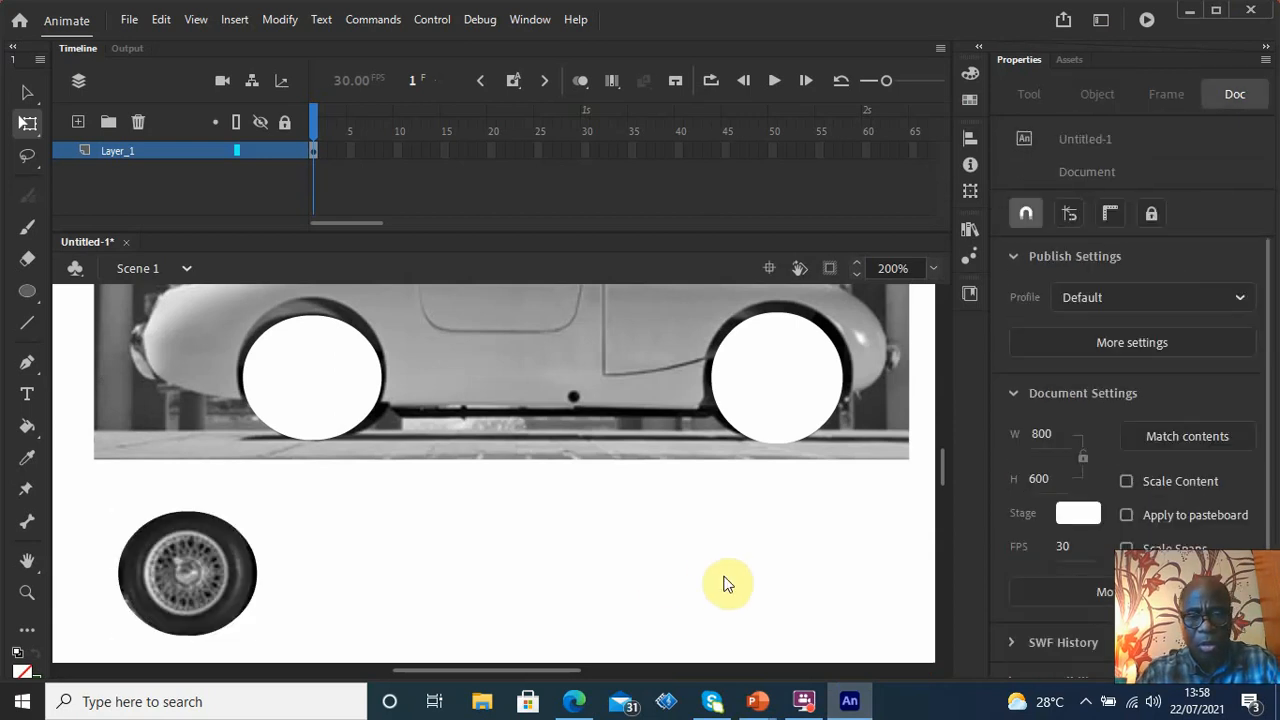
{"action": "left_click", "coordinate": [322, 577]}
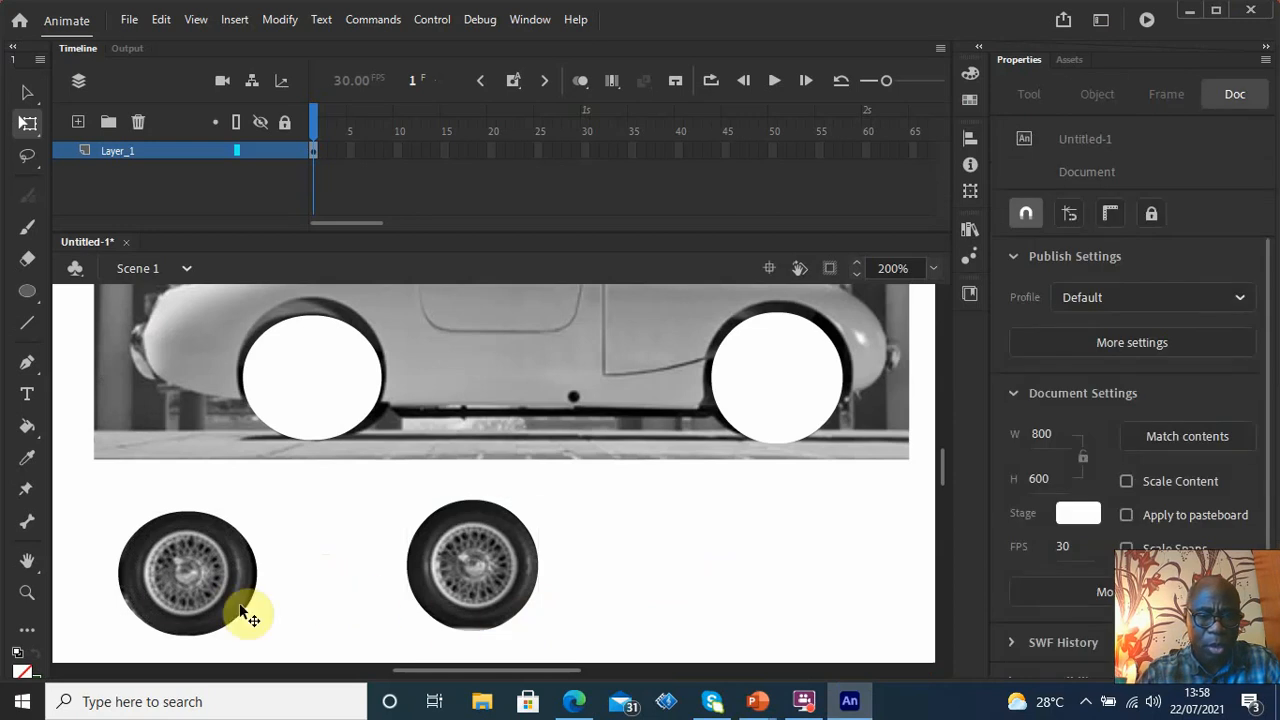
Delete the left cut-out wheel below the car and group the remaining wheel
{"action": "left_click", "coordinate": [170, 597]}
{"action": "key", "text": "Delete"}
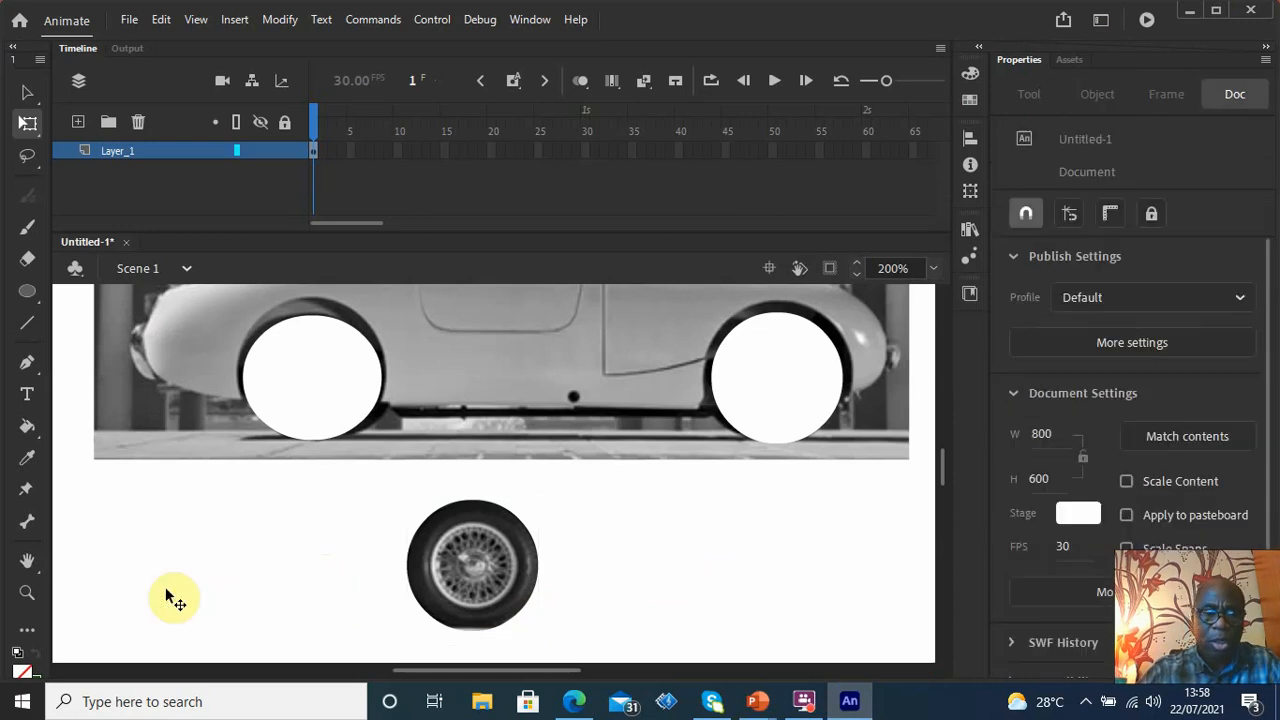
{"action": "left_click", "coordinate": [480, 570]}
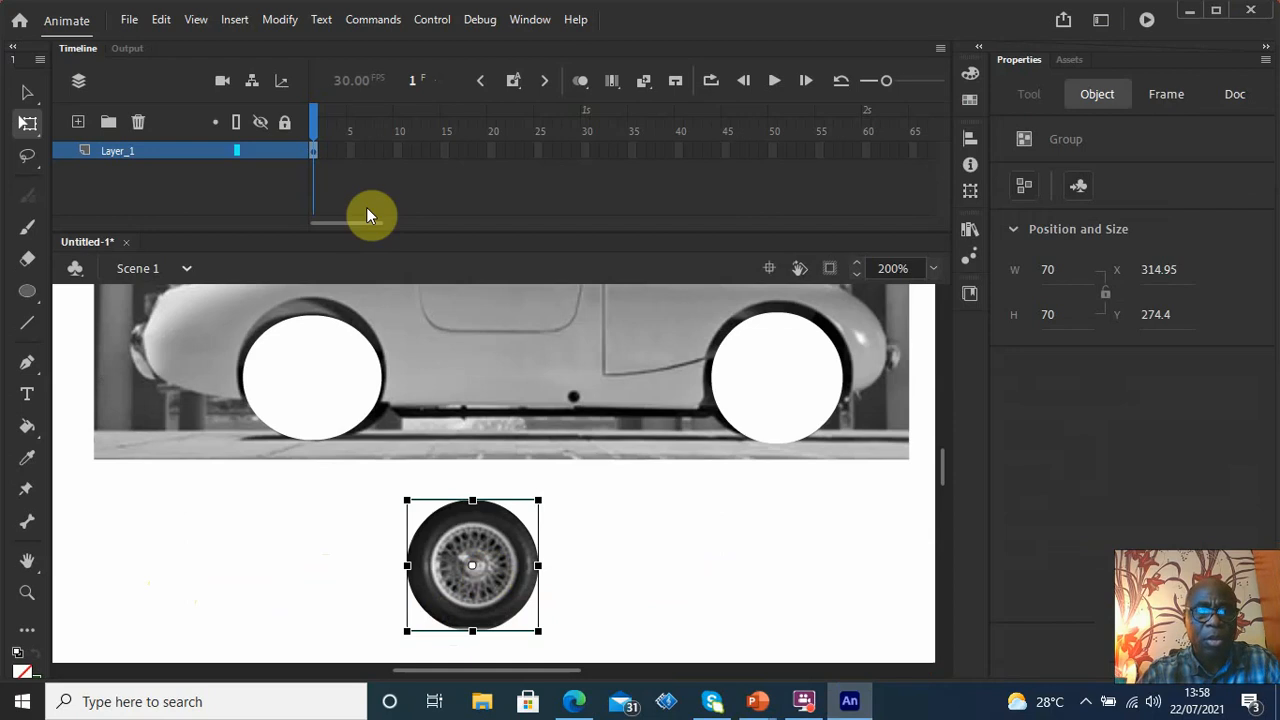
{"action": "left_click", "coordinate": [280, 19]}
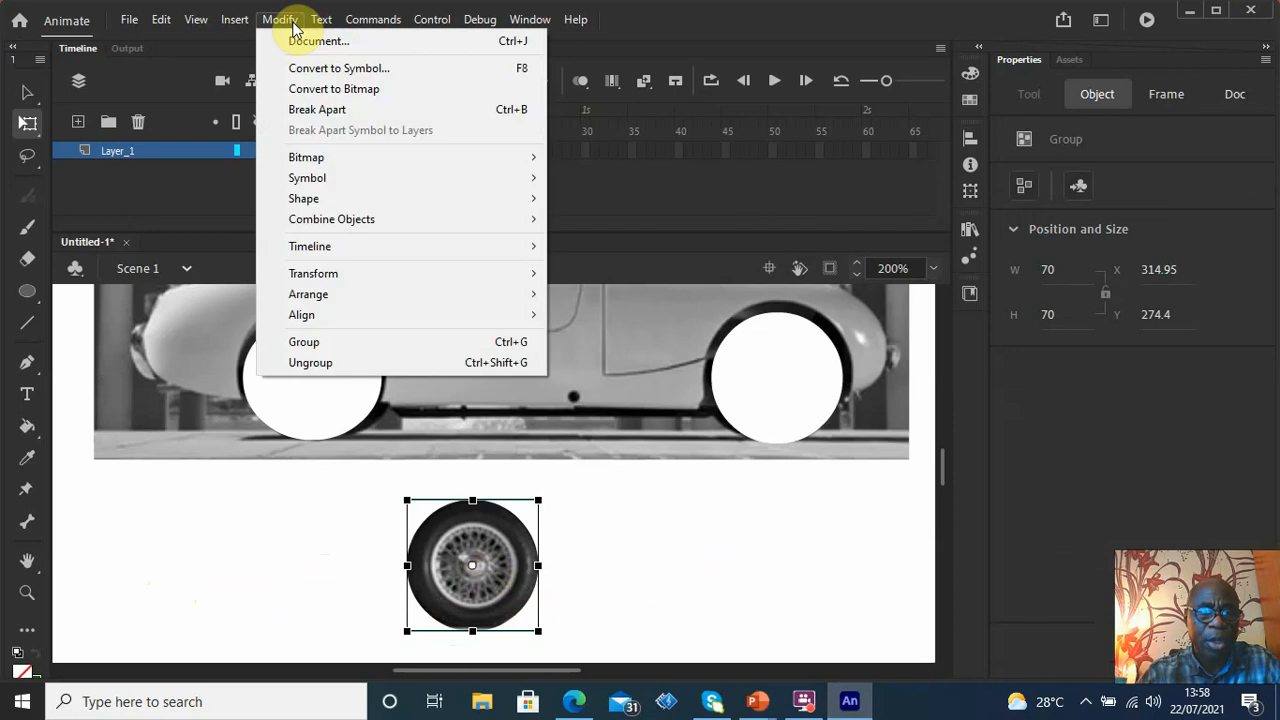
{"action": "left_click", "coordinate": [324, 342]}
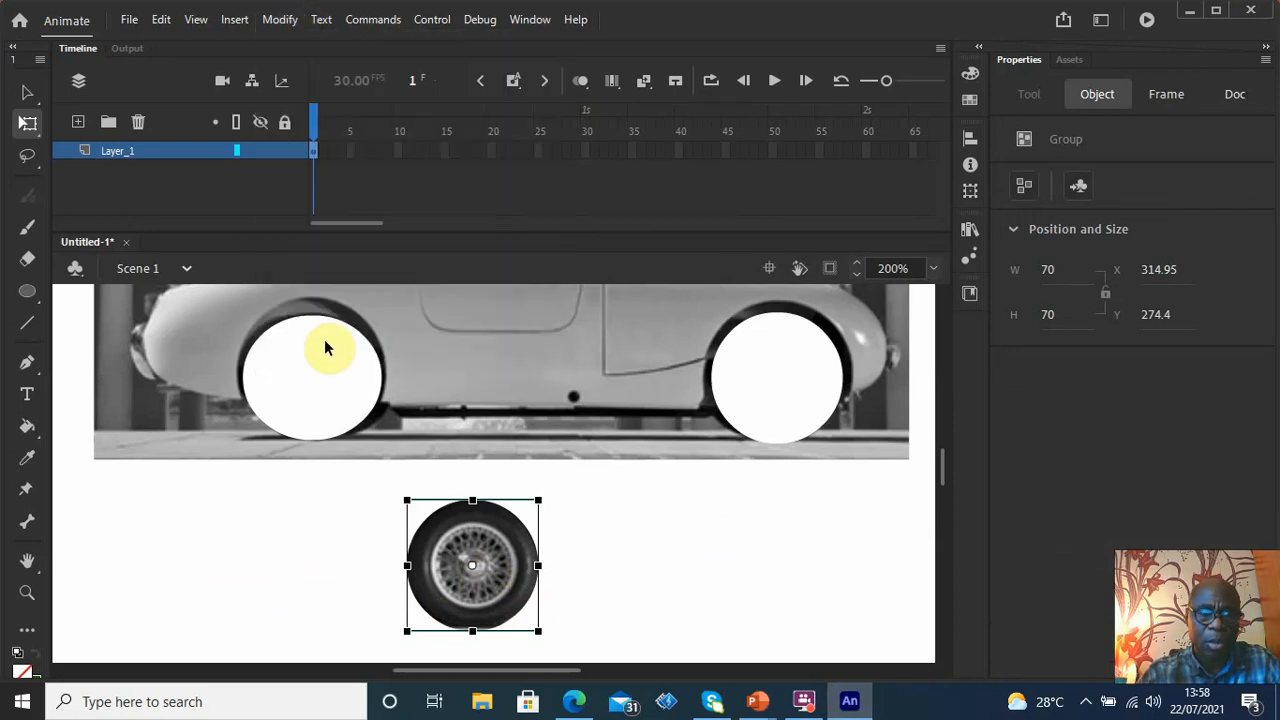
{"action": "left_click", "coordinate": [648, 590]}
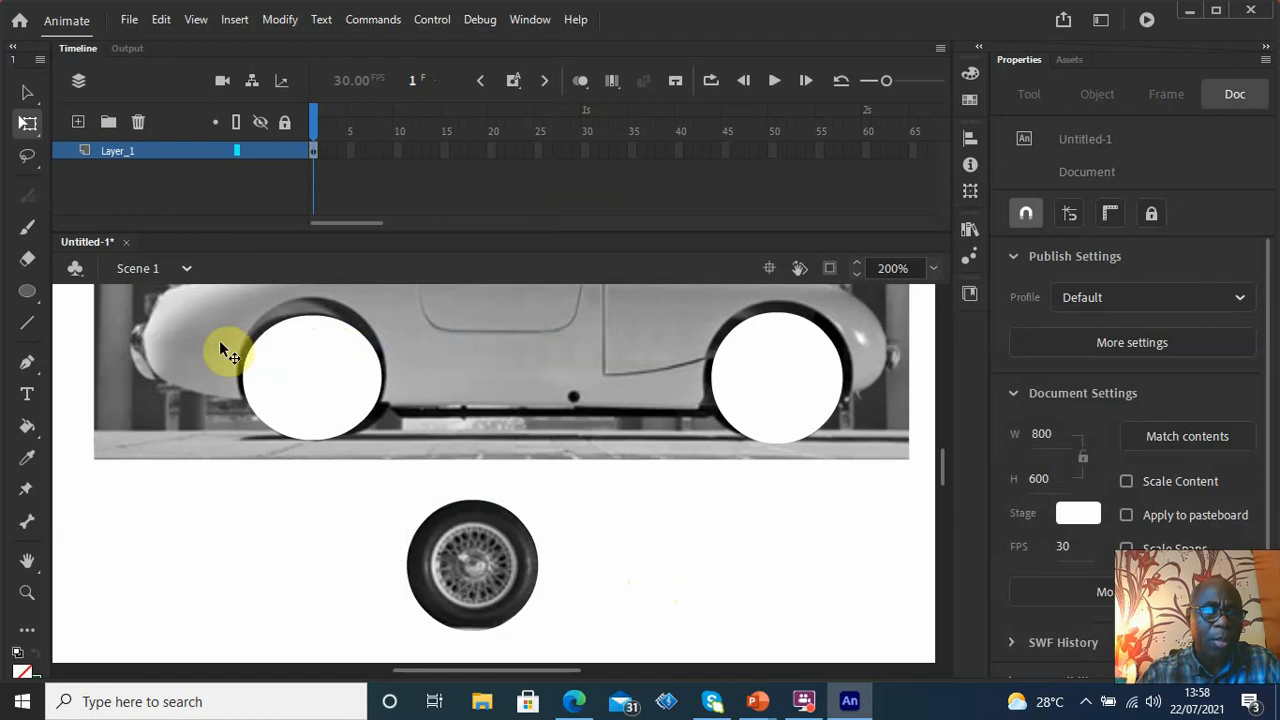
Move the remaining wheel to the right, below the front end of the car picture
{"action": "left_click", "coordinate": [27, 93]}
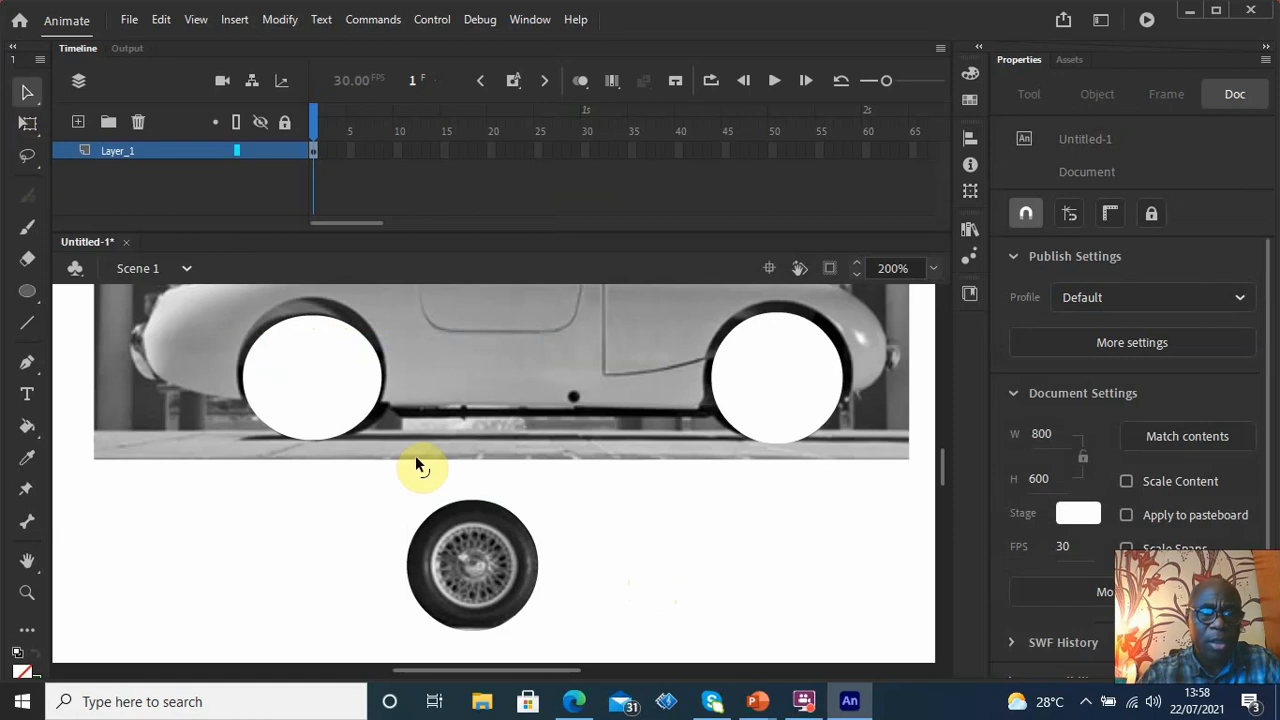
{"action": "left_click_drag", "start_coordinate": [487, 567], "coordinate": [876, 597]}
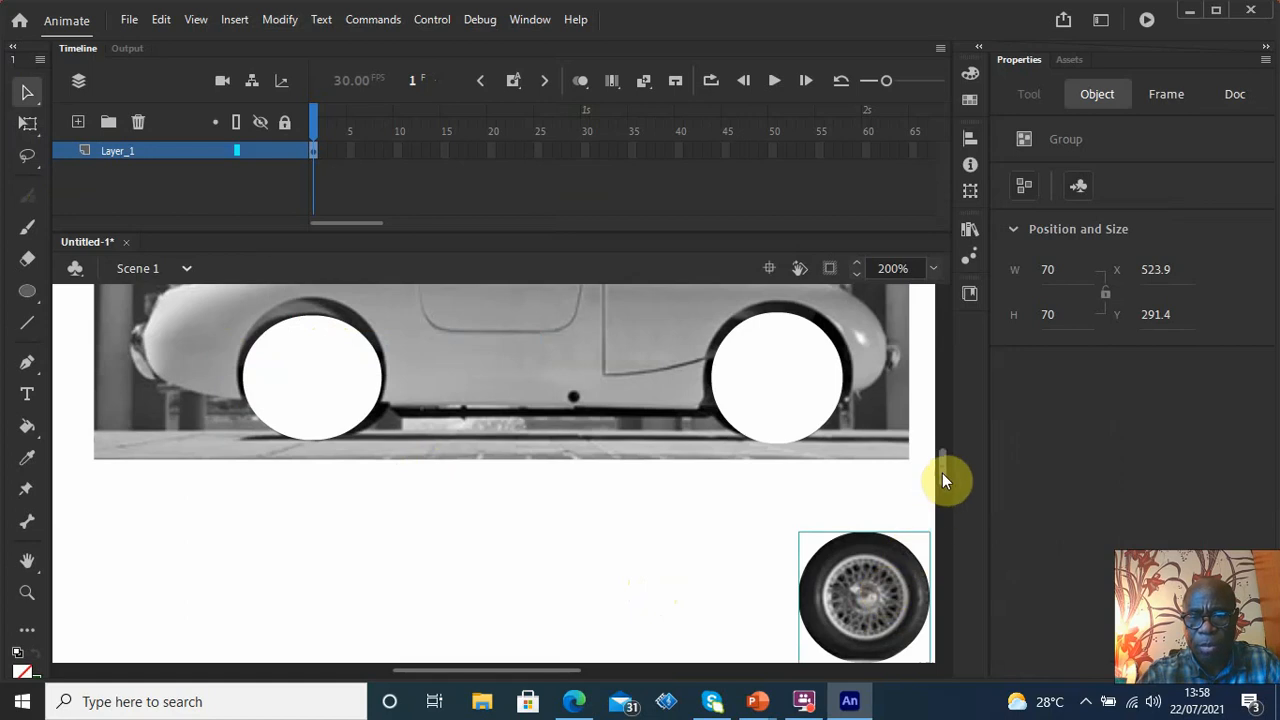
{"action": "left_click_drag", "start_coordinate": [942, 473], "coordinate": [937, 455]}
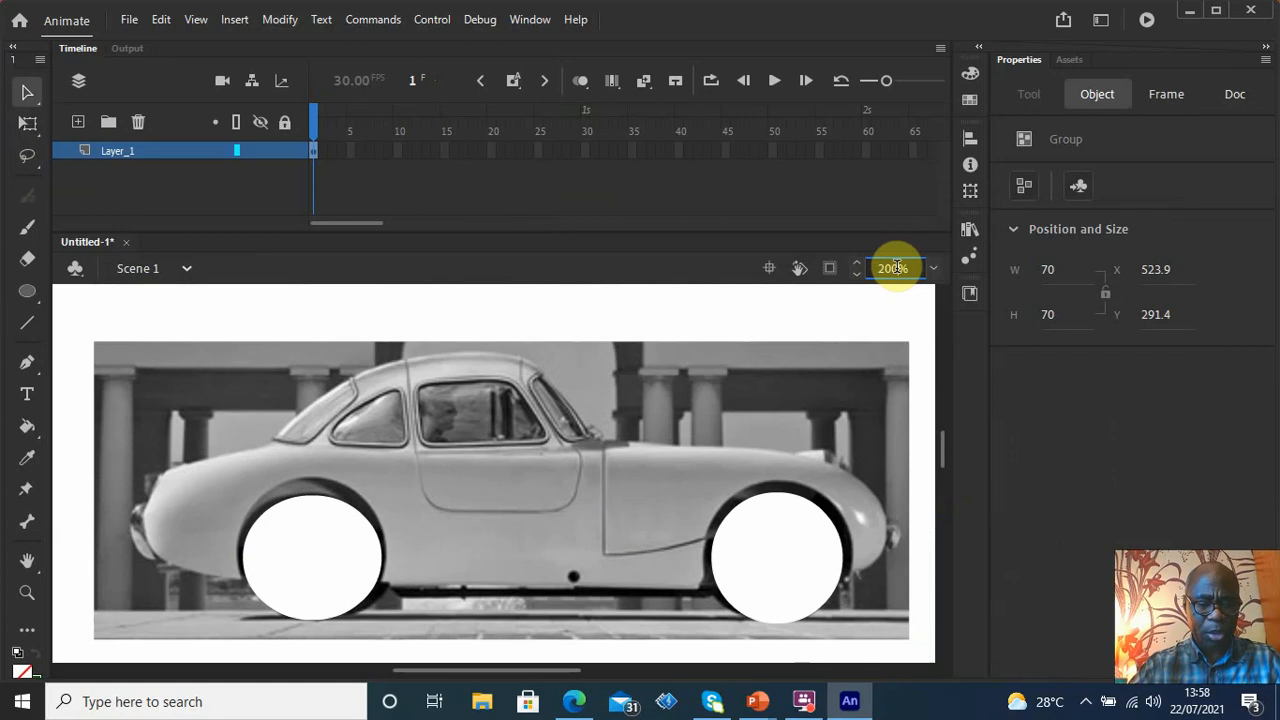
Set the stage zoom to 170% and move the wheel slightly farther right and down, to about X 554.5, Y 299.65
{"action": "key", "text": "BackSpace"}
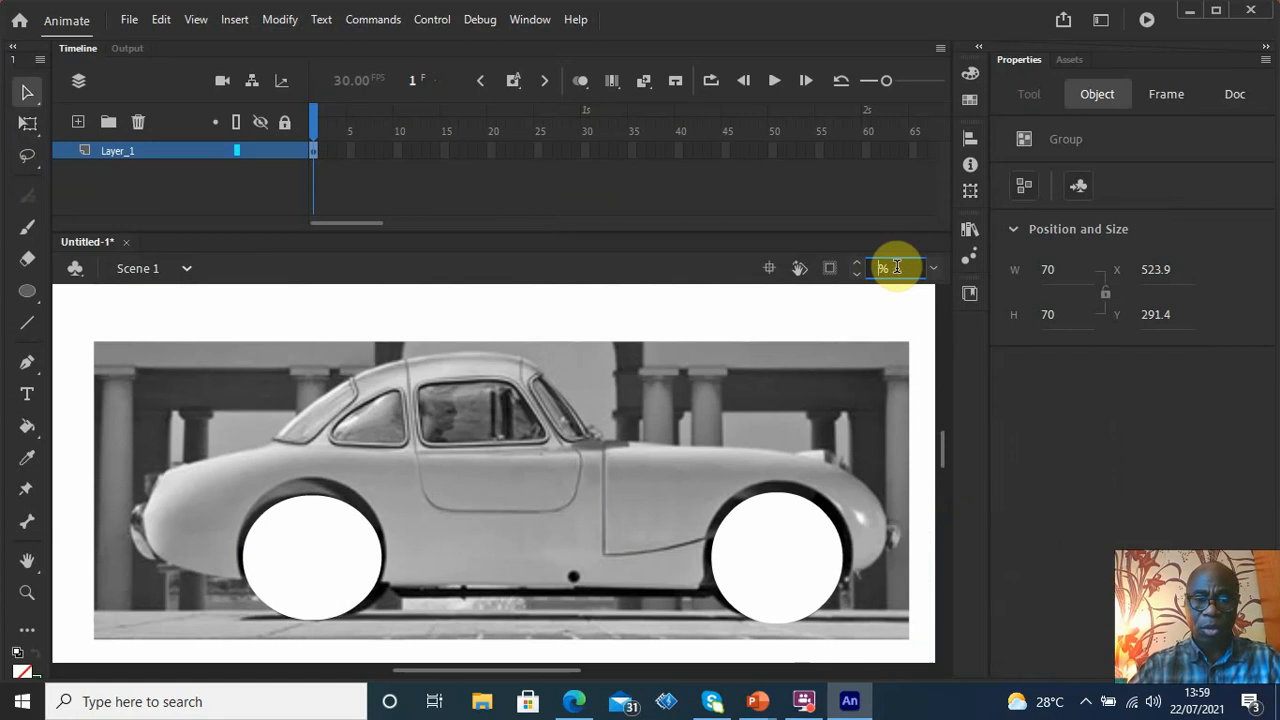
{"action": "type", "text": "1"}
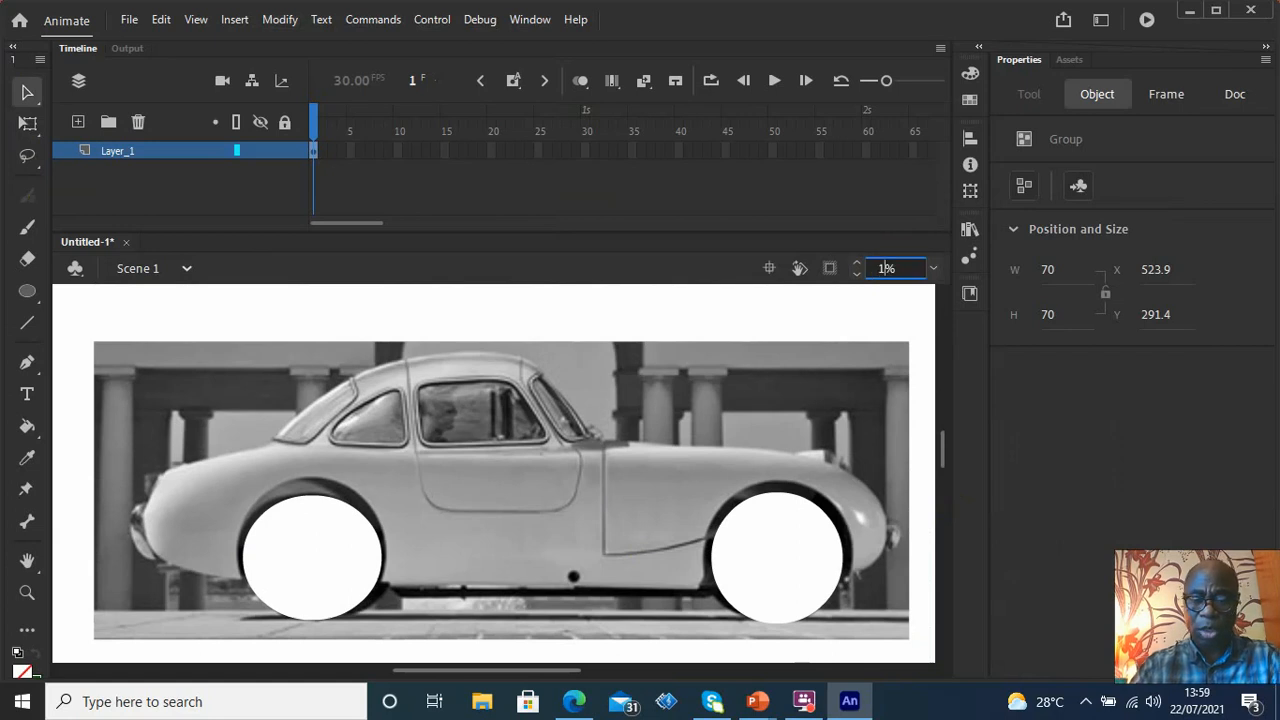
{"action": "type", "text": "70"}
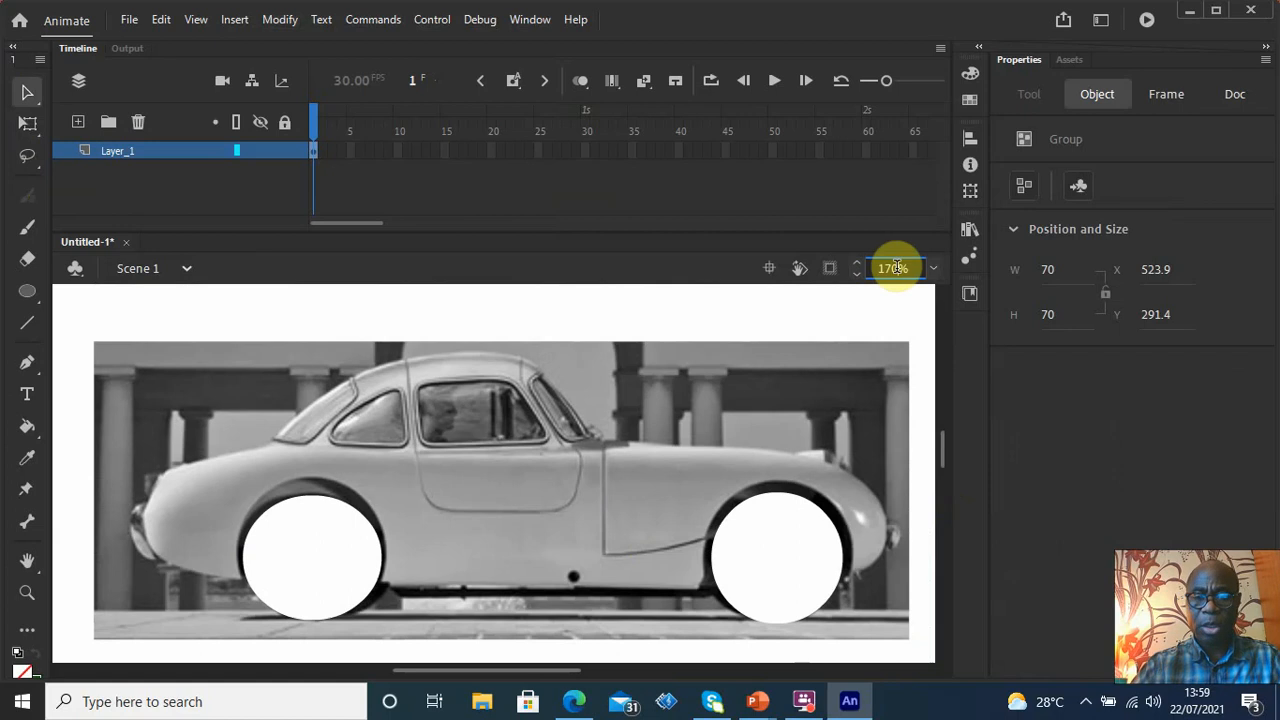
{"action": "key", "text": "Return"}
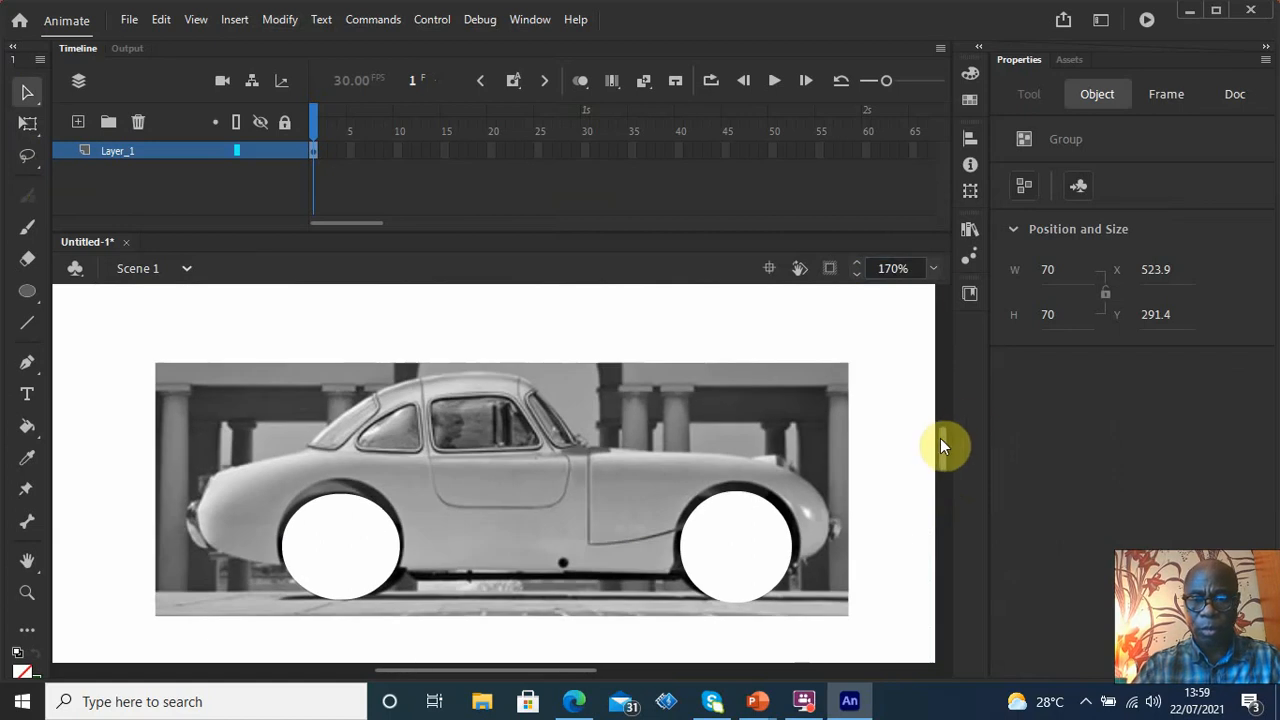
{"action": "left_click_drag", "start_coordinate": [940, 438], "coordinate": [941, 445]}
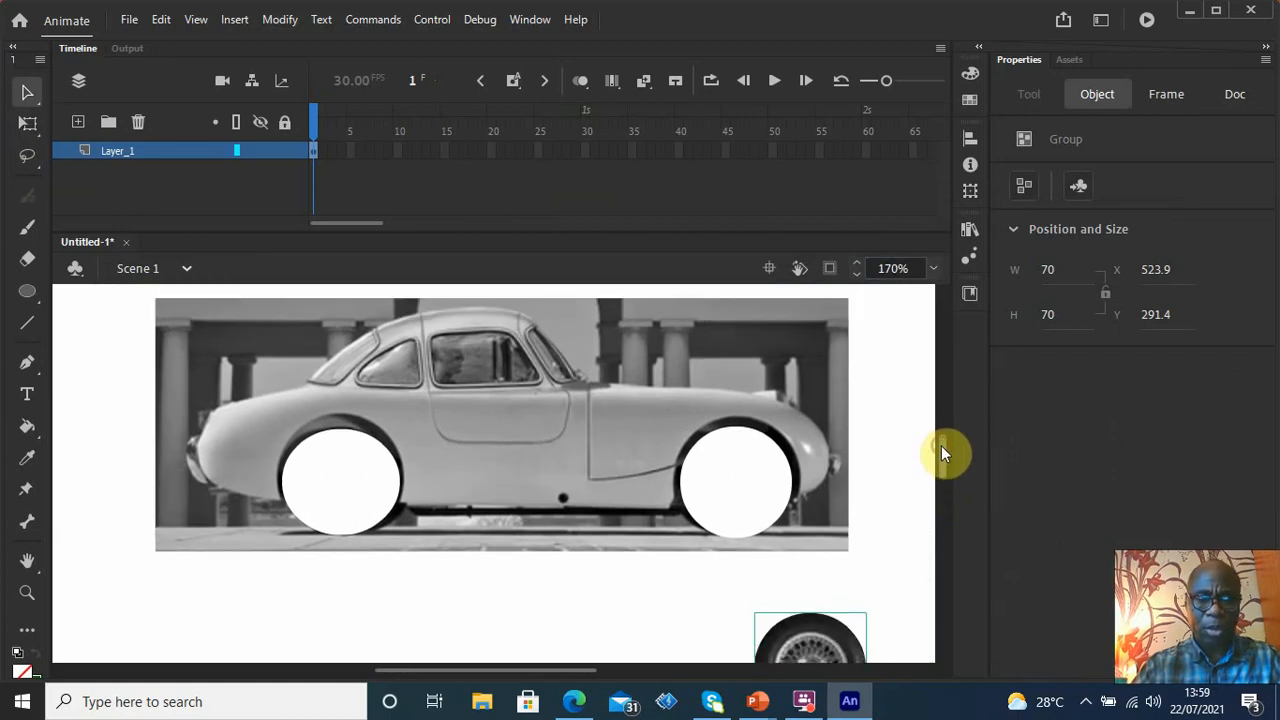
{"action": "left_click_drag", "start_coordinate": [834, 656], "coordinate": [860, 653]}
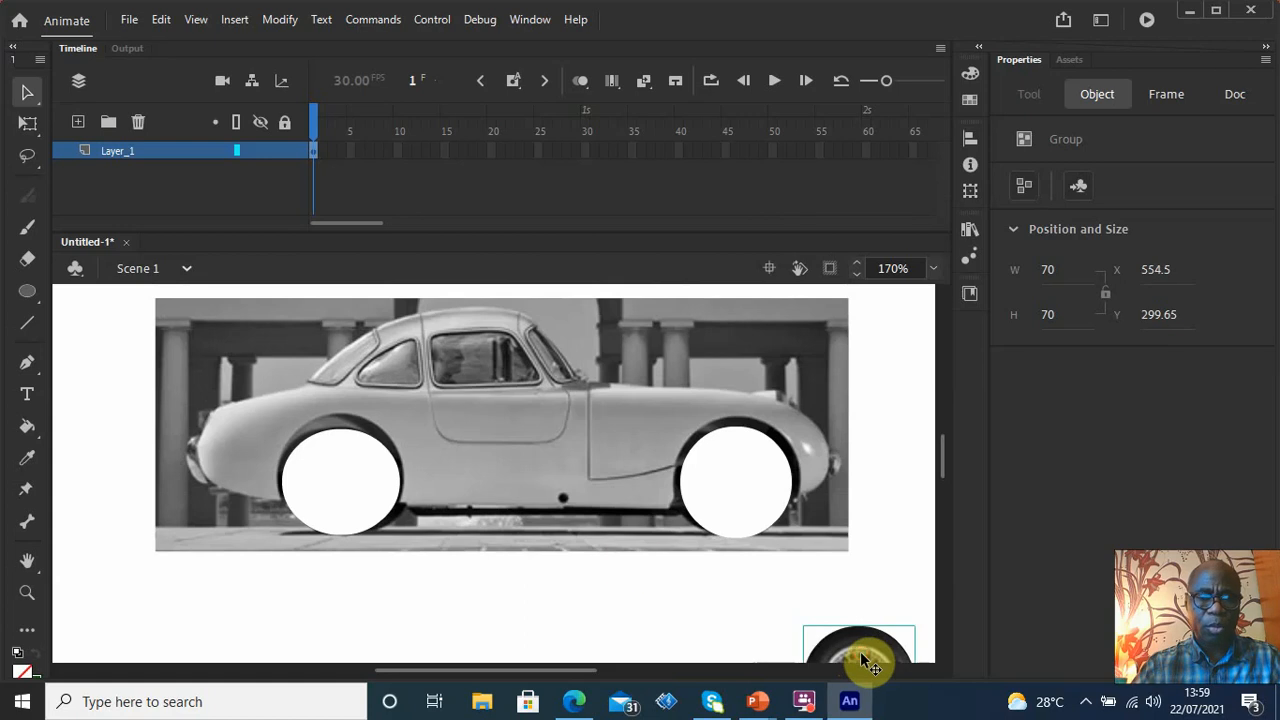
Try to outline the car body with the Polygon Tool, tracing from the front along the underside, around the rear and over the roof
{"action": "left_click", "coordinate": [27, 157]}
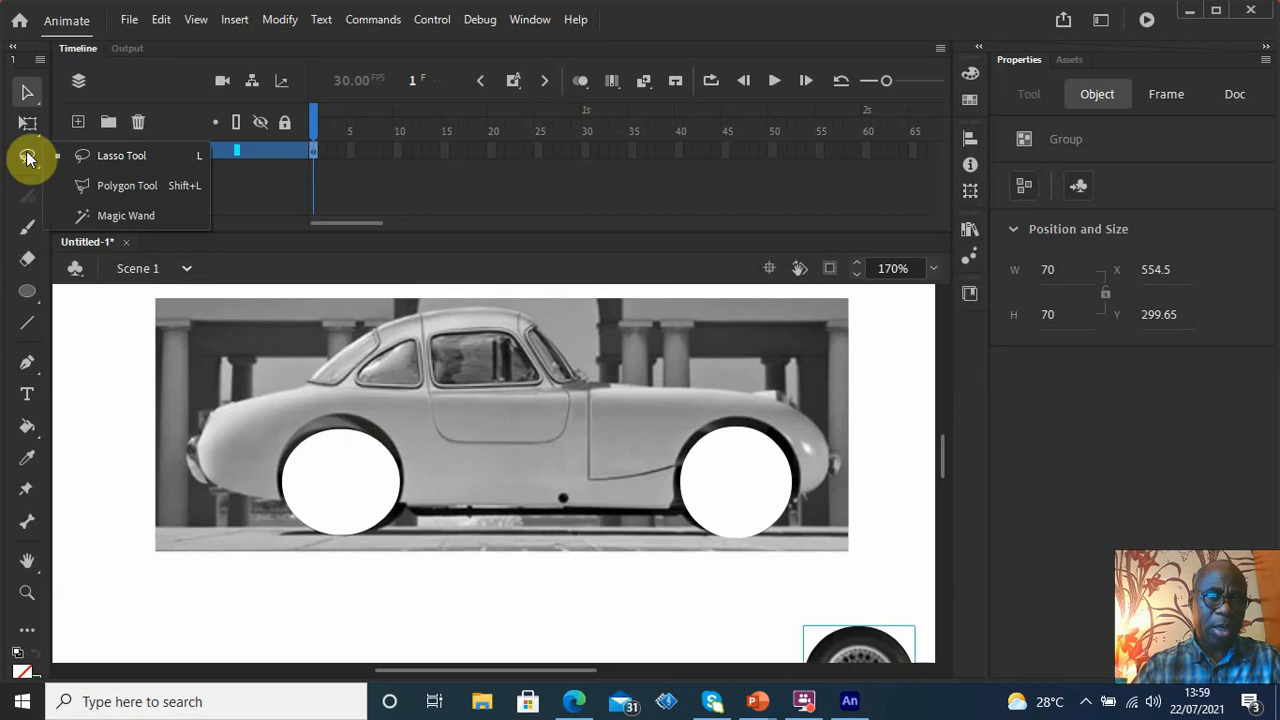
{"action": "left_click", "coordinate": [113, 185]}
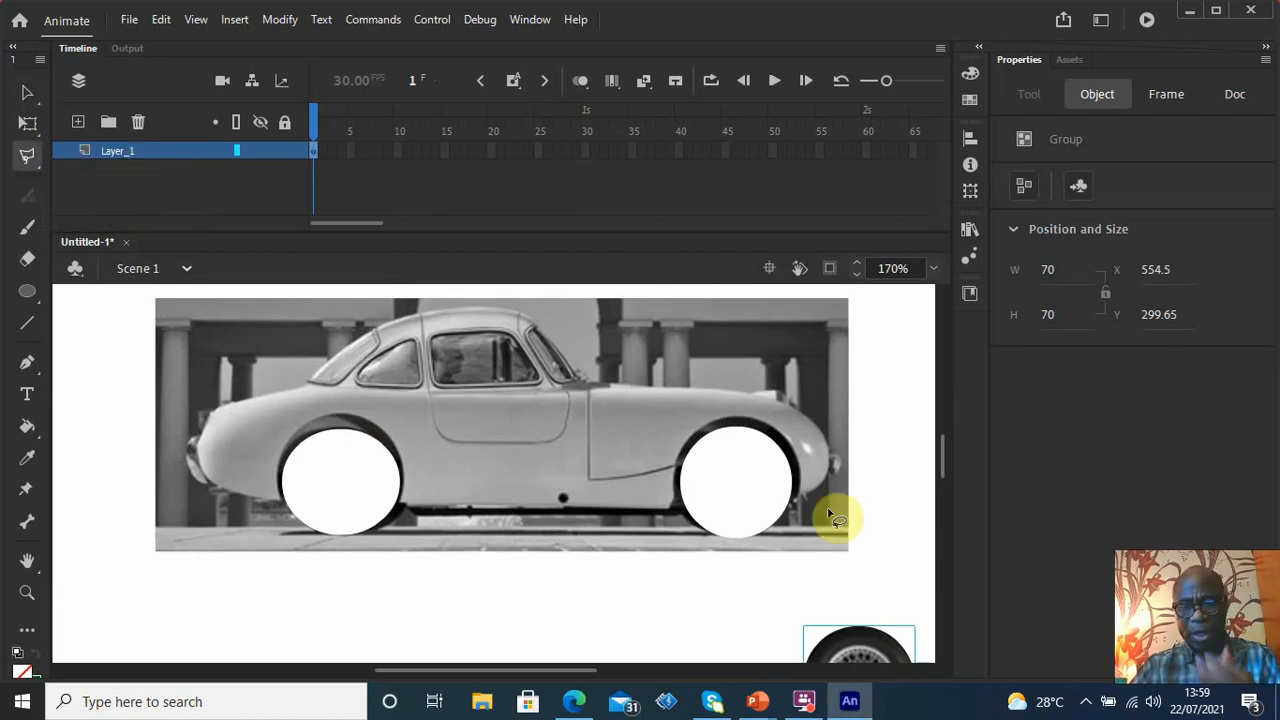
{"action": "left_click", "coordinate": [894, 538]}
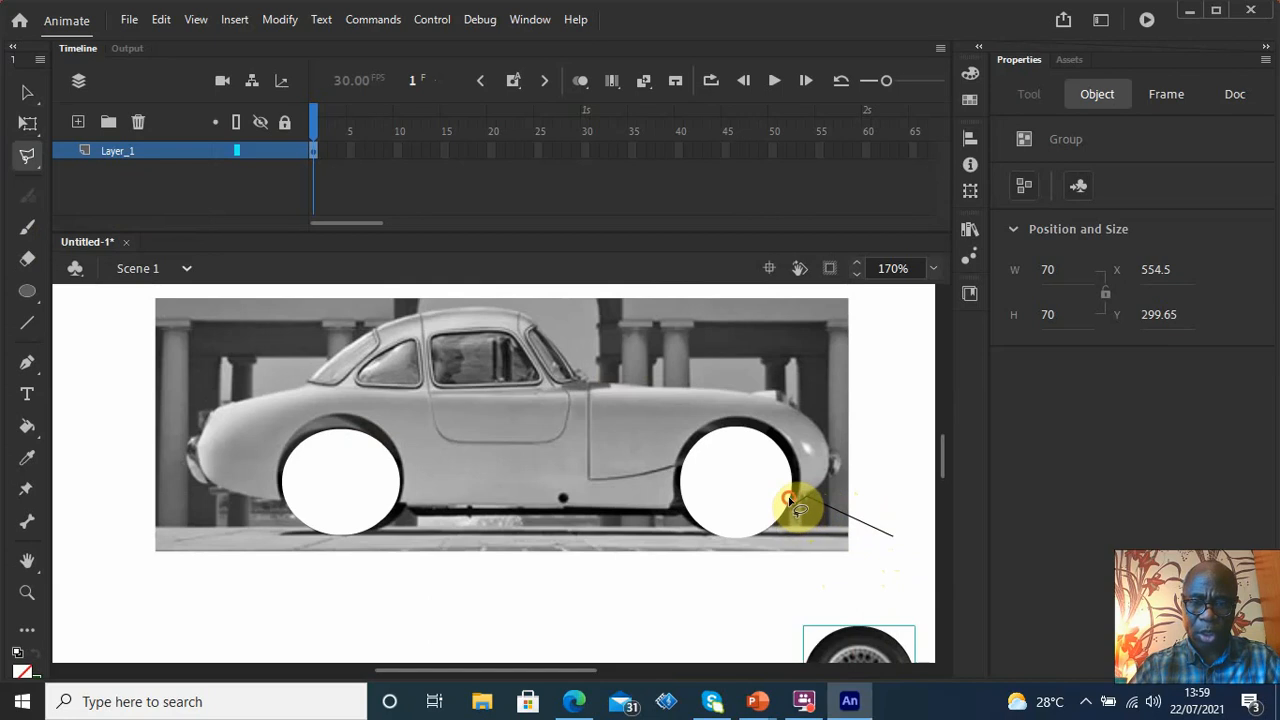
{"action": "left_click", "coordinate": [790, 500]}
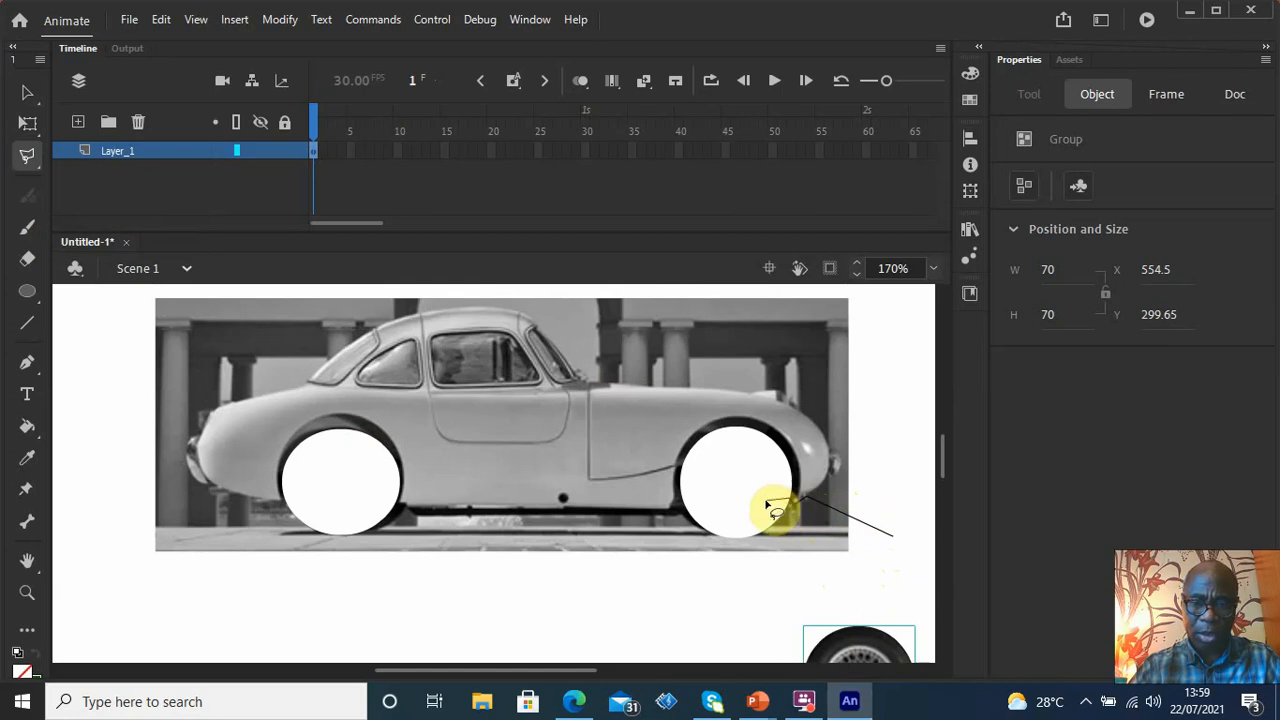
{"action": "left_click", "coordinate": [685, 502]}
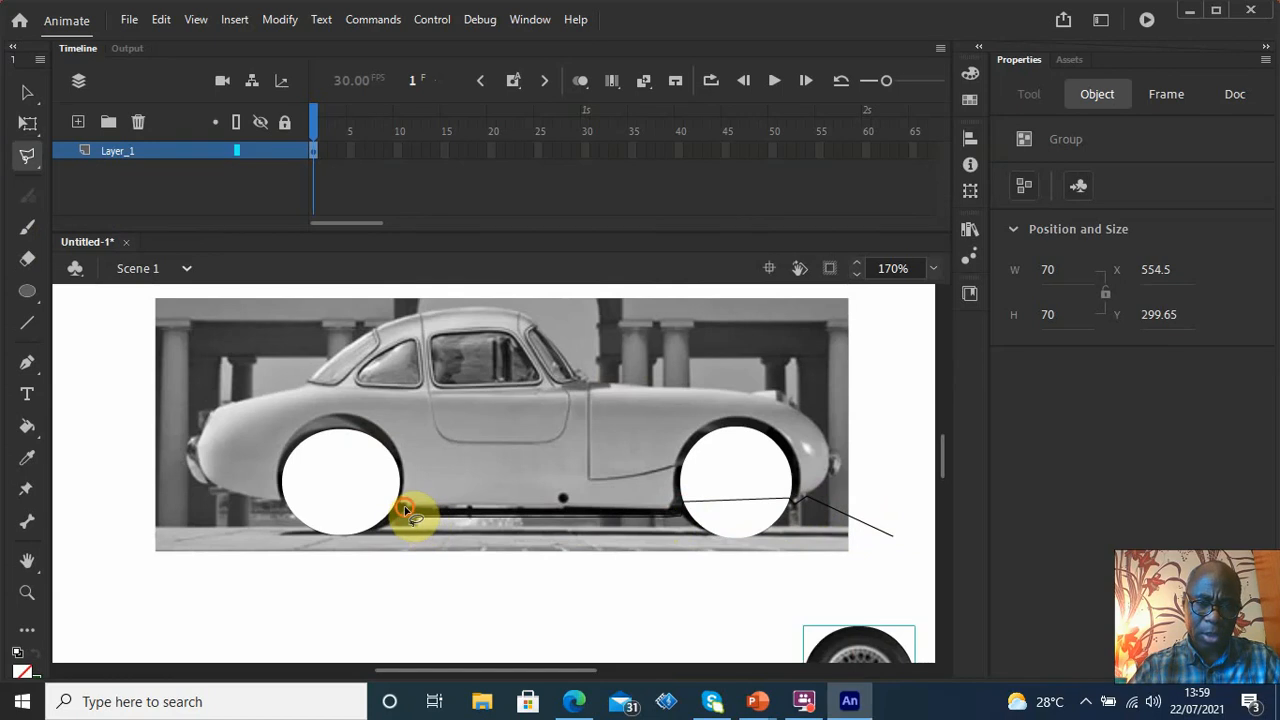
{"action": "left_click", "coordinate": [284, 501]}
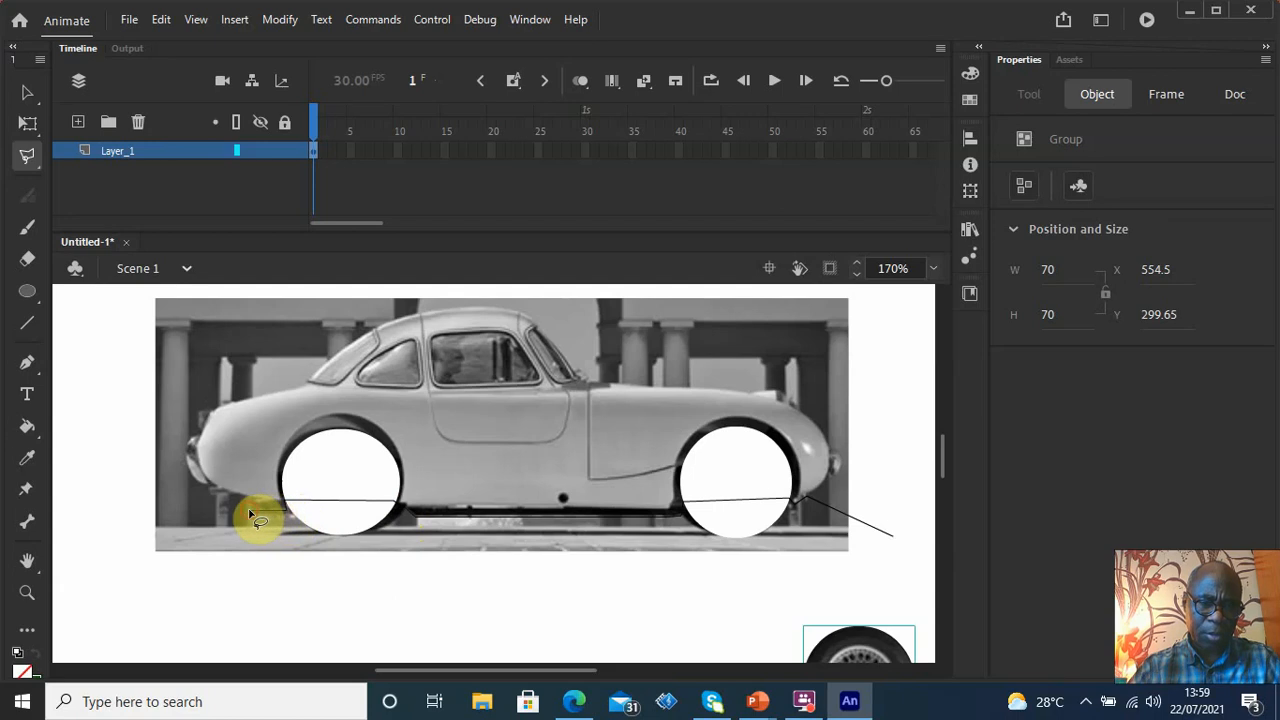
{"action": "left_click", "coordinate": [248, 499]}
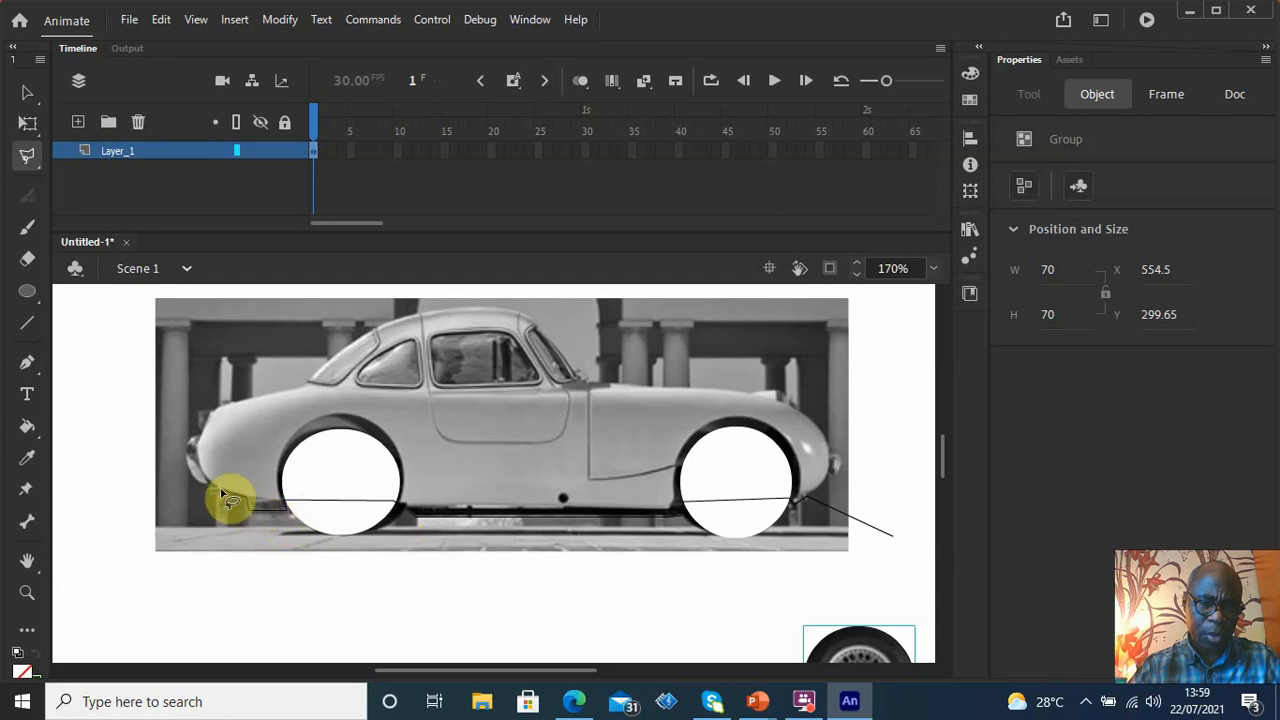
{"action": "left_click", "coordinate": [214, 486]}
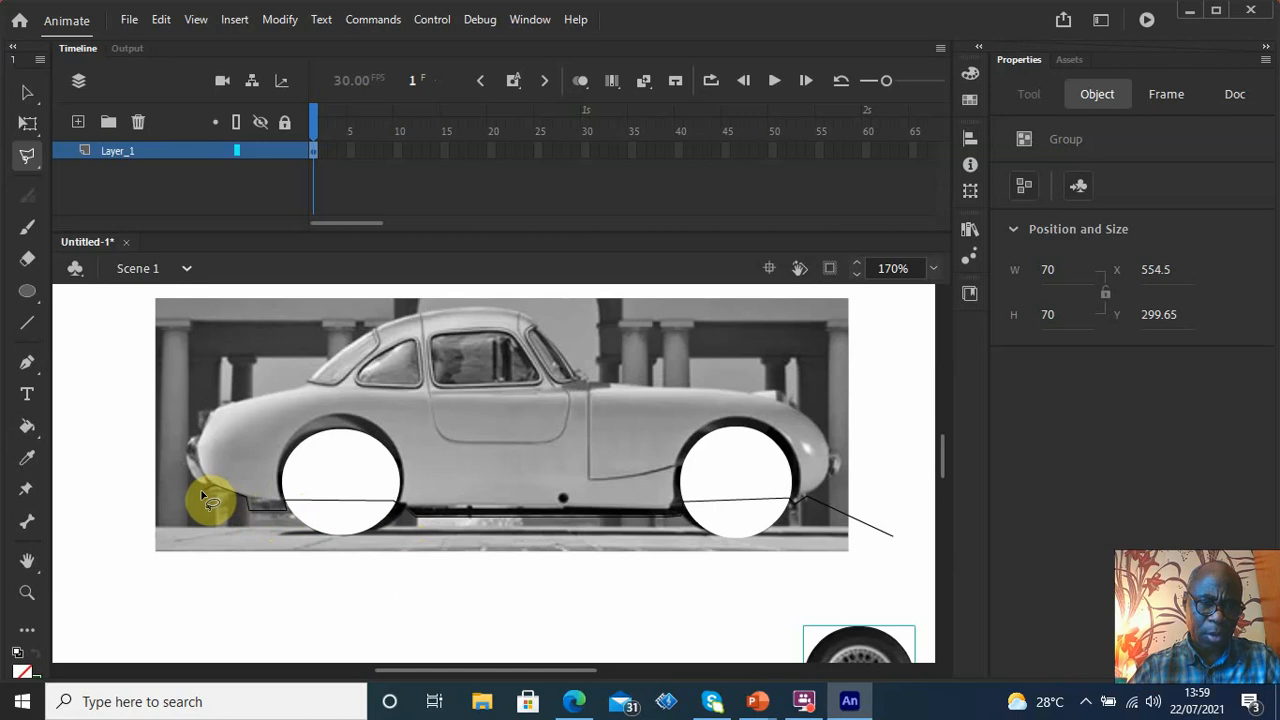
{"action": "left_click", "coordinate": [200, 488]}
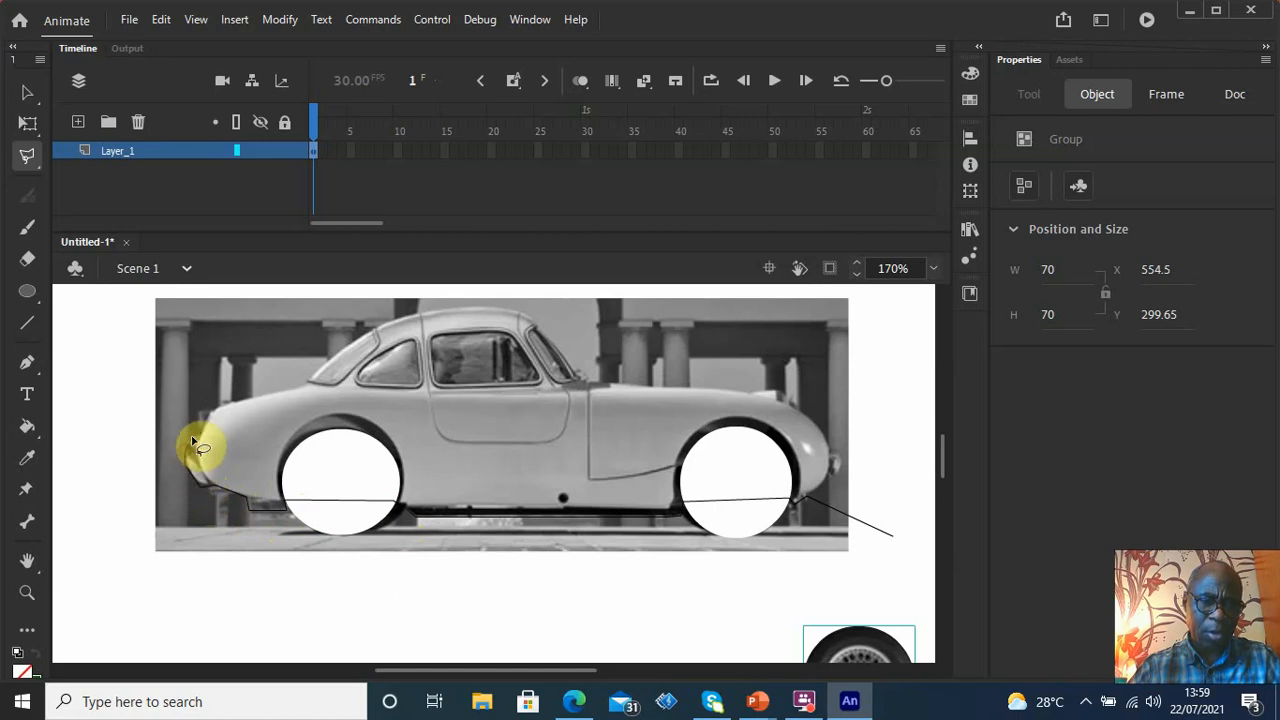
{"action": "left_click", "coordinate": [193, 440]}
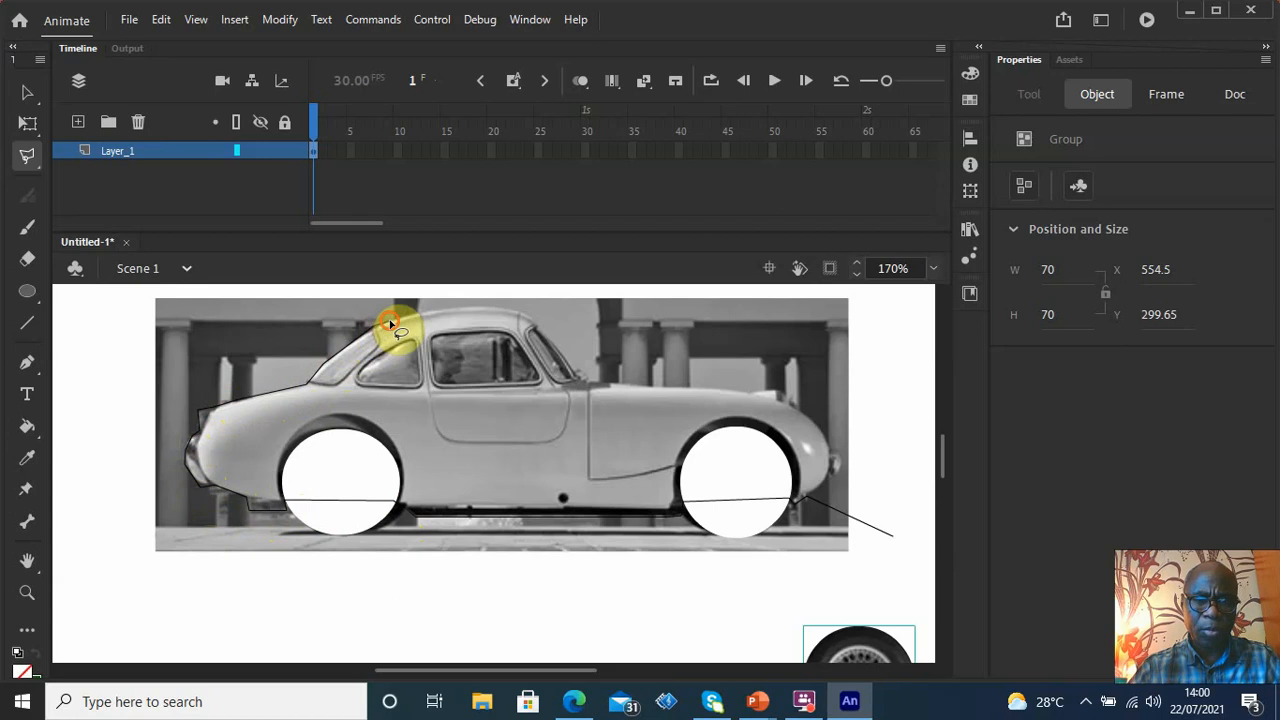
{"action": "left_click", "coordinate": [423, 311]}
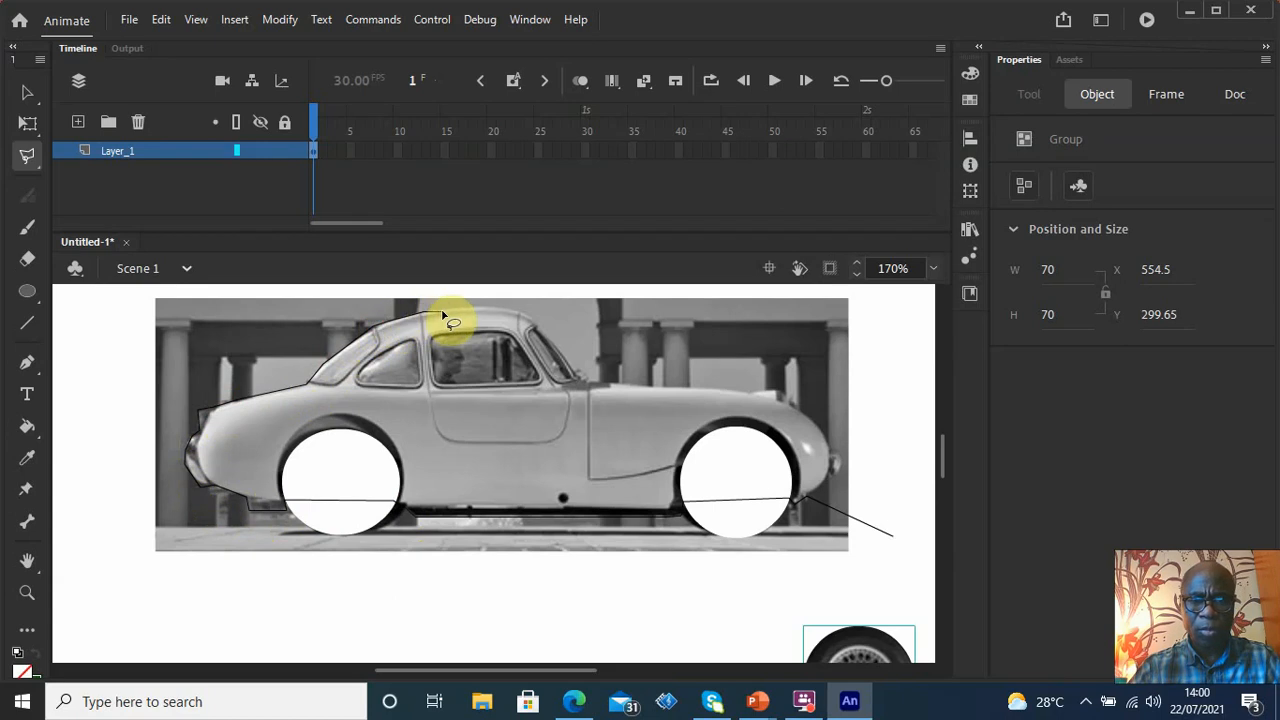
{"action": "left_click", "coordinate": [443, 311]}
{"action": "left_click", "coordinate": [440, 312]}
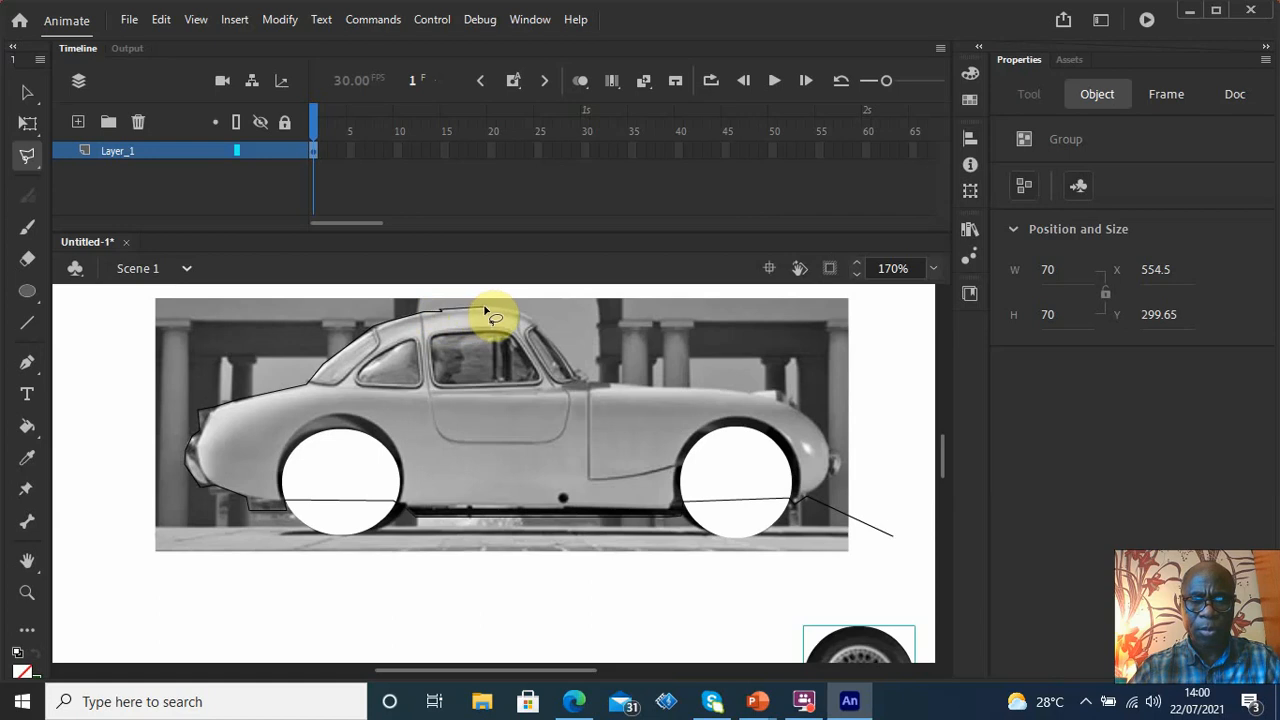
{"action": "double_click", "coordinate": [484, 310]}
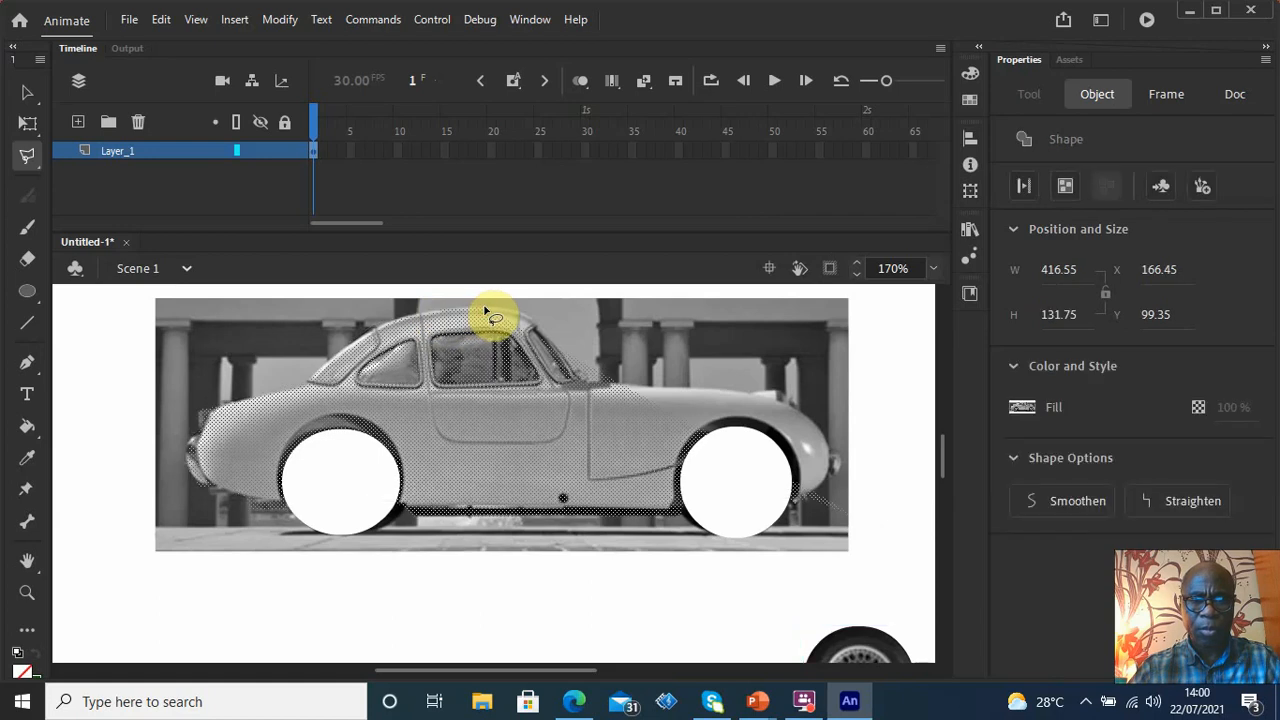
{"action": "left_click", "coordinate": [888, 534]}
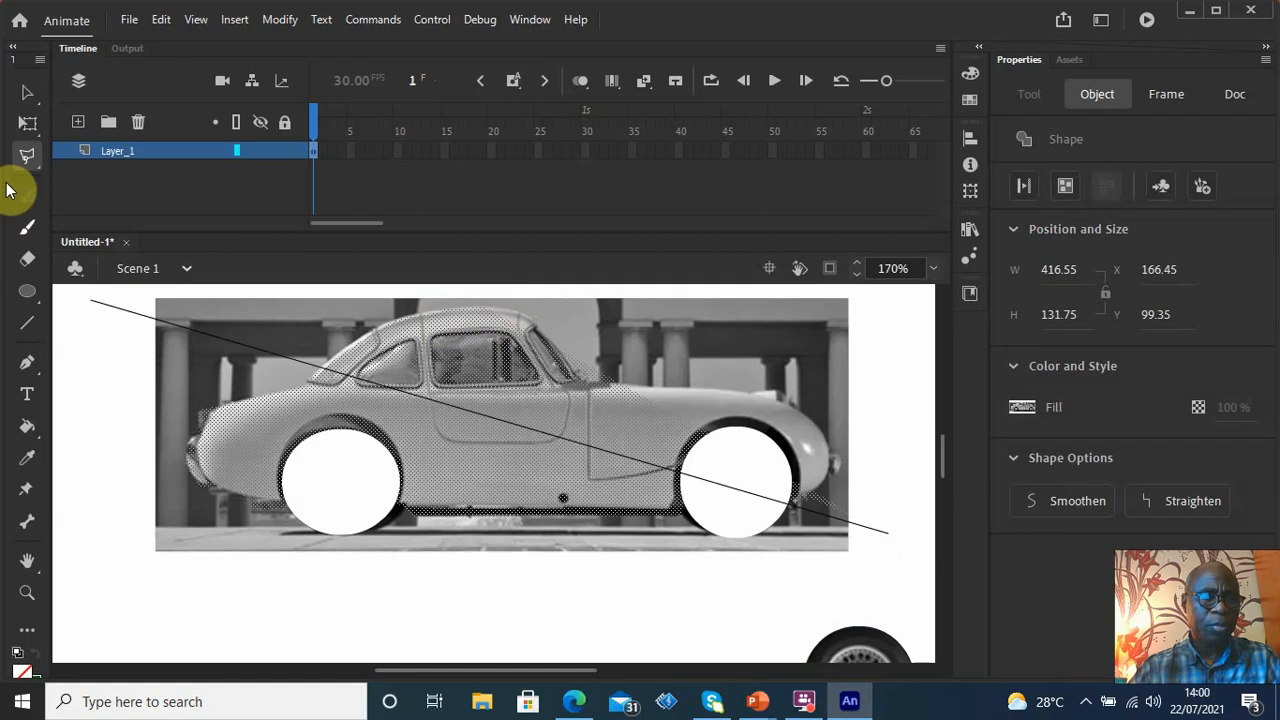
{"action": "left_click", "coordinate": [106, 313]}
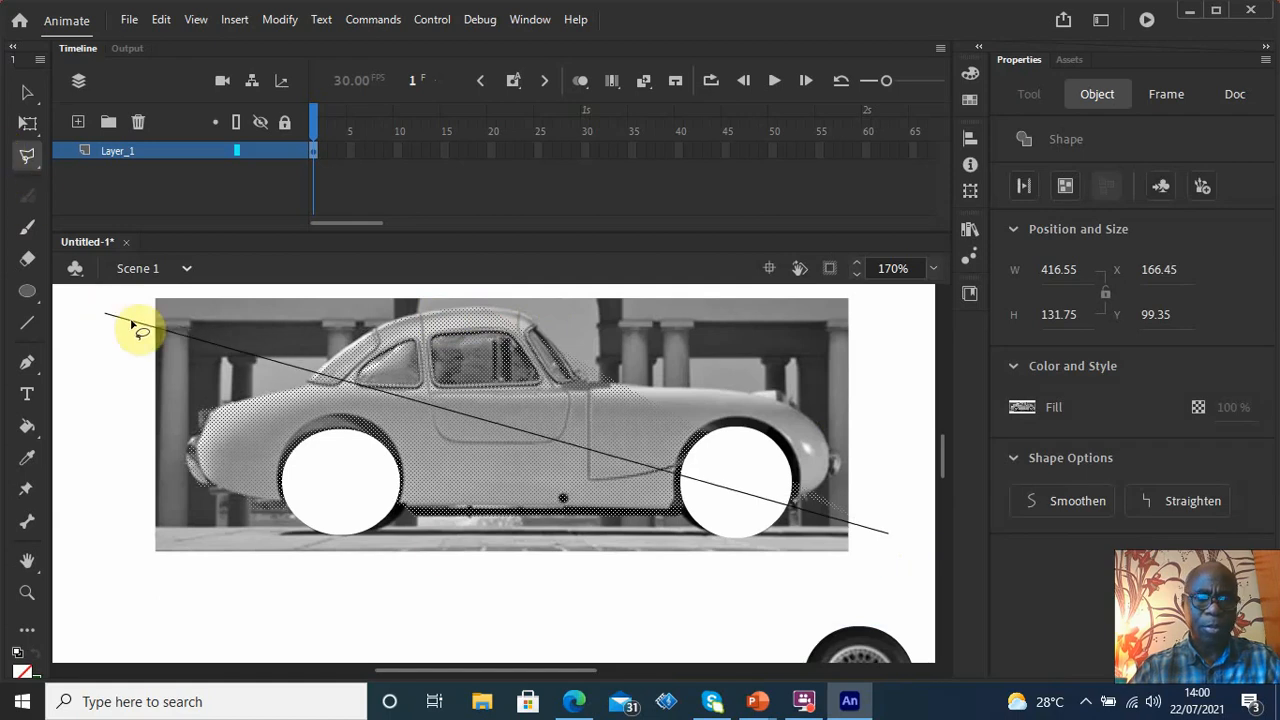
{"action": "double_click", "coordinate": [912, 498]}
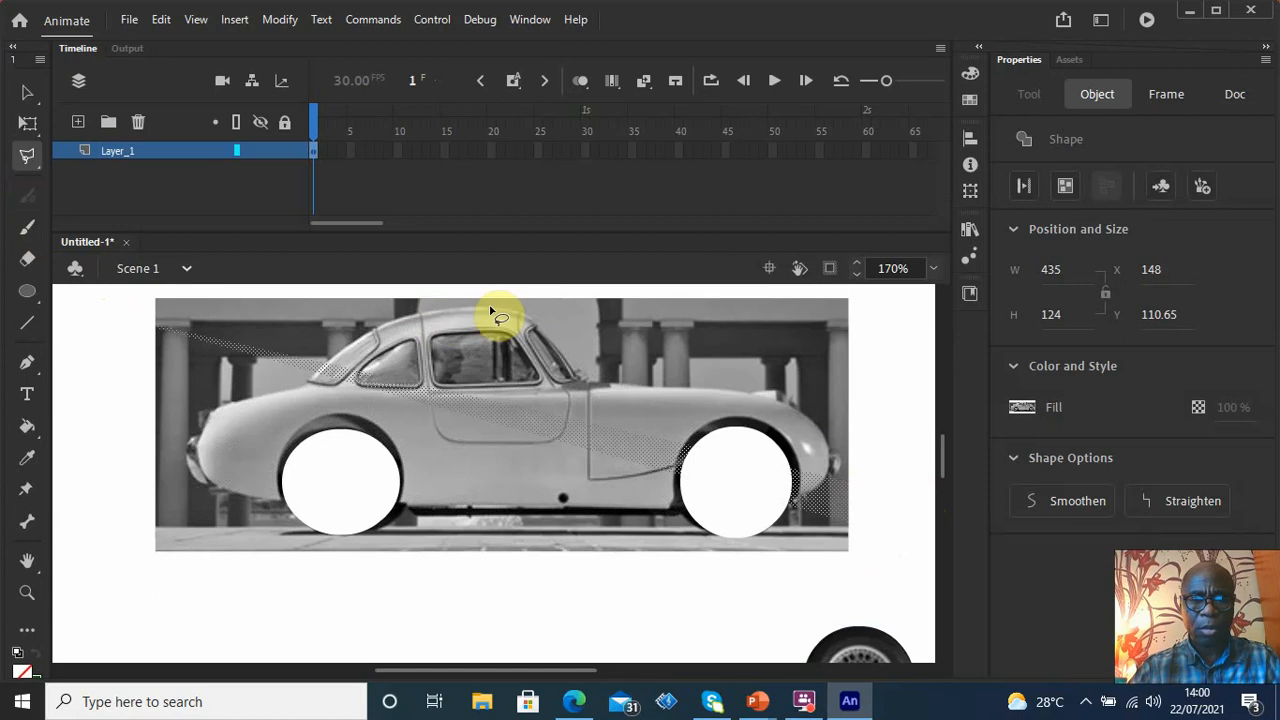
{"action": "left_click", "coordinate": [93, 340]}
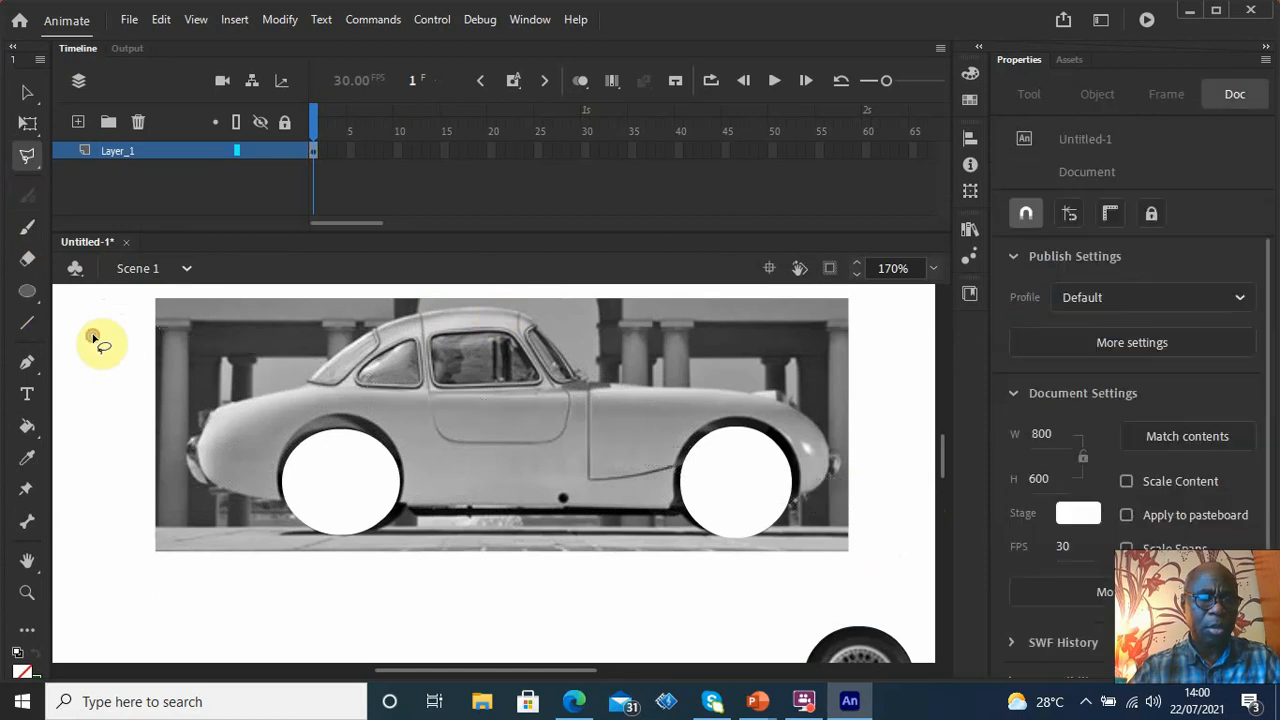
{"action": "left_click", "coordinate": [27, 92]}
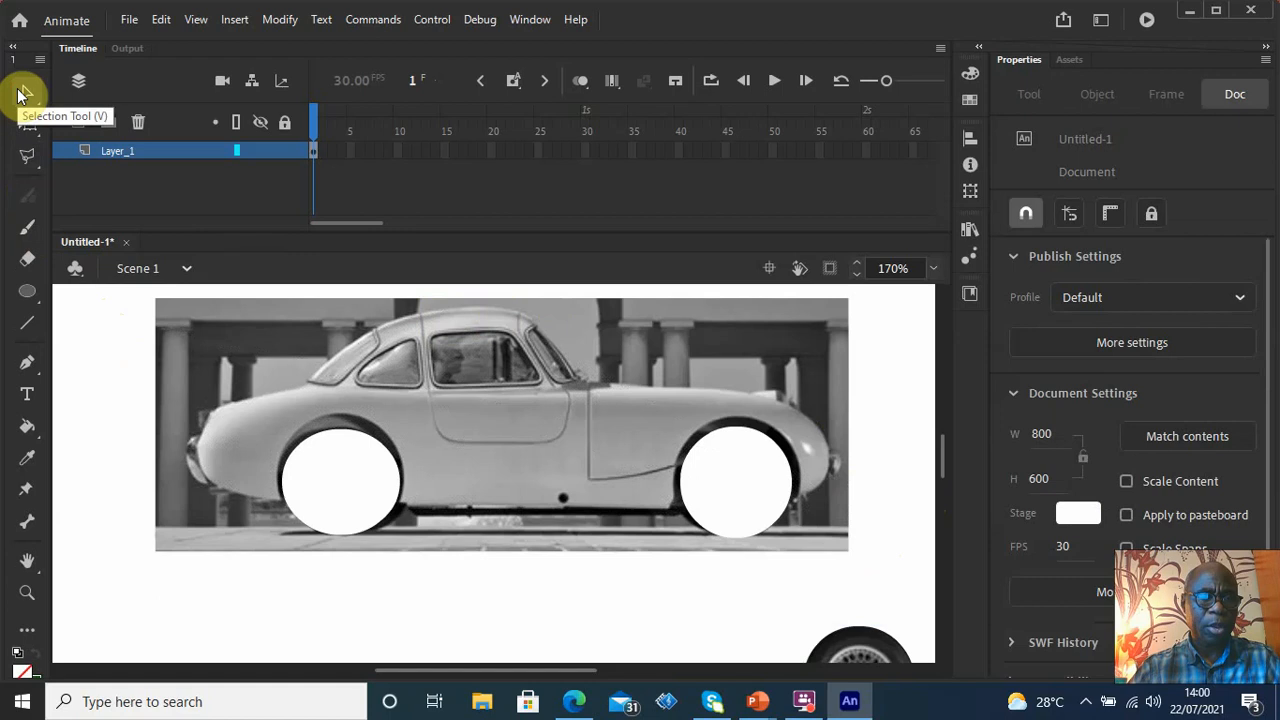
Outline the car body with the Polygon Tool along the underside, rear, roof and bonnet, and delete the selected background around it
{"action": "left_click", "coordinate": [26, 153]}
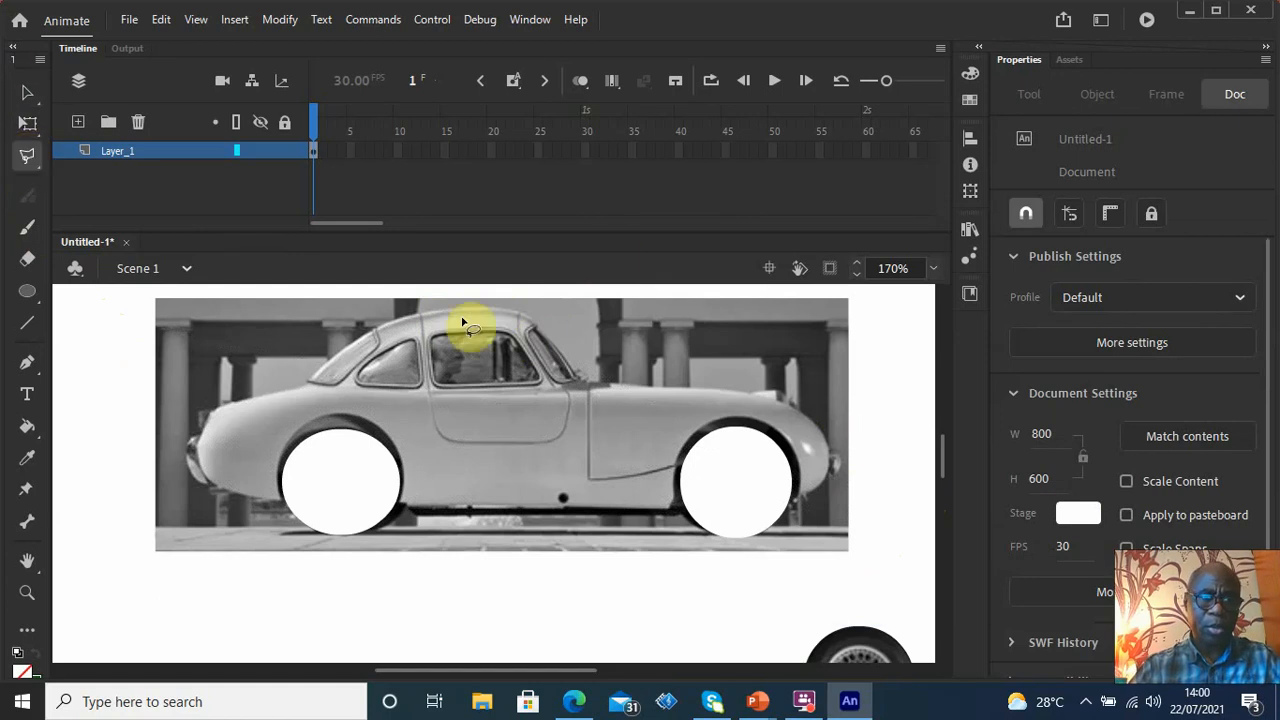
{"action": "left_click", "coordinate": [875, 480]}
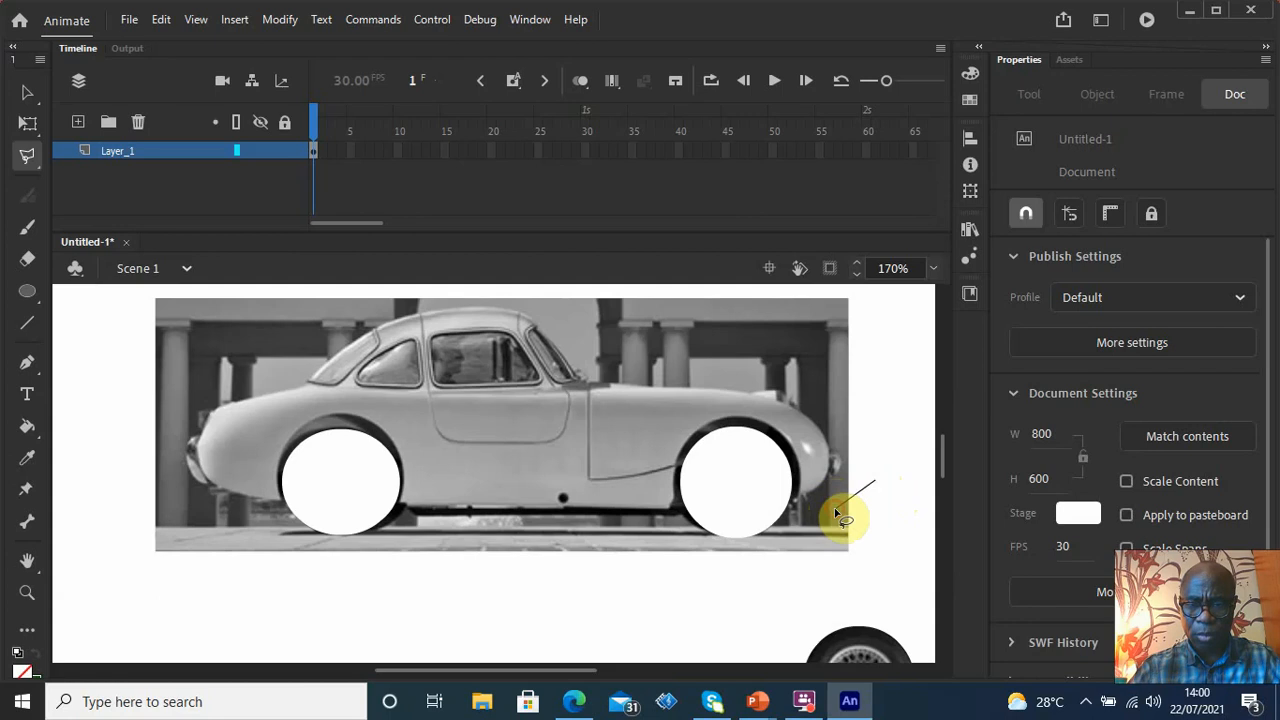
{"action": "left_click", "coordinate": [830, 509]}
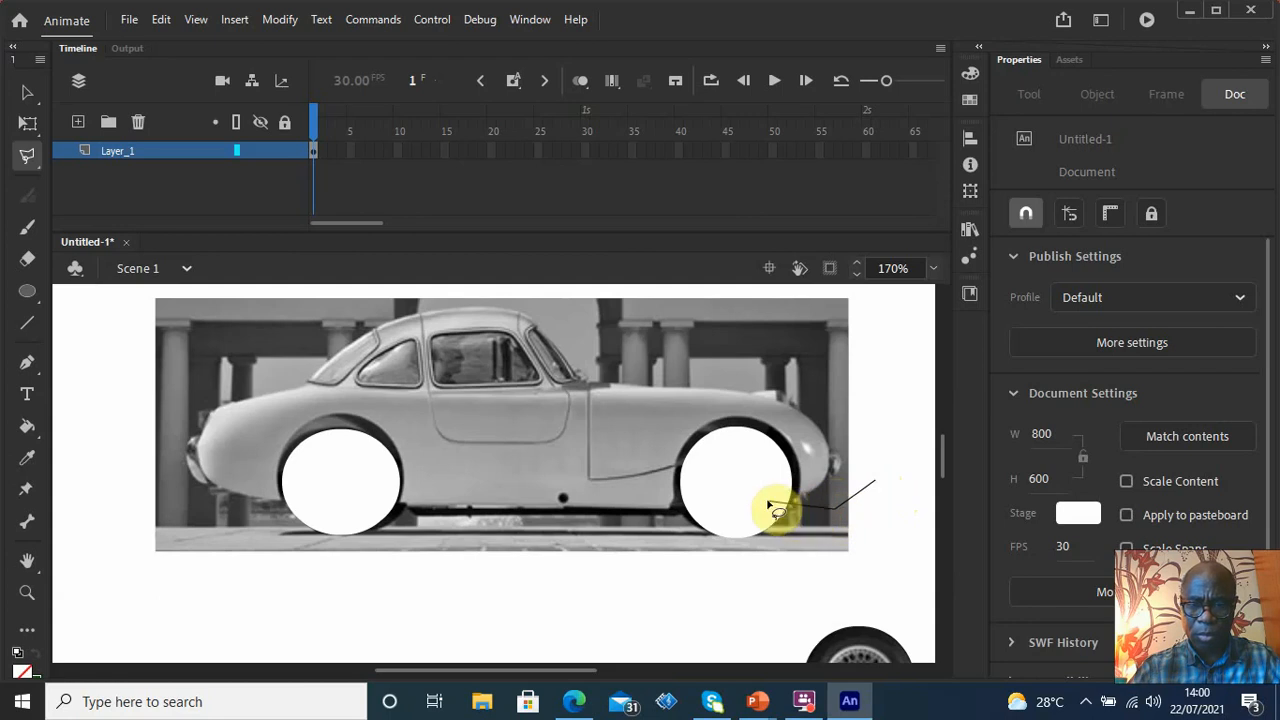
{"action": "left_click", "coordinate": [687, 506]}
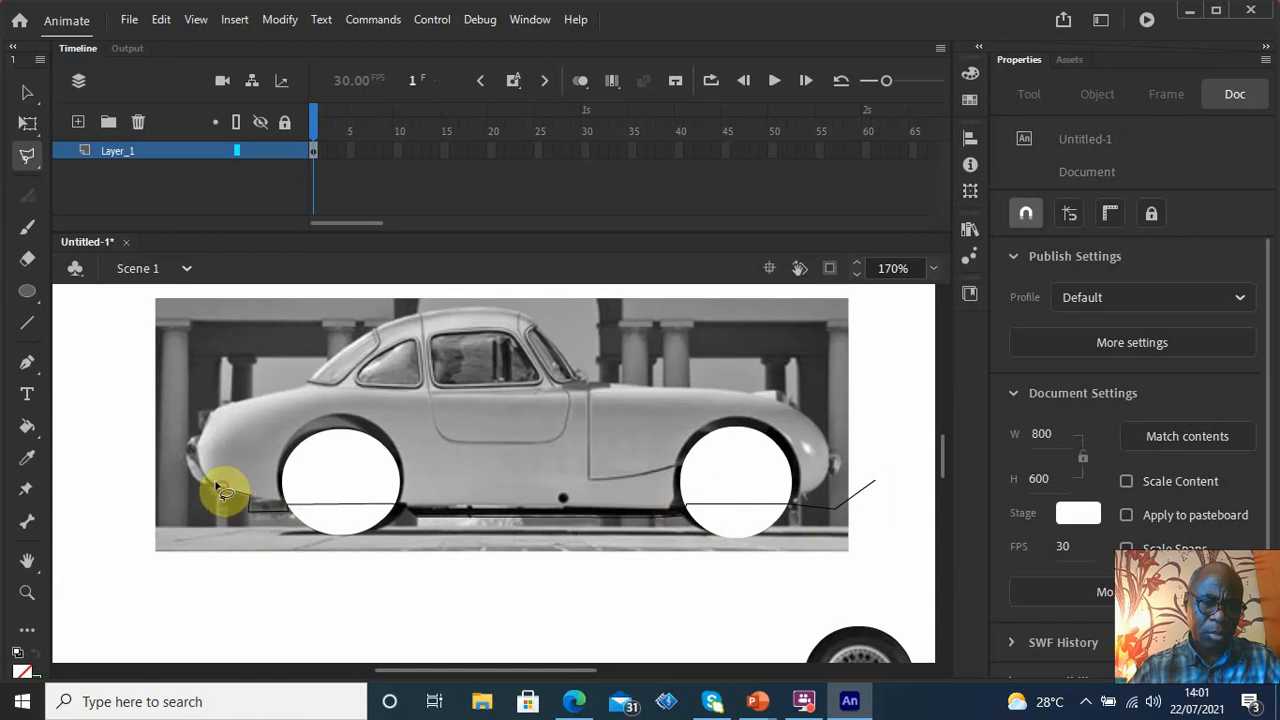
{"action": "left_click", "coordinate": [200, 434]}
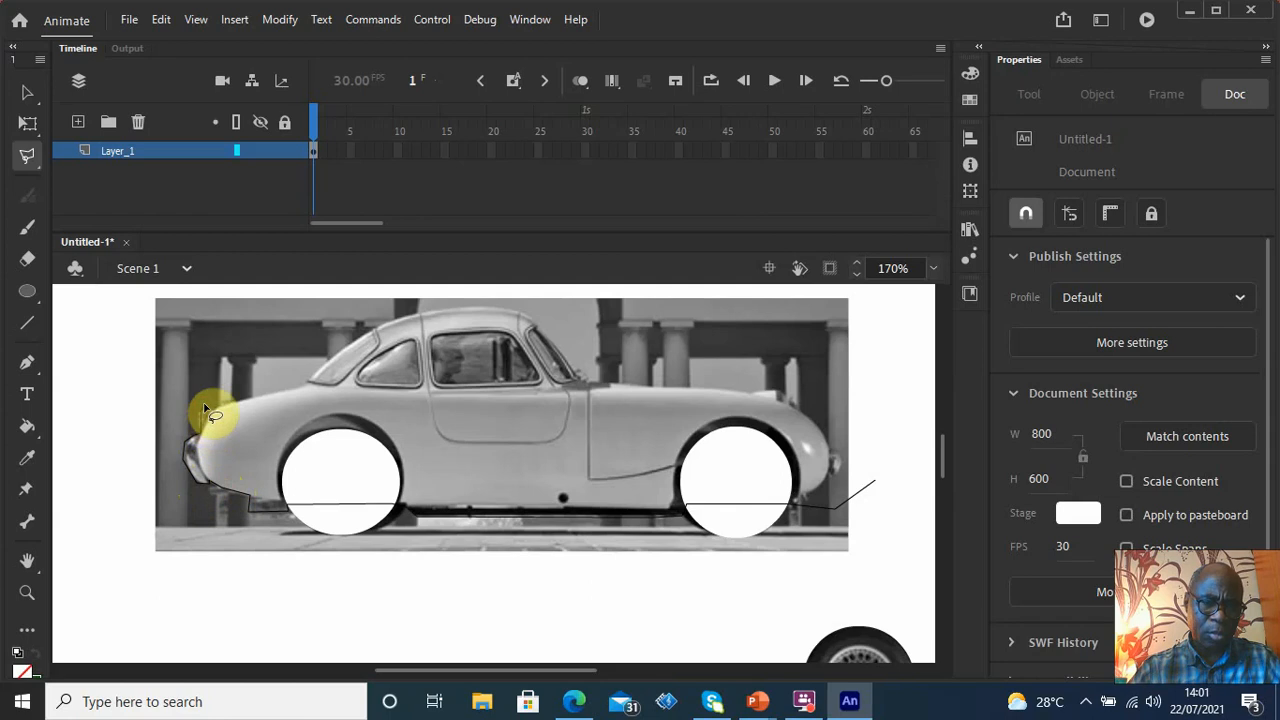
{"action": "left_click", "coordinate": [204, 406]}
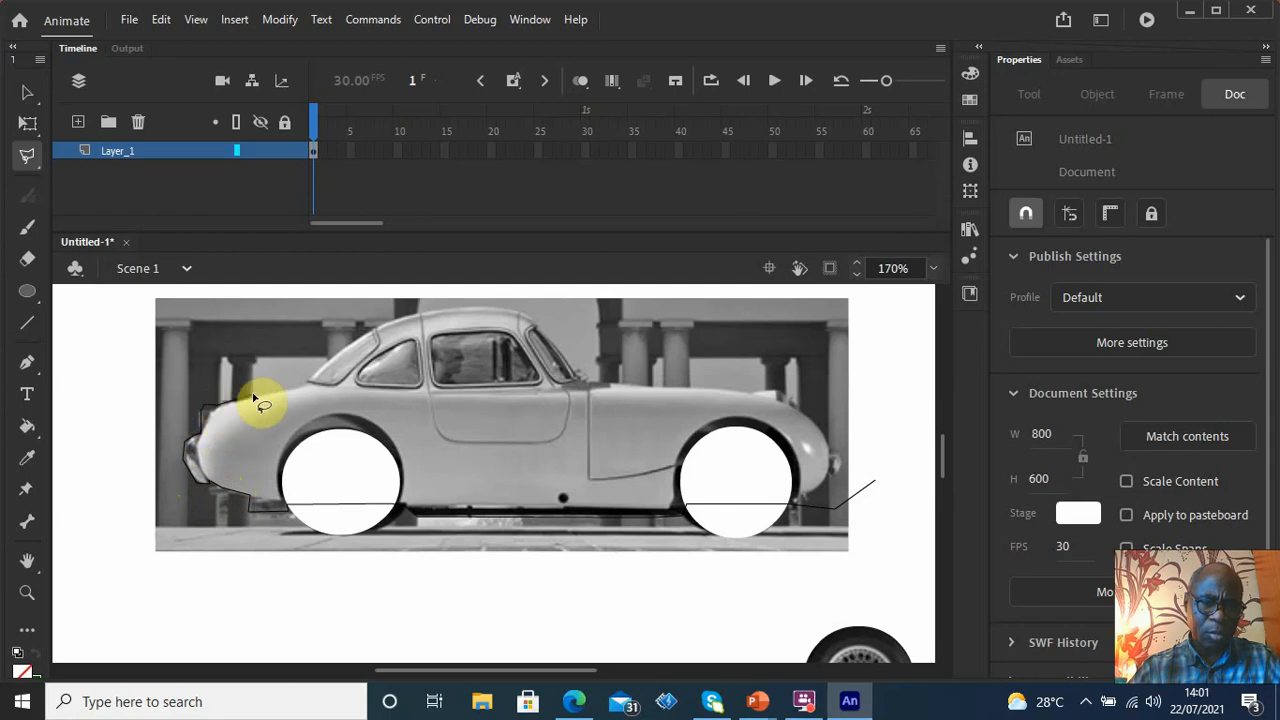
{"action": "left_click", "coordinate": [308, 387]}
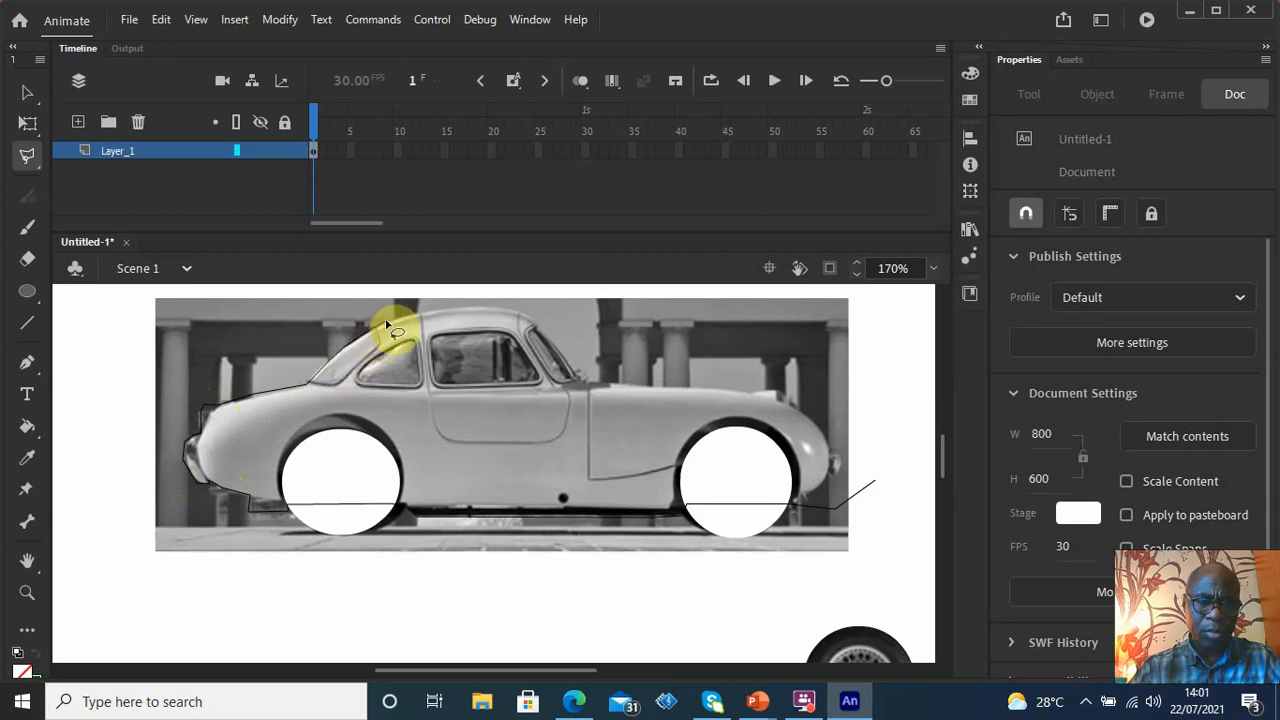
{"action": "left_click_drag", "start_coordinate": [389, 323], "coordinate": [438, 313]}
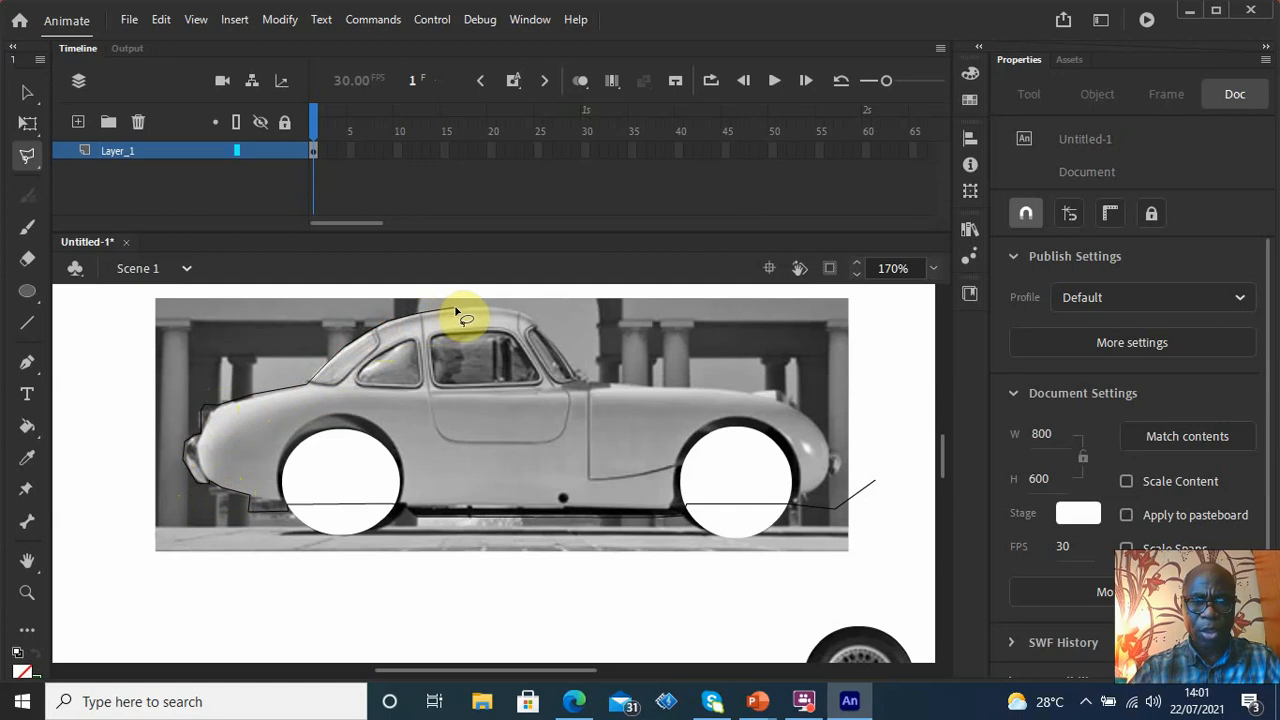
{"action": "mouse_move", "coordinate": [456, 312]}
{"action": "left_mouse_down"}
{"action": "mouse_move", "coordinate": [522, 318]}
{"action": "mouse_move", "coordinate": [590, 384]}
{"action": "mouse_move", "coordinate": [778, 395]}
{"action": "mouse_move", "coordinate": [843, 459]}
{"action": "mouse_move", "coordinate": [837, 480]}
{"action": "mouse_move", "coordinate": [802, 501]}
{"action": "left_mouse_up"}
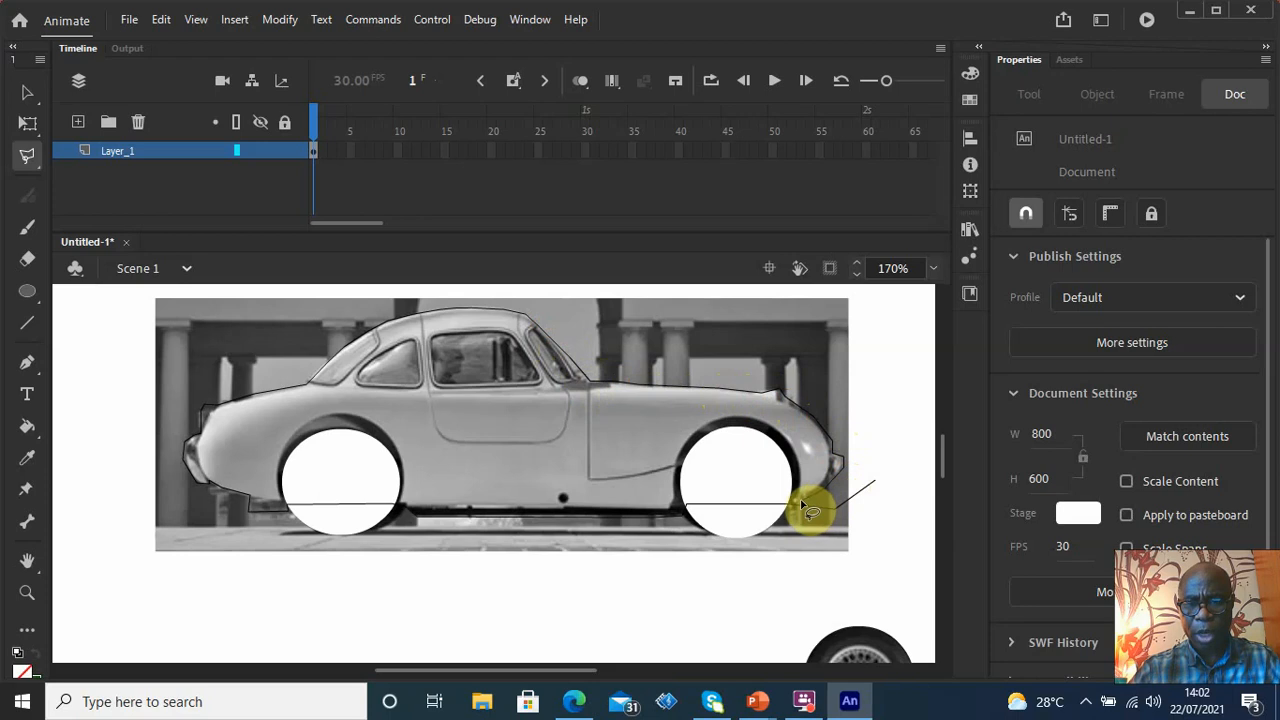
{"action": "mouse_move", "coordinate": [802, 501]}
{"action": "left_mouse_down"}
{"action": "mouse_move", "coordinate": [914, 432]}
{"action": "mouse_move", "coordinate": [899, 296]}
{"action": "mouse_move", "coordinate": [295, 292]}
{"action": "mouse_move", "coordinate": [156, 306]}
{"action": "mouse_move", "coordinate": [110, 291]}
{"action": "mouse_move", "coordinate": [131, 429]}
{"action": "mouse_move", "coordinate": [133, 592]}
{"action": "mouse_move", "coordinate": [725, 592]}
{"action": "mouse_move", "coordinate": [894, 561]}
{"action": "mouse_move", "coordinate": [874, 485]}
{"action": "left_mouse_up"}
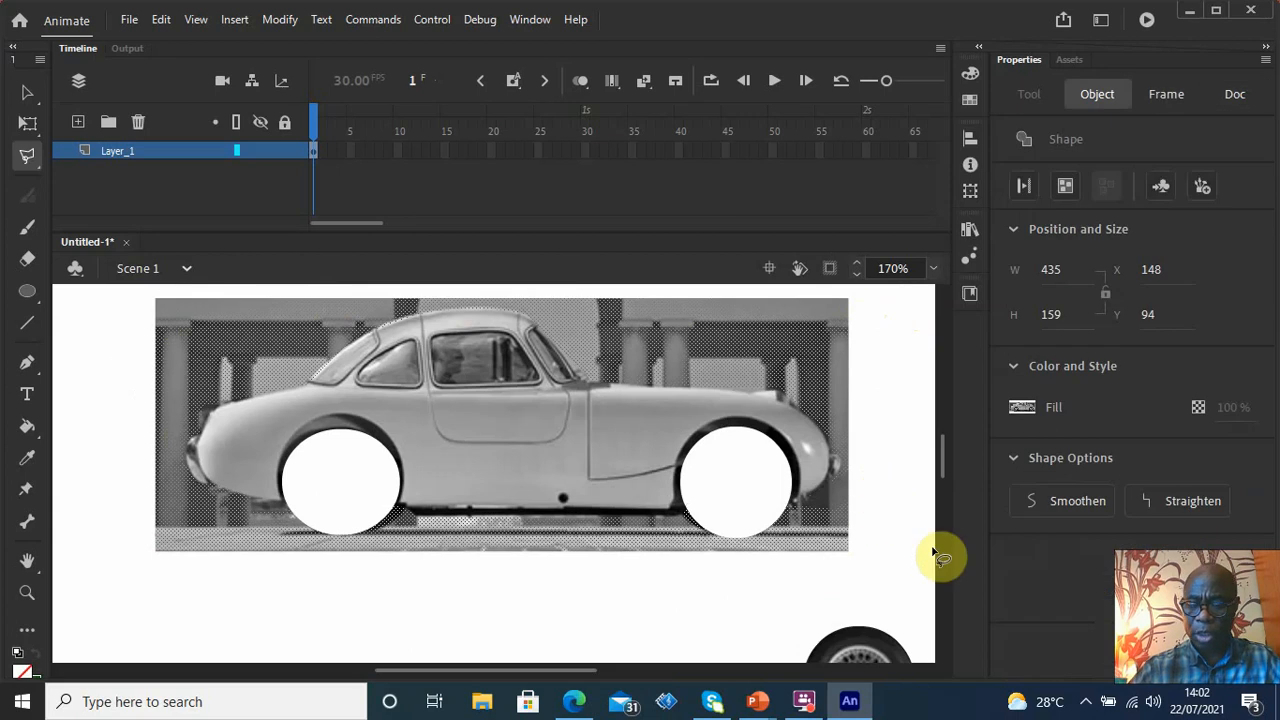
{"action": "key", "text": "Delete"}
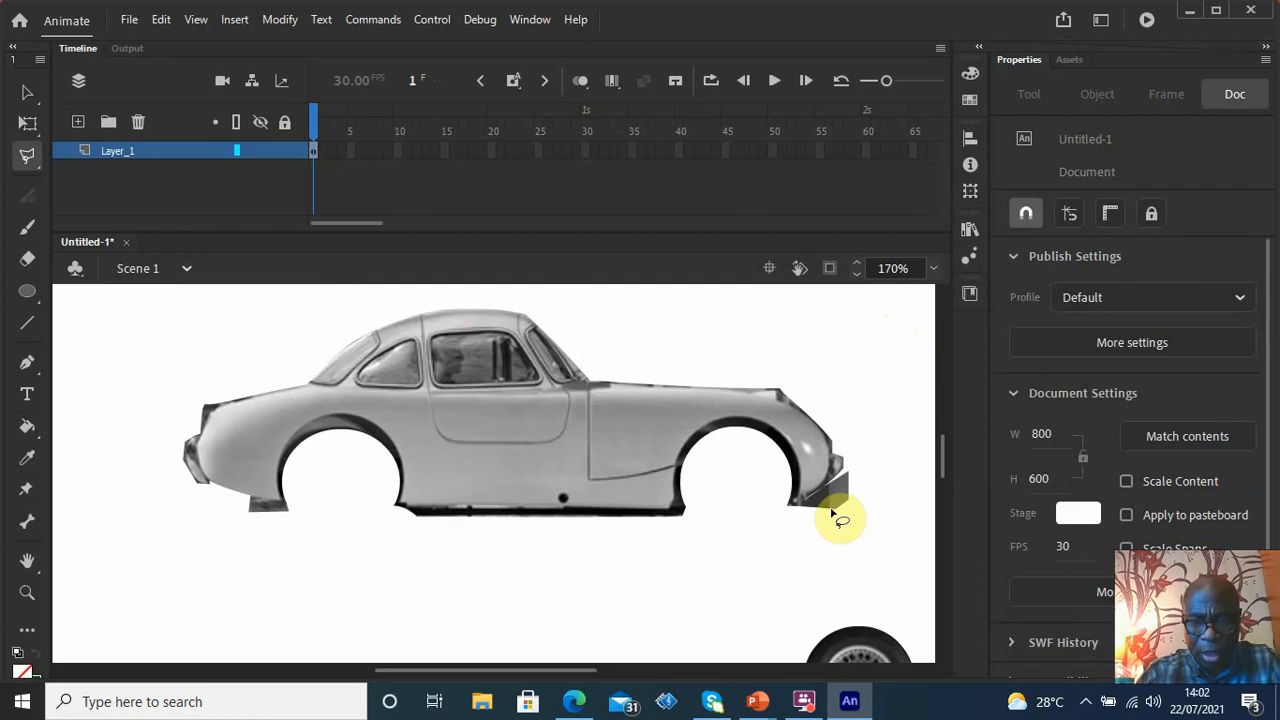
Outline the leftover background piece below the front bumper with the Polygon Tool and delete it
{"action": "left_click", "coordinate": [840, 514]}
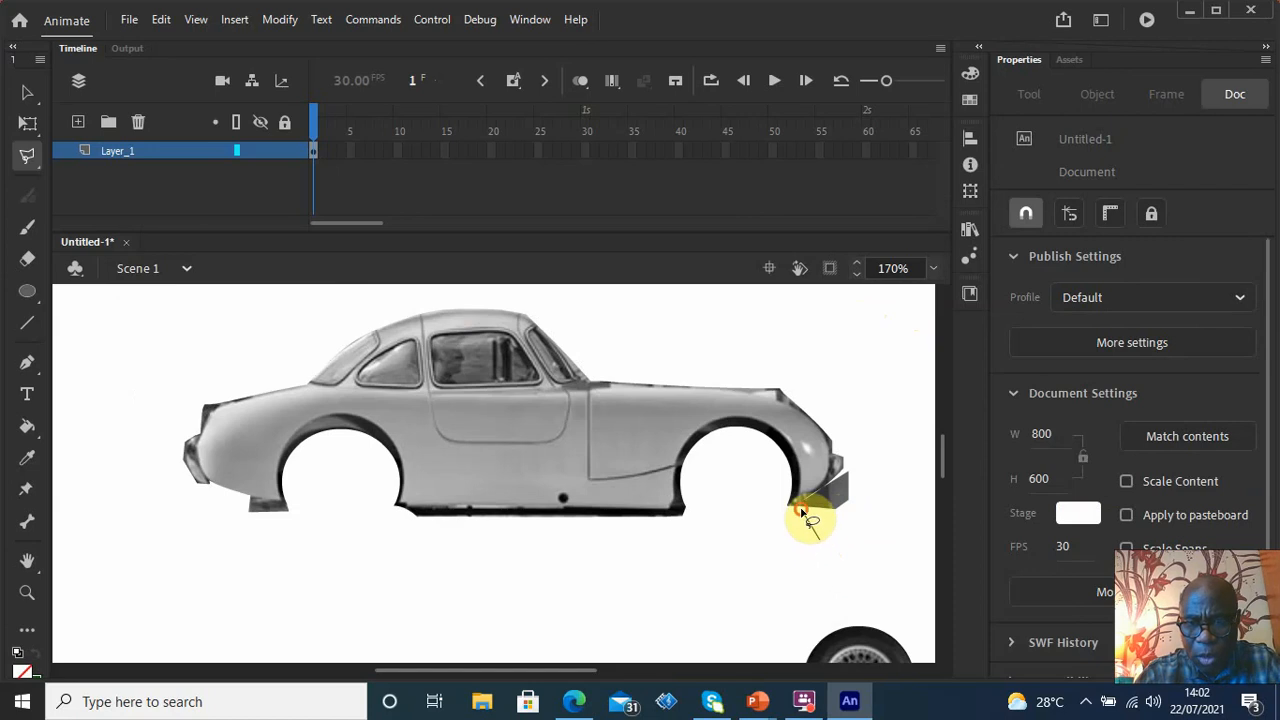
{"action": "left_click", "coordinate": [803, 500]}
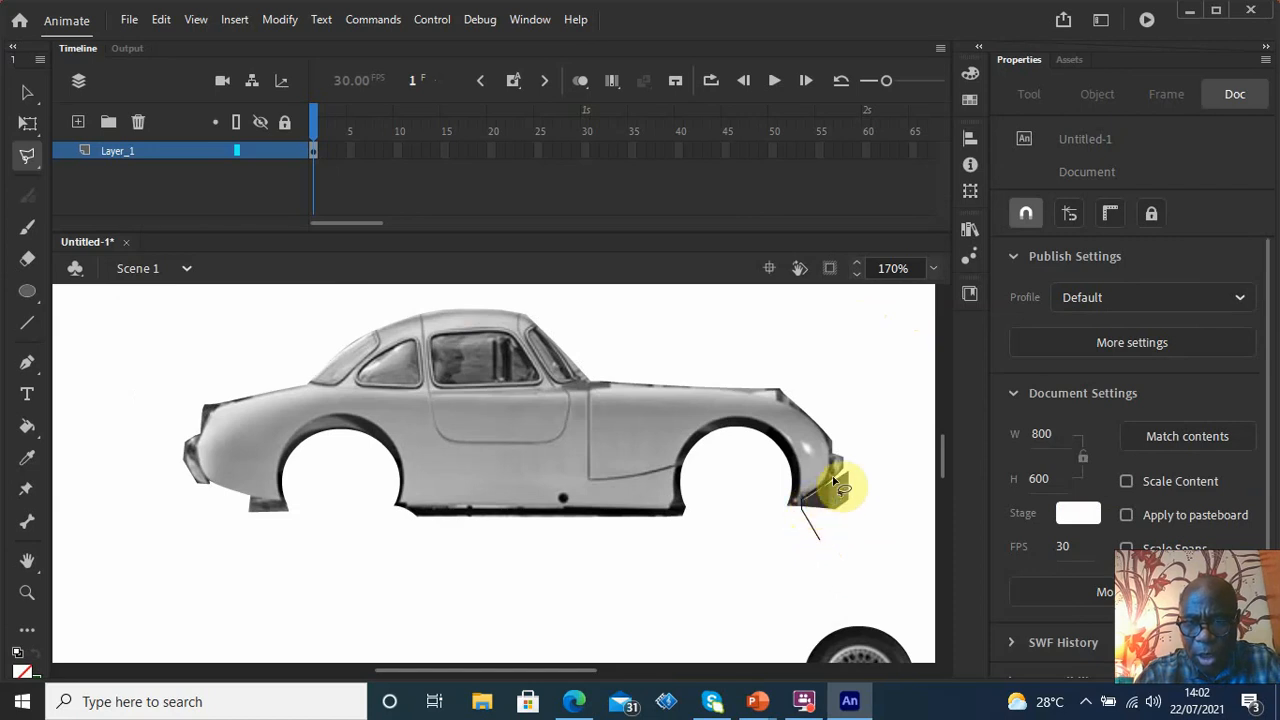
{"action": "left_click", "coordinate": [862, 456]}
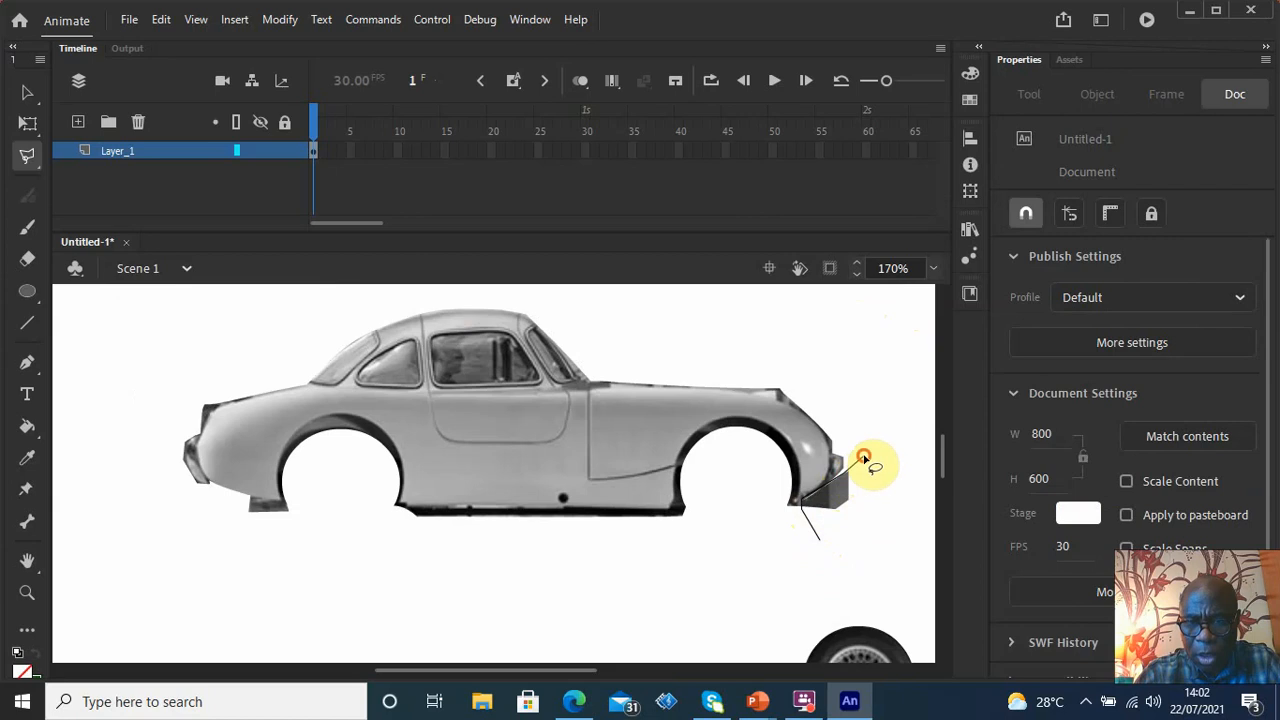
{"action": "left_click", "coordinate": [890, 494]}
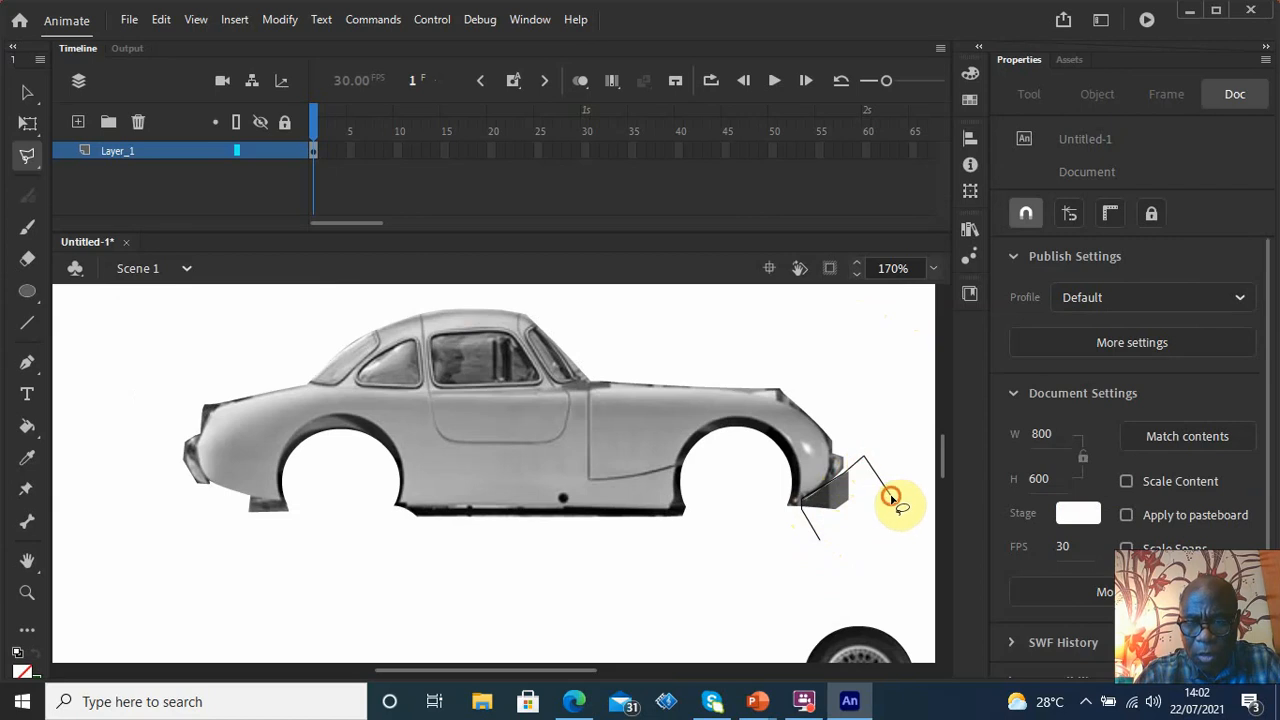
{"action": "double_click", "coordinate": [815, 535]}
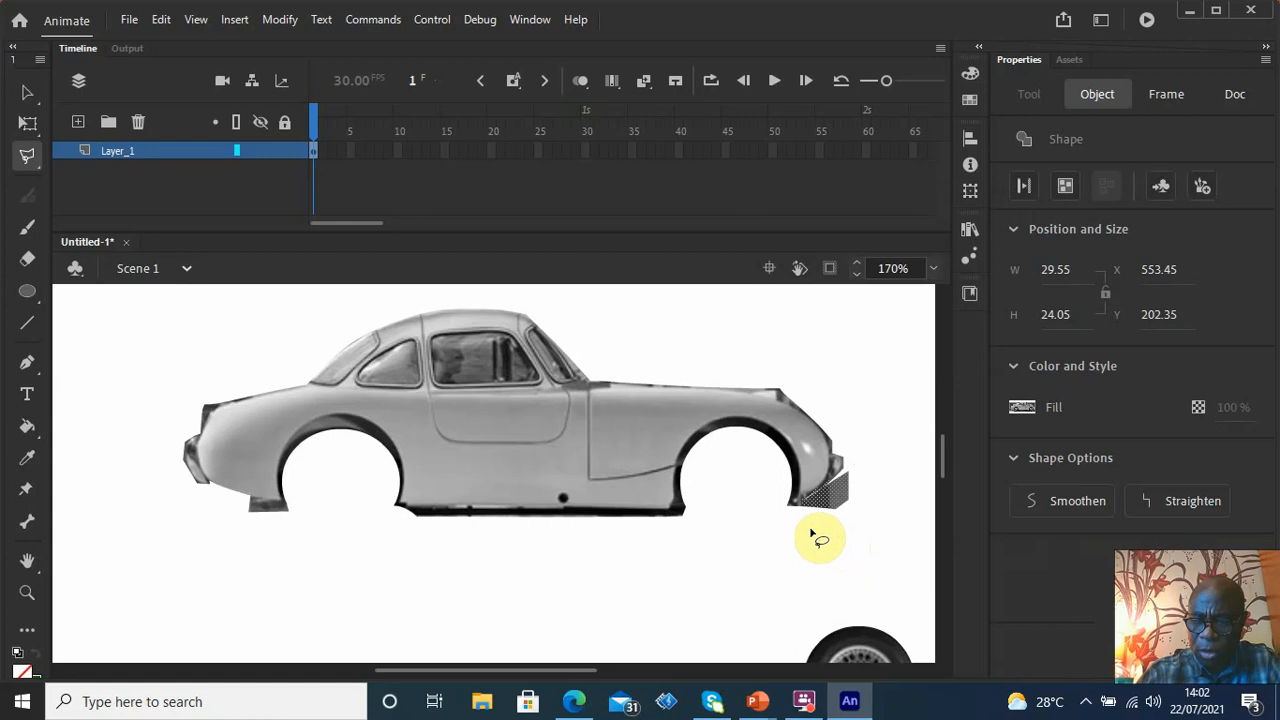
{"action": "key", "text": "Delete"}
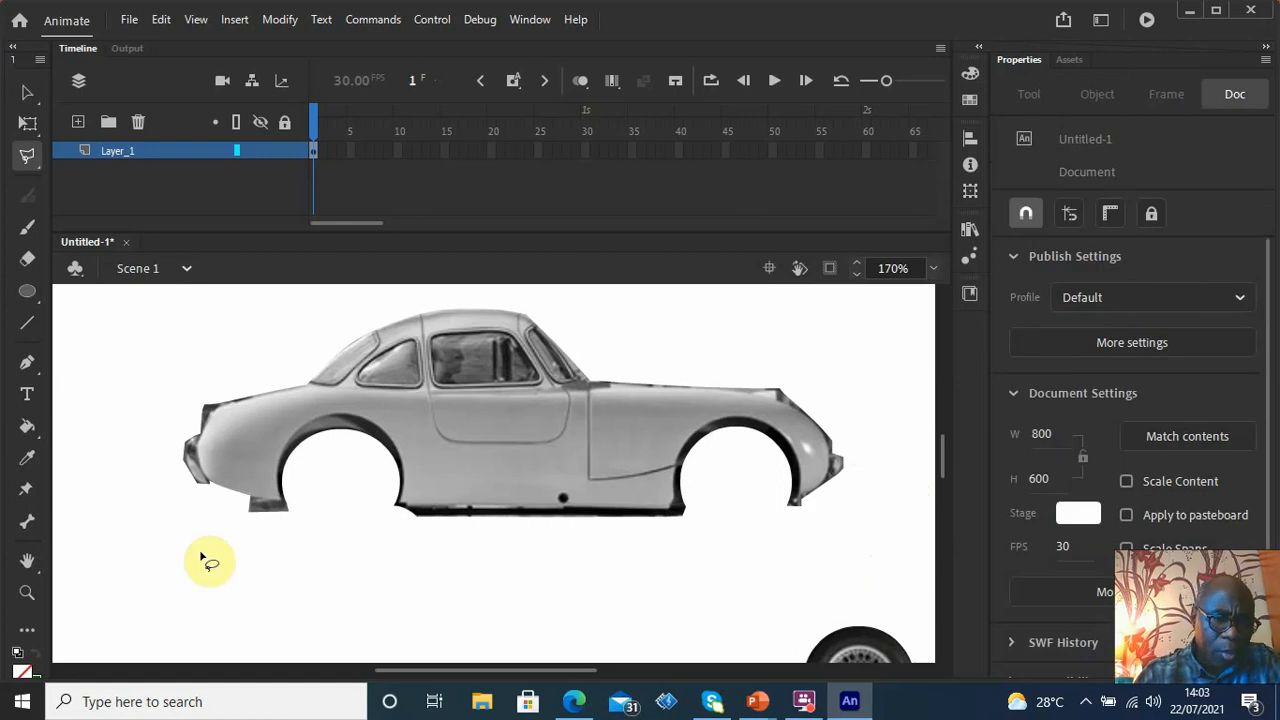
Trim the leftover background beneath the tail behind the rear wheel arch and along the upper edge of the rear body up to the rear window
{"action": "mouse_move", "coordinate": [320, 517]}
{"action": "left_mouse_down"}
{"action": "mouse_move", "coordinate": [252, 507]}
{"action": "mouse_move", "coordinate": [225, 538]}
{"action": "mouse_move", "coordinate": [318, 536]}
{"action": "mouse_move", "coordinate": [328, 524]}
{"action": "mouse_move", "coordinate": [314, 519]}
{"action": "left_mouse_up"}
{"action": "left_click", "coordinate": [313, 520]}
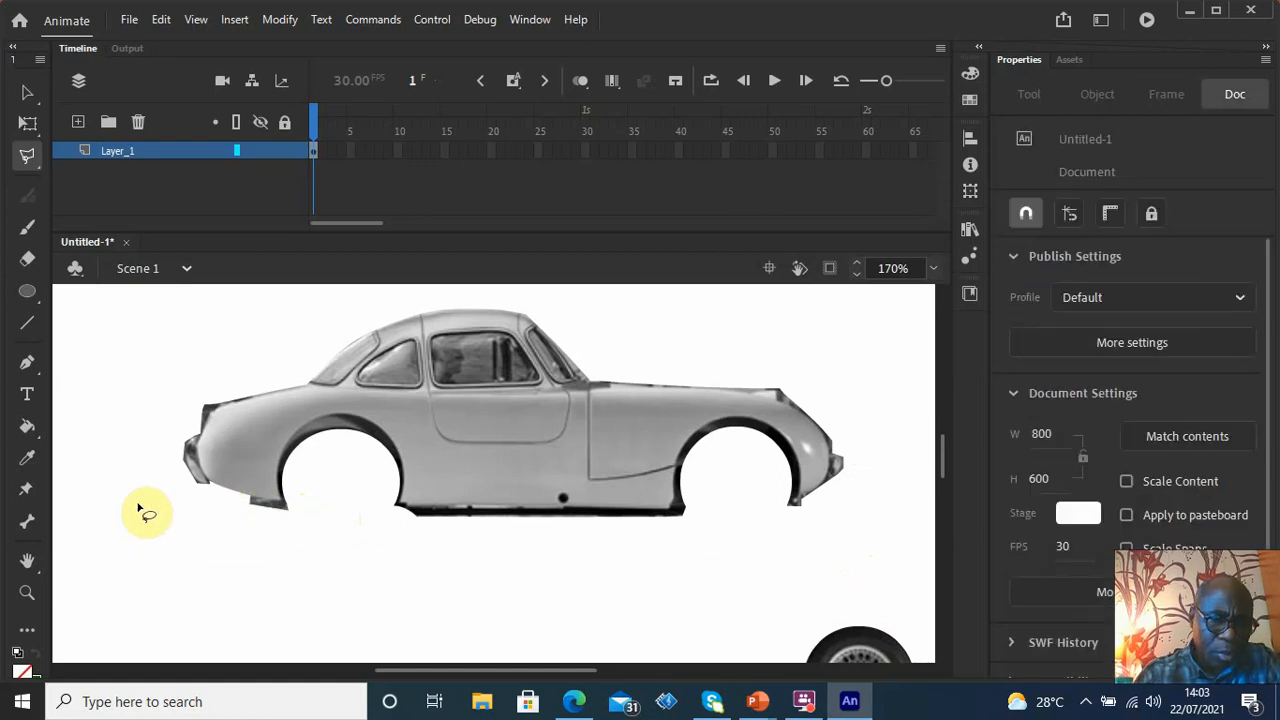
{"action": "mouse_move", "coordinate": [135, 513]}
{"action": "left_mouse_down"}
{"action": "mouse_move", "coordinate": [158, 463]}
{"action": "mouse_move", "coordinate": [147, 441]}
{"action": "mouse_move", "coordinate": [212, 428]}
{"action": "left_mouse_up"}
{"action": "scroll", "coordinate": [157, 443], "scroll_direction": "up", "scroll_amount": 1}
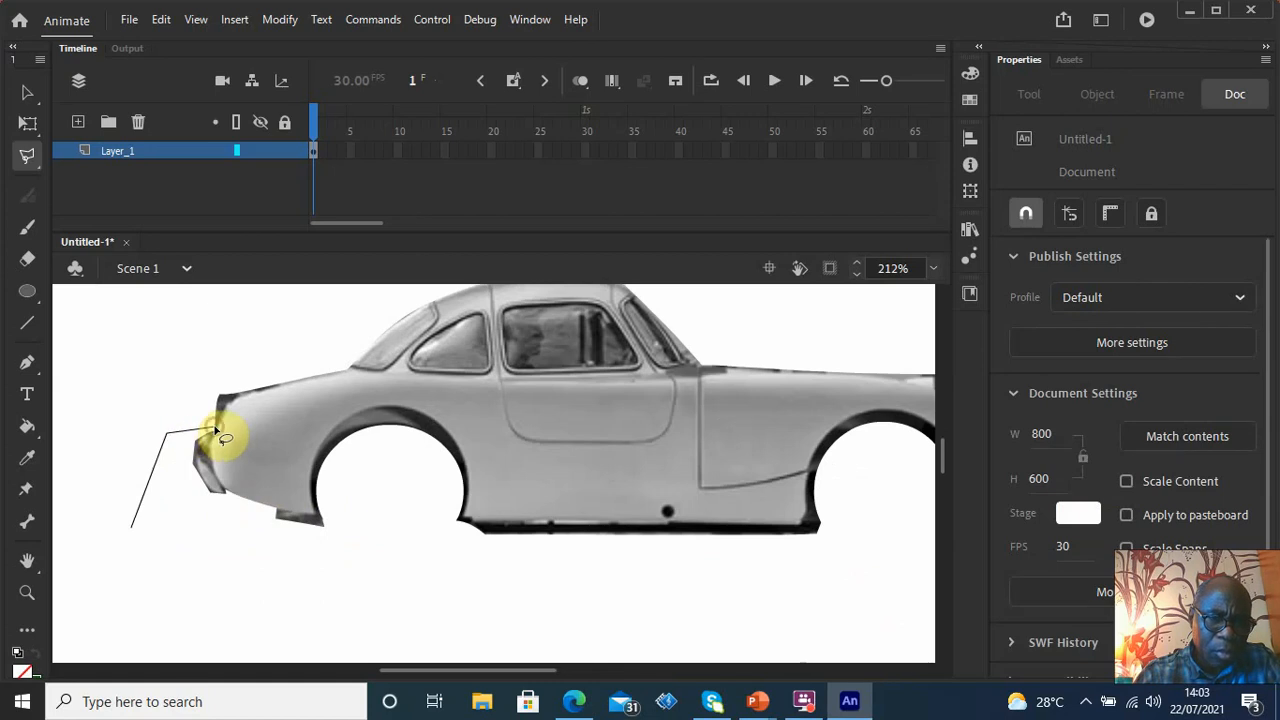
{"action": "mouse_move", "coordinate": [214, 430]}
{"action": "left_mouse_down"}
{"action": "mouse_move", "coordinate": [237, 398]}
{"action": "mouse_move", "coordinate": [349, 372]}
{"action": "left_mouse_up"}
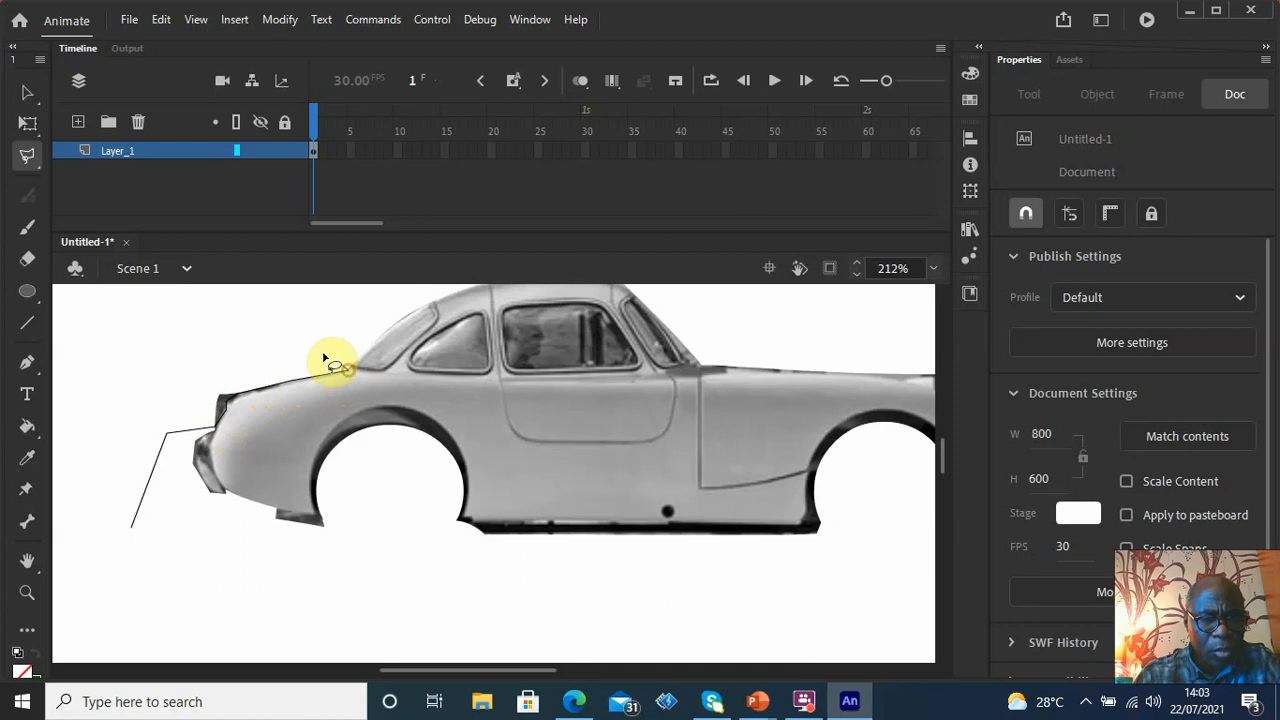
{"action": "left_click", "coordinate": [290, 328]}
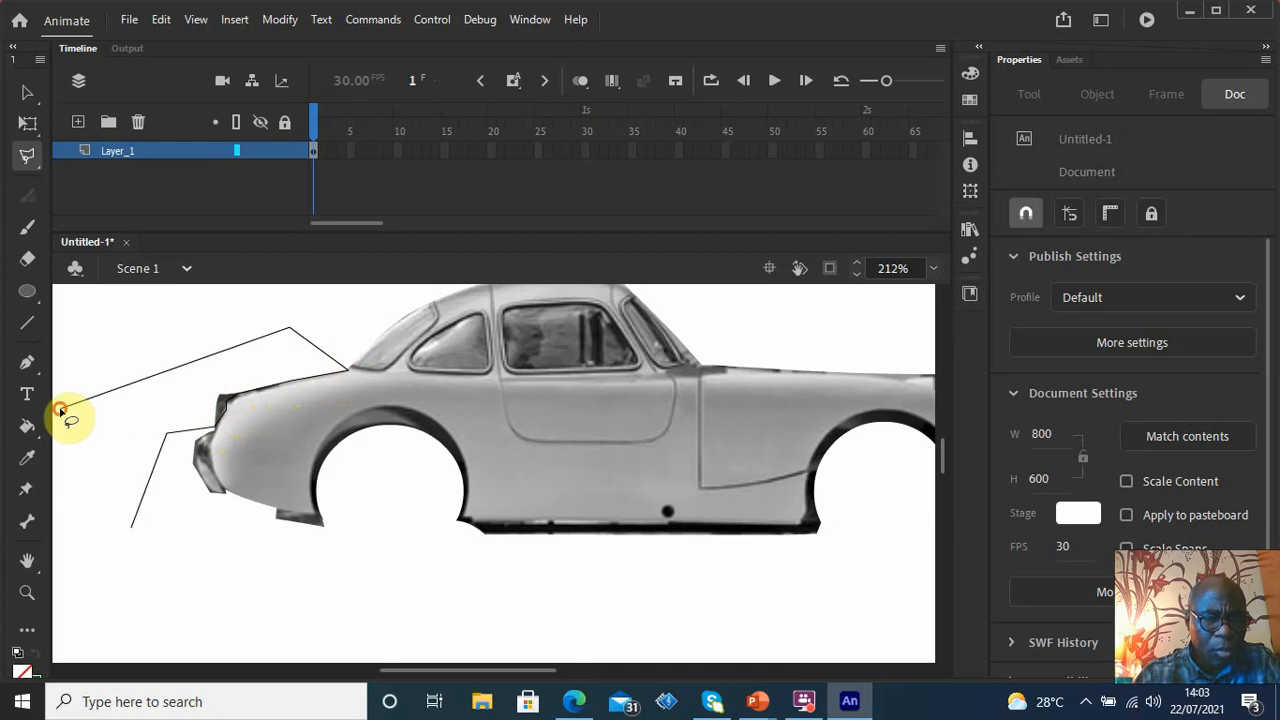
{"action": "left_click", "coordinate": [60, 408]}
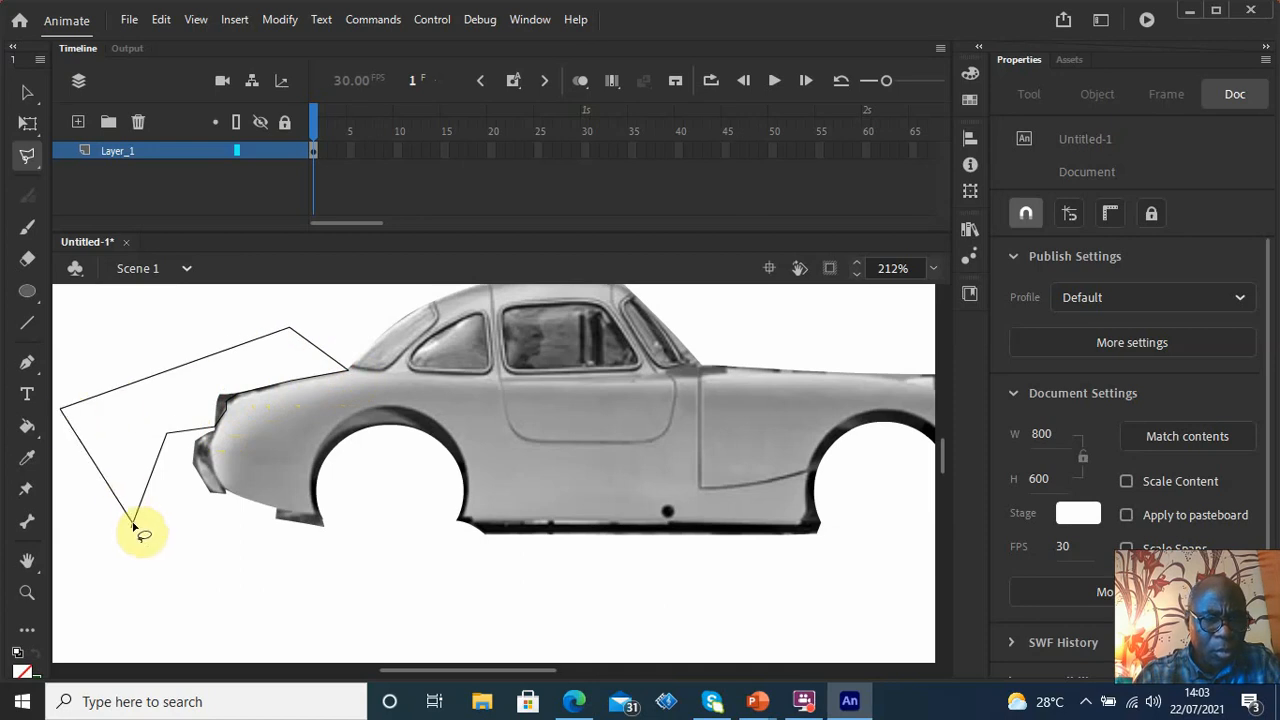
{"action": "double_click", "coordinate": [135, 527]}
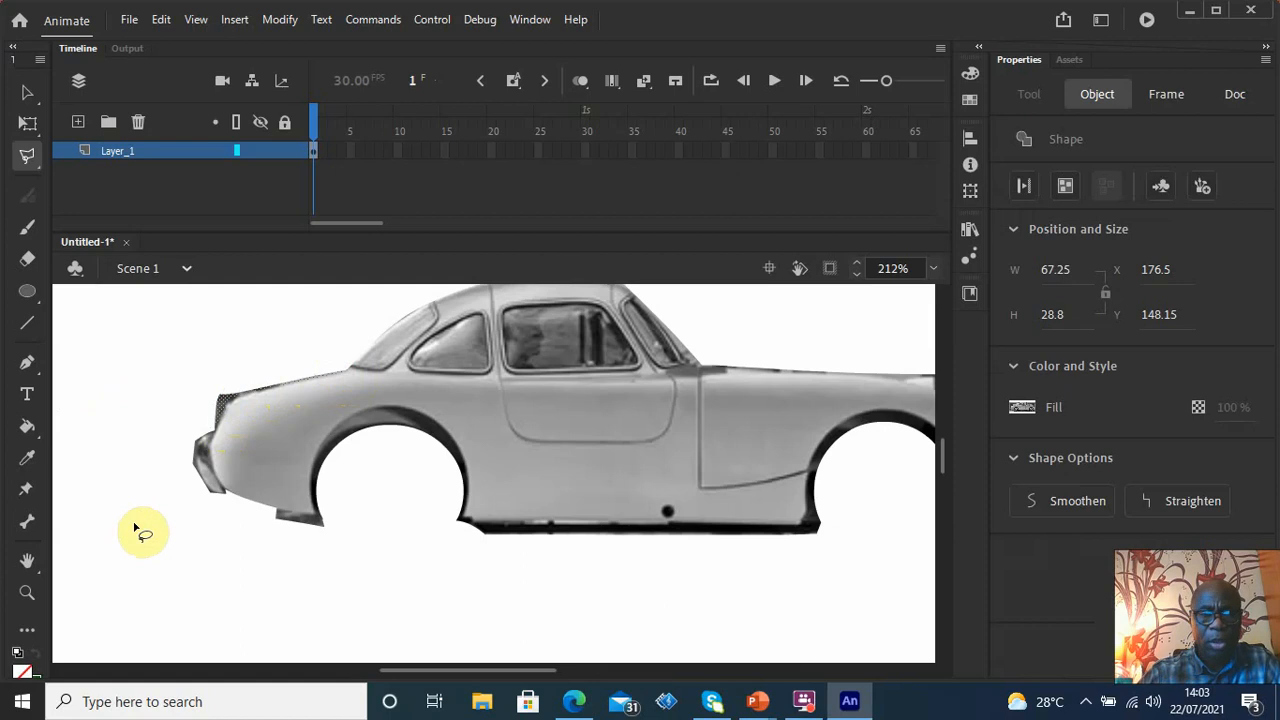
{"action": "key", "text": "Delete"}
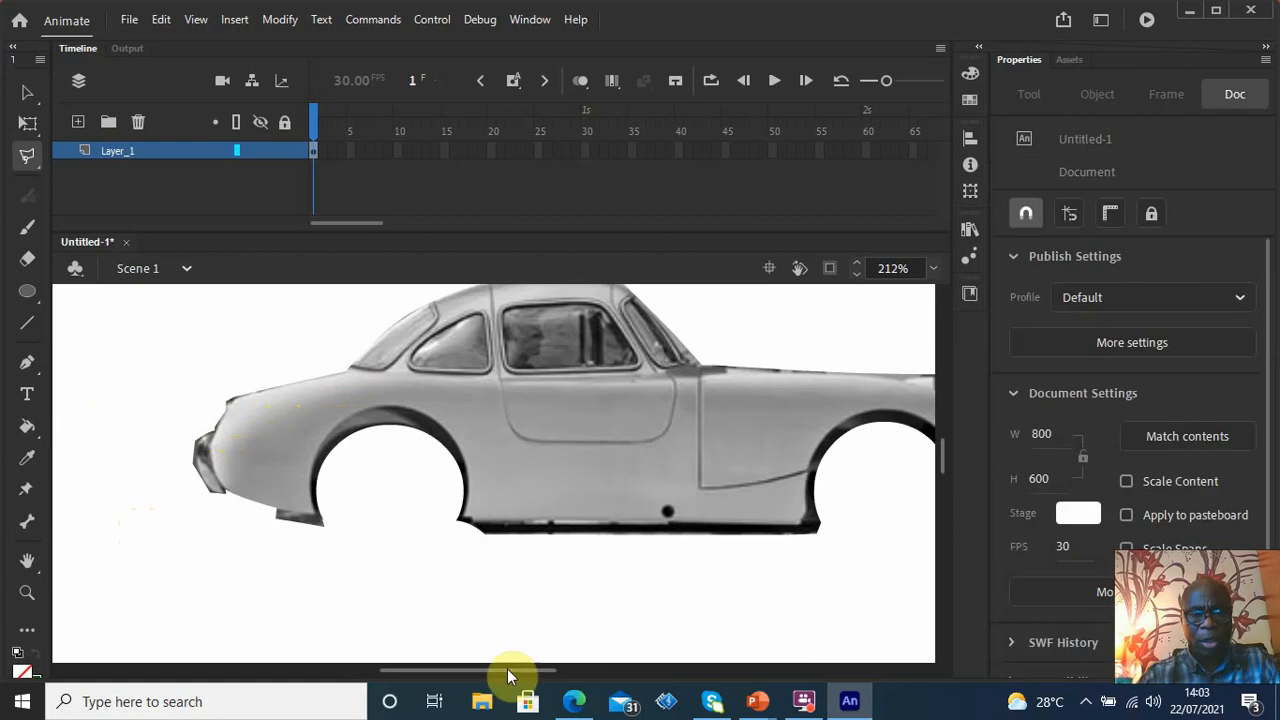
Set the stage zoom to 100% and group the cut-out car body
{"action": "left_click_drag", "start_coordinate": [508, 677], "coordinate": [530, 665]}
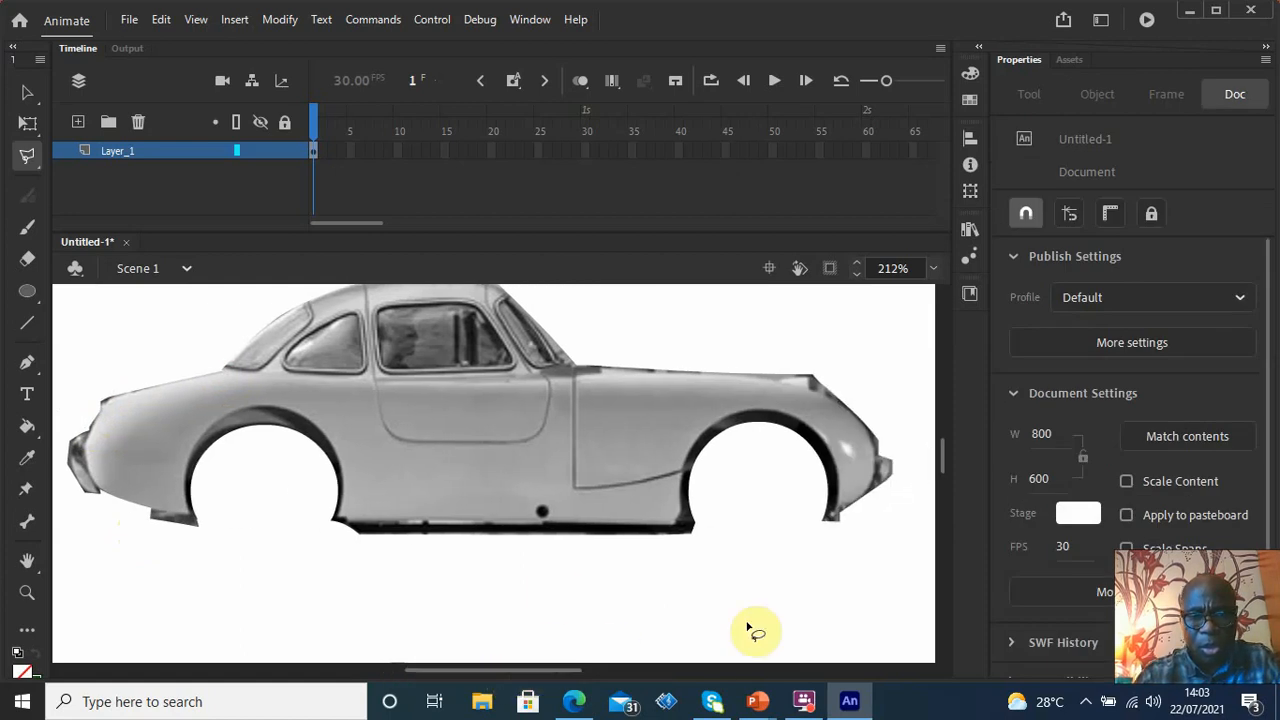
{"action": "left_click_drag", "start_coordinate": [941, 460], "coordinate": [949, 454]}
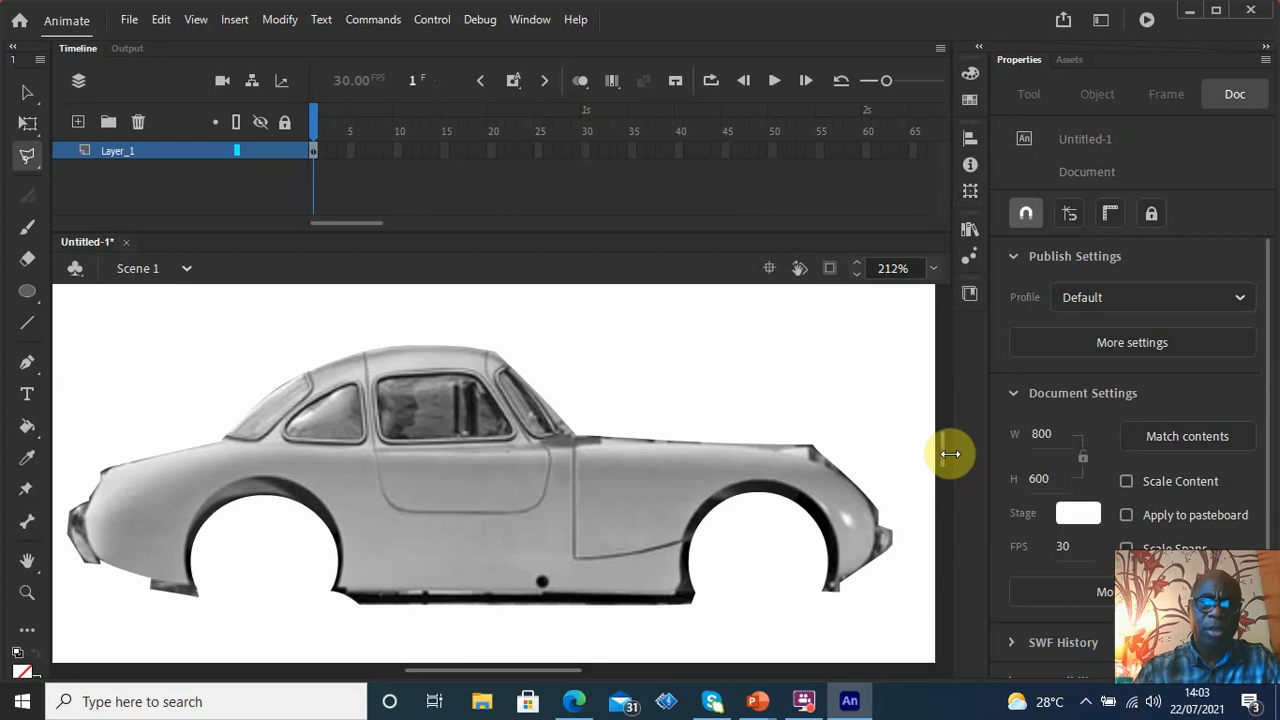
{"action": "left_click", "coordinate": [936, 268]}
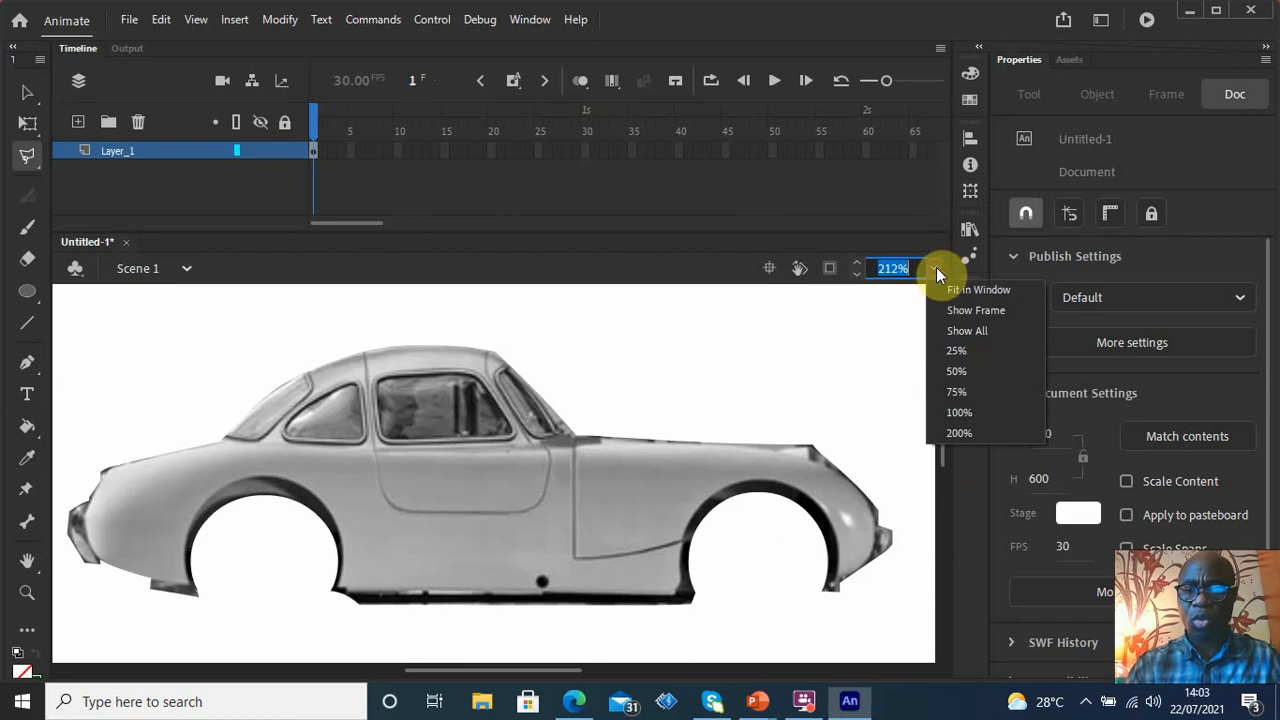
{"action": "left_click", "coordinate": [971, 411]}
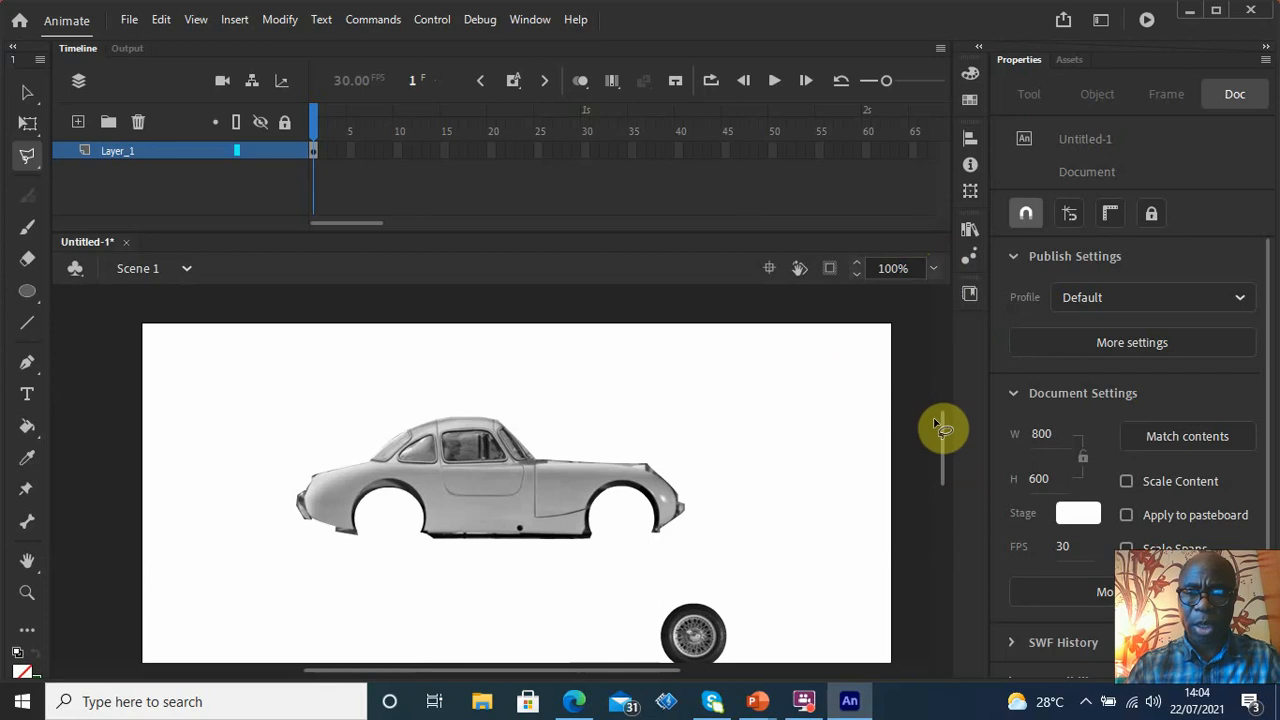
{"action": "left_click_drag", "start_coordinate": [942, 430], "coordinate": [942, 439]}
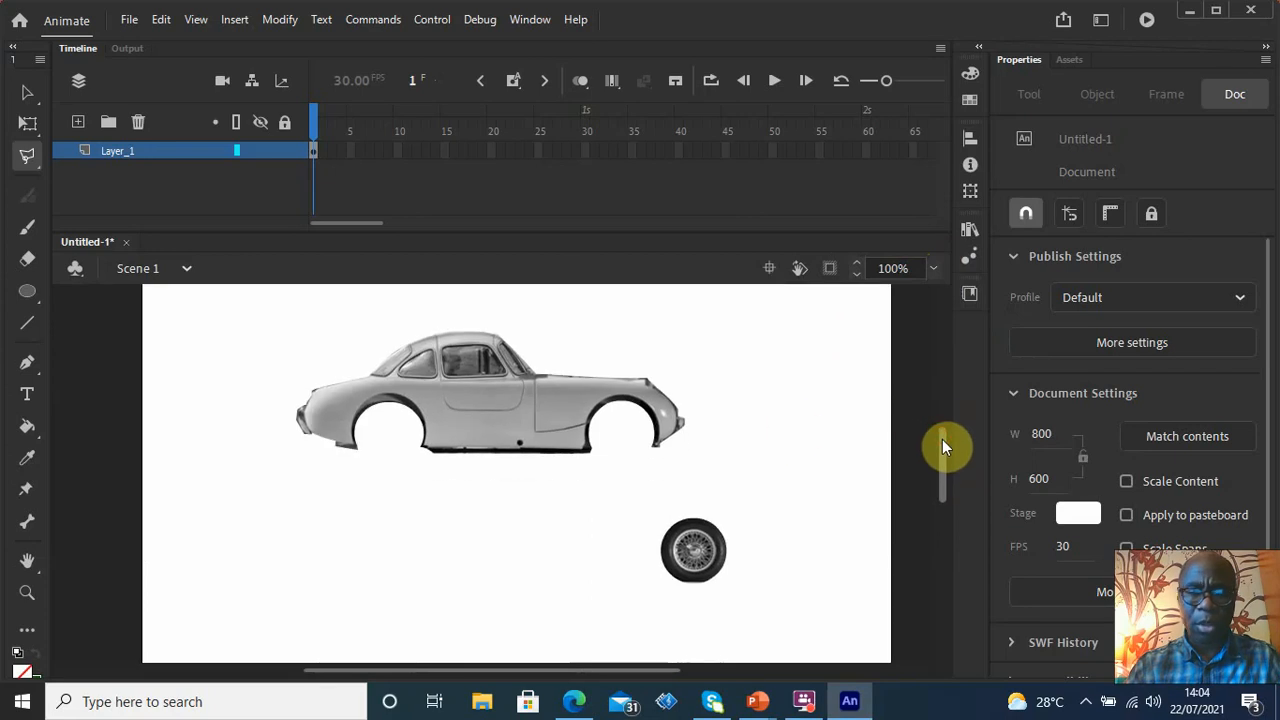
{"action": "left_click", "coordinate": [29, 93]}
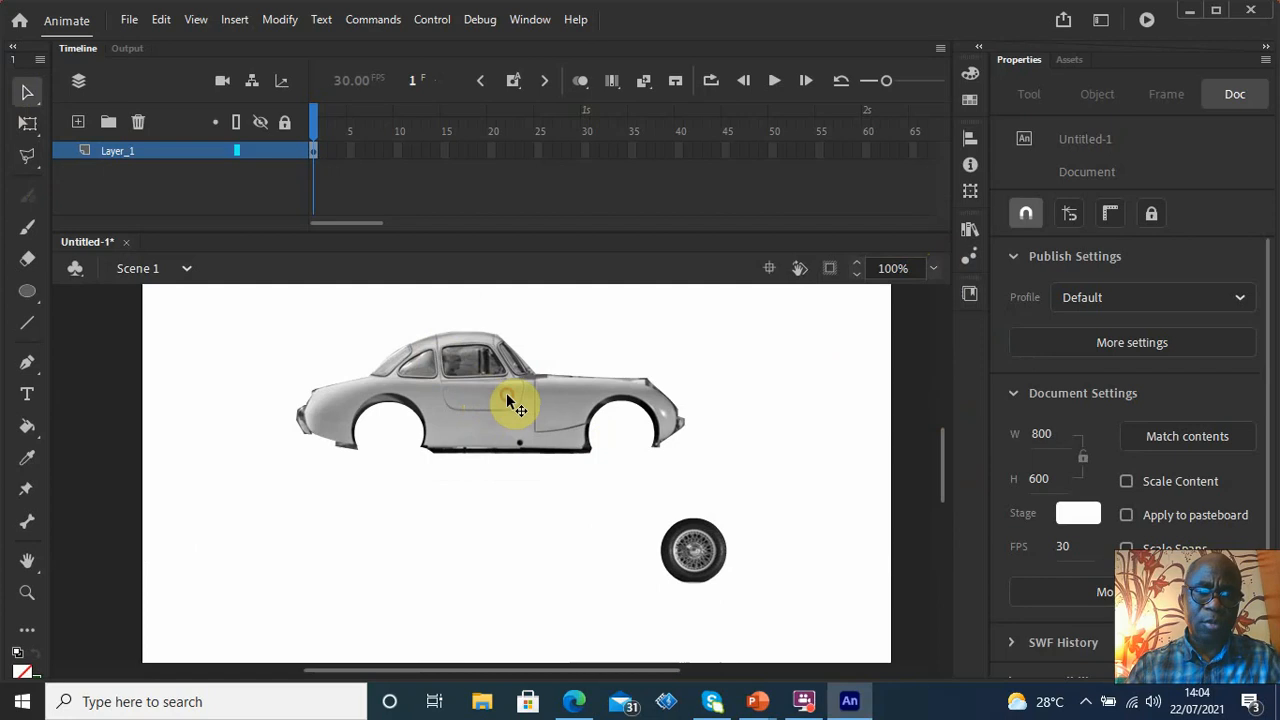
{"action": "left_click", "coordinate": [507, 397]}
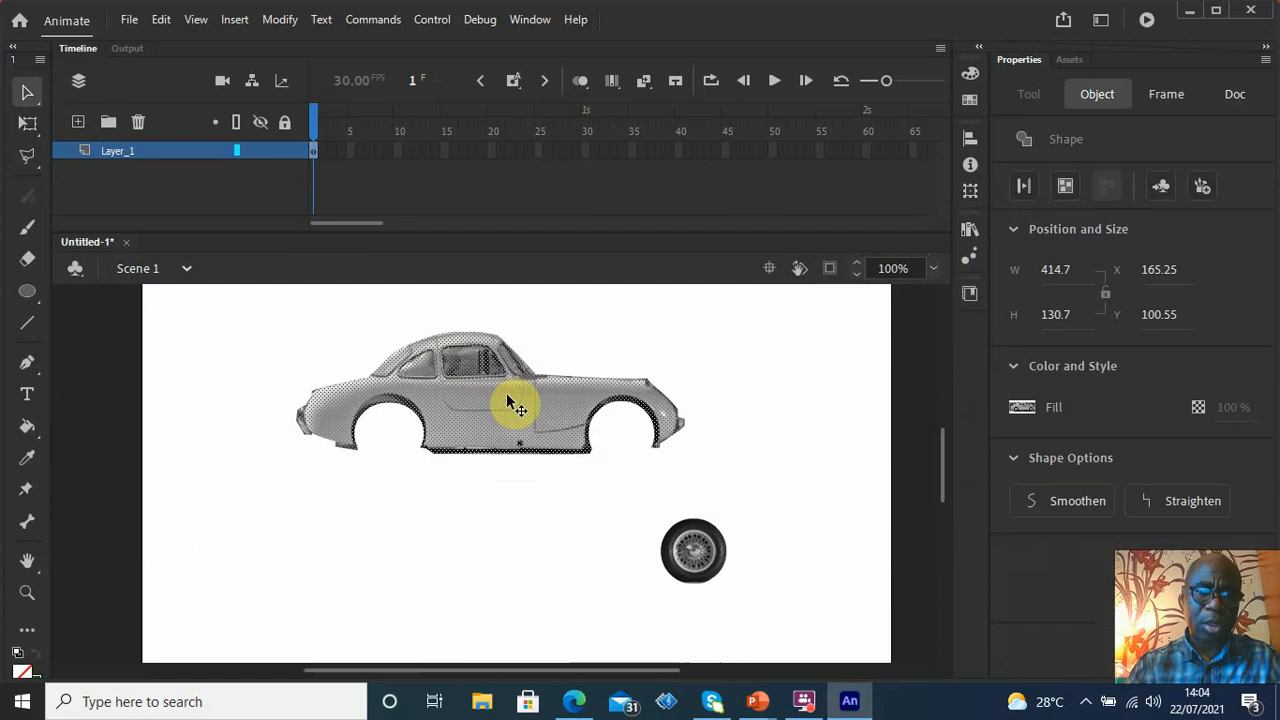
{"action": "left_click", "coordinate": [281, 19]}
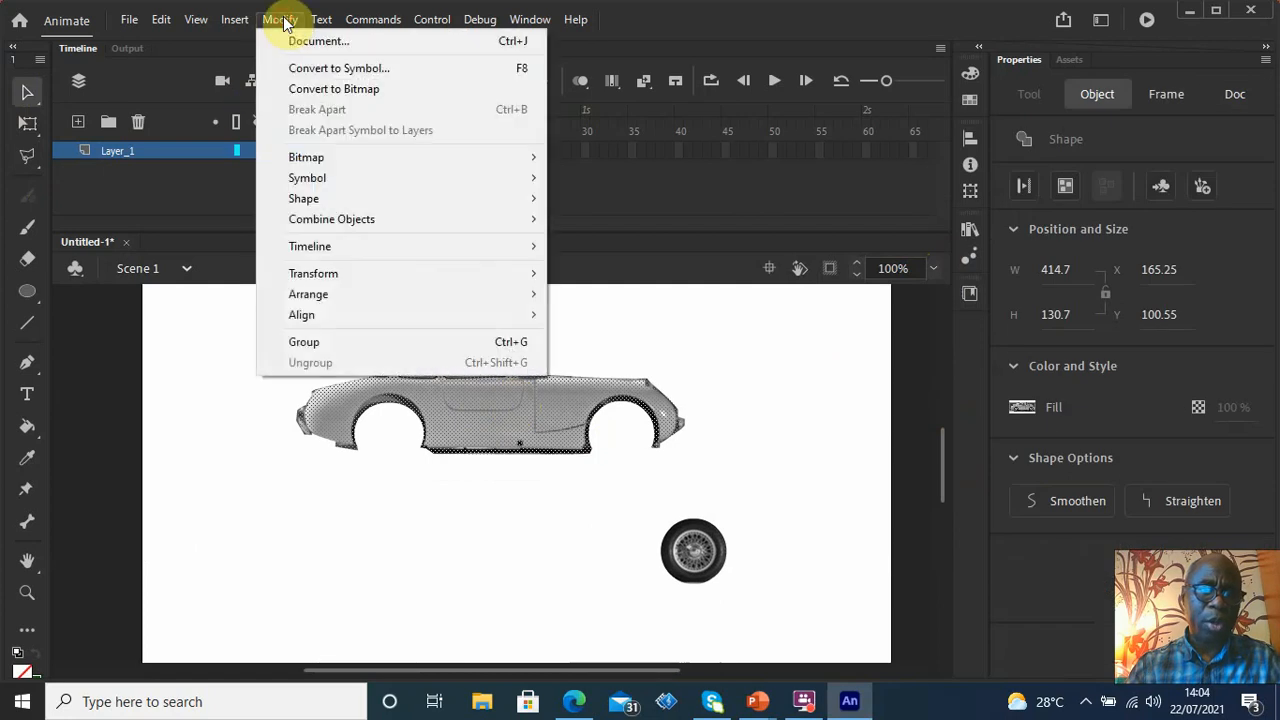
{"action": "left_click", "coordinate": [383, 343]}
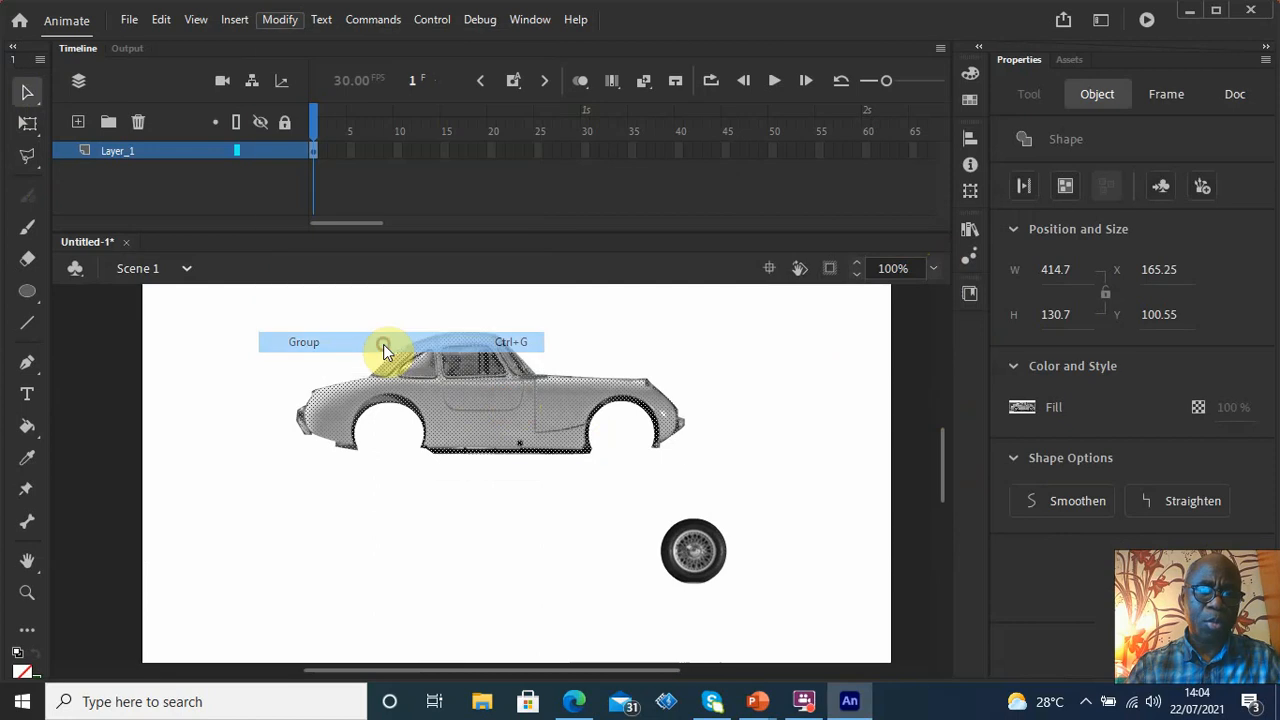
{"action": "left_click", "coordinate": [852, 460]}
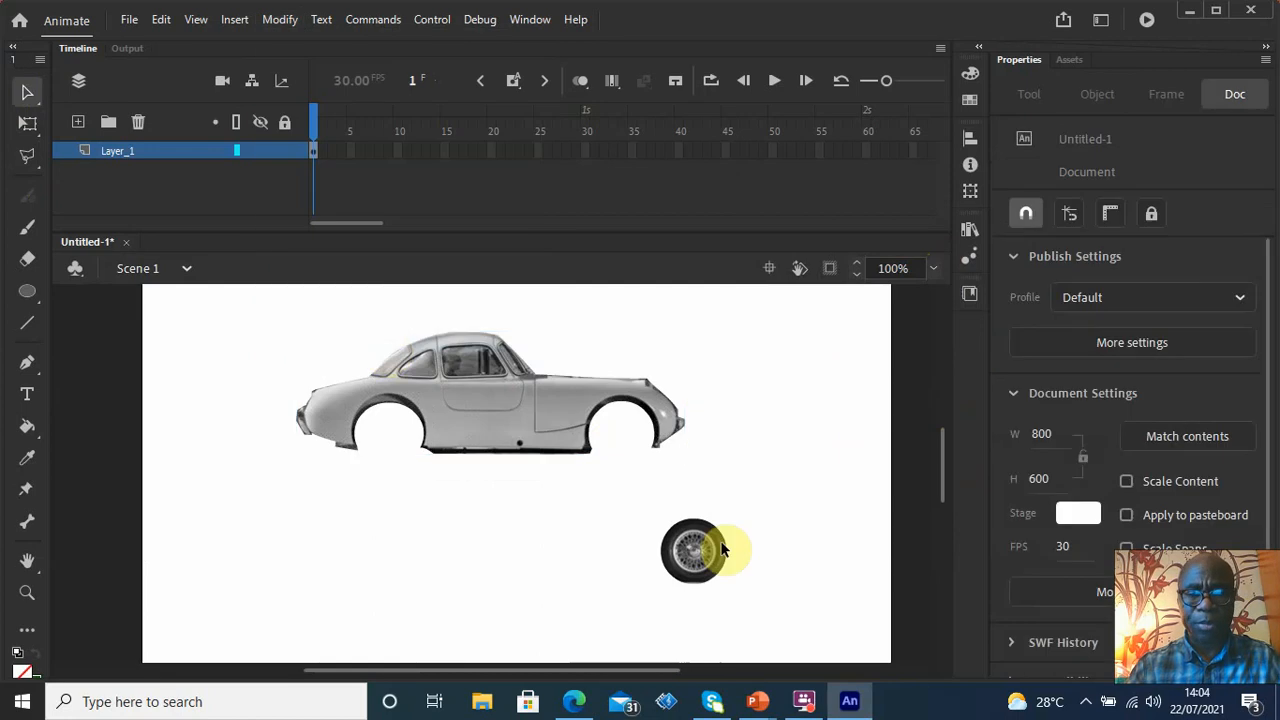
Move the wheel below the car body, cut both groups from the main stage, and rename Layer_1 as Car
{"action": "left_click_drag", "start_coordinate": [691, 549], "coordinate": [553, 536]}
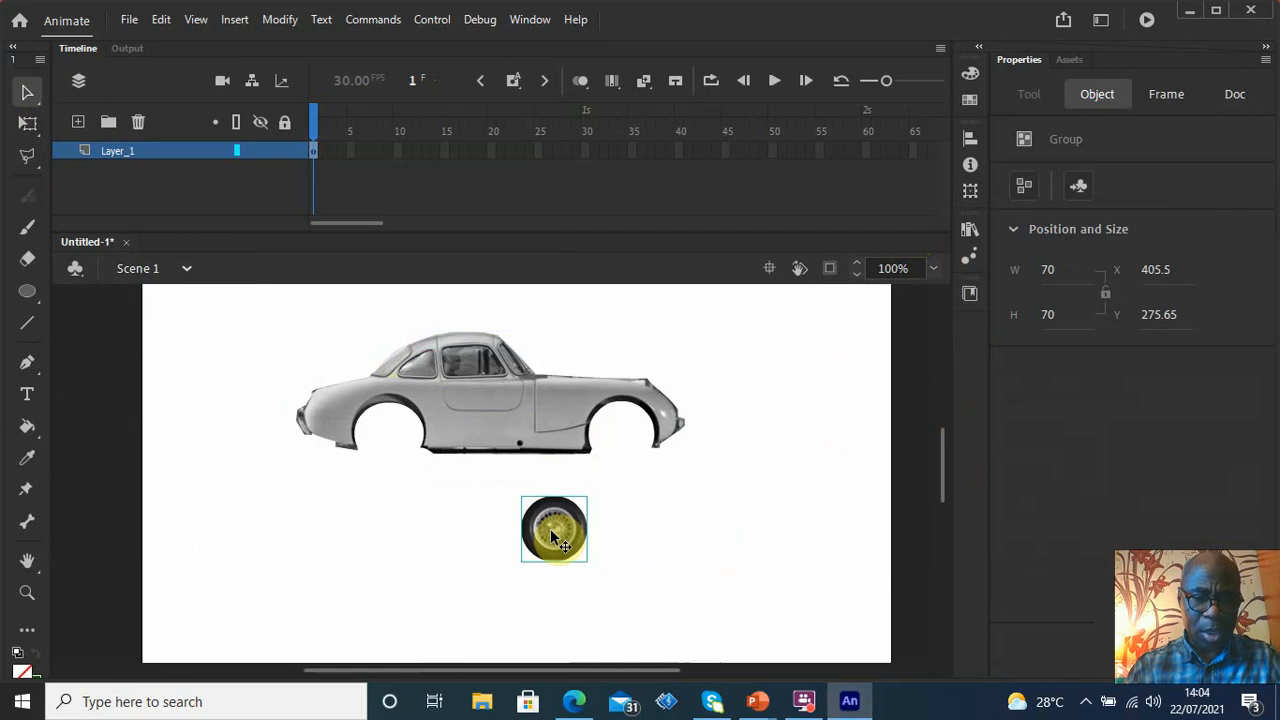
{"action": "left_click", "coordinate": [541, 430]}
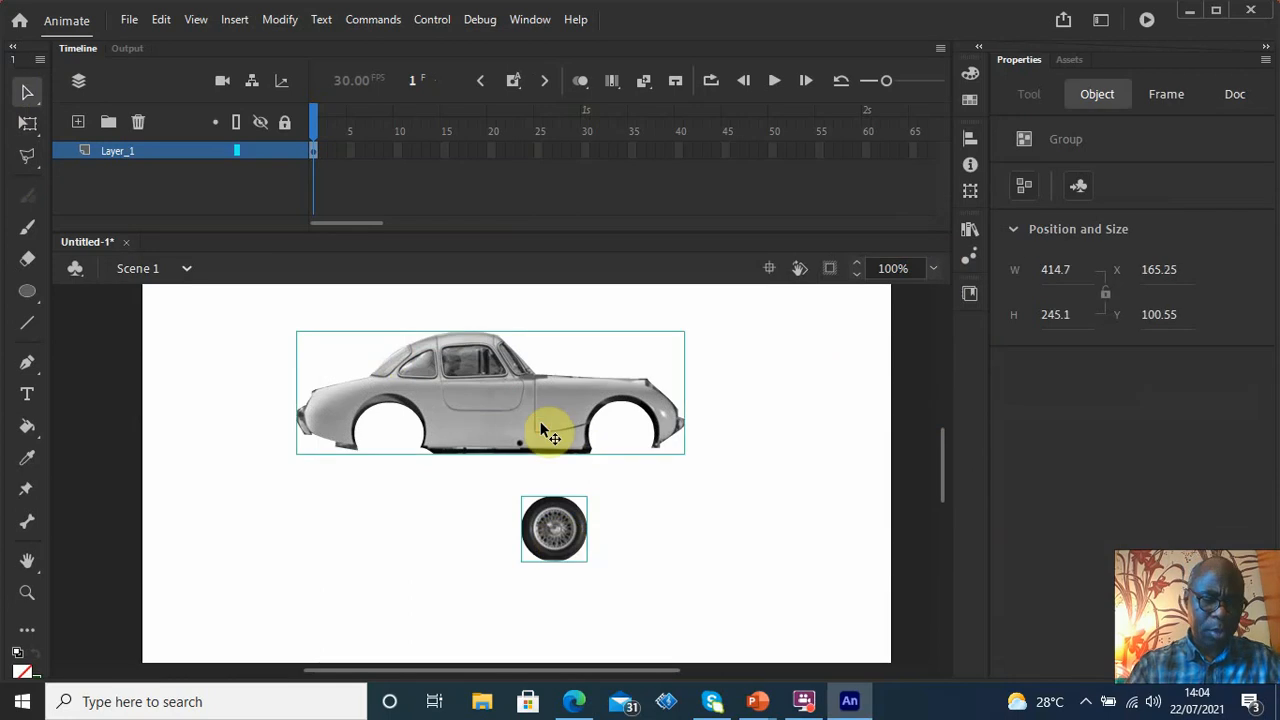
{"action": "key", "text": "Delete"}
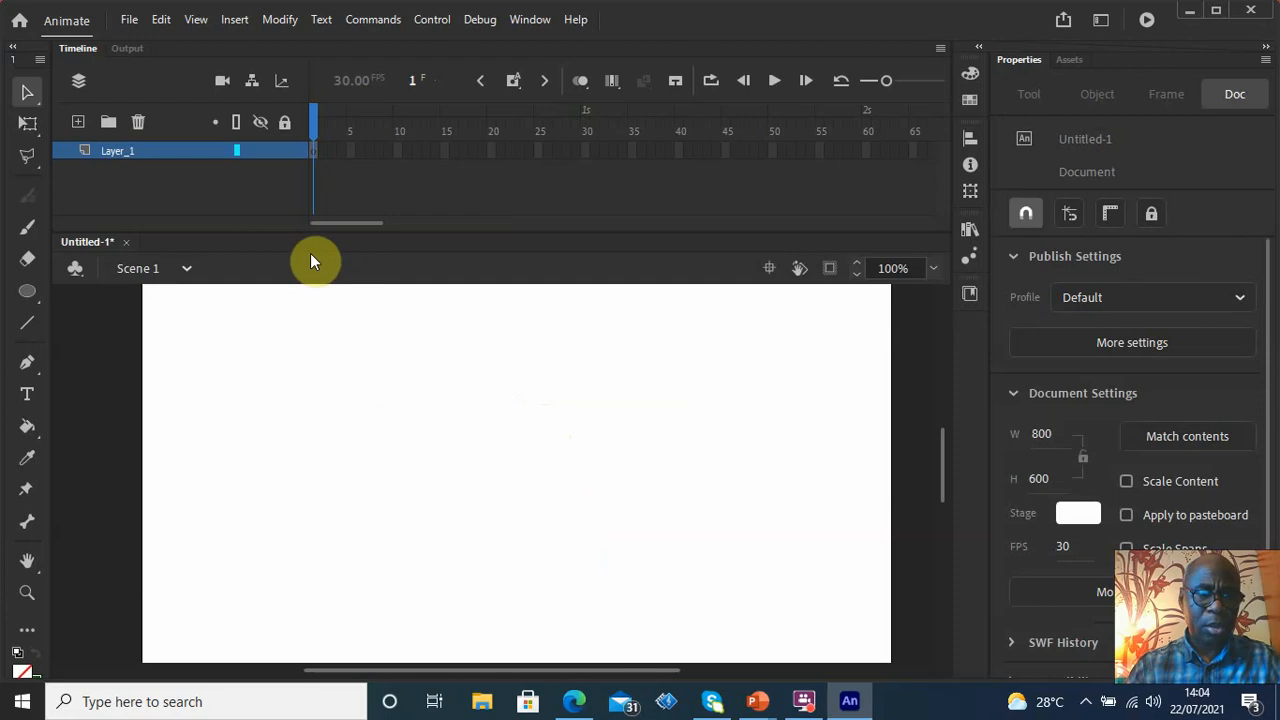
{"action": "double_click", "coordinate": [128, 152]}
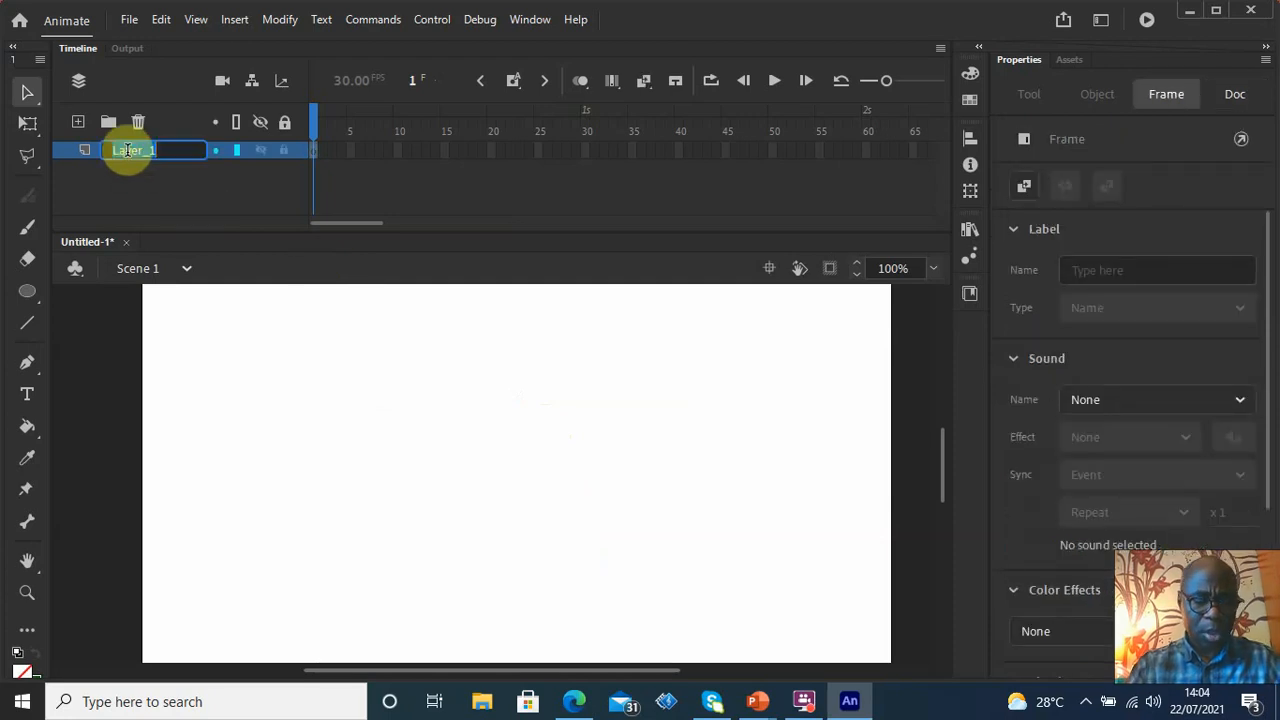
{"action": "type", "text": "Car"}
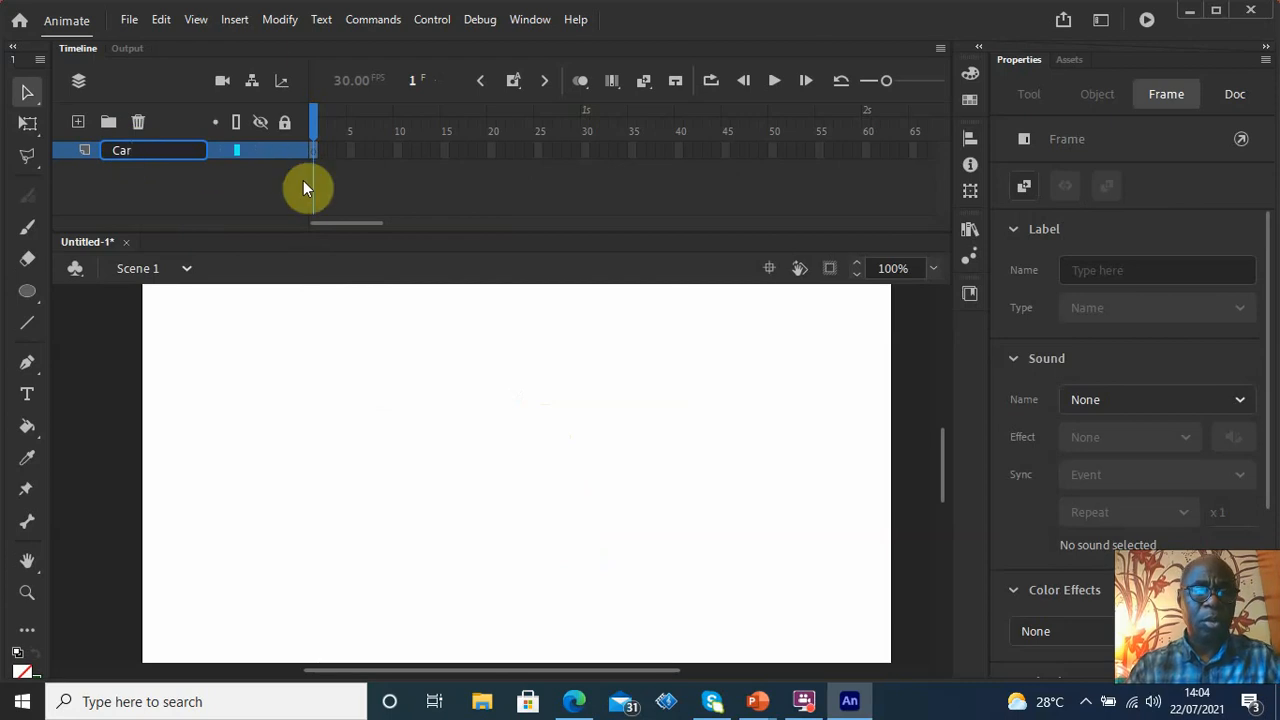
Create a new Movie Clip symbol named CompleteCar
{"action": "left_click", "coordinate": [235, 20]}
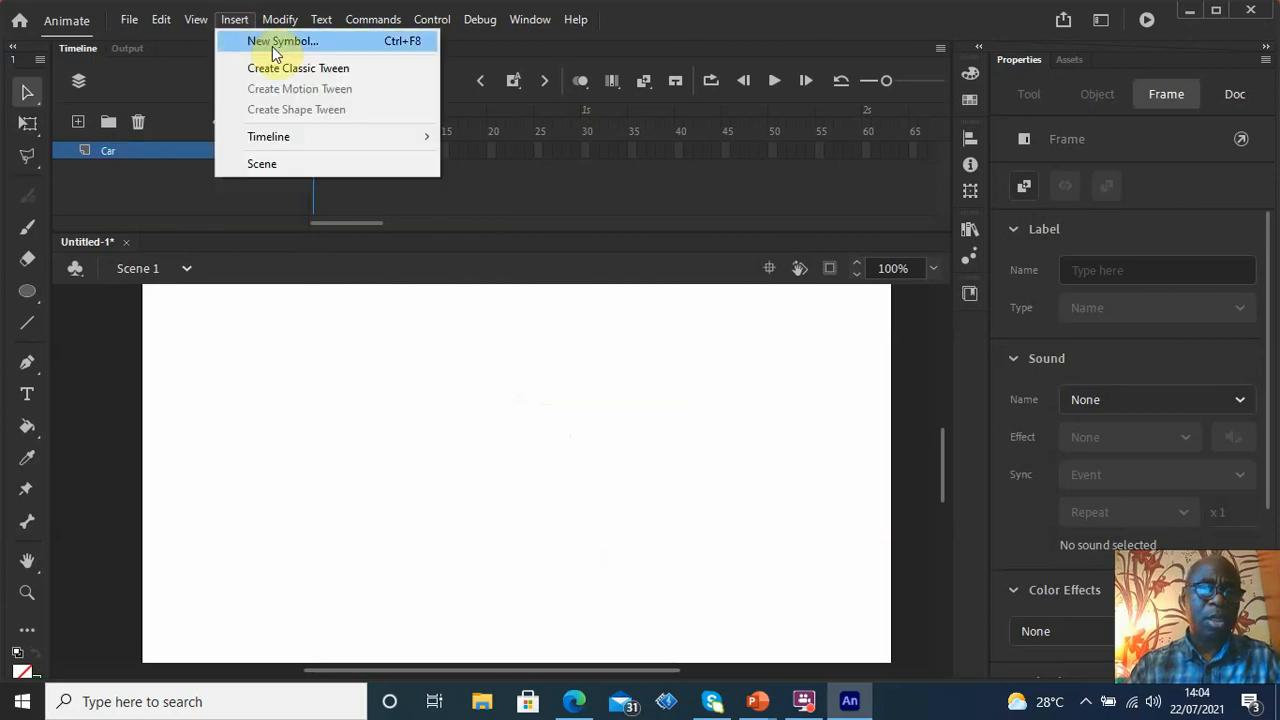
{"action": "left_click", "coordinate": [272, 44]}
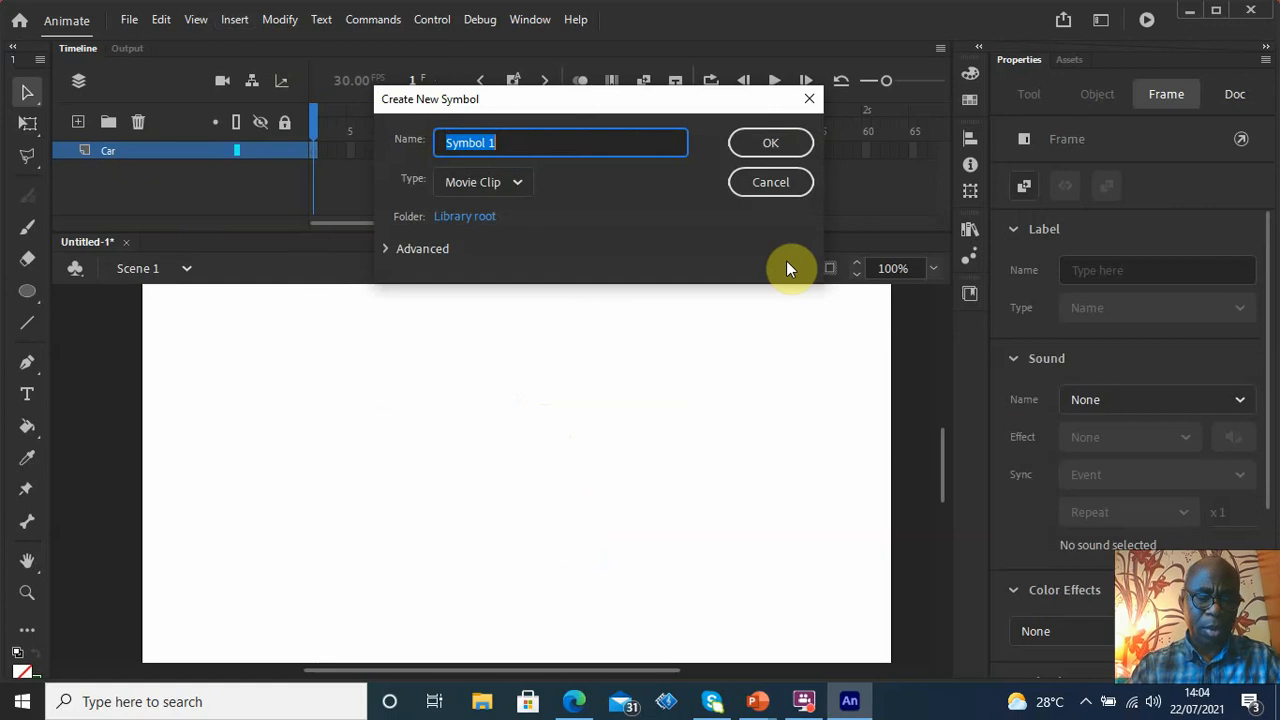
{"action": "type", "text": "C"}
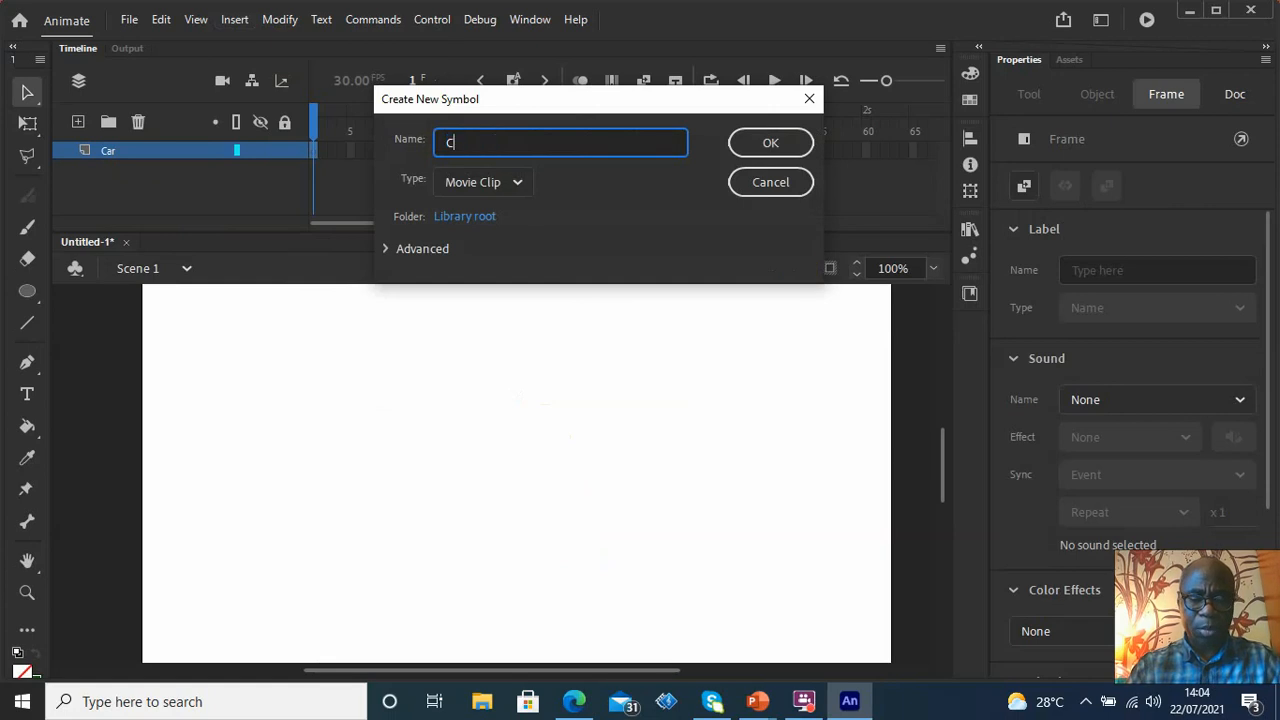
{"action": "type", "text": "omplete"}
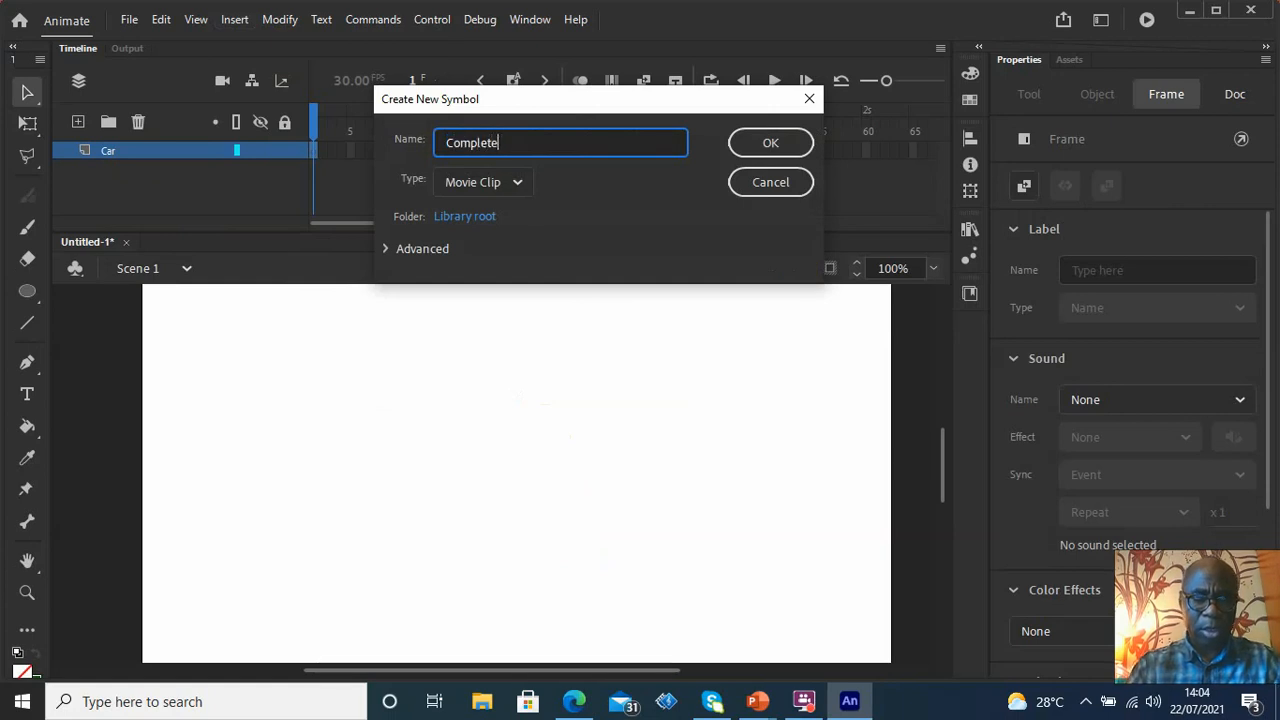
{"action": "type", "text": "Car"}
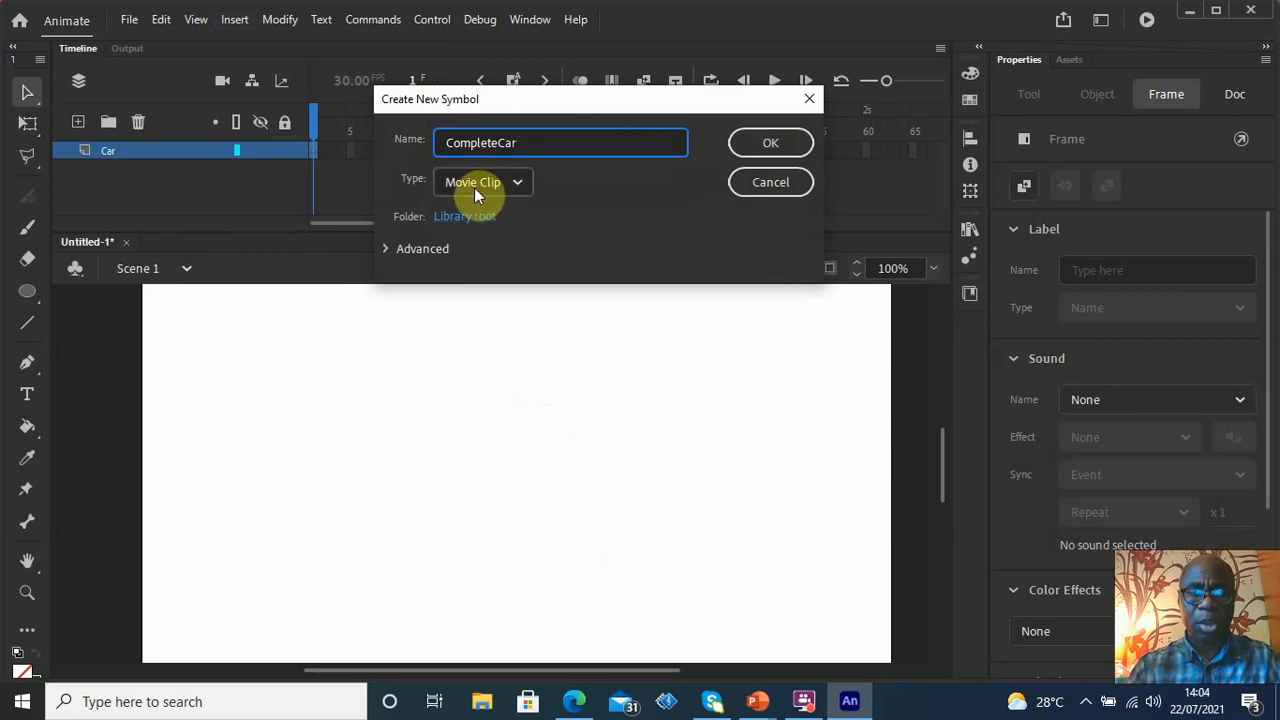
{"action": "left_click", "coordinate": [797, 140]}
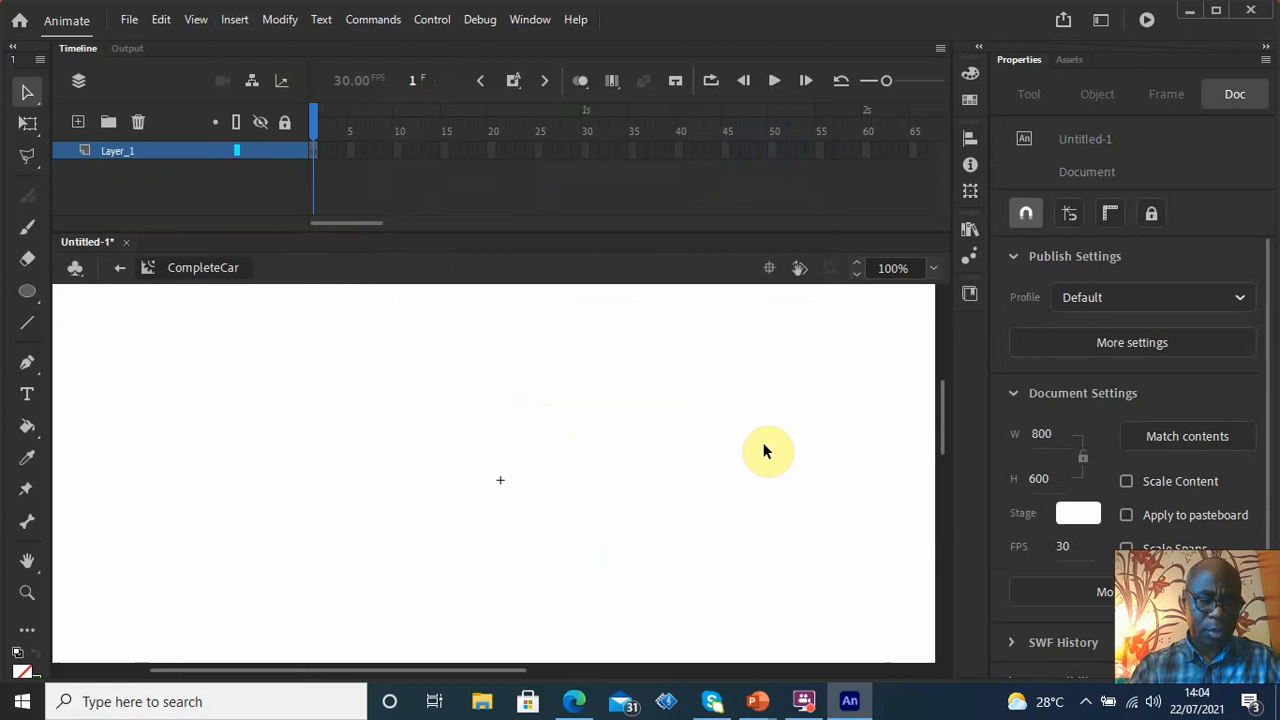
Paste the car body and wheel groups into CompleteCar, shift them up, and place the wheel in the rear wheel arch
{"action": "key", "text": "ctrl+shift+v"}
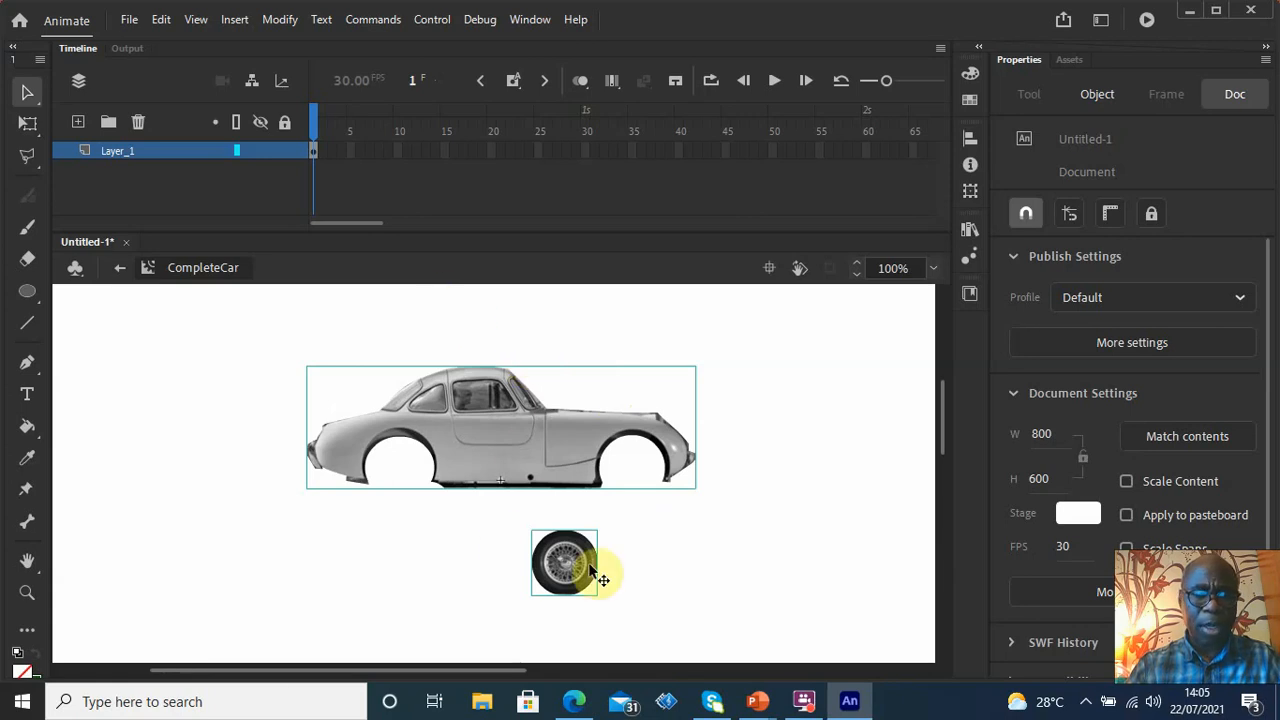
{"action": "left_click_drag", "start_coordinate": [585, 572], "coordinate": [600, 536]}
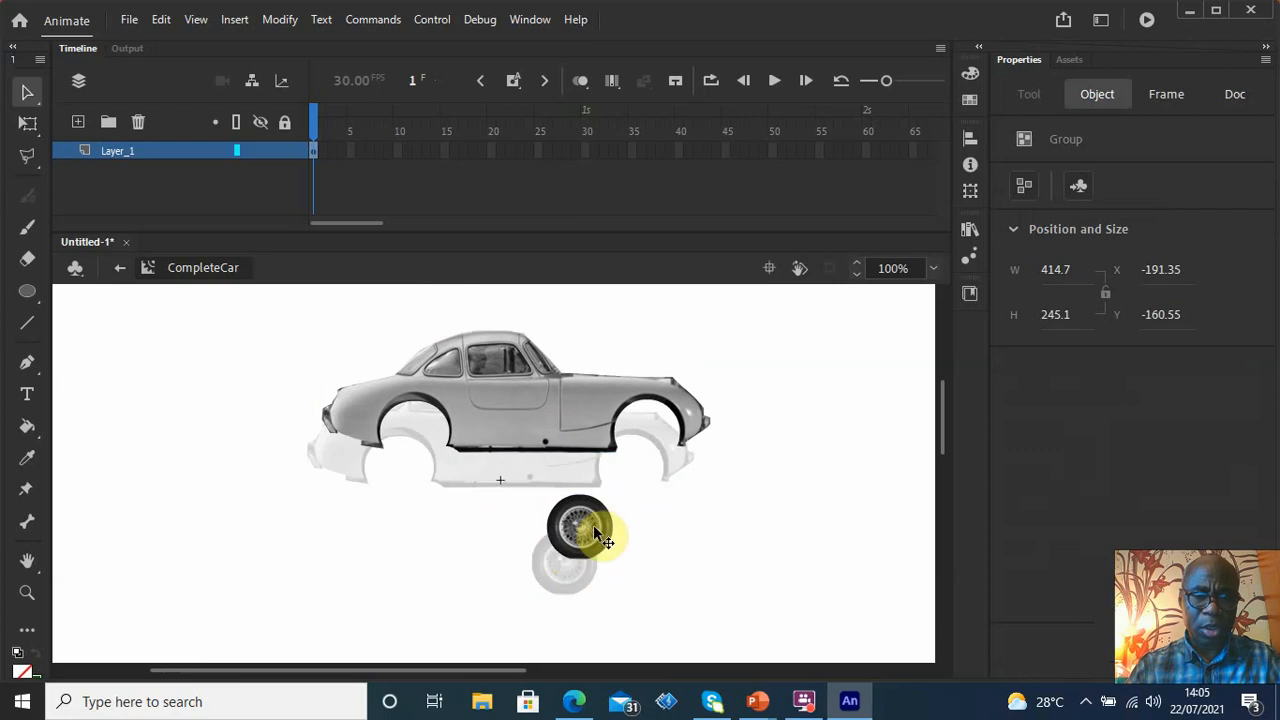
{"action": "left_click", "coordinate": [724, 540]}
{"action": "left_click", "coordinate": [590, 535]}
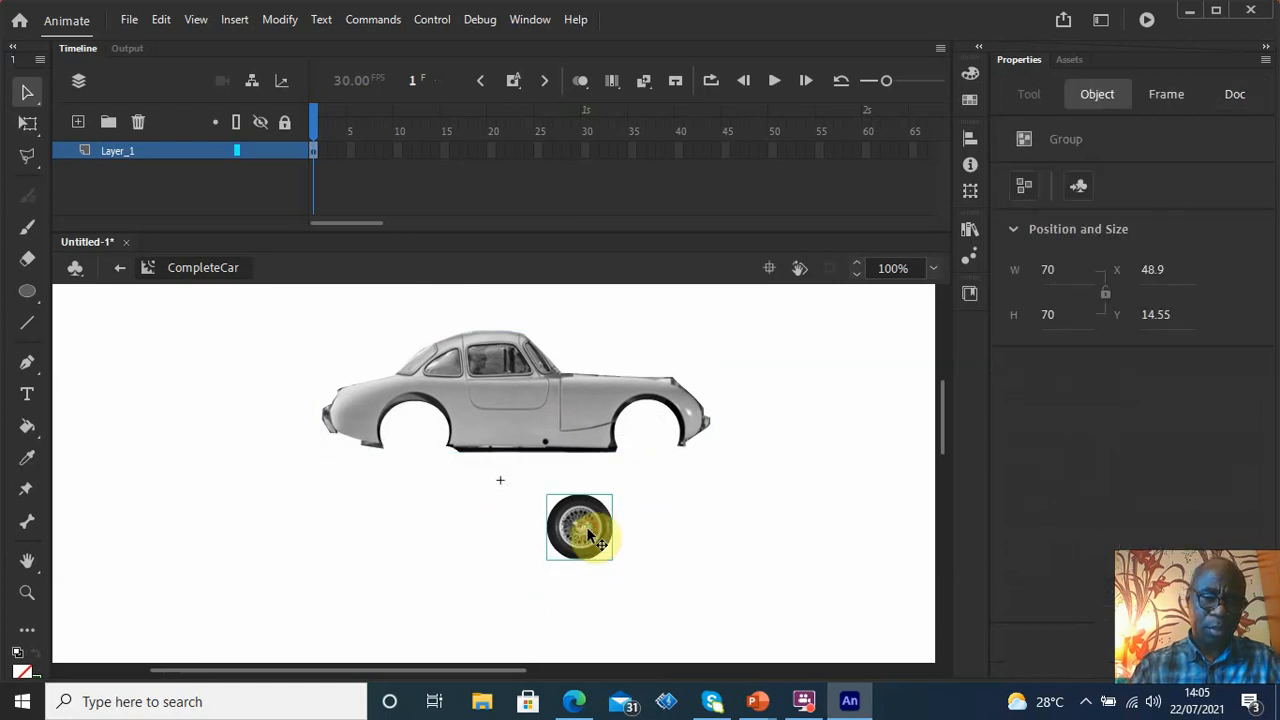
{"action": "left_click_drag", "start_coordinate": [590, 537], "coordinate": [420, 429]}
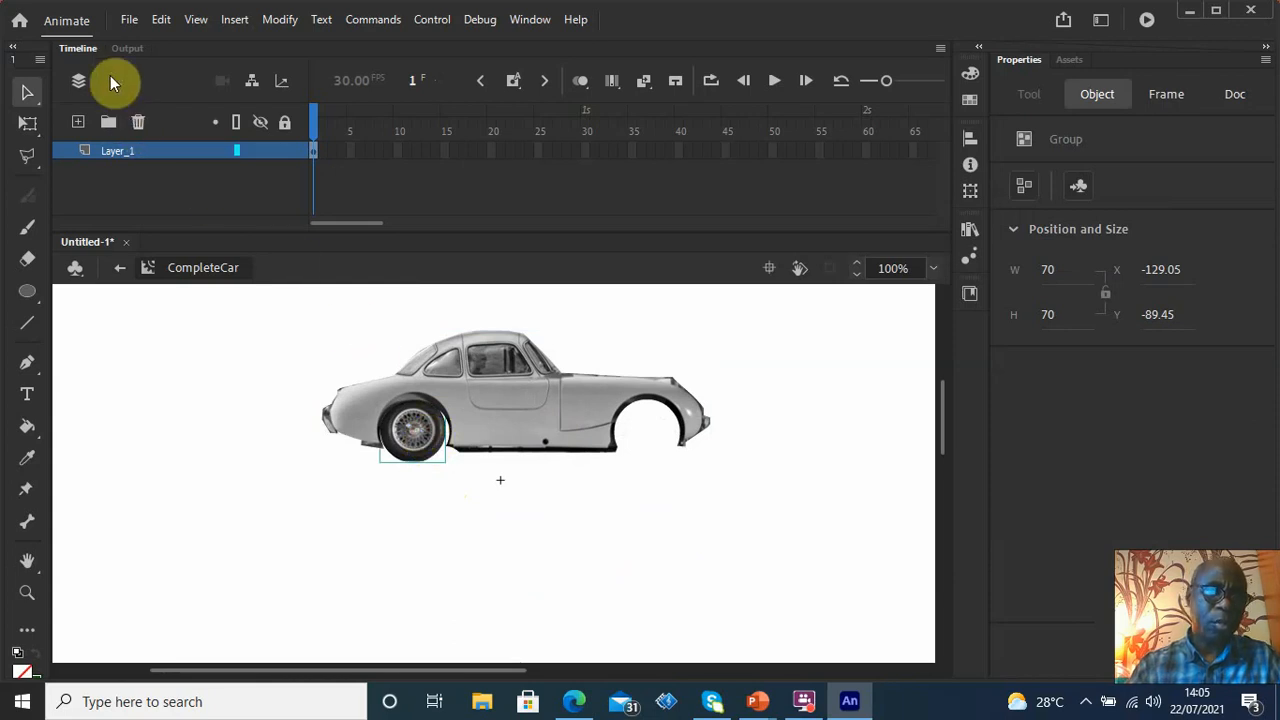
Try enlarging the wheel in the rear arch to about 90 by 90 px with Free Transform, and undo the scaling
{"action": "left_click", "coordinate": [30, 123]}
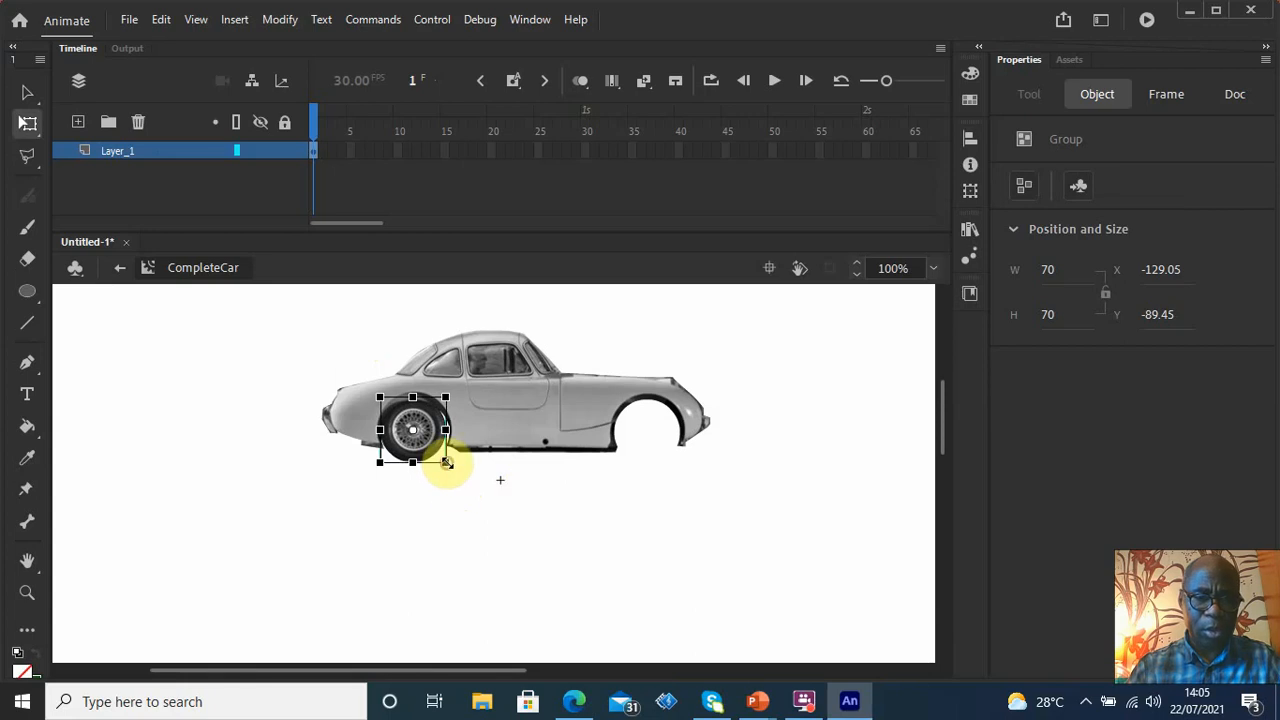
{"action": "left_click_drag", "start_coordinate": [447, 463], "coordinate": [457, 476]}
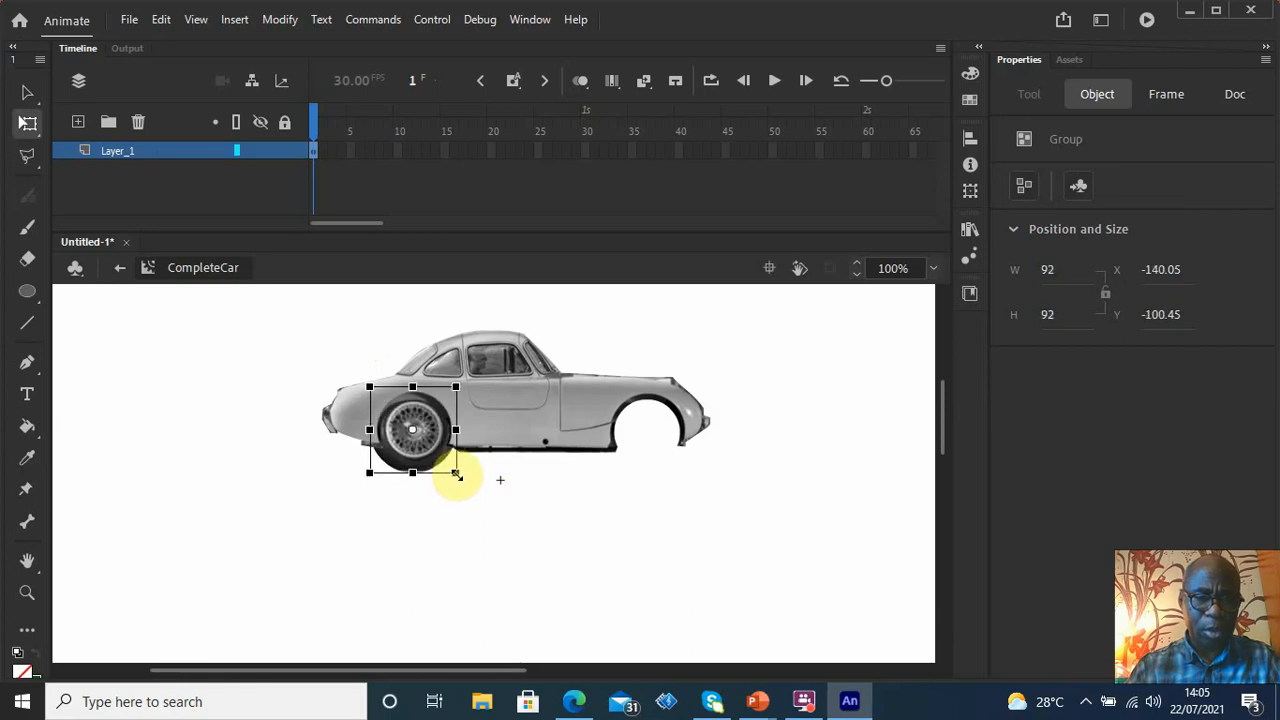
{"action": "key", "text": "ctrl+z"}
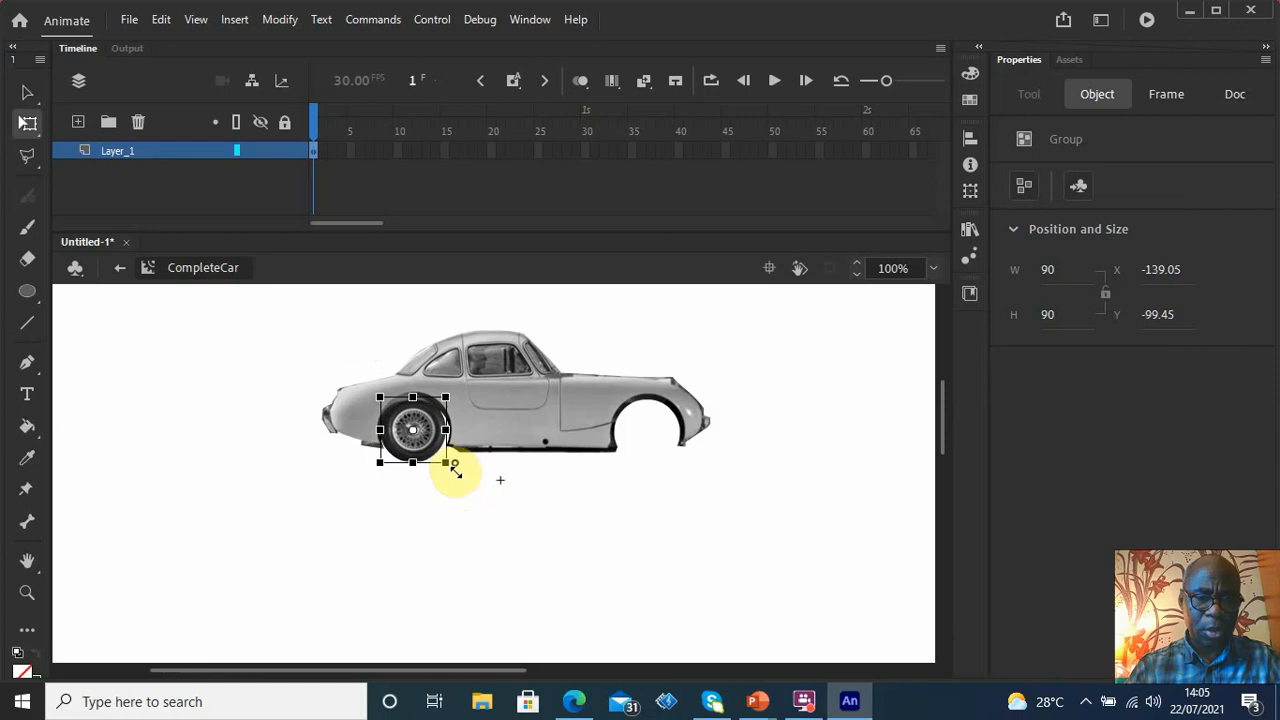
{"action": "left_click_drag", "start_coordinate": [455, 468], "coordinate": [455, 472]}
{"action": "key", "text": "ctrl+z"}
{"action": "left_click", "coordinate": [516, 500]}
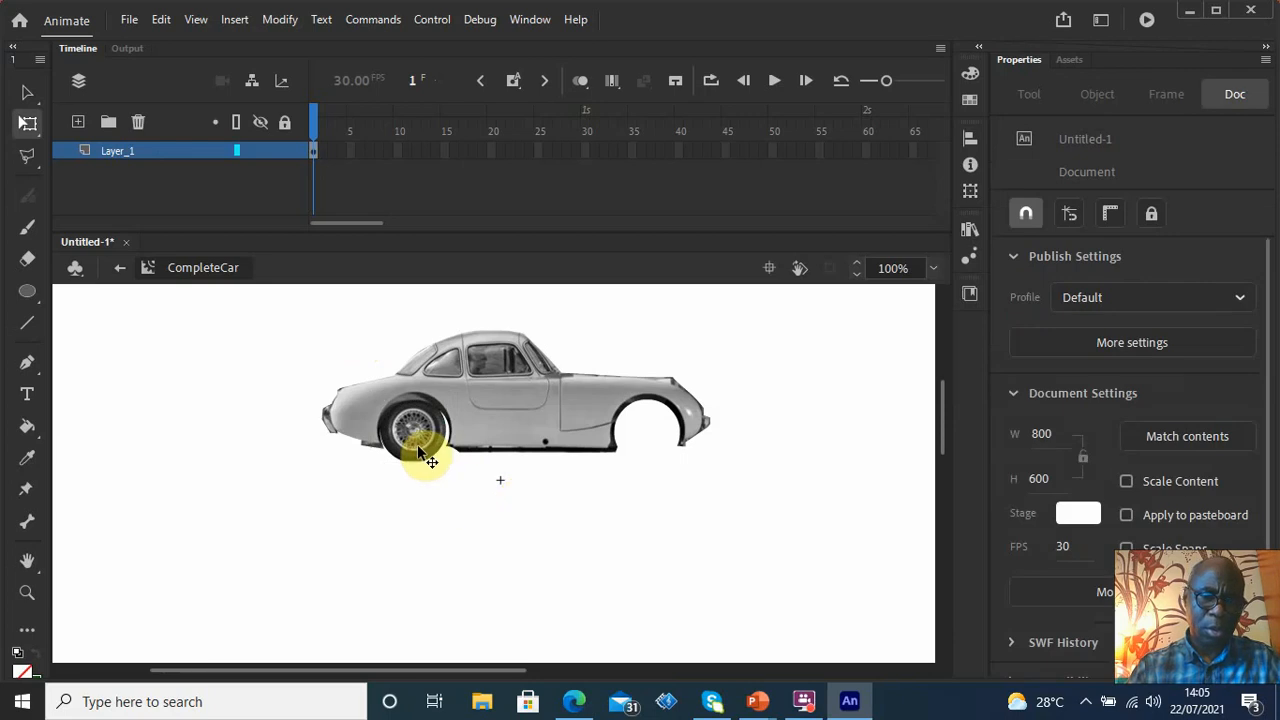
Lower the wheel slightly in the rear arch to a Y of about -87 and bring it to the front
{"action": "mouse_move", "coordinate": [418, 448]}
{"action": "left_mouse_down"}
{"action": "mouse_move", "coordinate": [418, 431]}
{"action": "mouse_move", "coordinate": [416, 453]}
{"action": "left_mouse_up"}
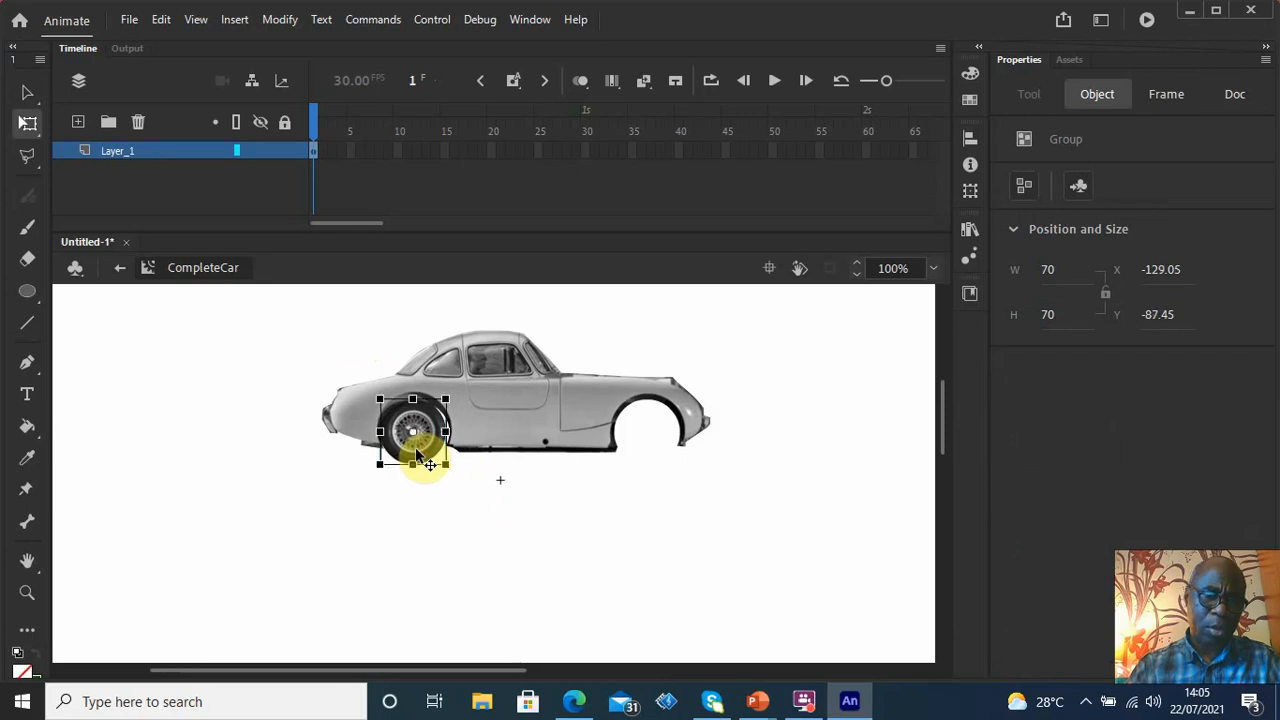
{"action": "left_click", "coordinate": [280, 20]}
{"action": "mouse_move", "coordinate": [380, 297]}
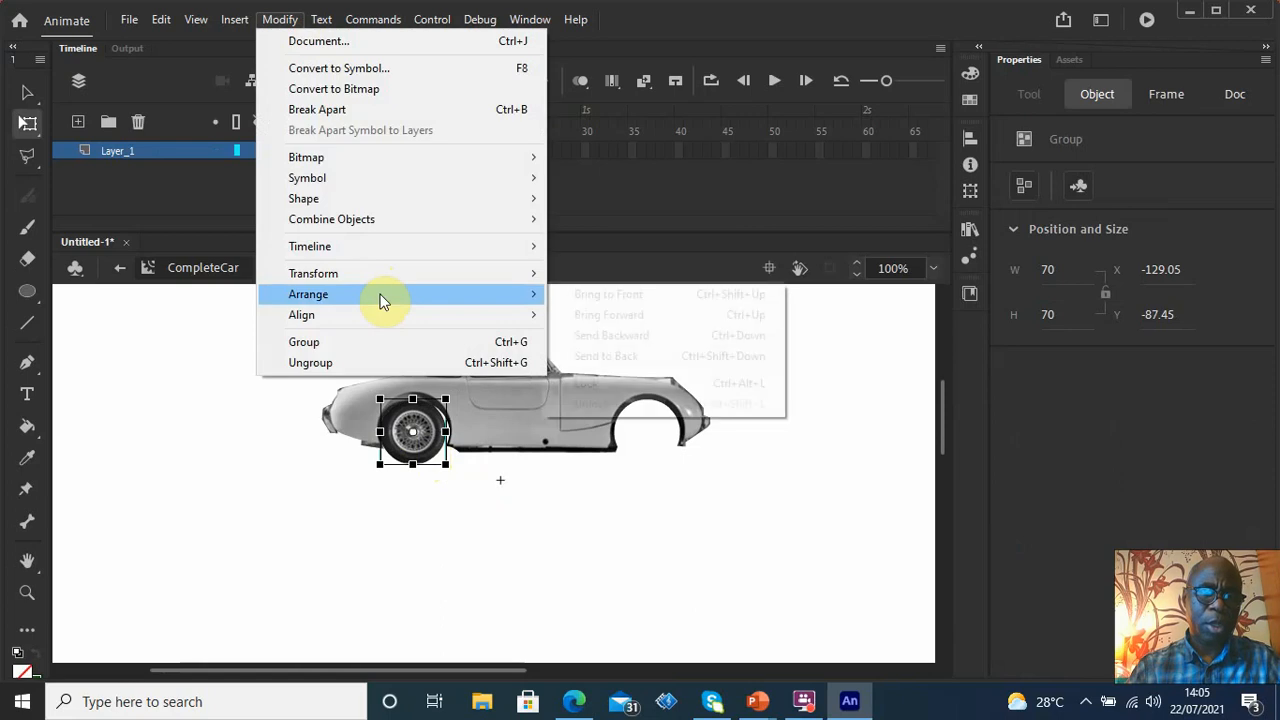
{"action": "left_click", "coordinate": [630, 294]}
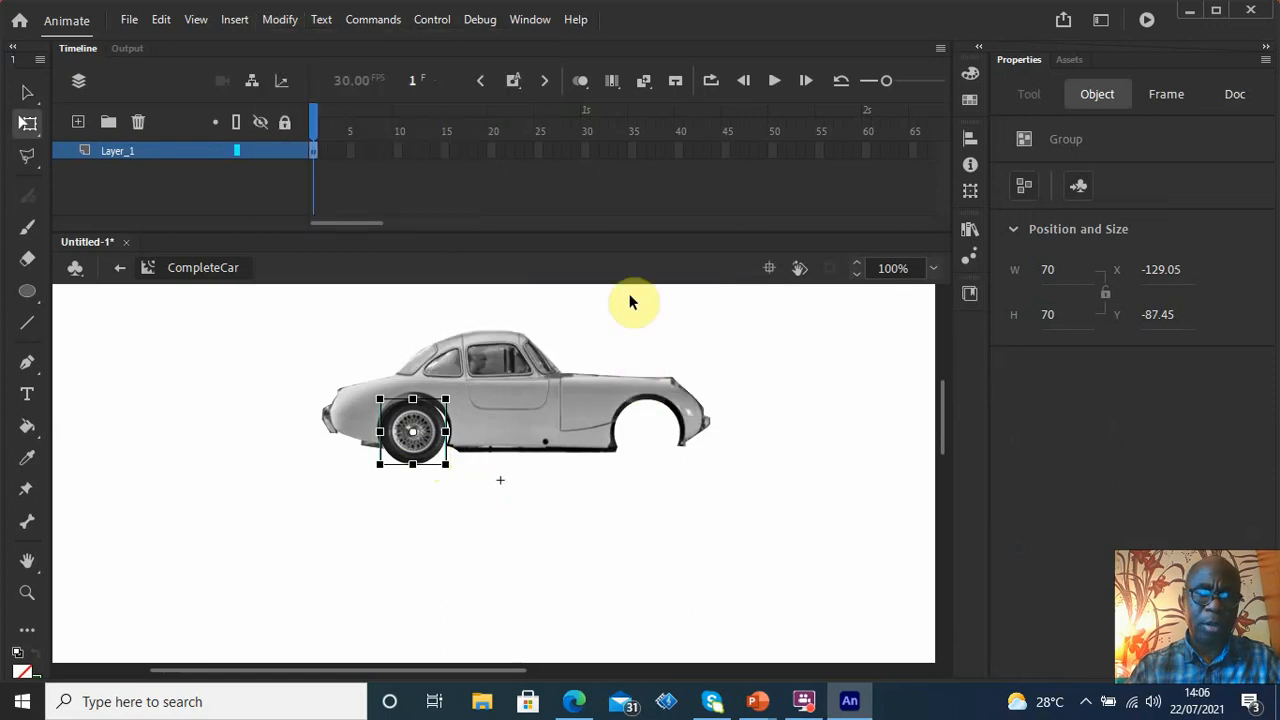
{"action": "left_click", "coordinate": [666, 488]}
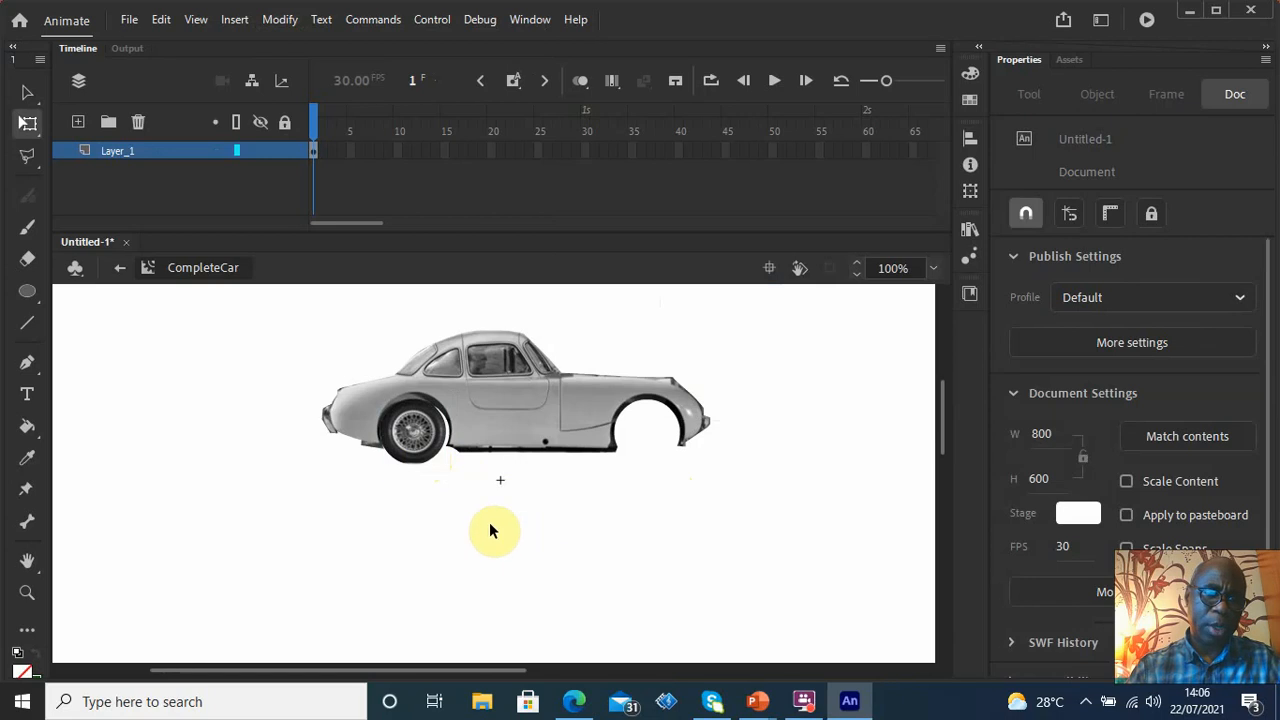
Cut the wheel from the rear wheel arch of the CompleteCar symbol
{"action": "left_click", "coordinate": [28, 93]}
{"action": "left_click", "coordinate": [413, 424]}
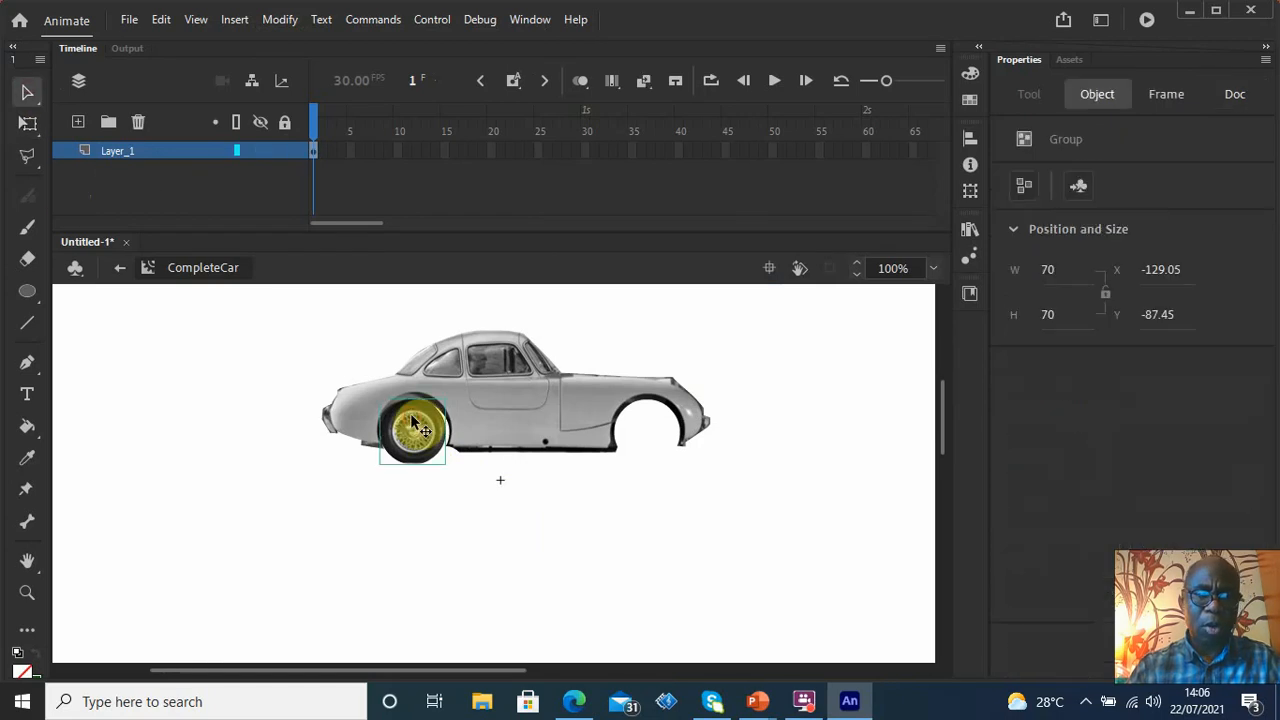
{"action": "key", "text": "Delete"}
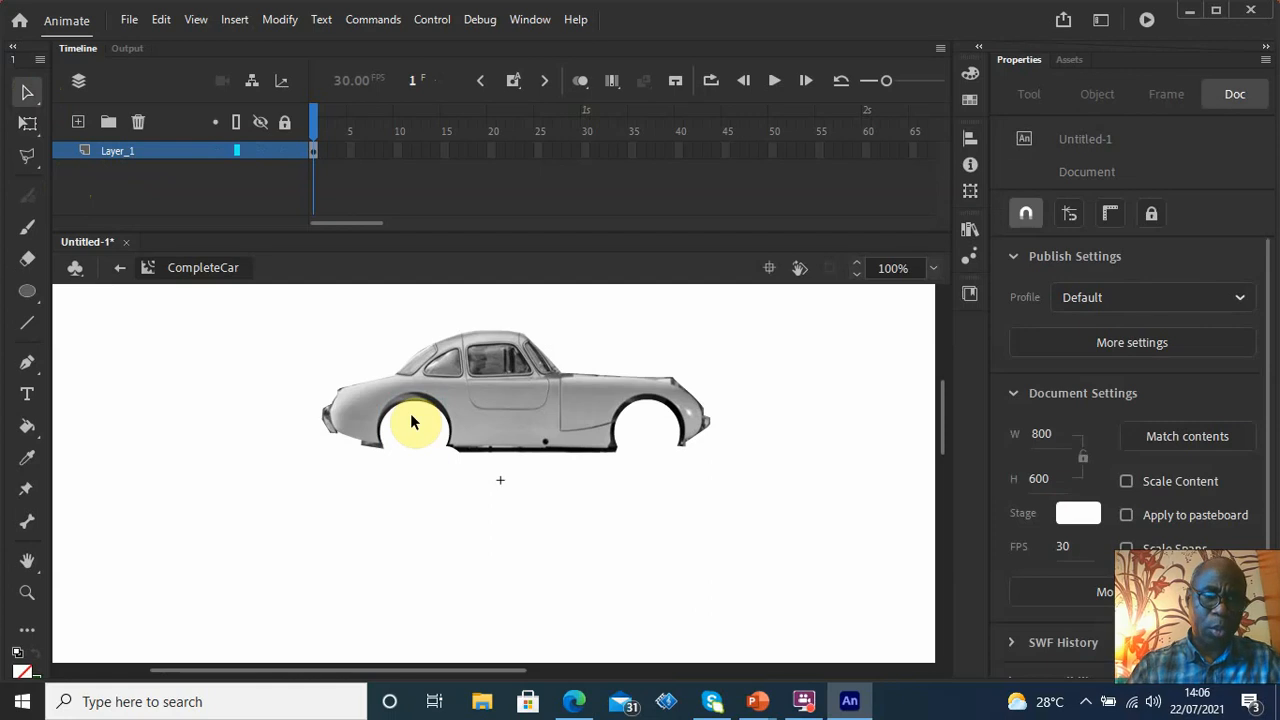
Create a new Movie Clip symbol named Wheel and paste the wheel group into it
{"action": "left_click", "coordinate": [227, 19]}
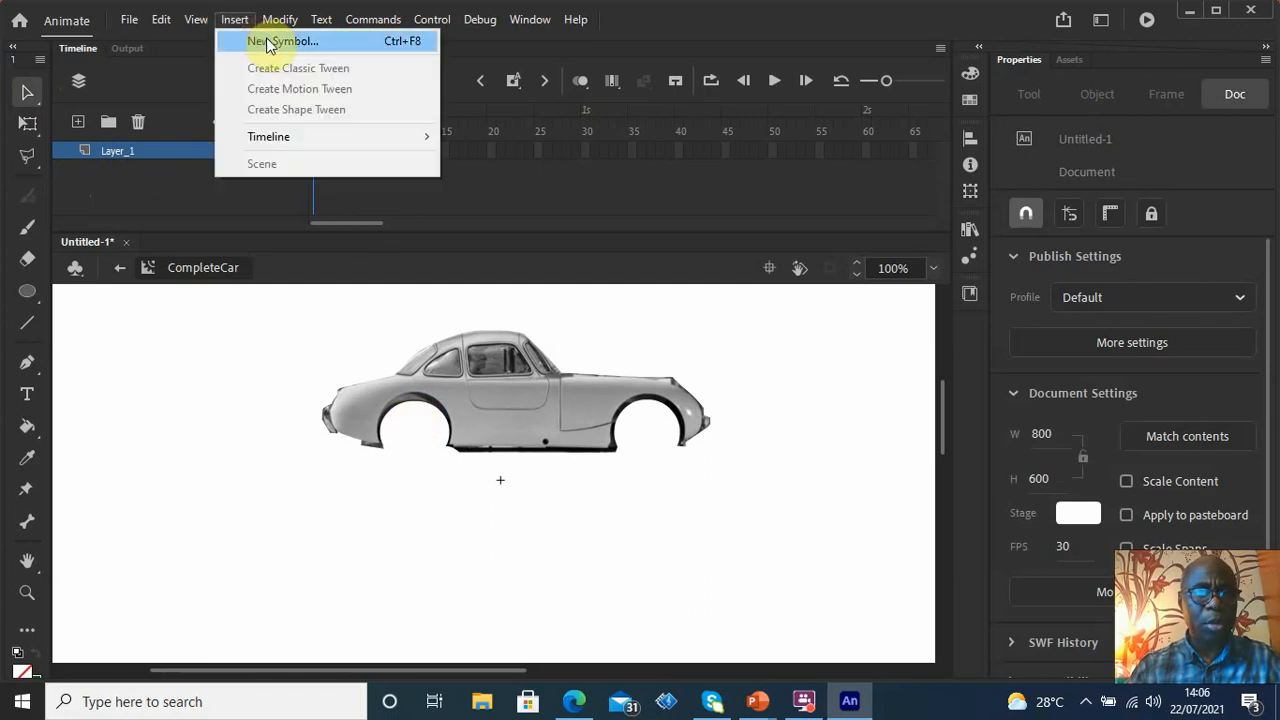
{"action": "left_click", "coordinate": [270, 41]}
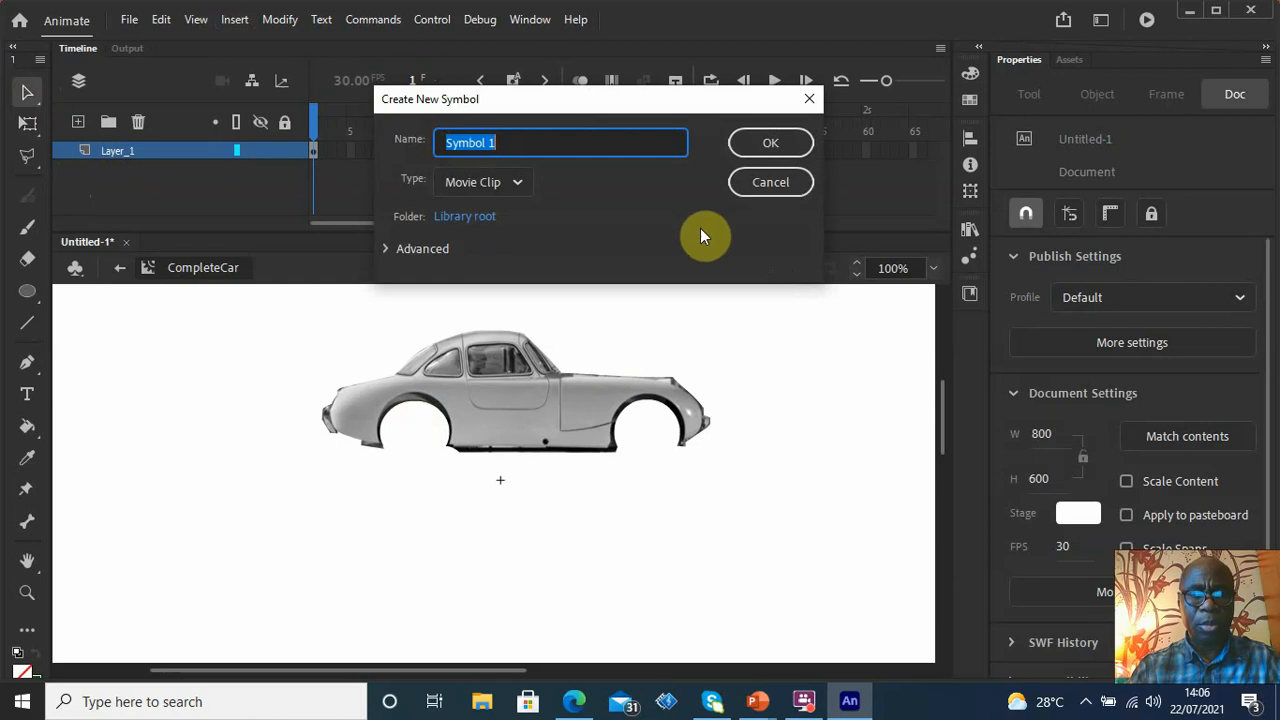
{"action": "type", "text": "Whee"}
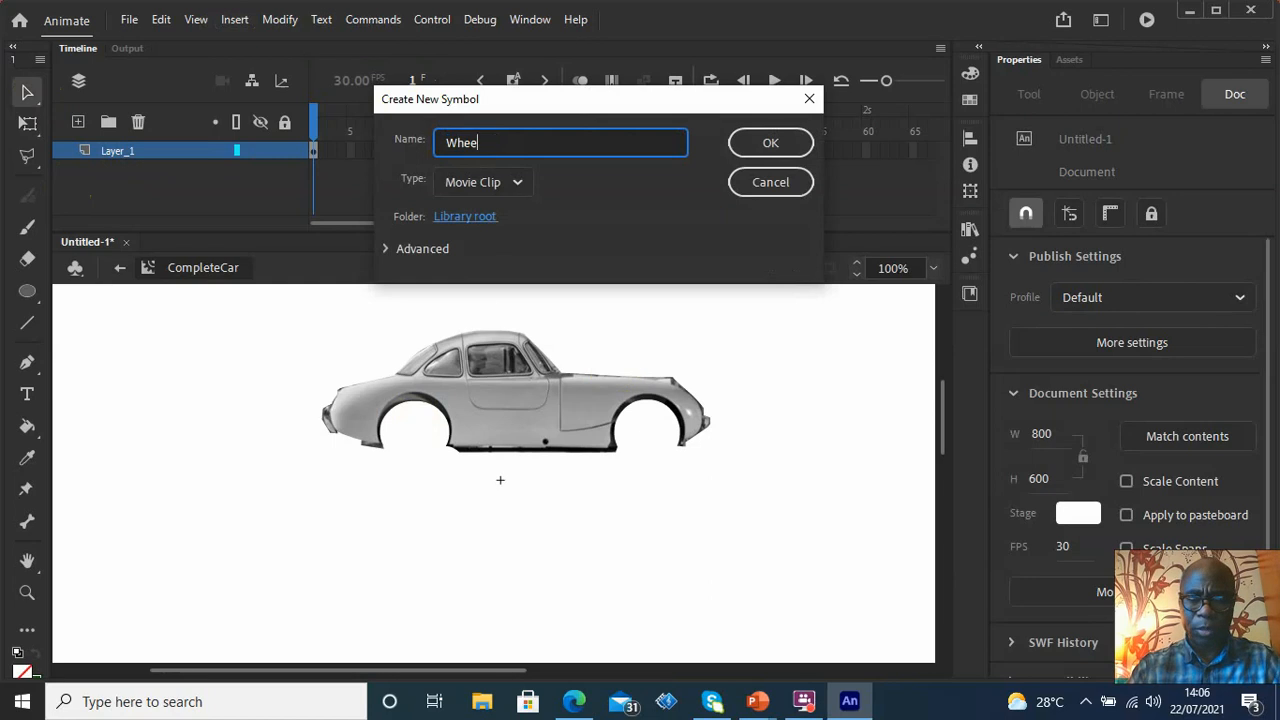
{"action": "type", "text": "l"}
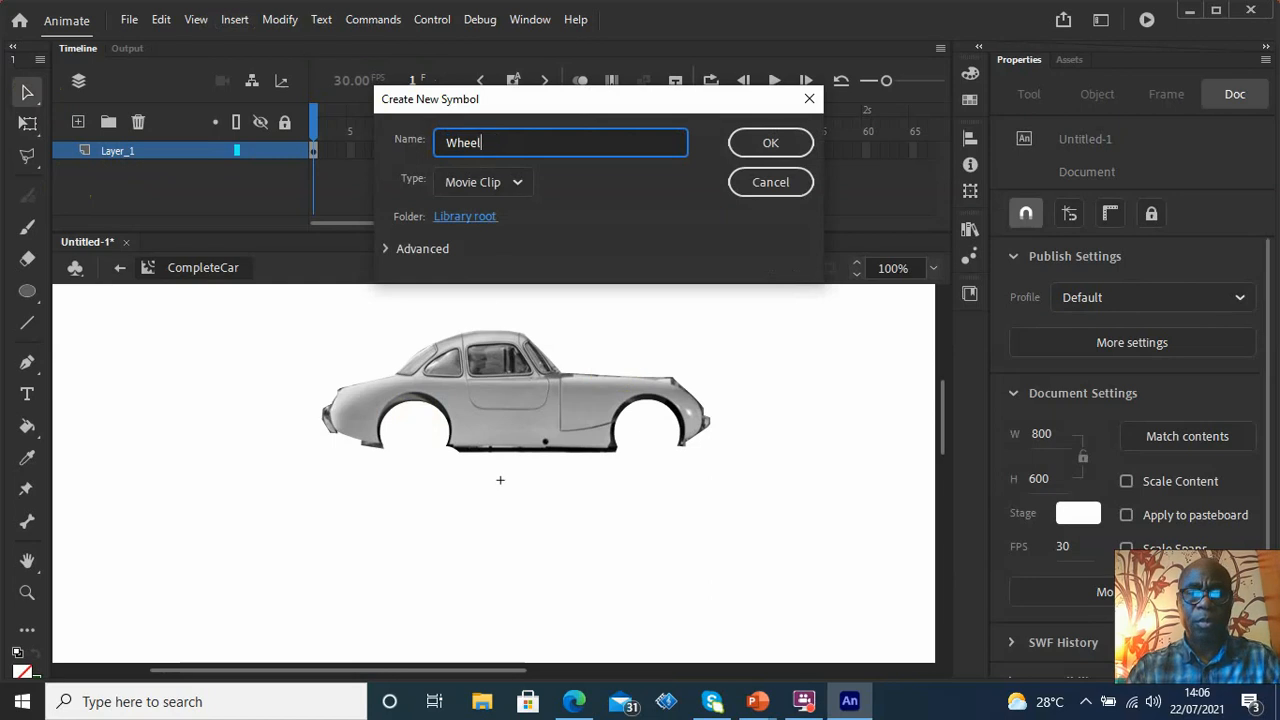
{"action": "left_click", "coordinate": [776, 150]}
{"action": "key", "text": "ctrl+v"}
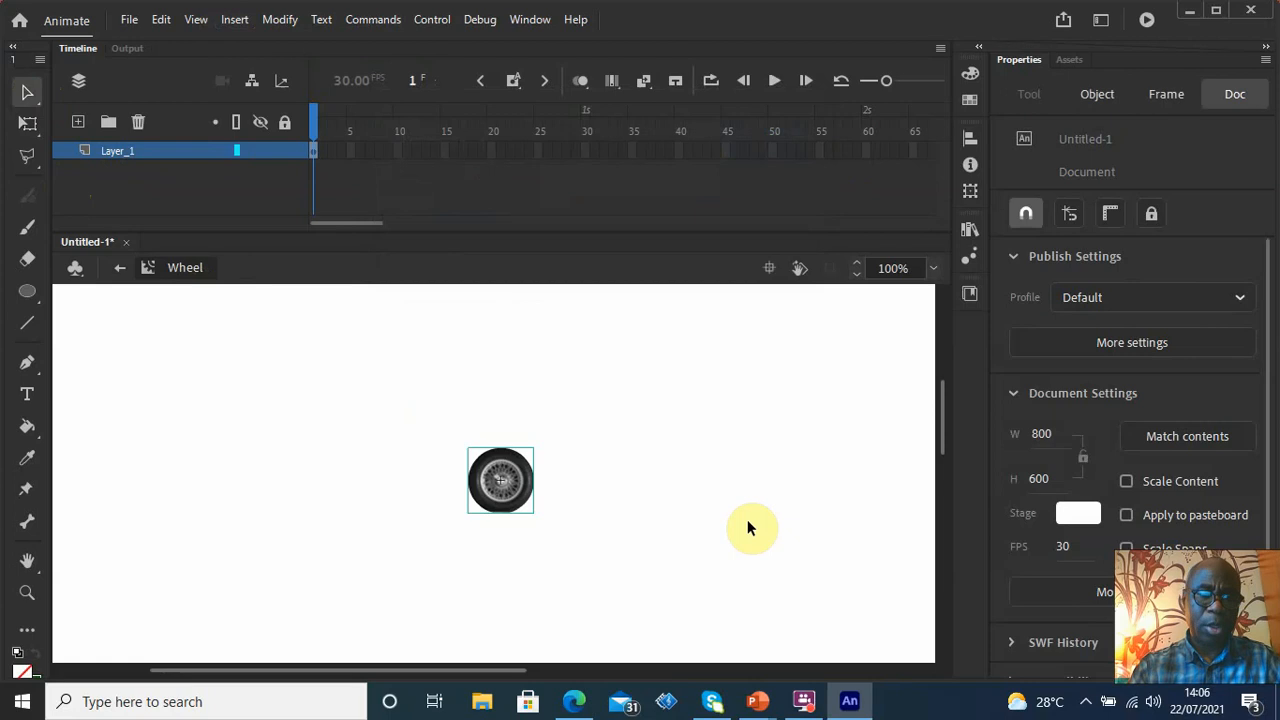
Offset the wheel from the registration point and enlarge it proportionally to about 120 by 120 px with Free Transform
{"action": "left_click_drag", "start_coordinate": [508, 478], "coordinate": [453, 468]}
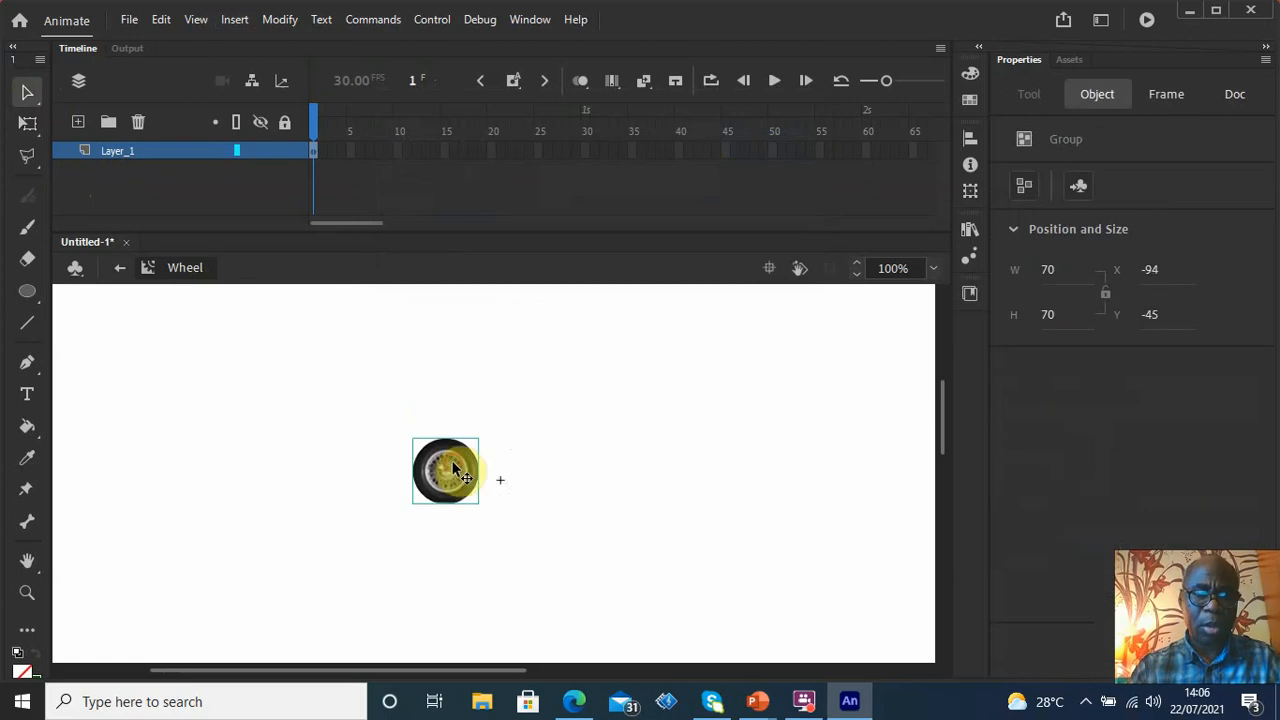
{"action": "left_click", "coordinate": [29, 123]}
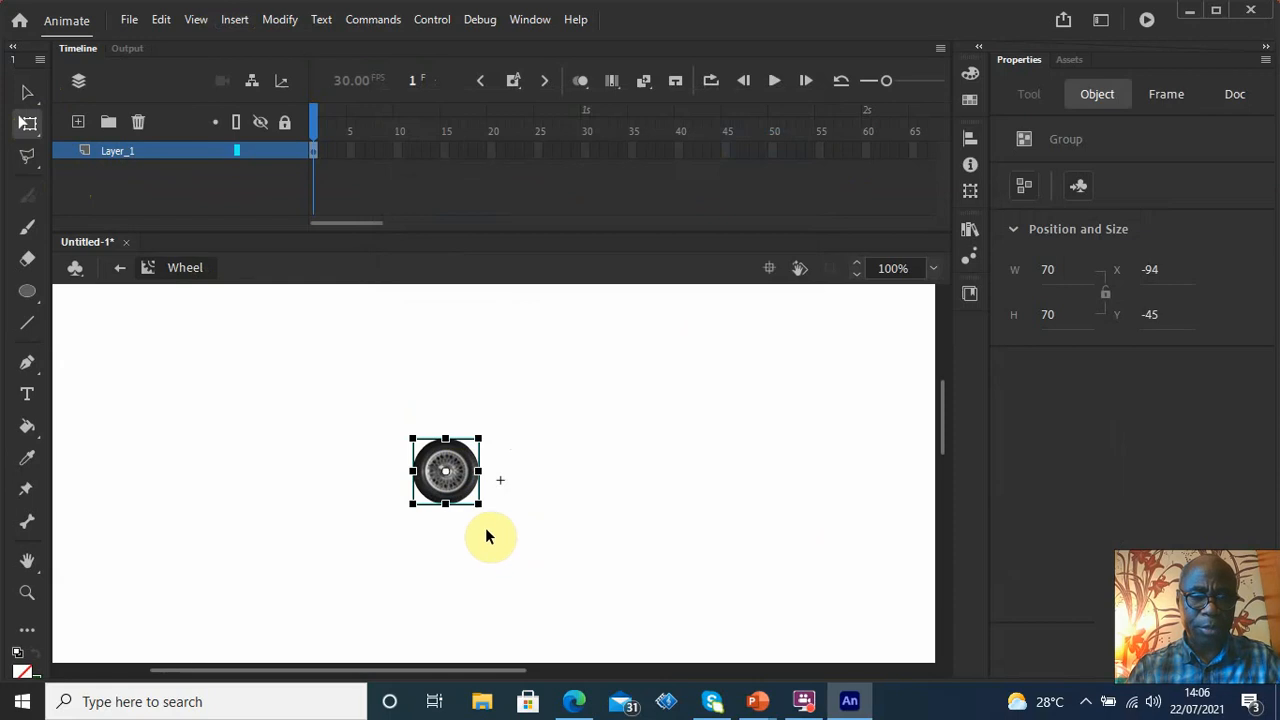
{"action": "left_click_drag", "start_coordinate": [478, 503], "coordinate": [506, 526]}
{"action": "left_click", "coordinate": [625, 487]}
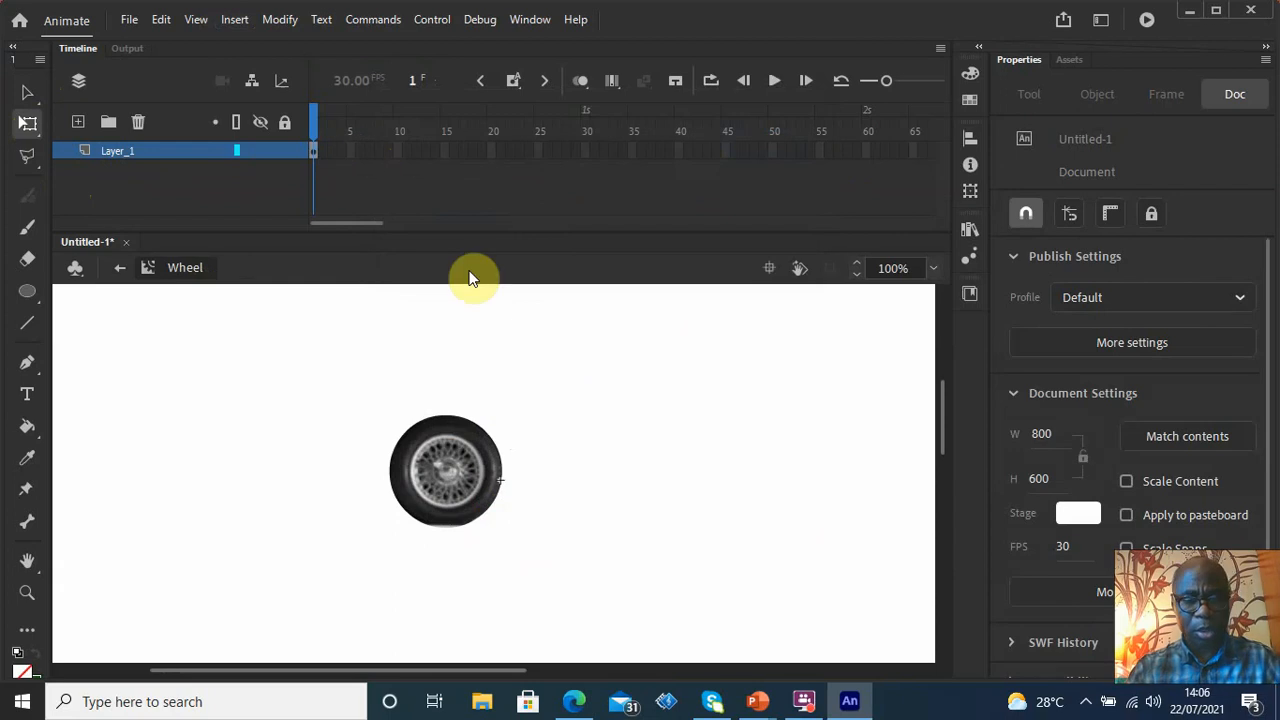
Insert a keyframe for the wheel at frame 2 of the Wheel symbol's timeline
{"action": "left_click", "coordinate": [470, 476]}
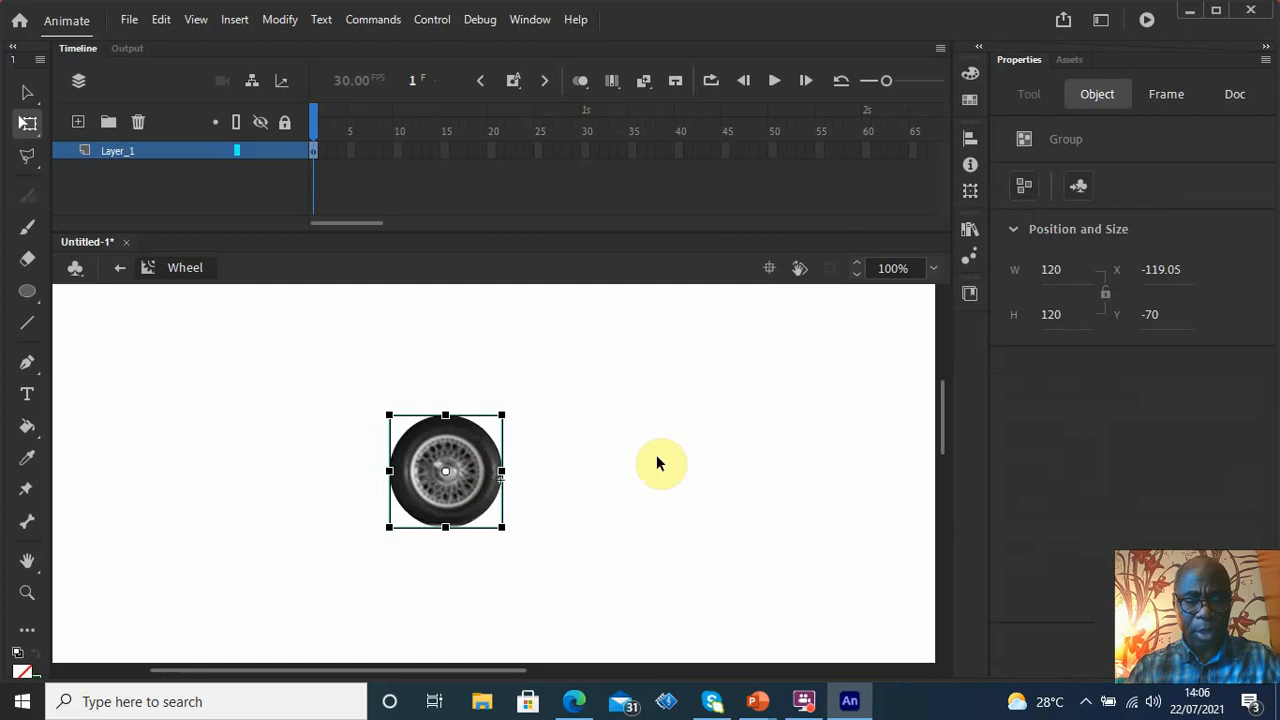
{"action": "key", "text": "F6"}
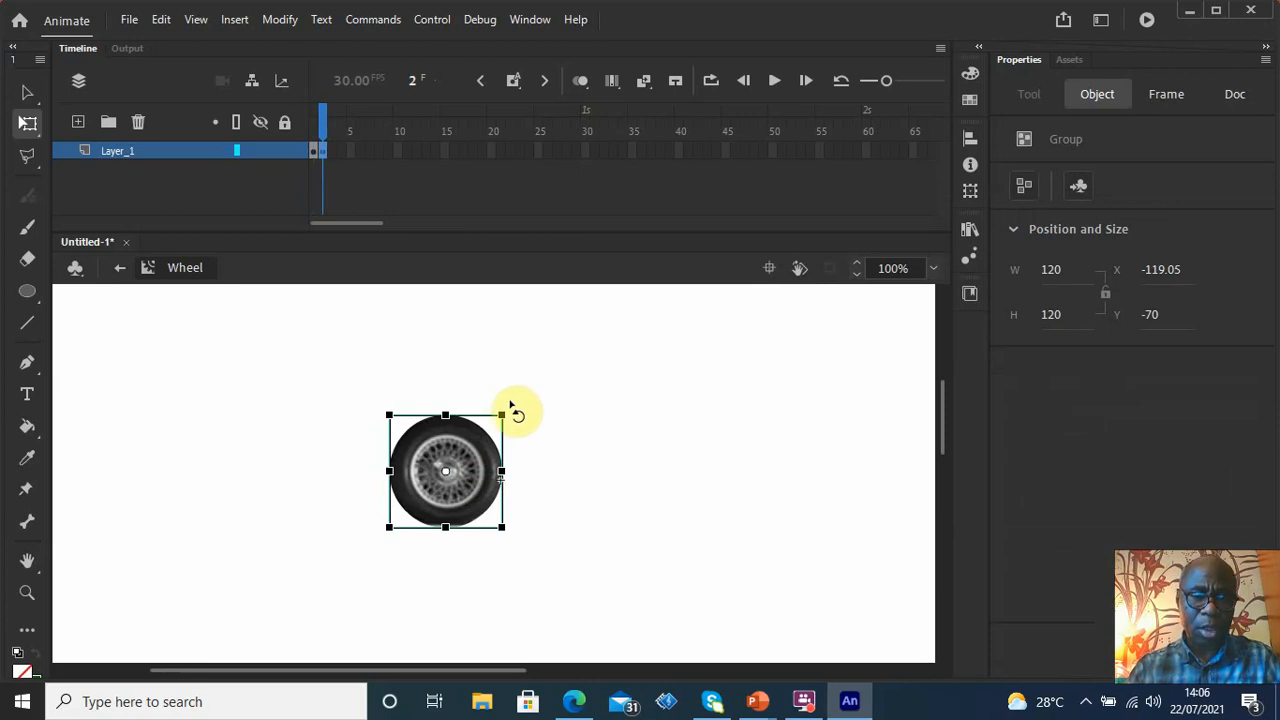
Rotate the wheel a quarter turn clockwise at frame 2, and add a keyframe at frame 3 with another quarter turn
{"action": "left_click_drag", "start_coordinate": [506, 409], "coordinate": [524, 538]}
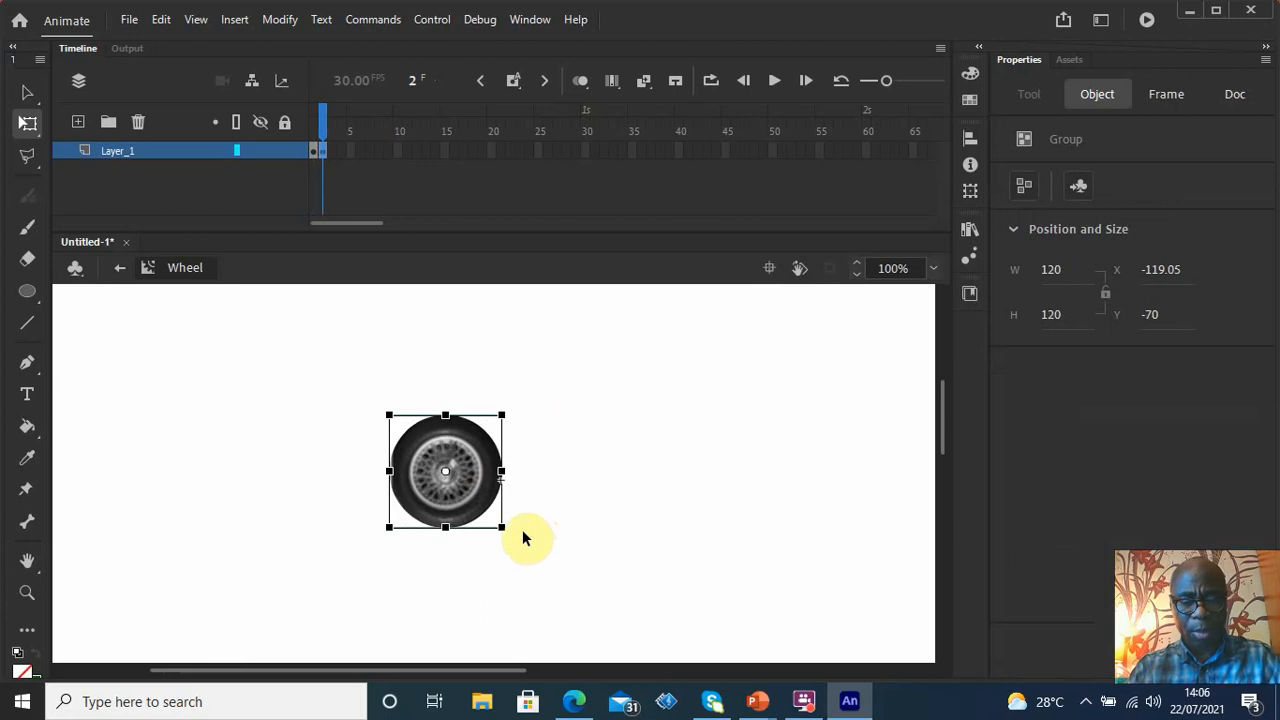
{"action": "key", "text": "F6"}
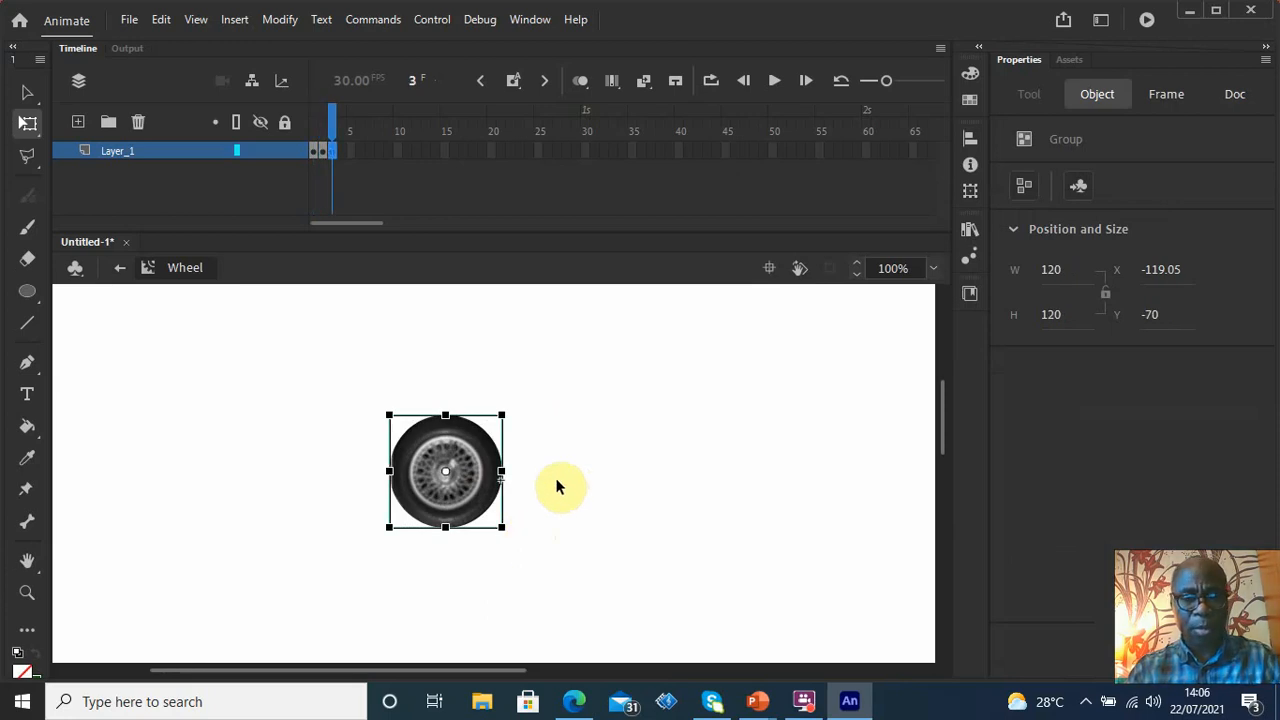
{"action": "left_click_drag", "start_coordinate": [507, 405], "coordinate": [548, 545]}
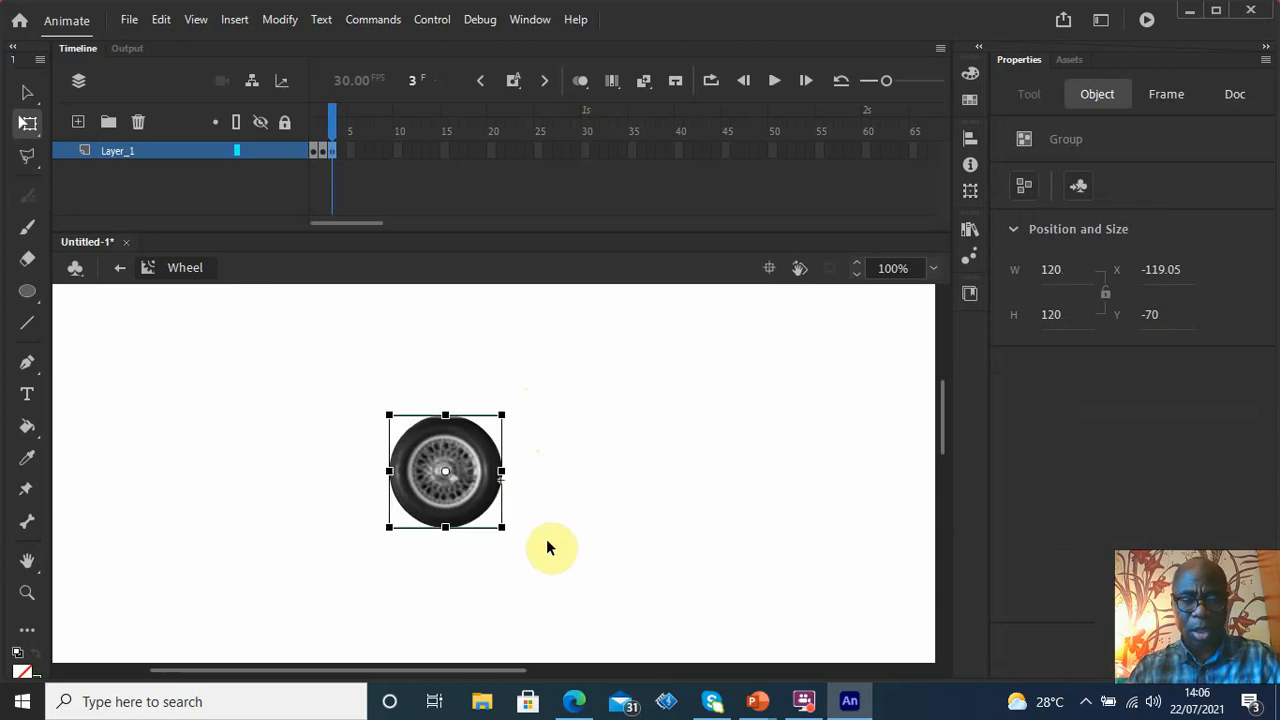
Insert keyframes at frames 4 and 5 of the Wheel timeline, rotating the wheel a further quarter turn clockwise at each
{"action": "key", "text": "F6"}
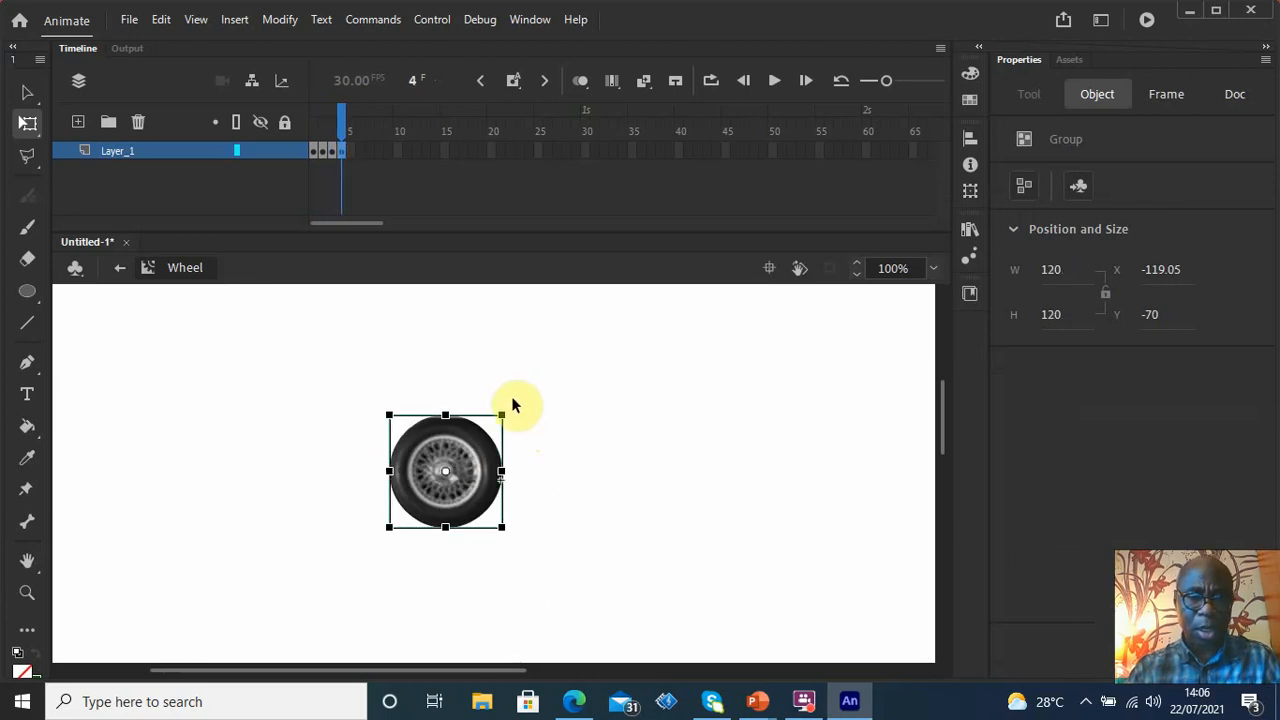
{"action": "left_click_drag", "start_coordinate": [514, 414], "coordinate": [540, 545]}
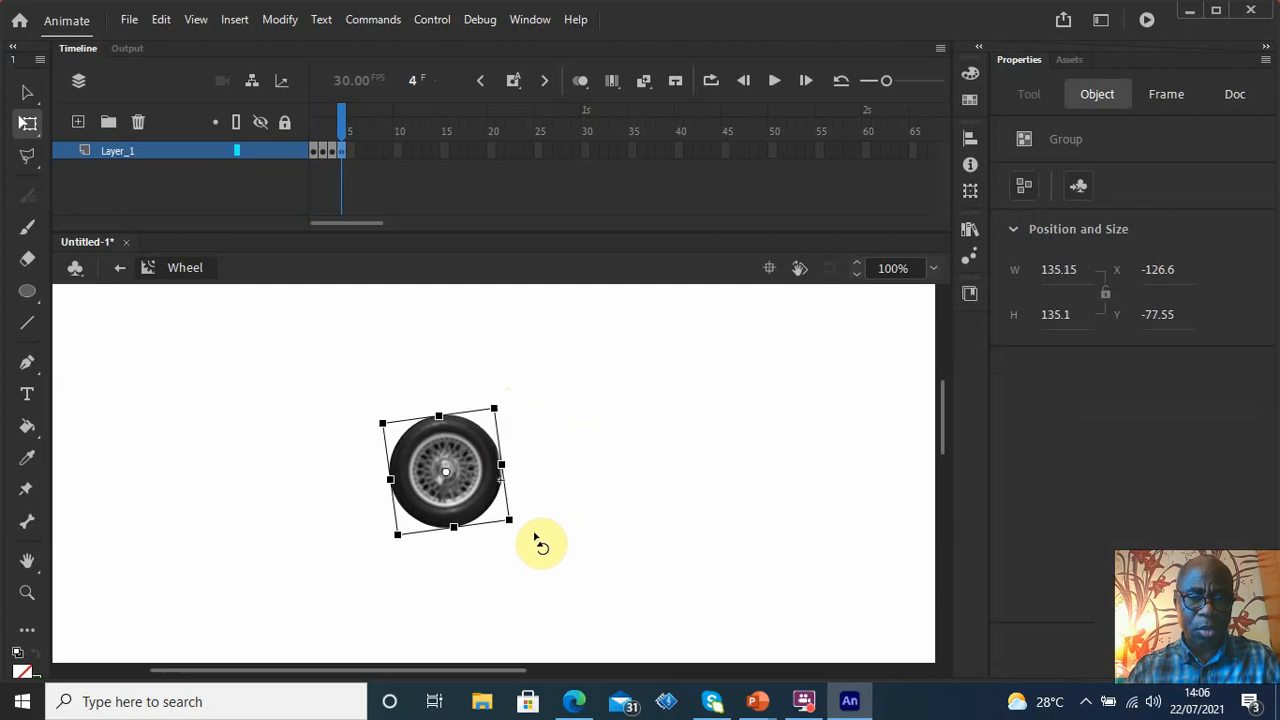
{"action": "key", "text": "ctrl+z"}
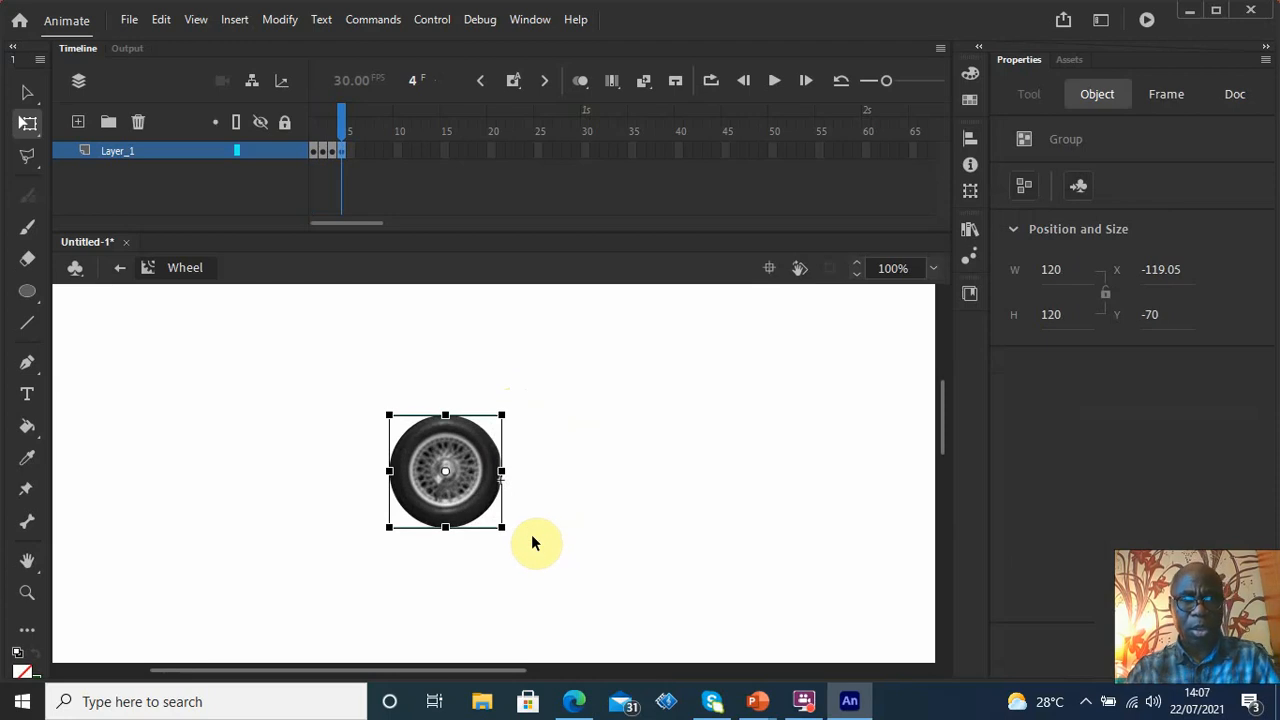
{"action": "key", "text": "F6"}
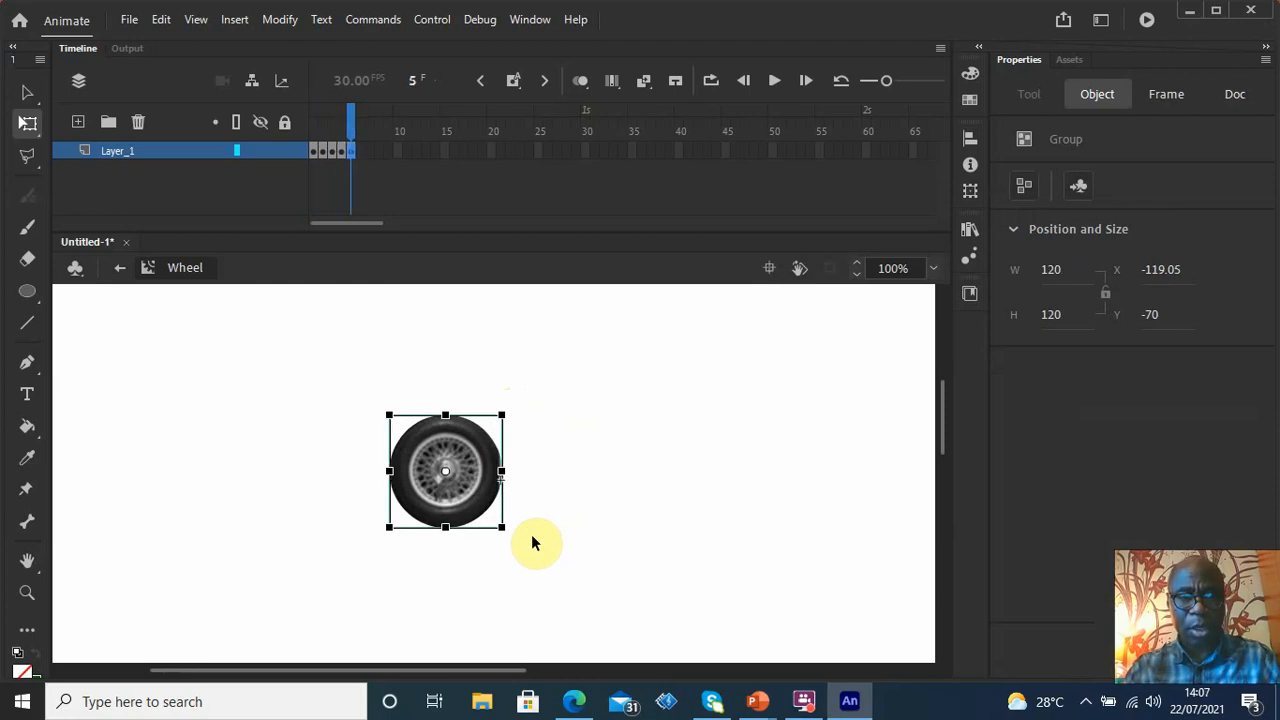
{"action": "left_click_drag", "start_coordinate": [511, 415], "coordinate": [553, 575]}
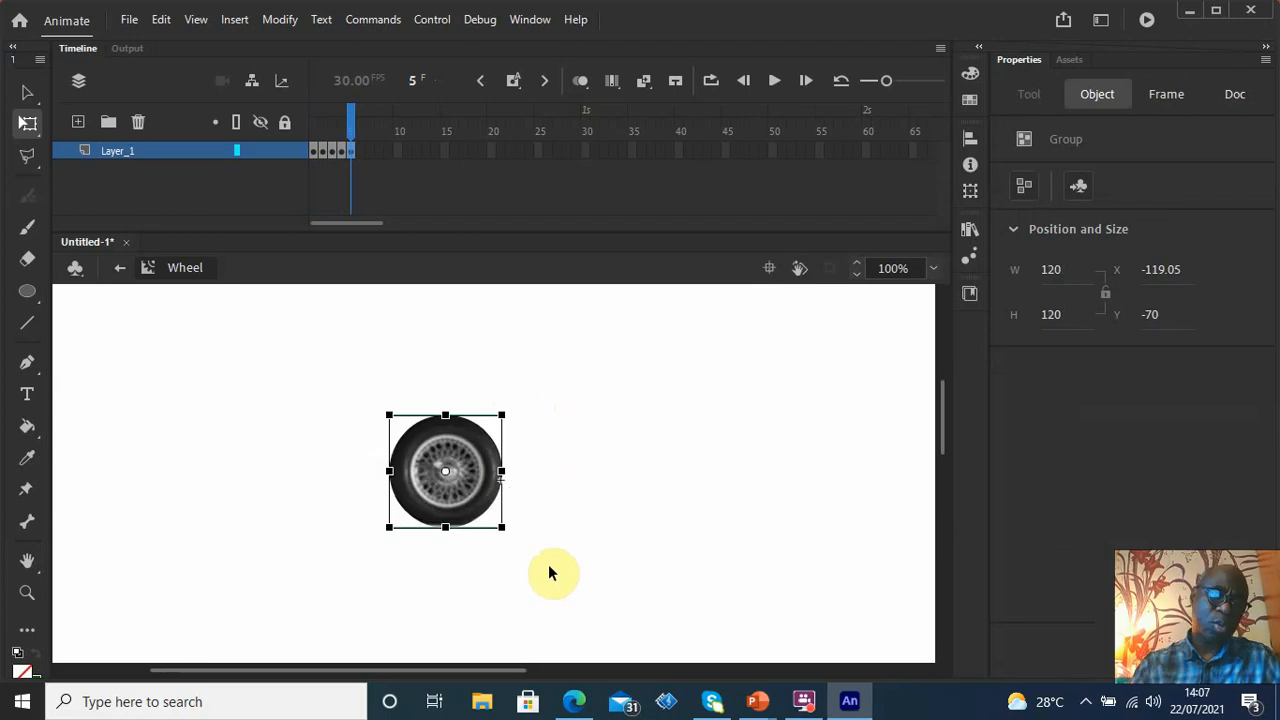
{"action": "left_click", "coordinate": [653, 522]}
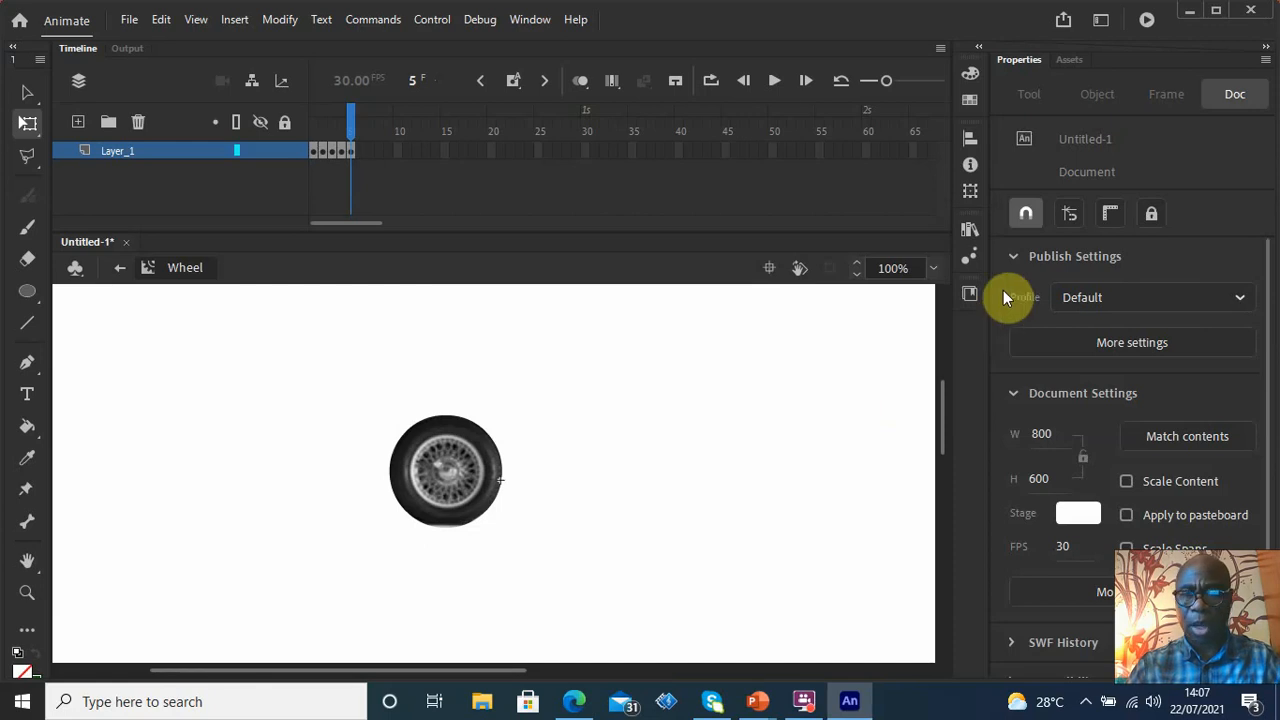
Open the CompleteCar symbol for editing and move the car body up and to the left of the registration point
{"action": "left_click", "coordinate": [971, 230]}
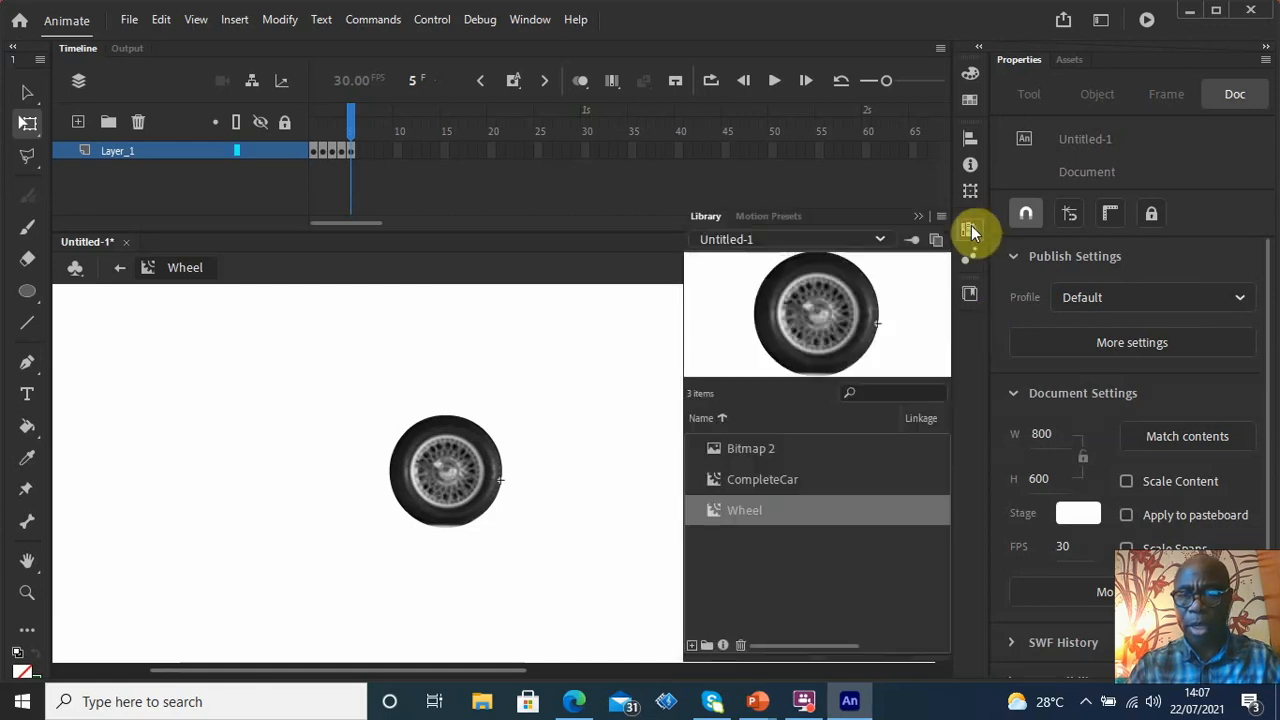
{"action": "double_click", "coordinate": [711, 479]}
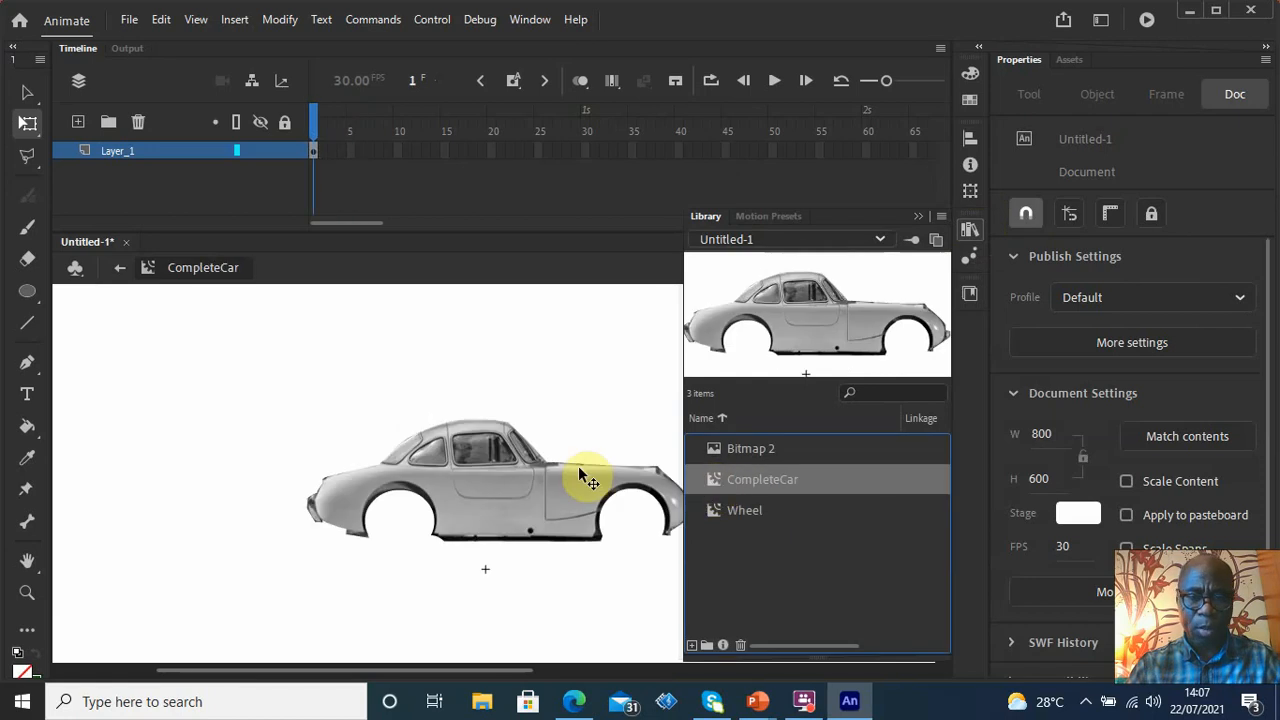
{"action": "left_click", "coordinate": [555, 430]}
{"action": "left_click_drag", "start_coordinate": [472, 486], "coordinate": [386, 457]}
{"action": "left_click", "coordinate": [727, 486]}
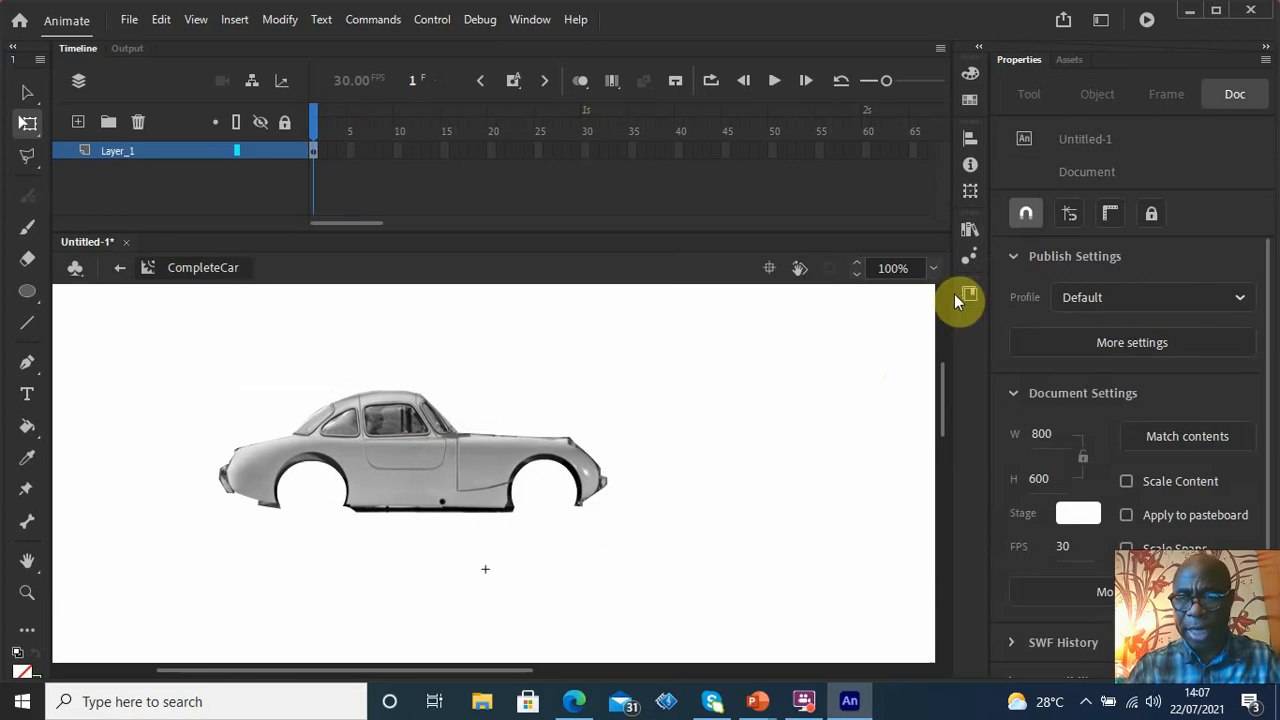
Place an instance of the Wheel movie clip from the library just below the car's rear wheel arch
{"action": "left_click", "coordinate": [968, 229]}
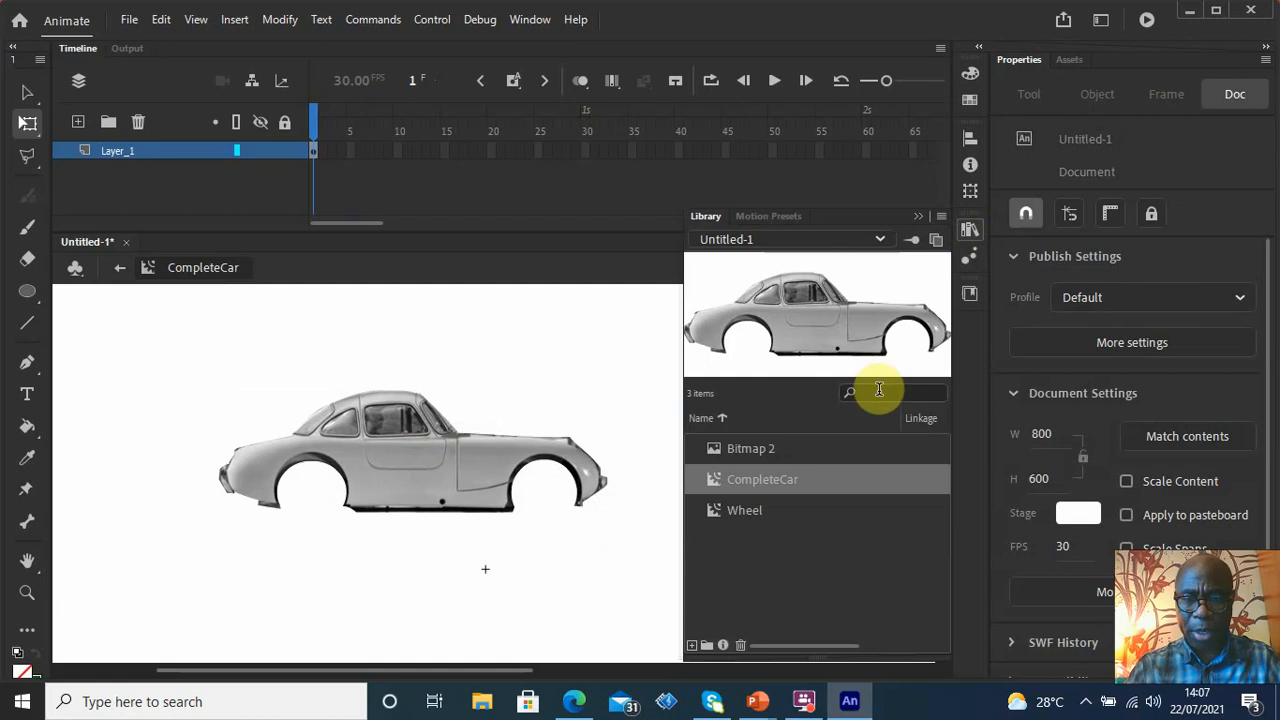
{"action": "left_click", "coordinate": [735, 510]}
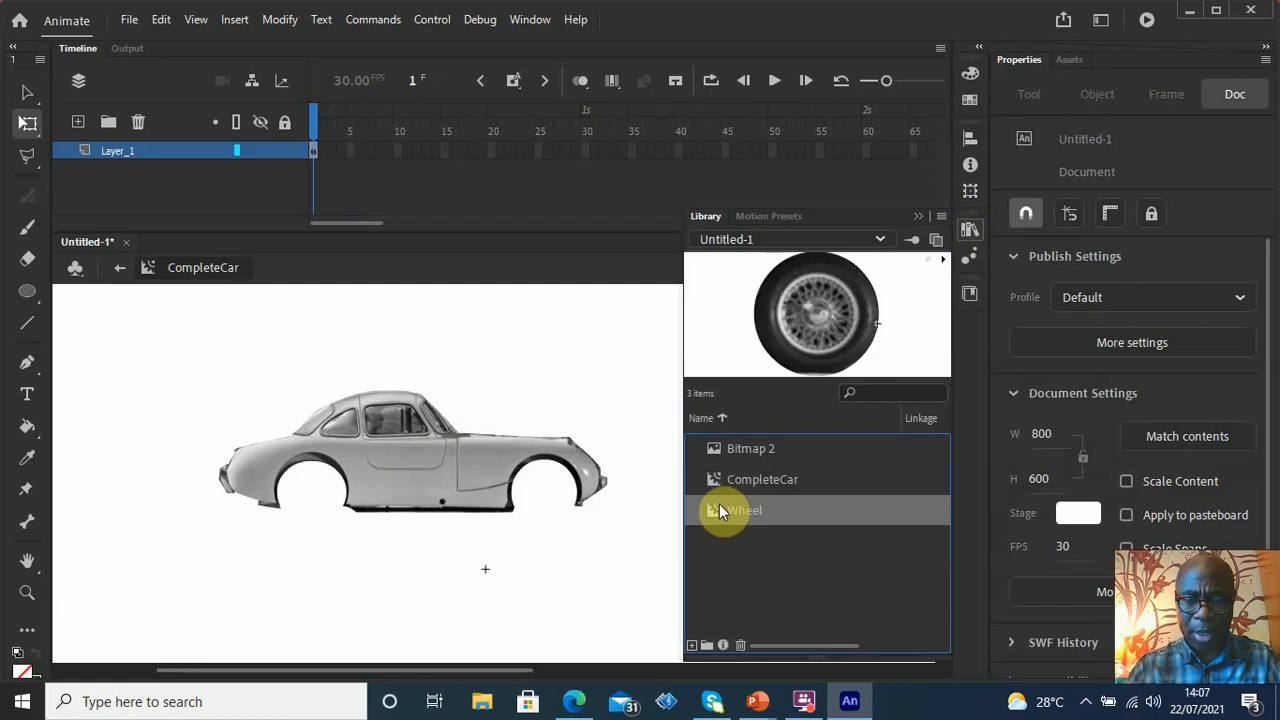
{"action": "left_click_drag", "start_coordinate": [719, 504], "coordinate": [330, 573]}
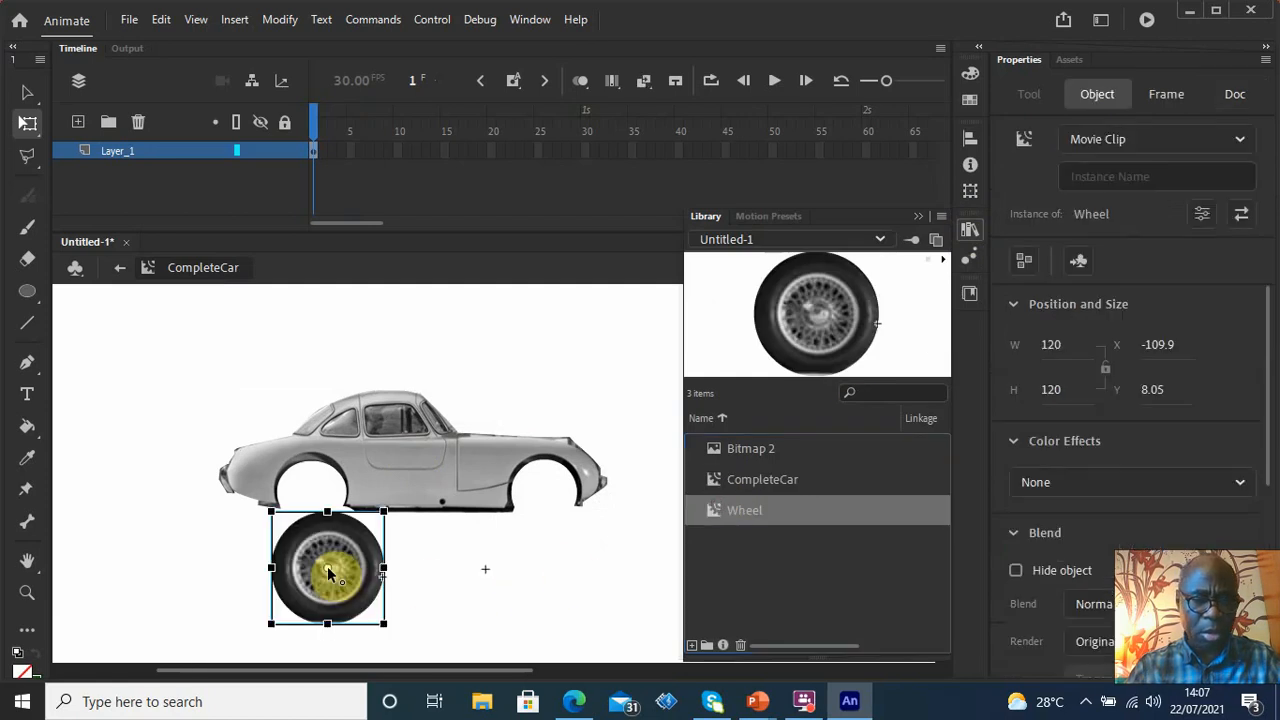
{"action": "left_click", "coordinate": [486, 580]}
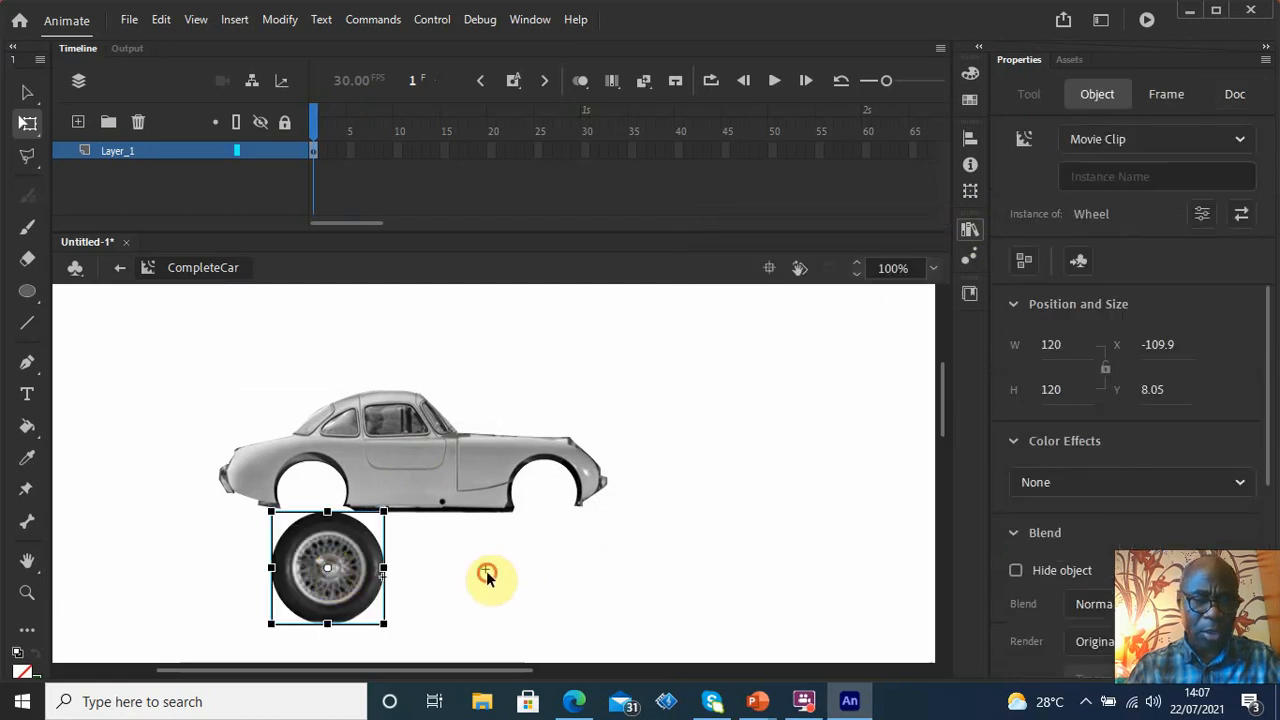
Scale the wheel instance down proportionally to about 80 by 80 px and move it into the rear wheel arch
{"action": "left_click", "coordinate": [366, 566]}
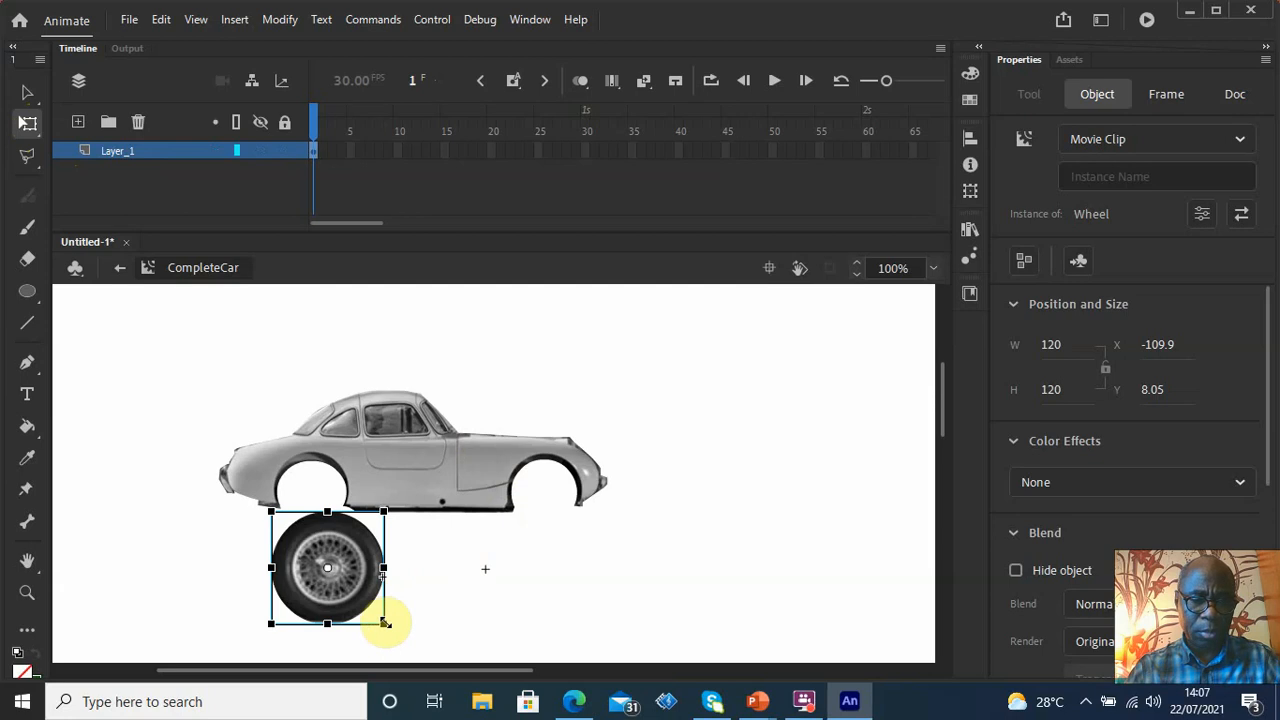
{"action": "left_click_drag", "start_coordinate": [385, 624], "coordinate": [366, 603]}
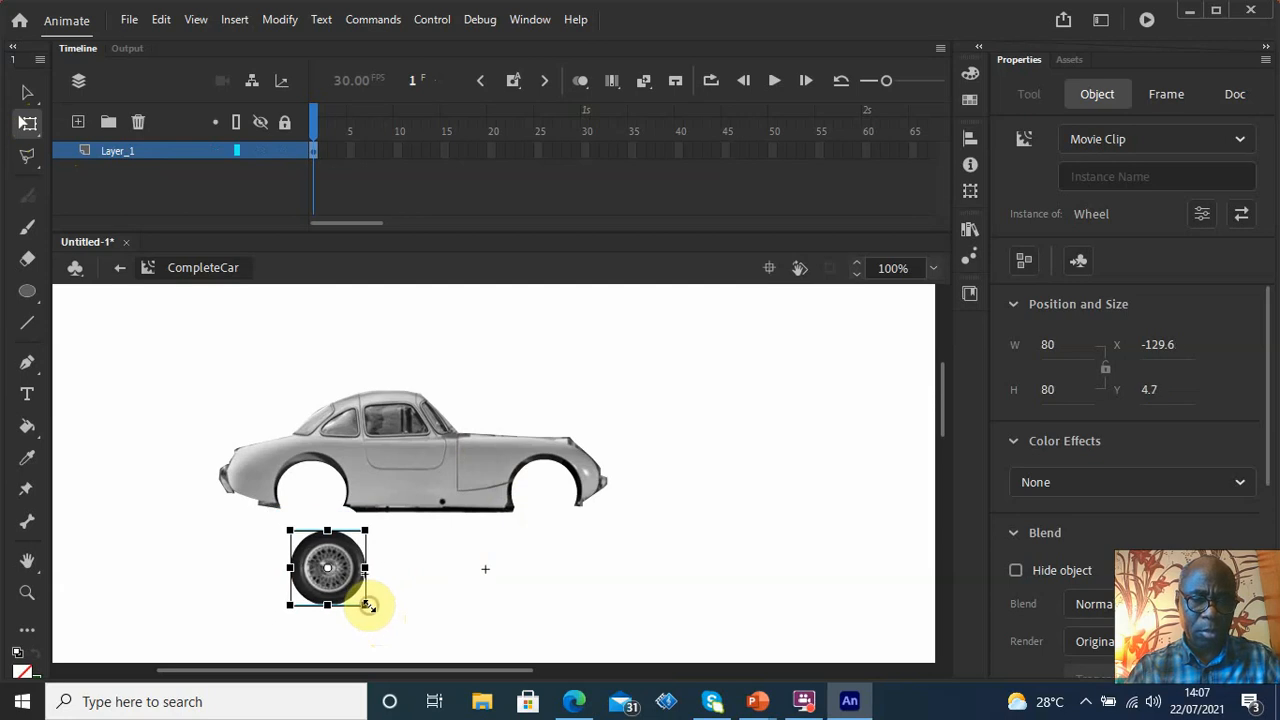
{"action": "left_click", "coordinate": [478, 592]}
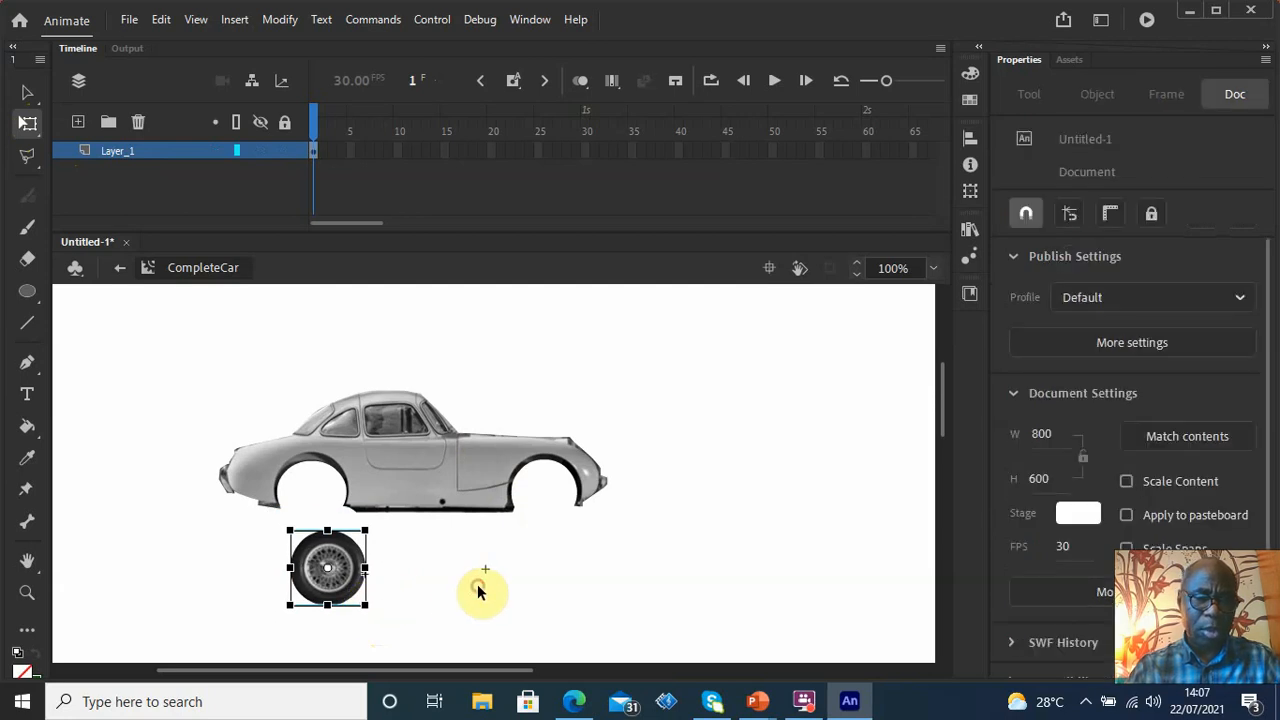
{"action": "left_click", "coordinate": [27, 93]}
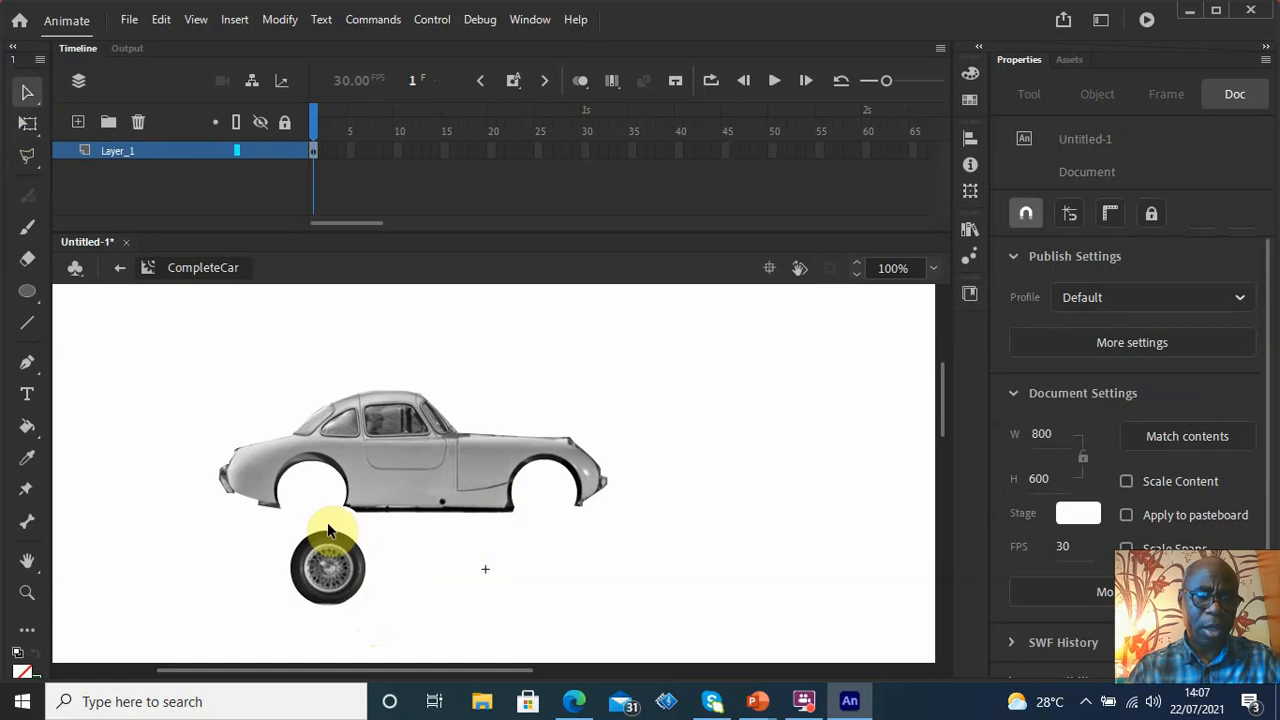
{"action": "left_click_drag", "start_coordinate": [342, 578], "coordinate": [320, 499]}
{"action": "left_click", "coordinate": [413, 593]}
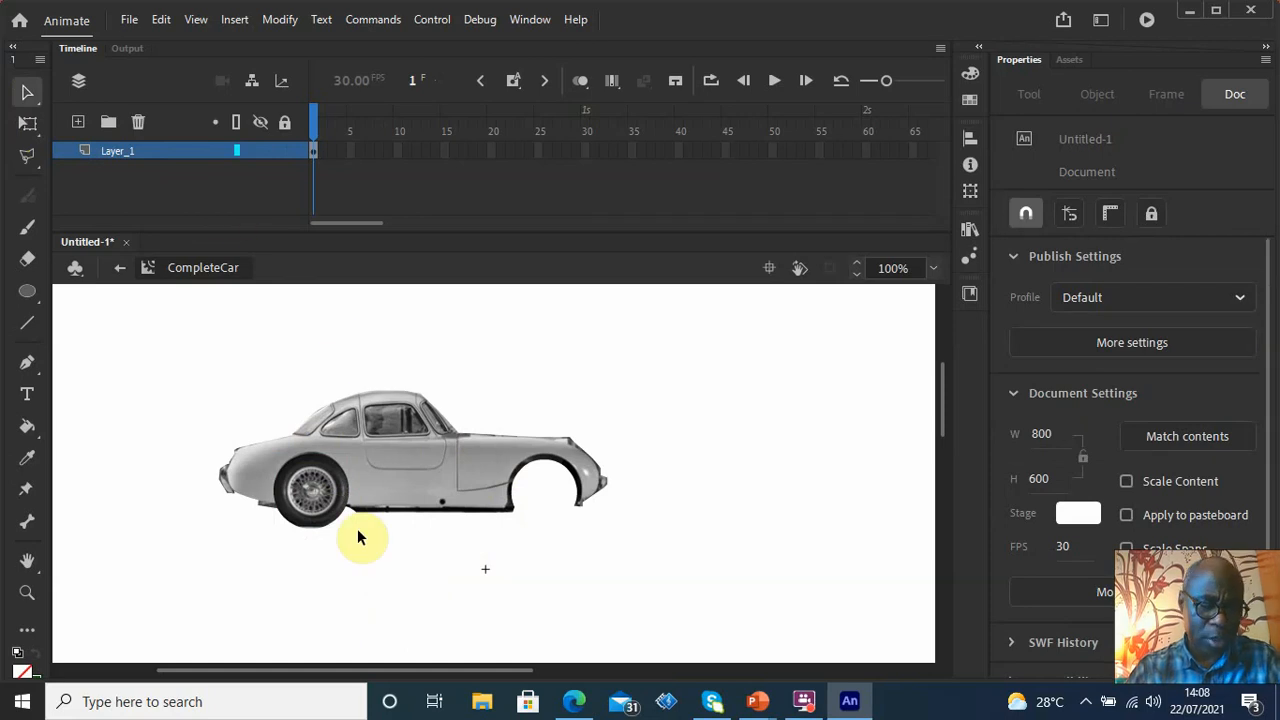
Reduce the rear wheel proportionally to about 72 by 72 px with Free Transform
{"action": "left_click", "coordinate": [328, 502]}
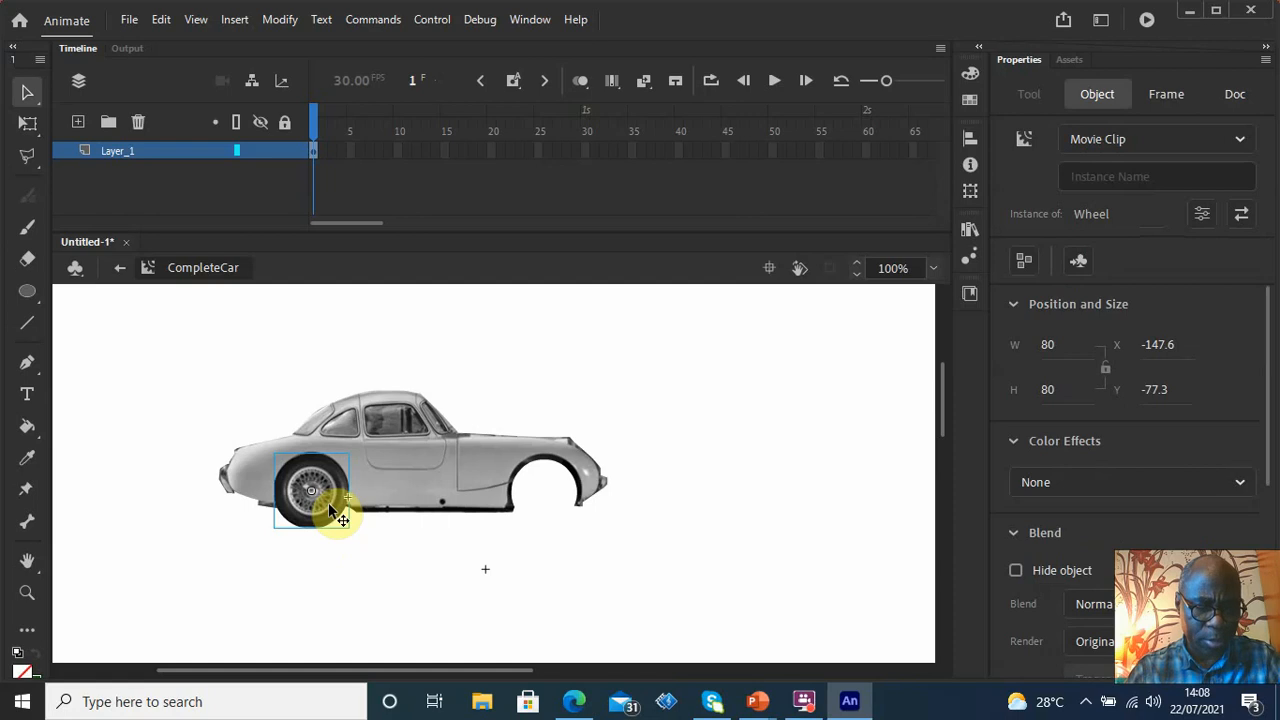
{"action": "left_click", "coordinate": [28, 124]}
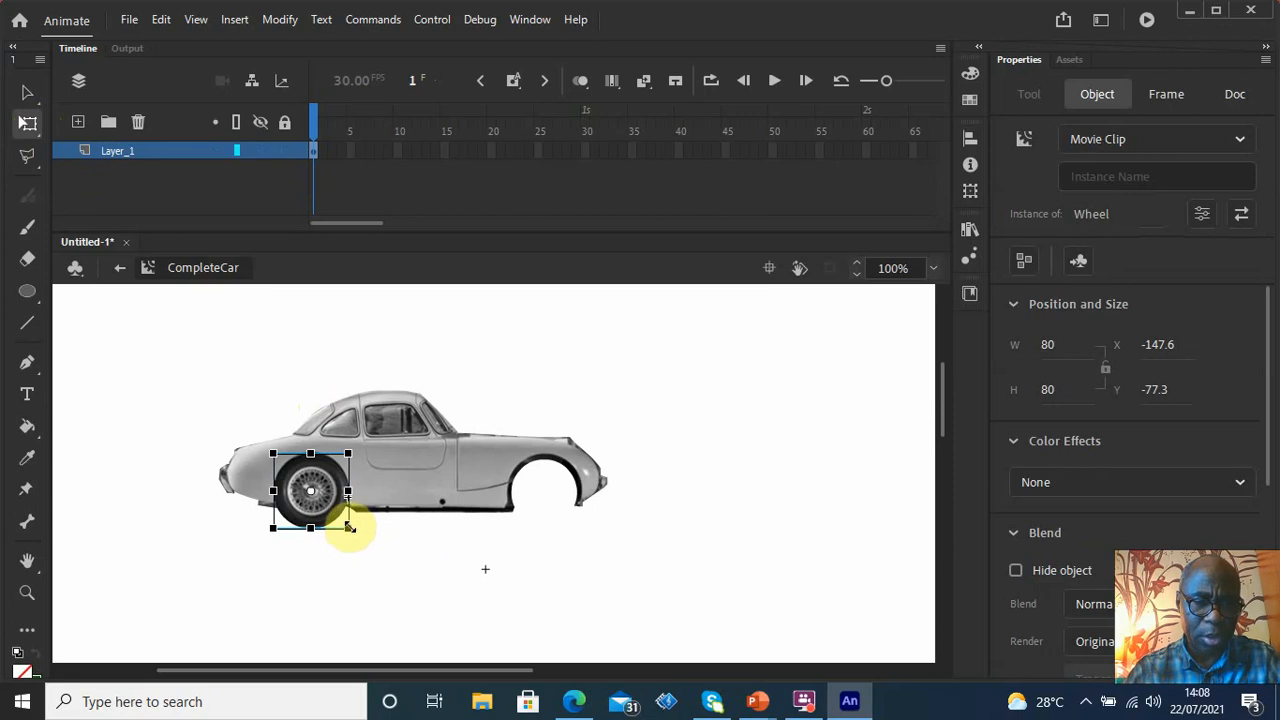
{"action": "left_click_drag", "start_coordinate": [349, 528], "coordinate": [350, 527]}
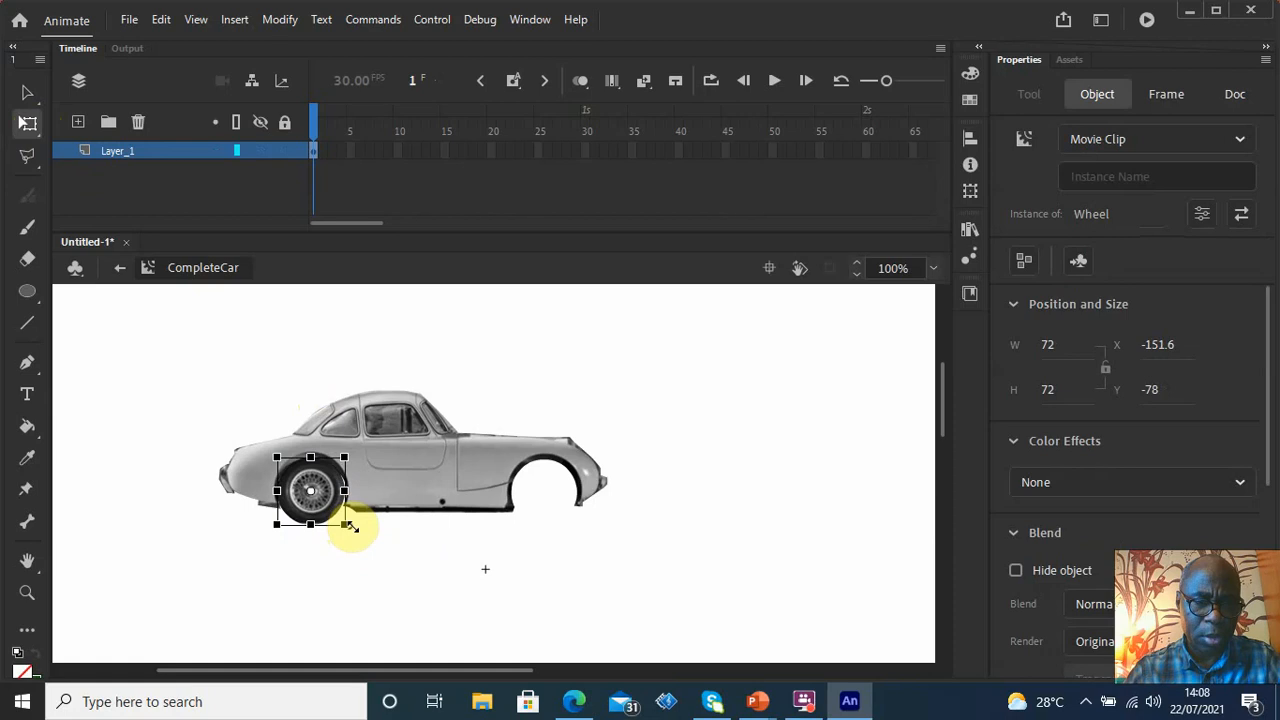
{"action": "left_click", "coordinate": [425, 540]}
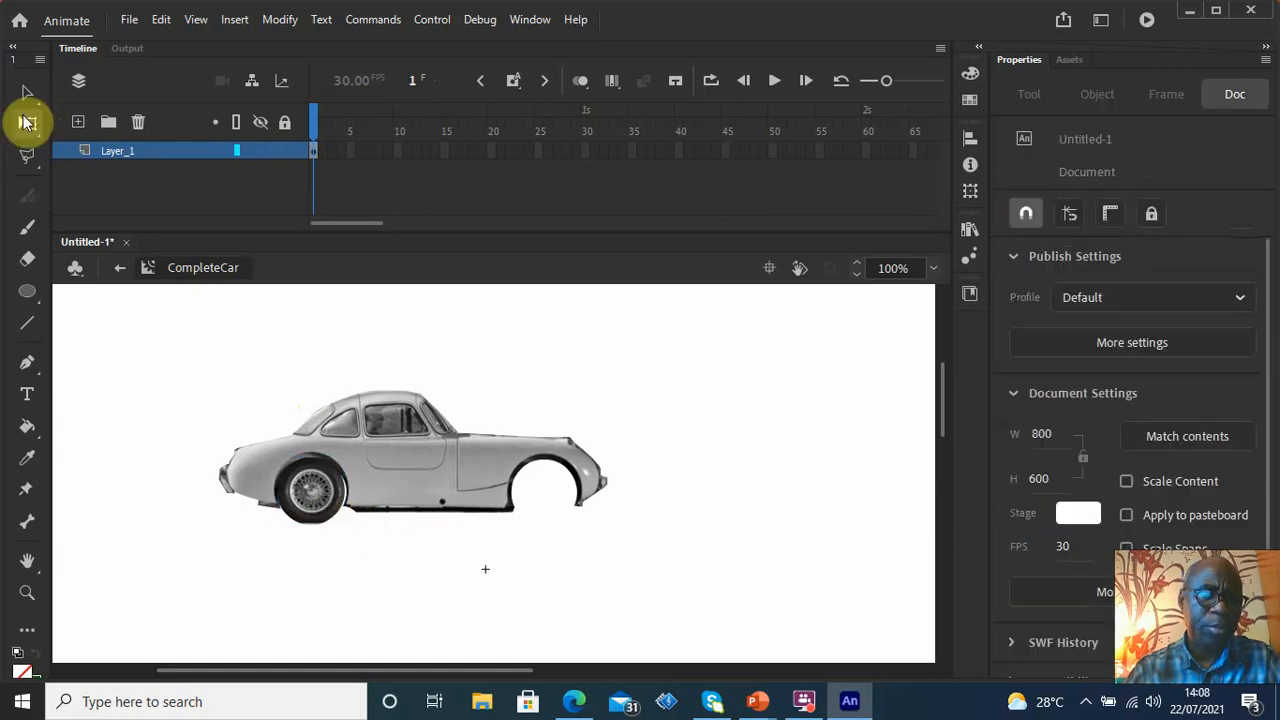
Nudge the rear wheel in small steps until it sits centred in the wheel arch, at about Y -82
{"action": "left_click", "coordinate": [27, 92]}
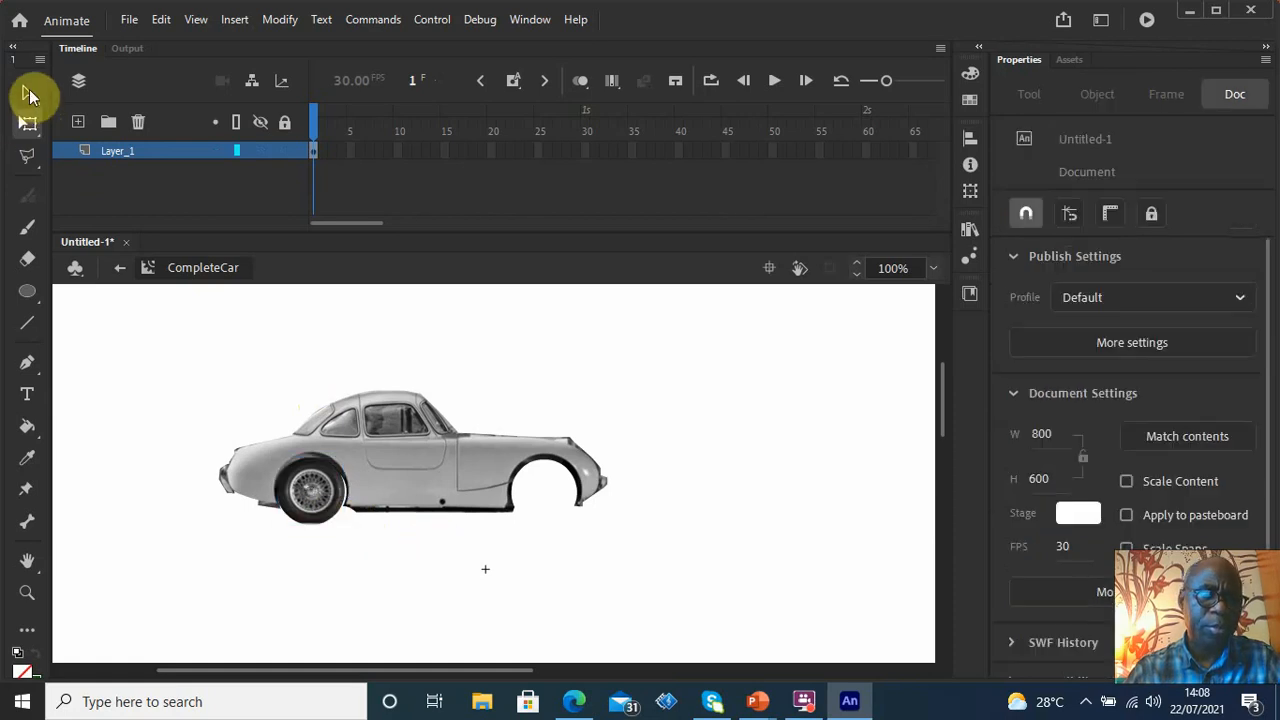
{"action": "left_click", "coordinate": [330, 502]}
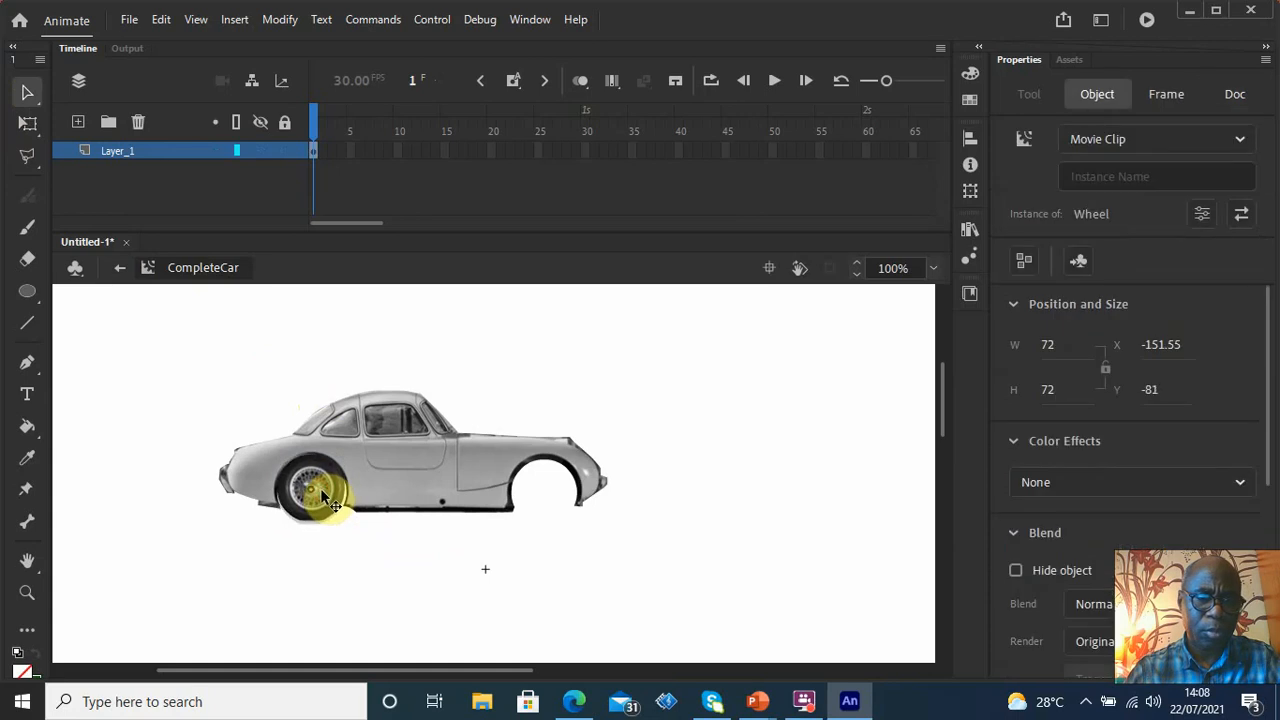
{"action": "key", "text": "Right"}
{"action": "key", "text": "Right"}
{"action": "key", "text": "Right"}
{"action": "key", "text": "Down"}
{"action": "key", "text": "Down"}
{"action": "key", "text": "Down"}
{"action": "key", "text": "Left"}
{"action": "key", "text": "Left"}
{"action": "key", "text": "Up"}
{"action": "key", "text": "Up"}
{"action": "key", "text": "Up"}
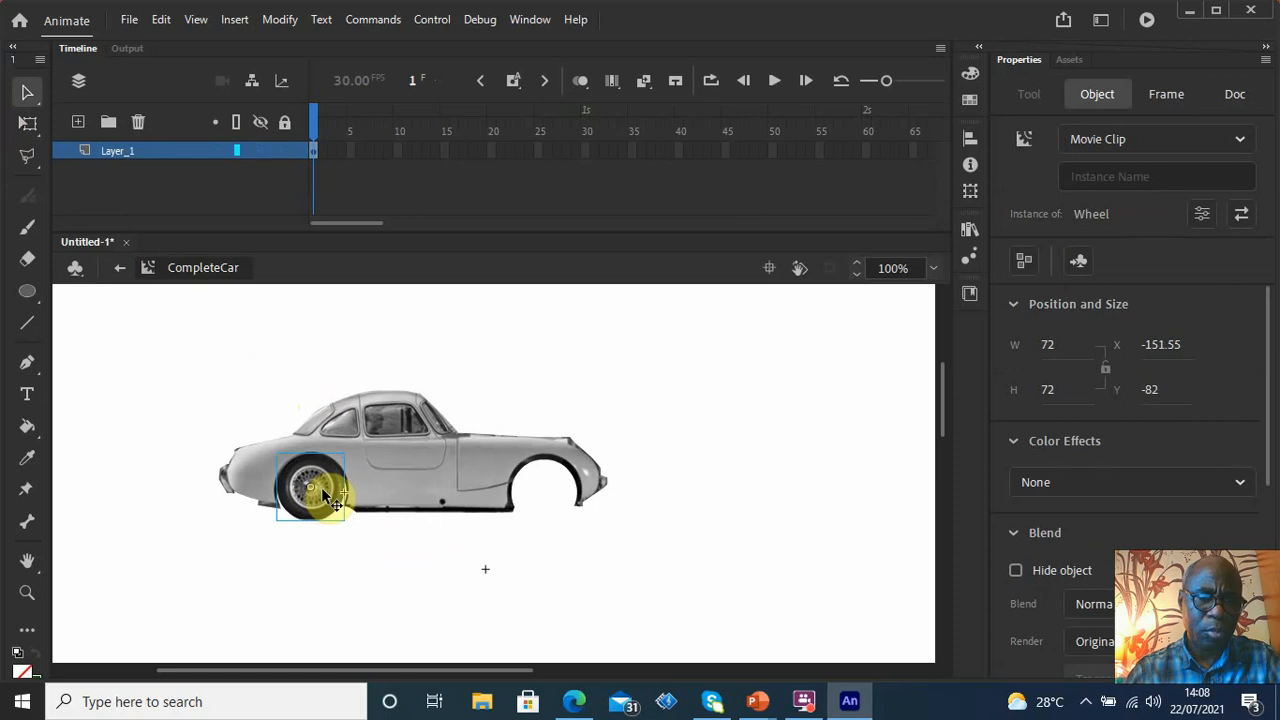
{"action": "left_click", "coordinate": [413, 566]}
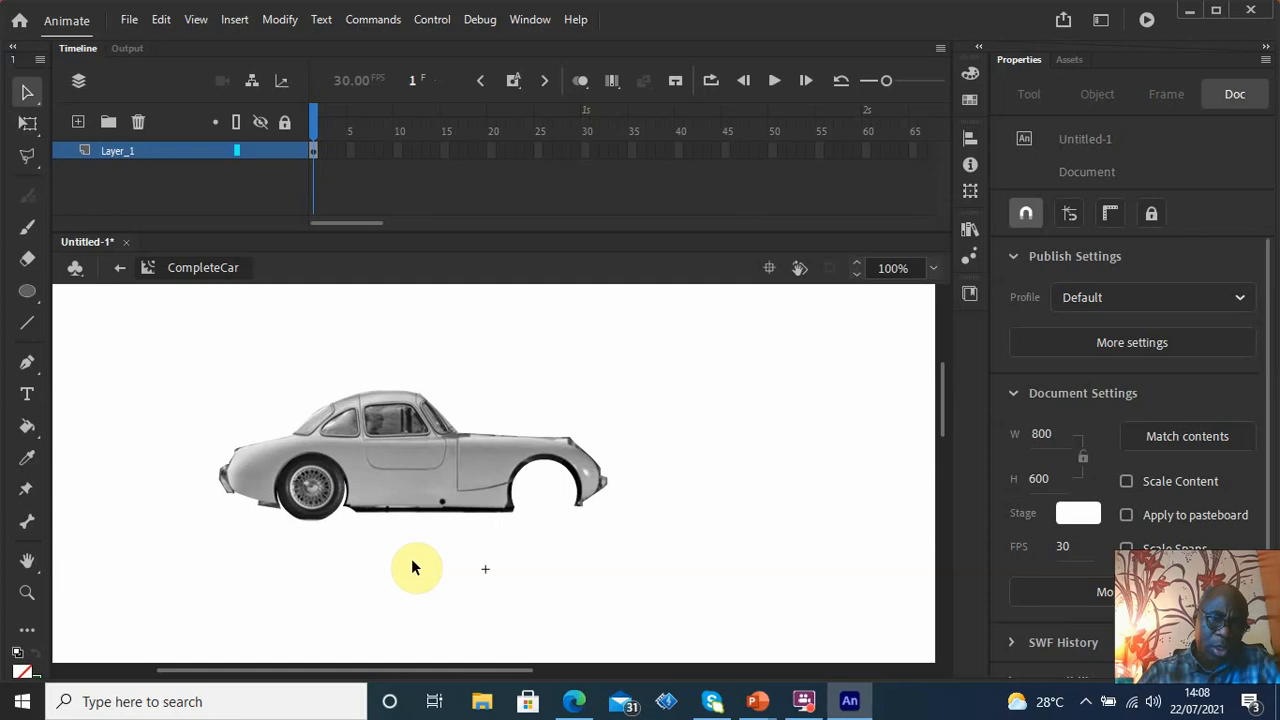
Try enlarging the rear wheel proportionally to about 92 by 92 px with Free Transform, and undo the resizing
{"action": "left_click", "coordinate": [328, 500]}
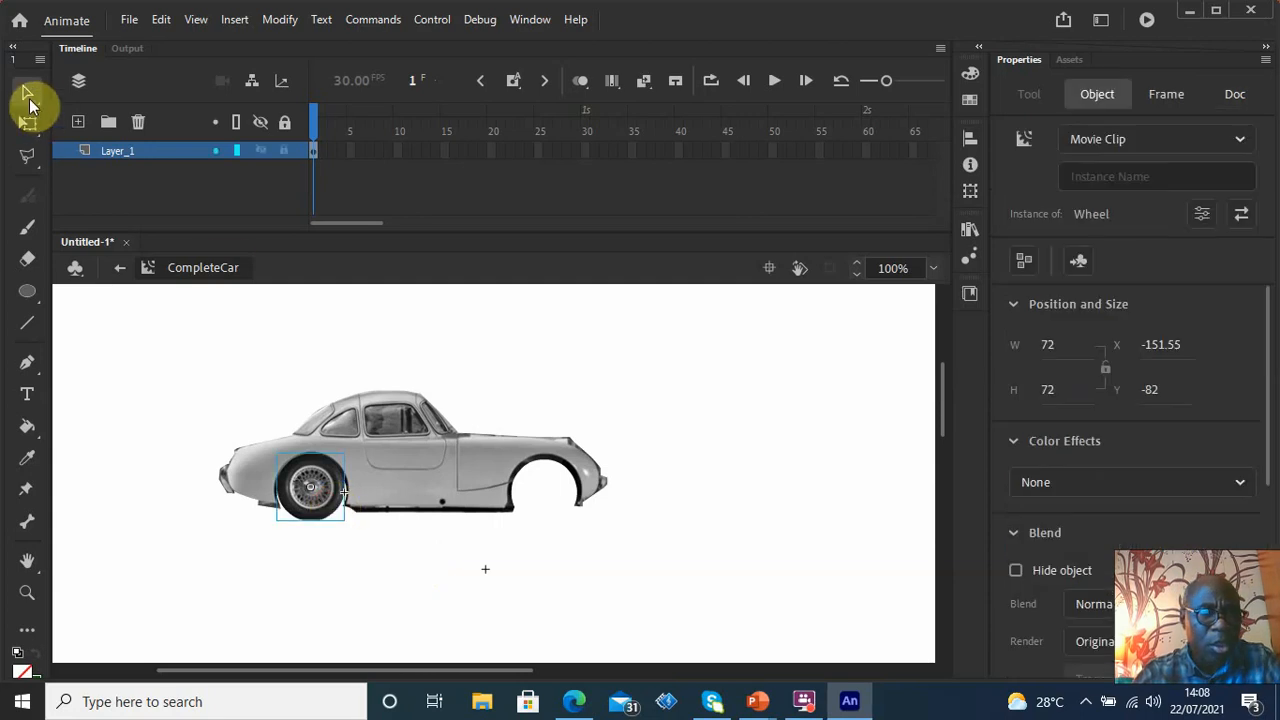
{"action": "left_click", "coordinate": [28, 122]}
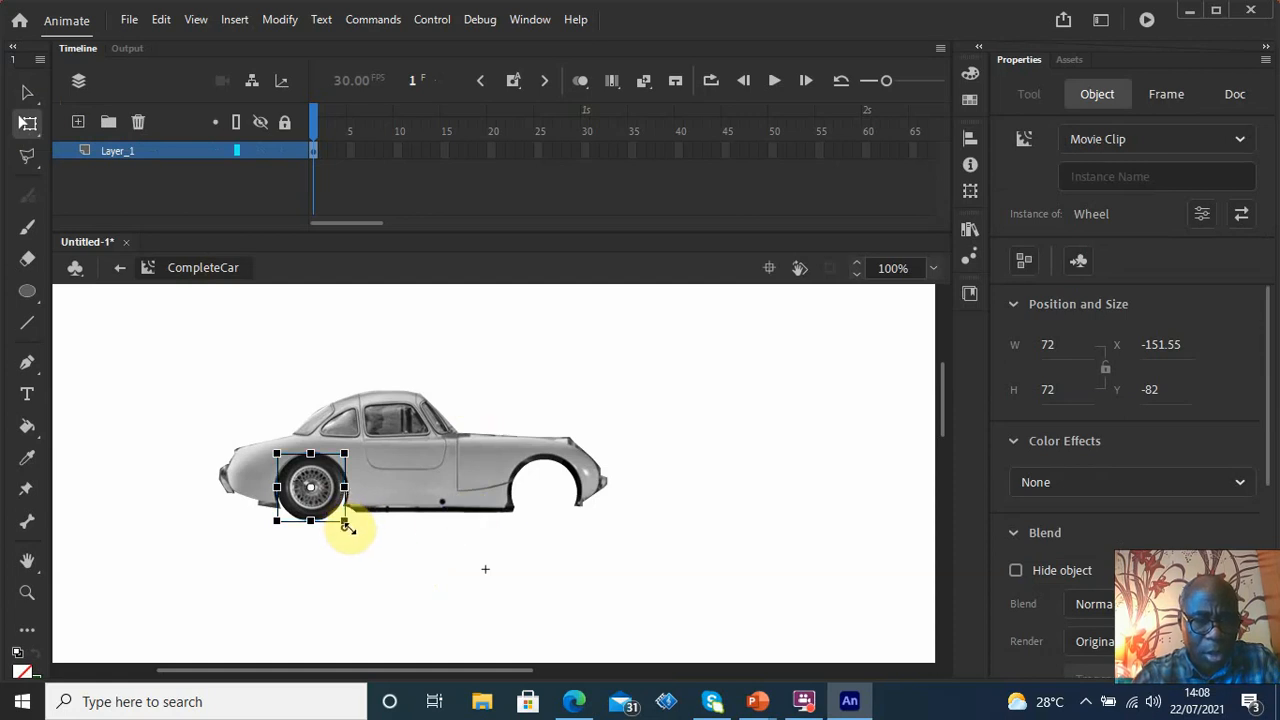
{"action": "left_click_drag", "start_coordinate": [347, 527], "coordinate": [354, 533]}
{"action": "key", "text": "ctrl+z"}
{"action": "left_click_drag", "start_coordinate": [347, 529], "coordinate": [354, 533]}
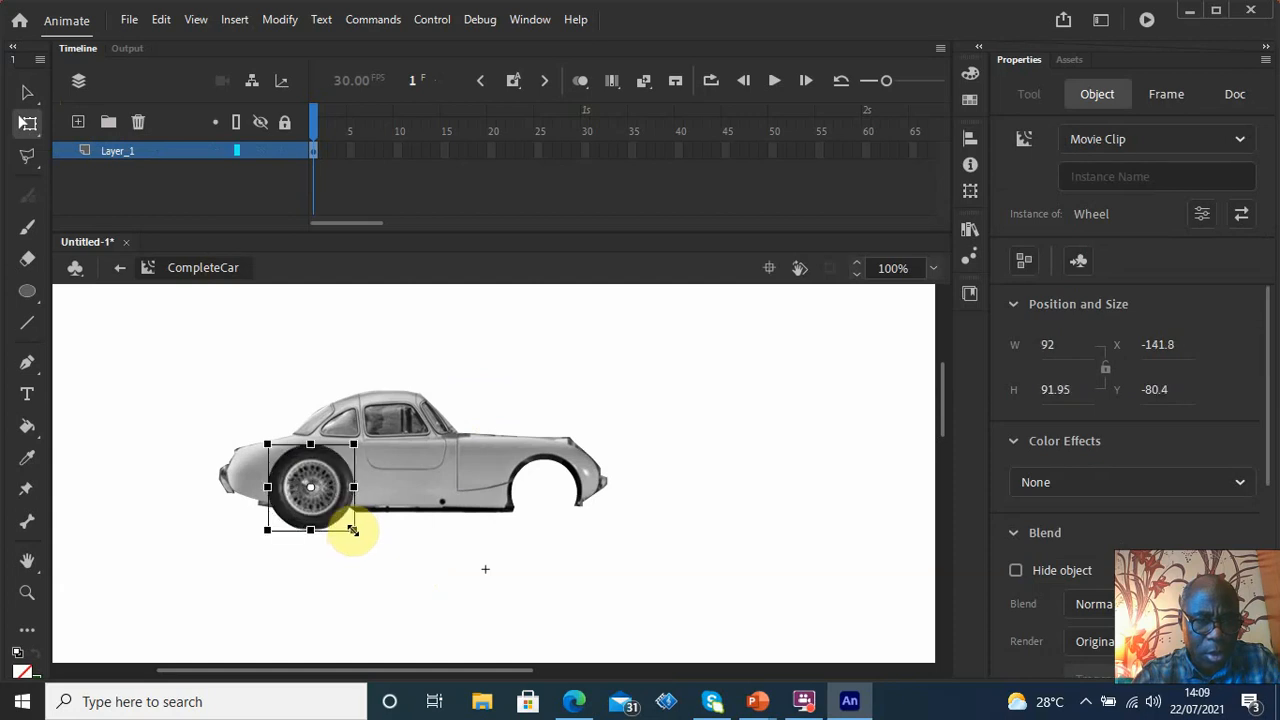
{"action": "key", "text": "ctrl+z"}
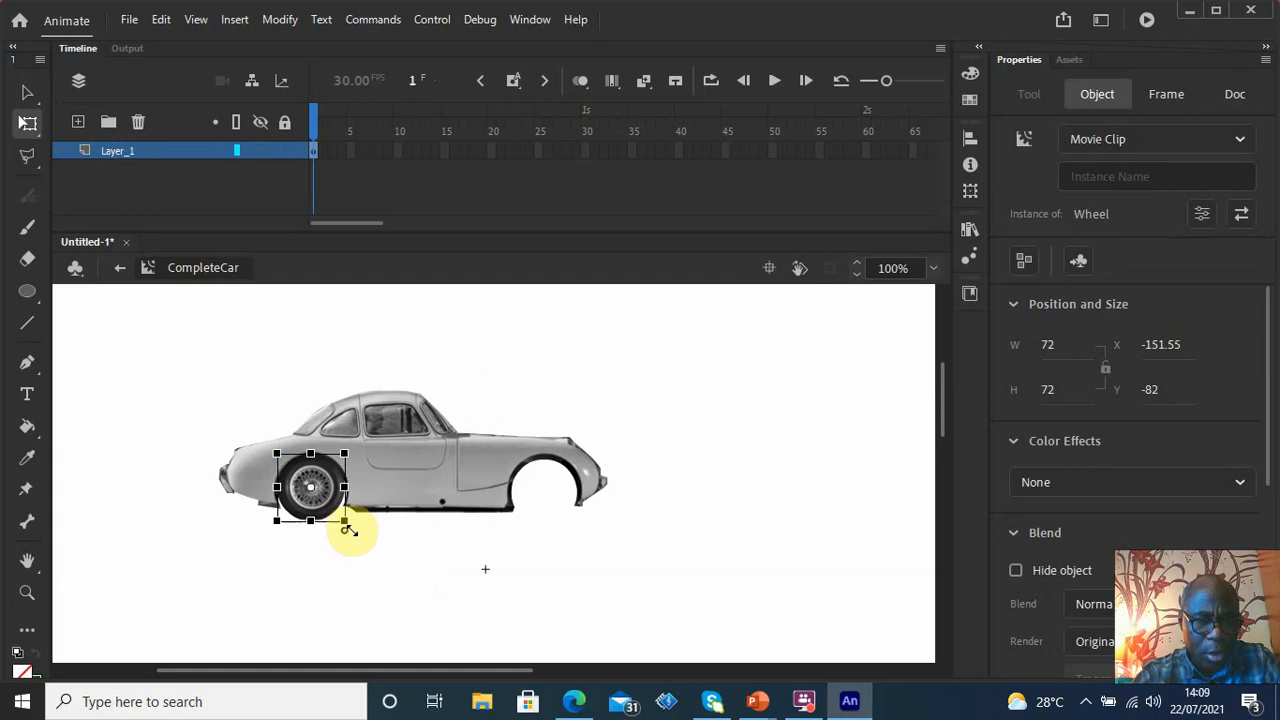
{"action": "left_click", "coordinate": [400, 546]}
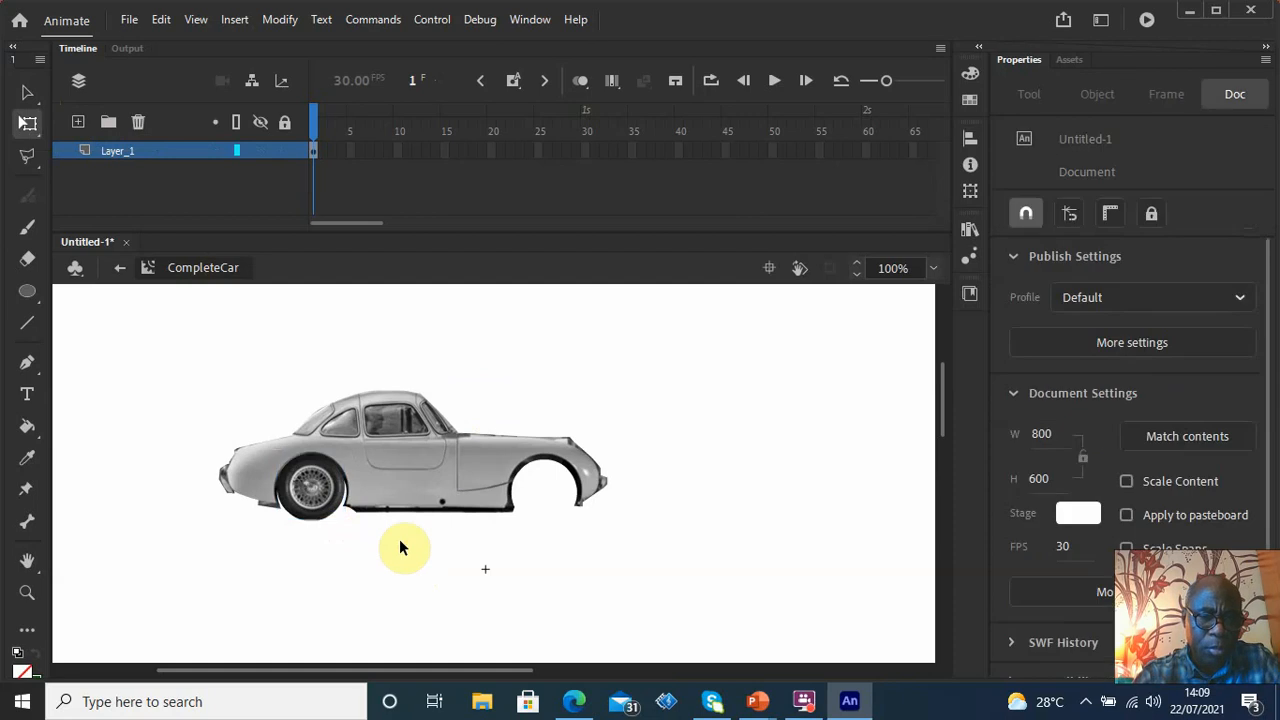
{"action": "left_click", "coordinate": [324, 518]}
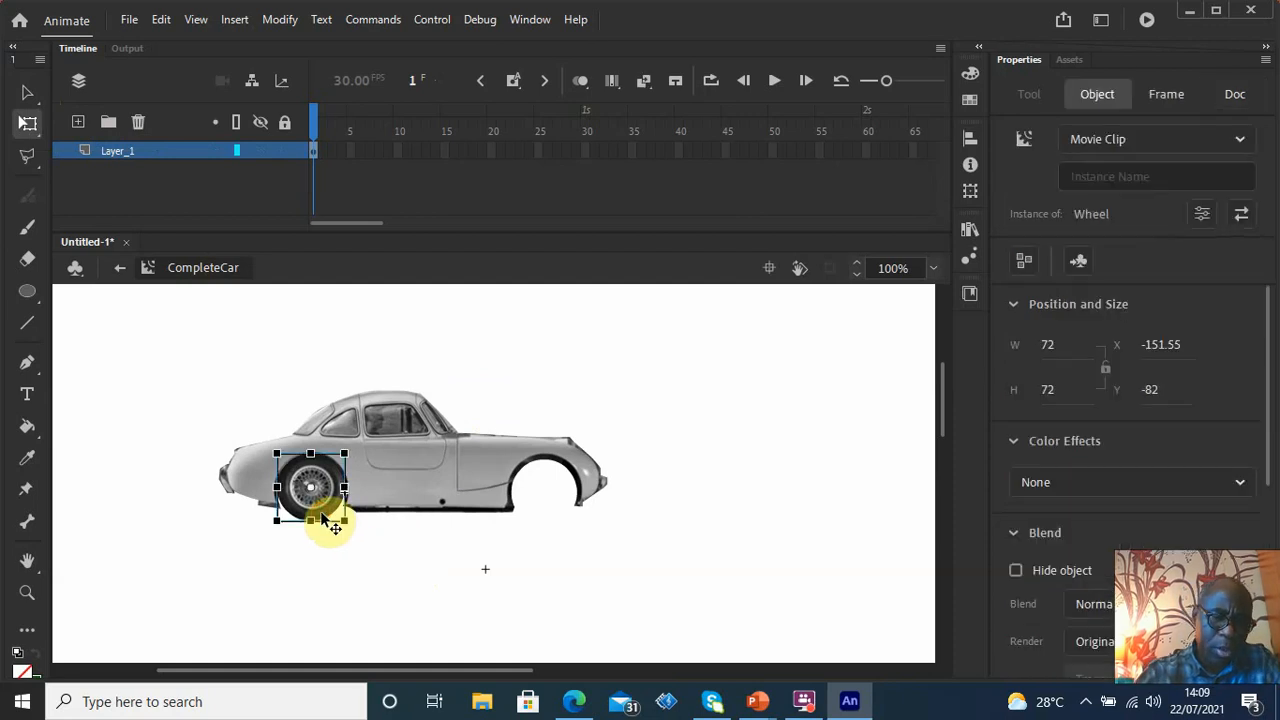
Paste a second copy of the wheel and move it into the front wheel arch
{"action": "left_click", "coordinate": [520, 555]}
{"action": "key", "text": "ctrl+v"}
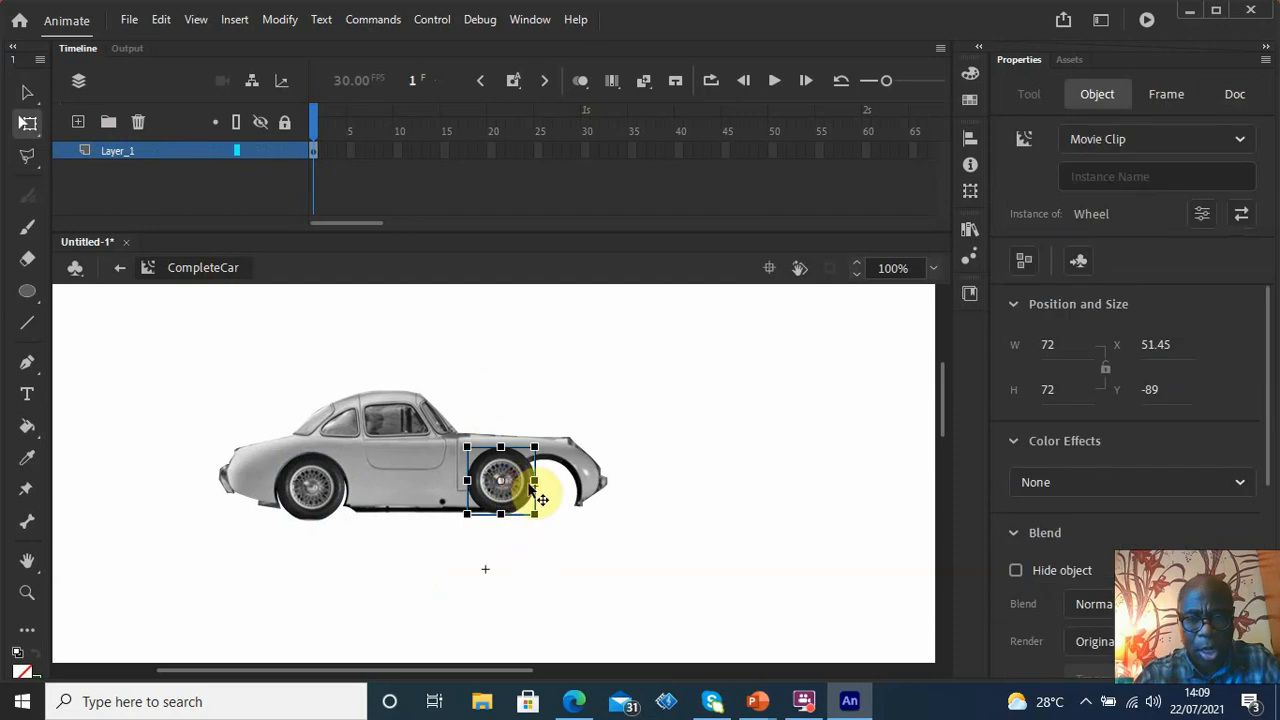
{"action": "left_click_drag", "start_coordinate": [510, 496], "coordinate": [555, 490]}
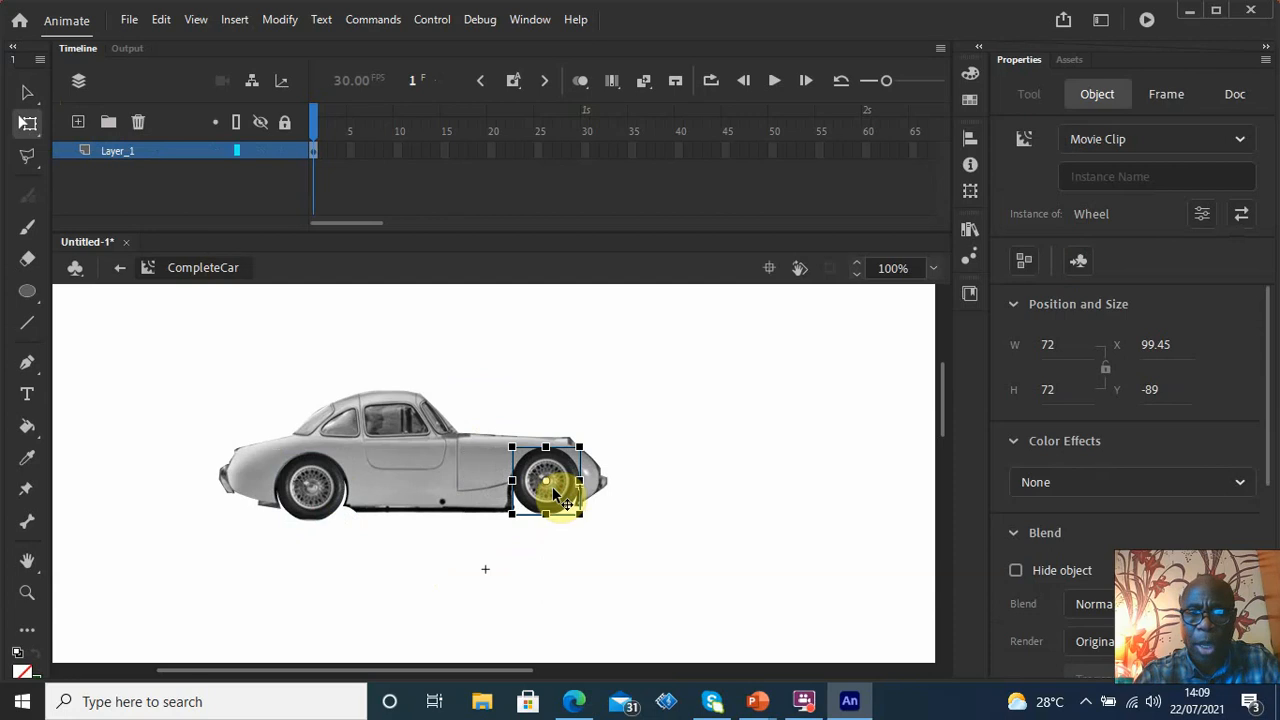
{"action": "left_click", "coordinate": [723, 482]}
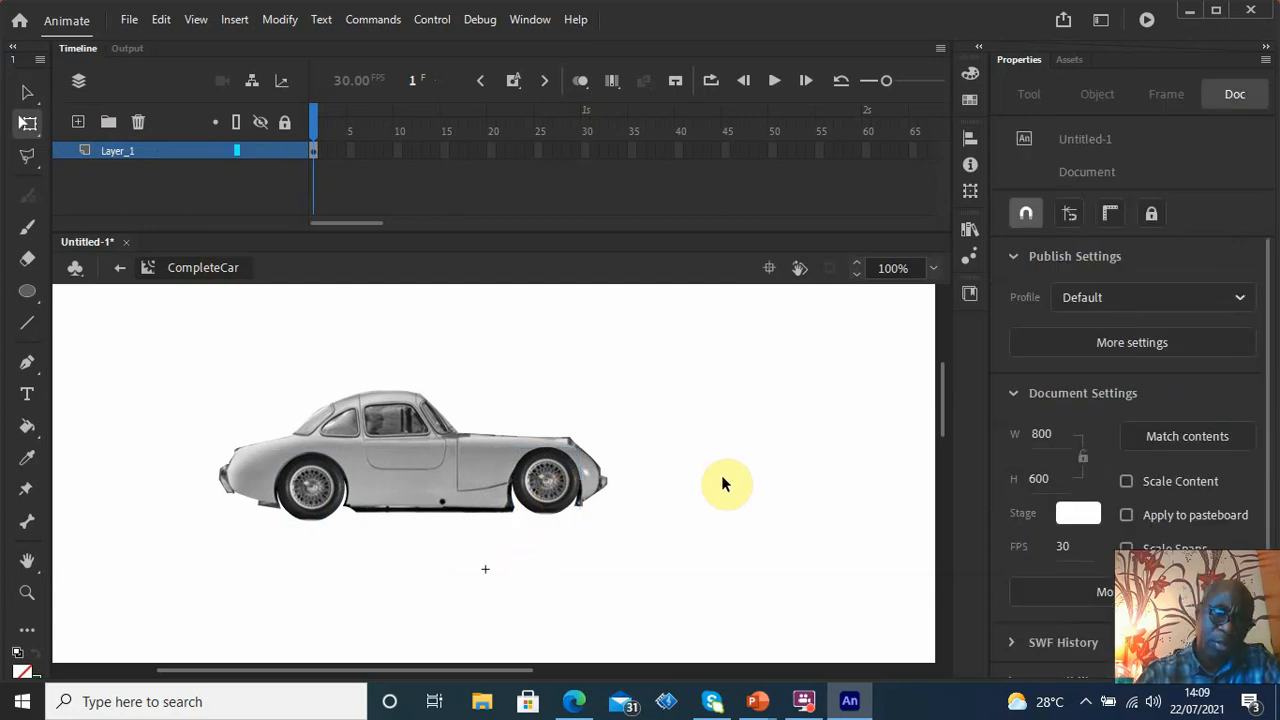
Lower the front wheel and nudge it to about X 97, Y -78 in its arch with the Selection tool
{"action": "left_click", "coordinate": [27, 92]}
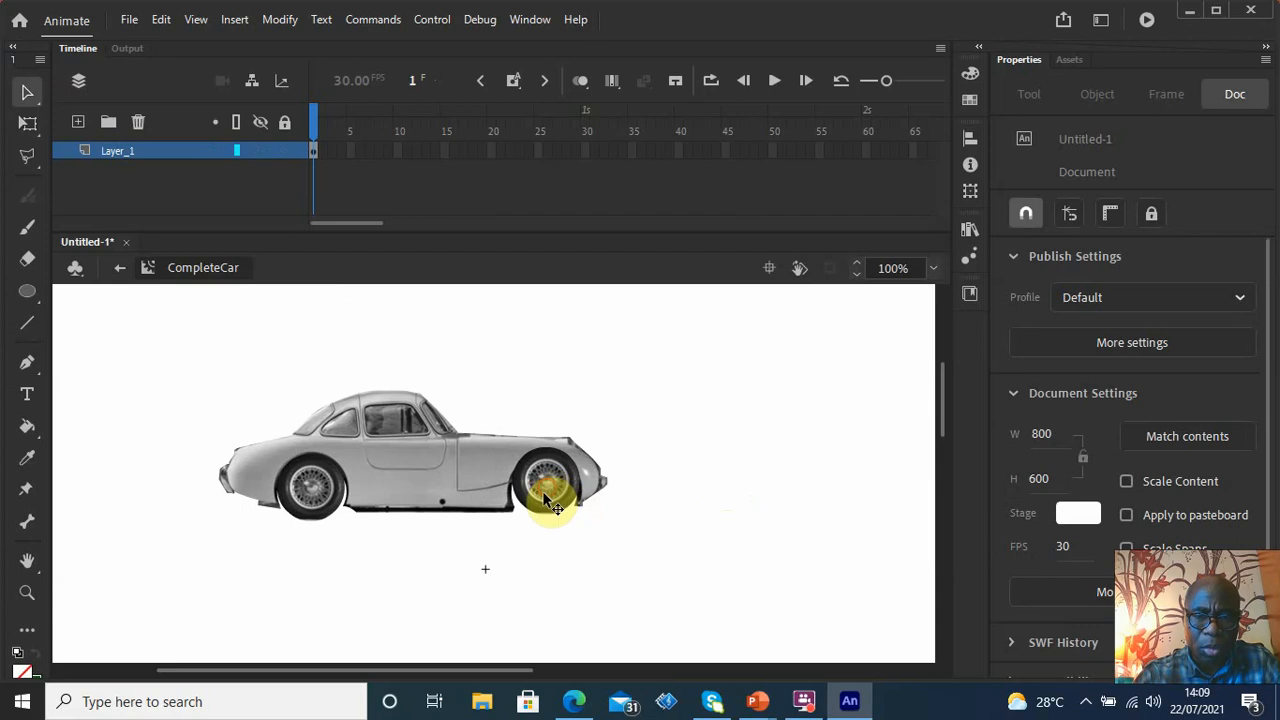
{"action": "left_click_drag", "start_coordinate": [543, 490], "coordinate": [540, 508]}
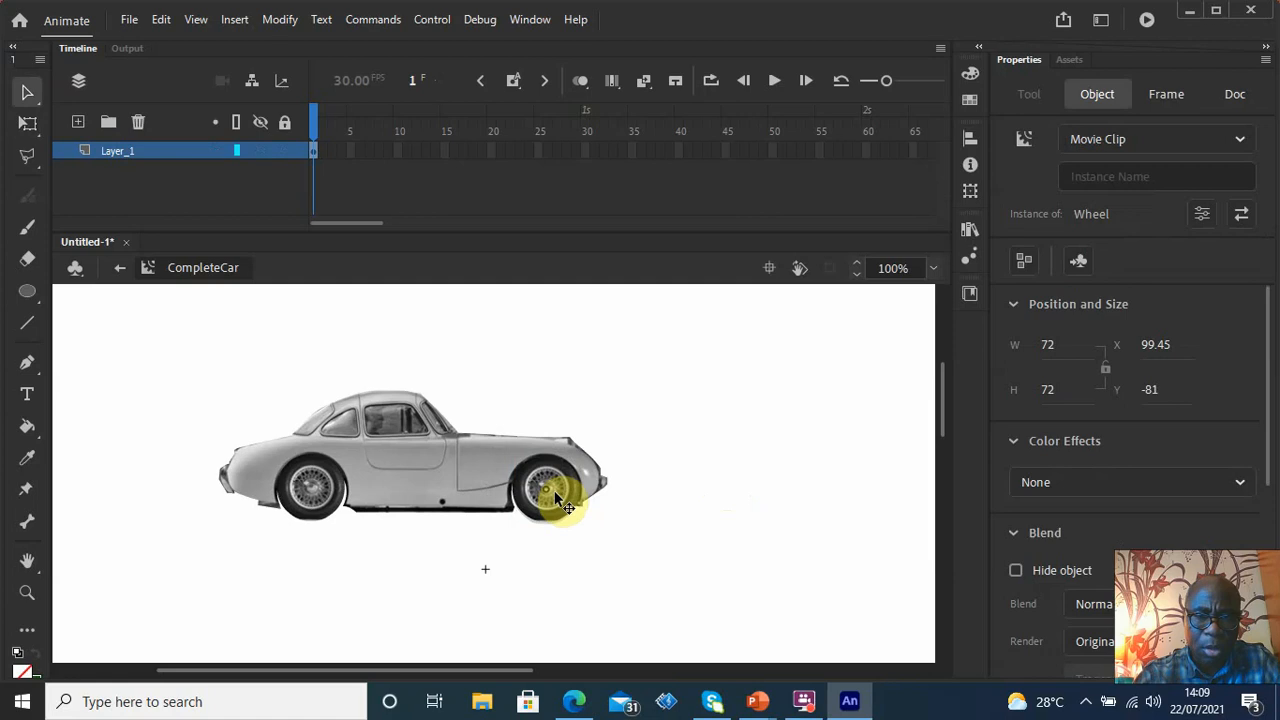
{"action": "key", "text": "Left"}
{"action": "key", "text": "Left"}
{"action": "key", "text": "Down"}
{"action": "key", "text": "Down"}
{"action": "key", "text": "Down"}
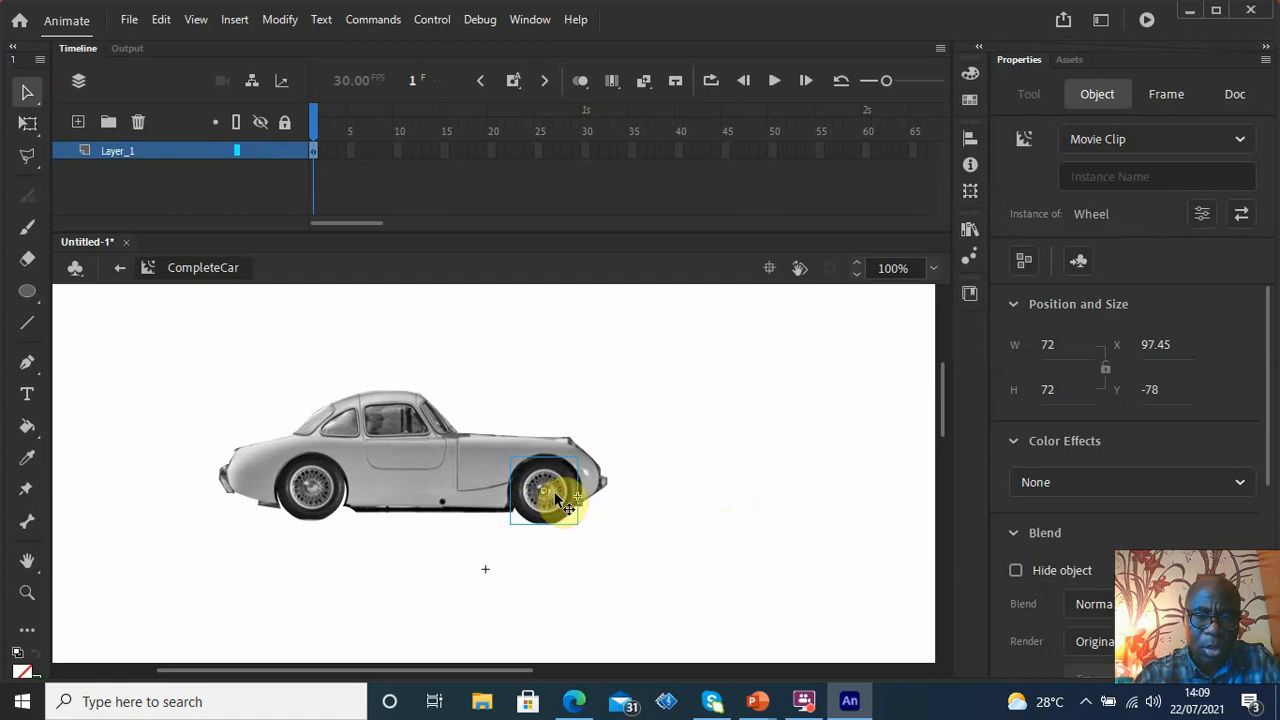
{"action": "left_click", "coordinate": [687, 470]}
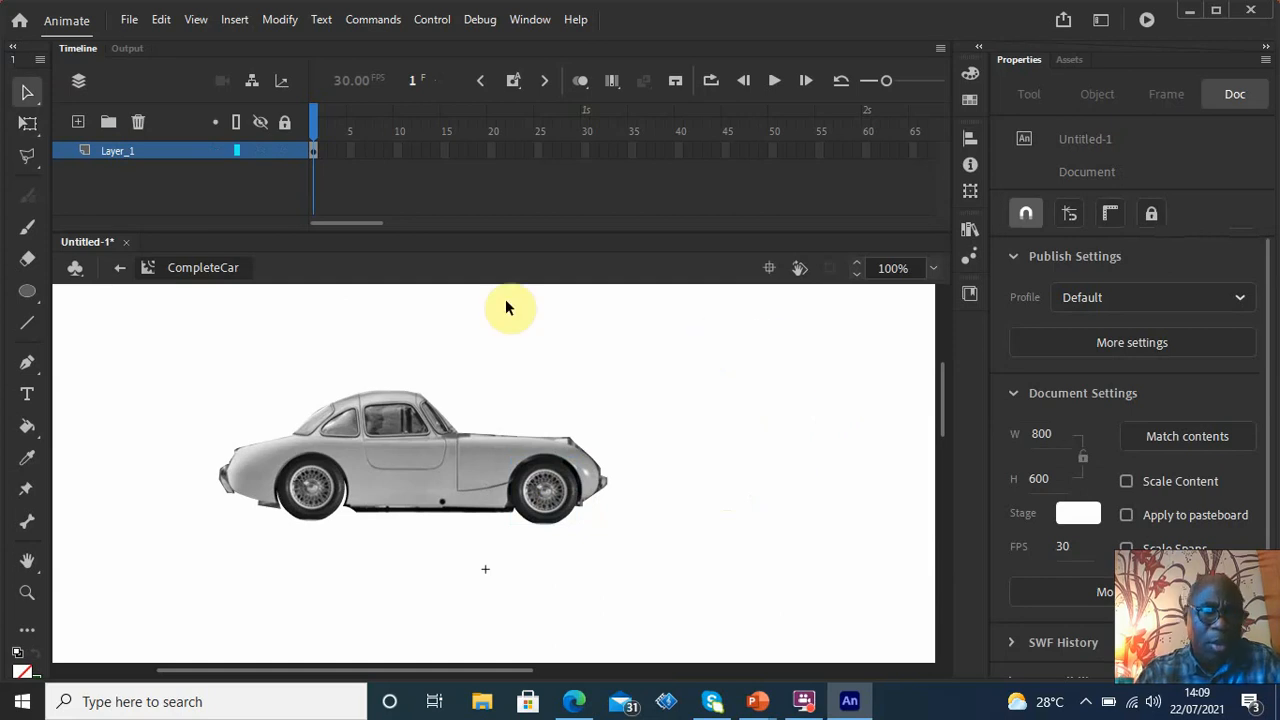
Return to Scene 1 and check which items the library contains
{"action": "left_click", "coordinate": [120, 272]}
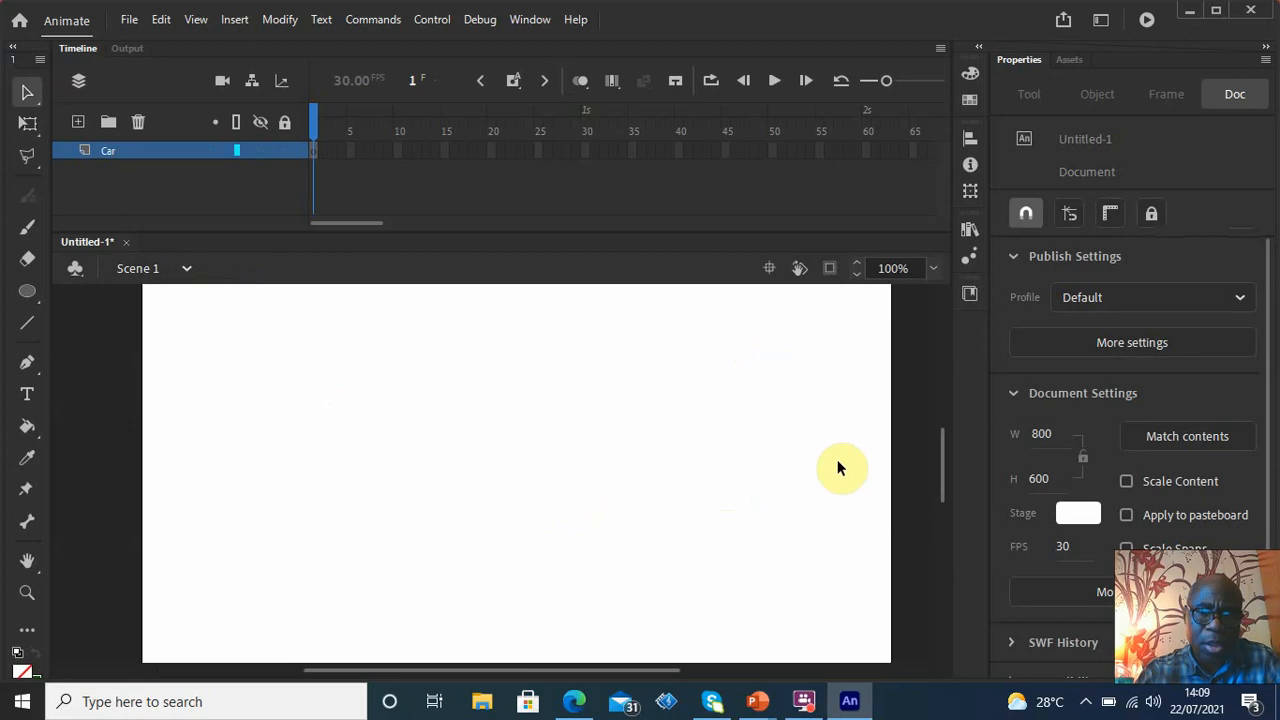
{"action": "mouse_move", "coordinate": [943, 459]}
{"action": "left_mouse_down"}
{"action": "mouse_move", "coordinate": [943, 399]}
{"action": "mouse_move", "coordinate": [953, 454]}
{"action": "left_mouse_up"}
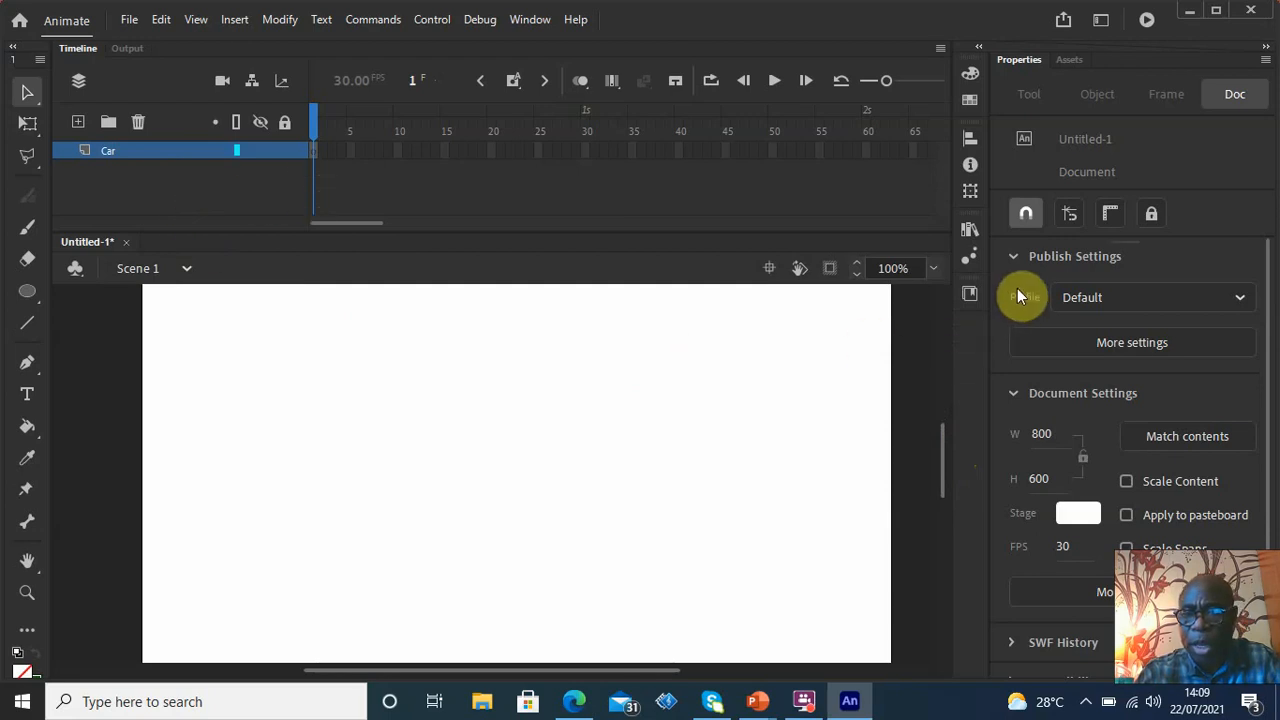
{"action": "left_click", "coordinate": [971, 229]}
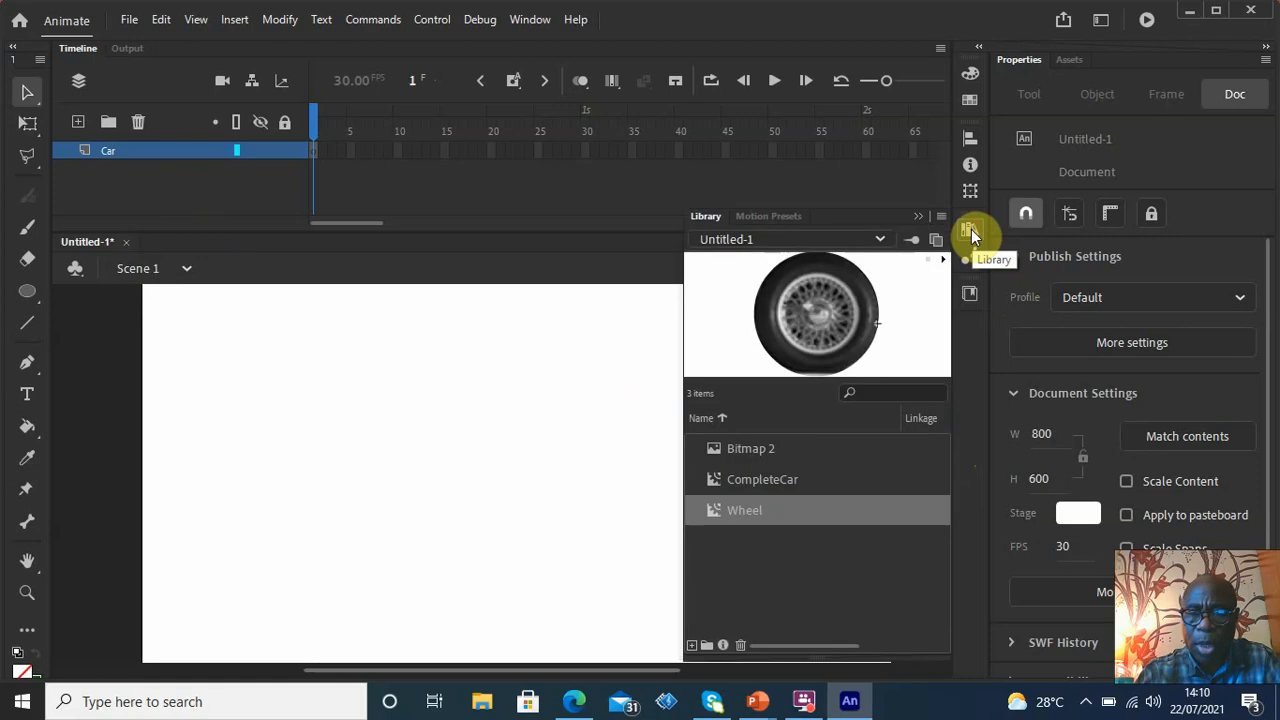
{"action": "left_click", "coordinate": [506, 331]}
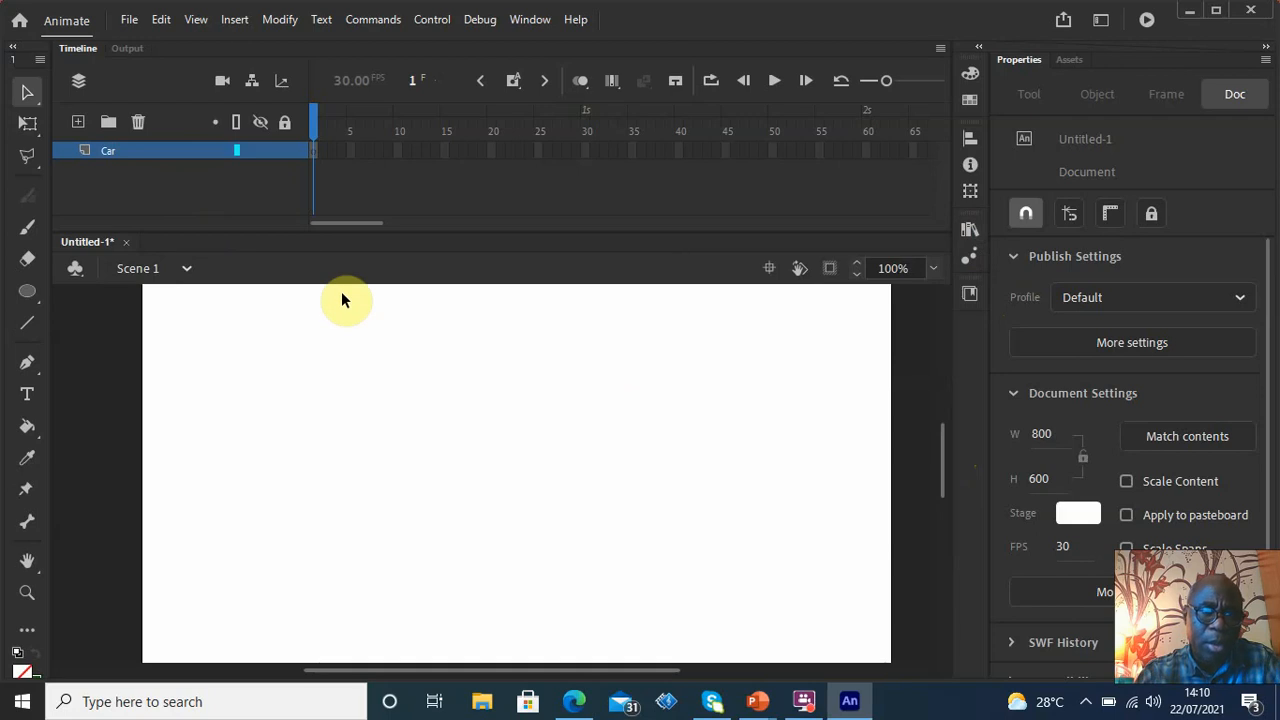
Hide and lock the Car layer, and add a new layer named Bridge above it
{"action": "left_click", "coordinate": [260, 150]}
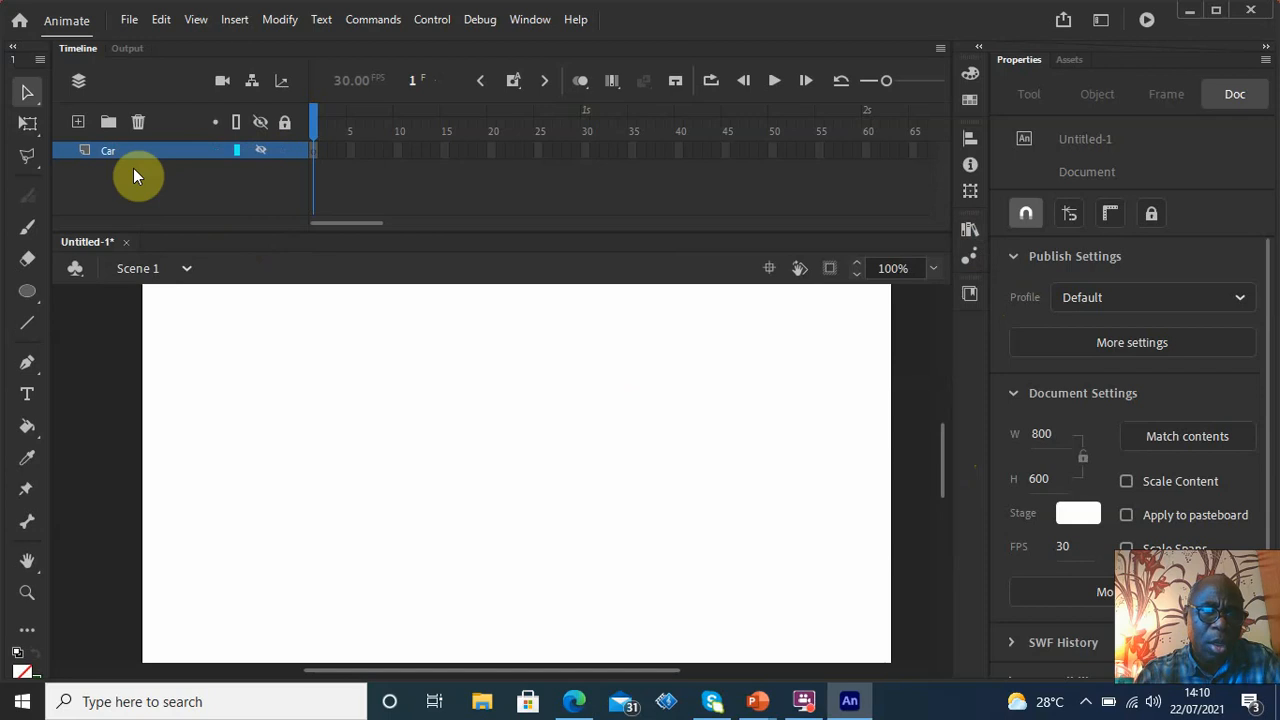
{"action": "left_click", "coordinate": [286, 150]}
{"action": "left_click", "coordinate": [79, 121]}
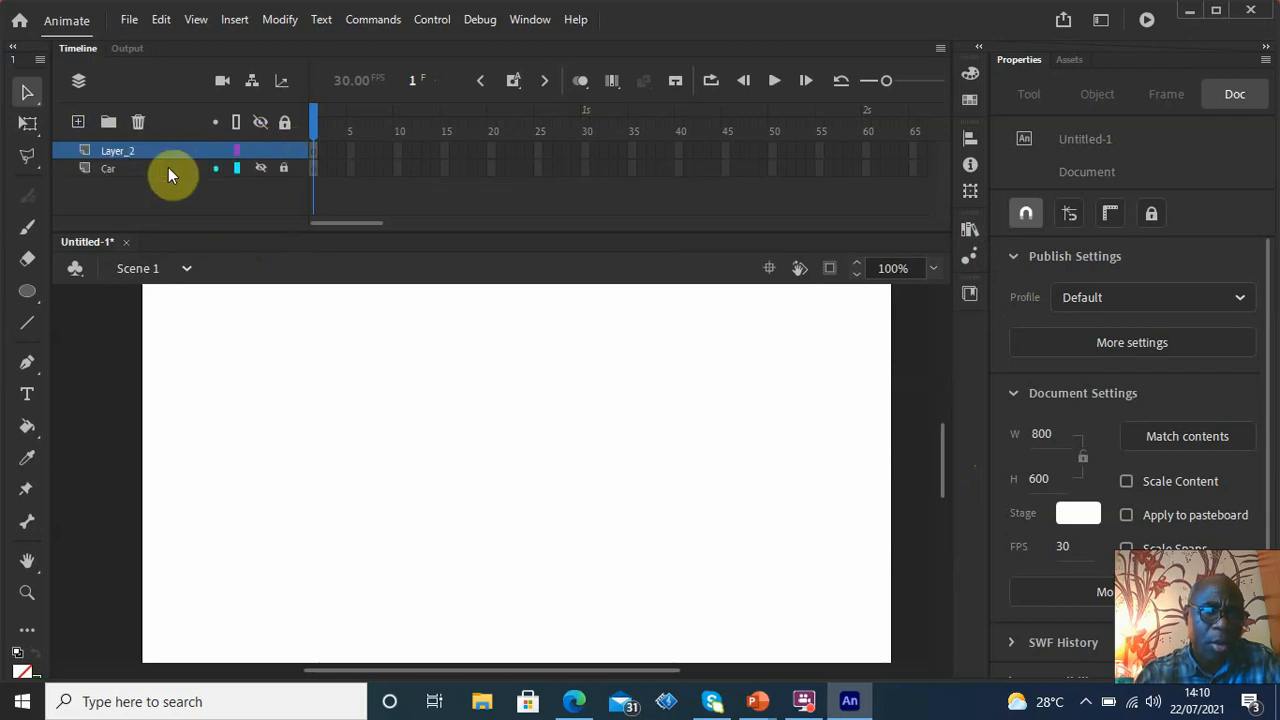
{"action": "double_click", "coordinate": [120, 149]}
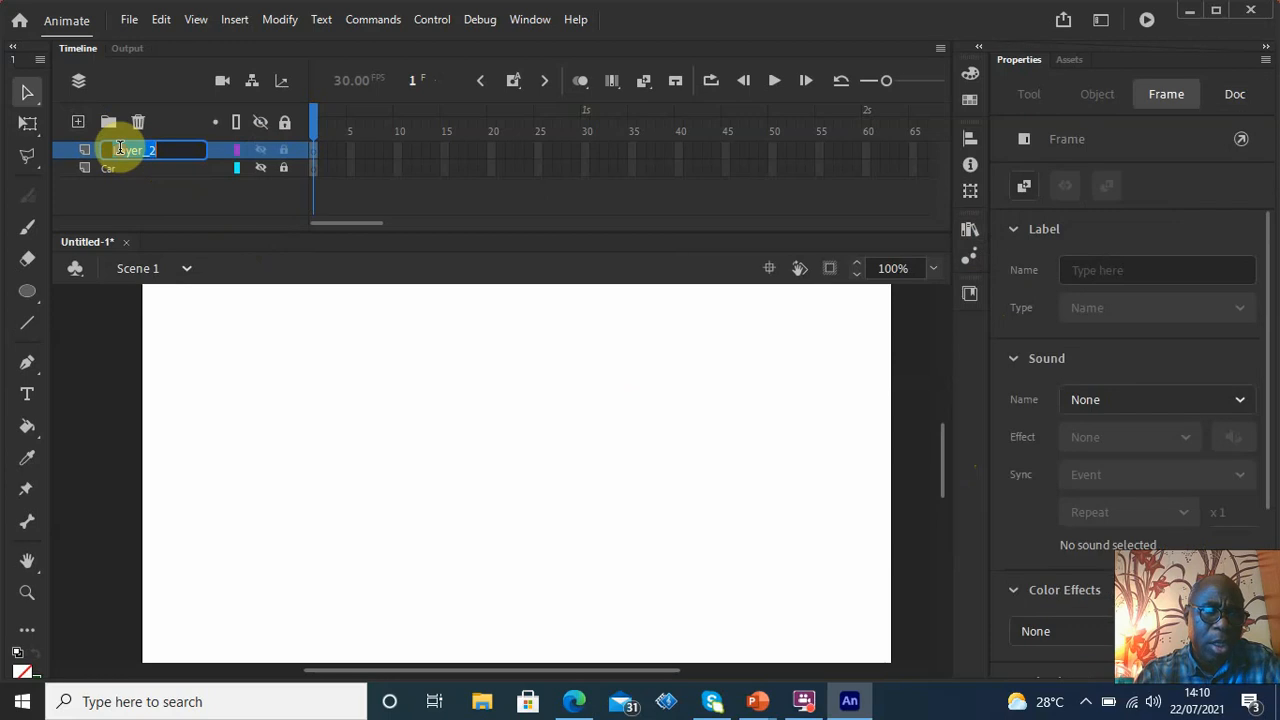
{"action": "type", "text": "Br"}
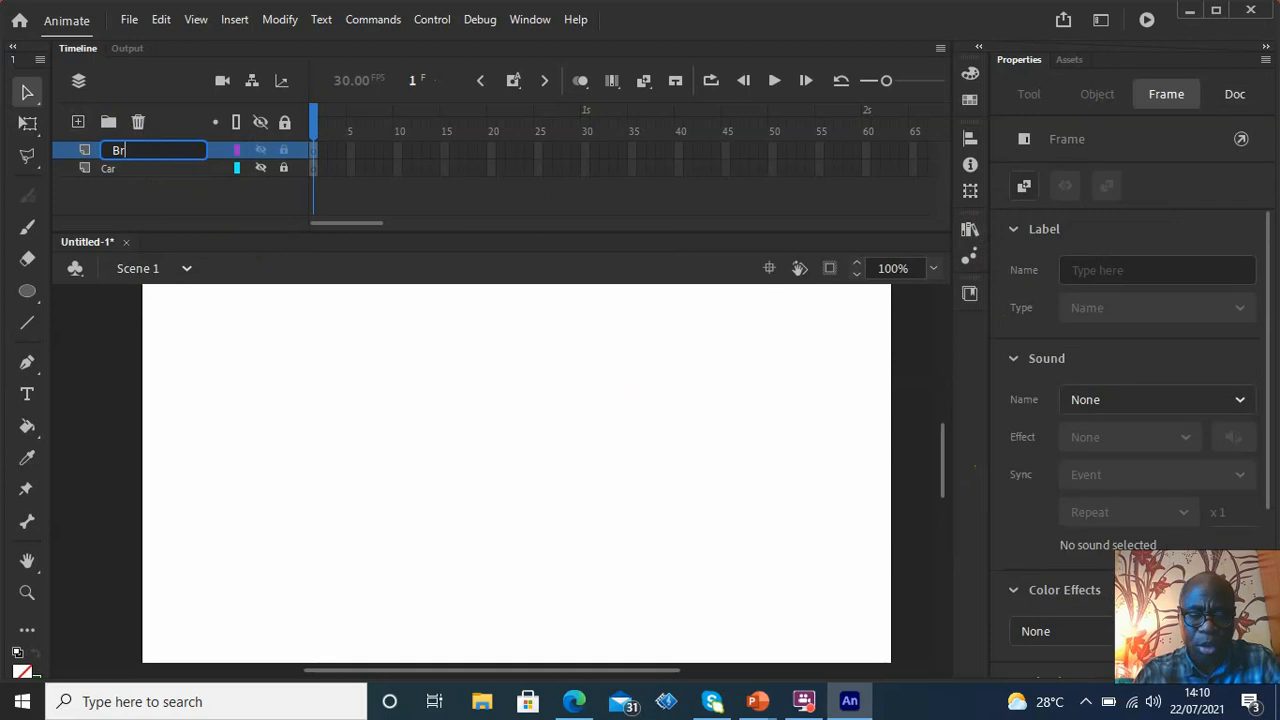
{"action": "type", "text": "idge"}
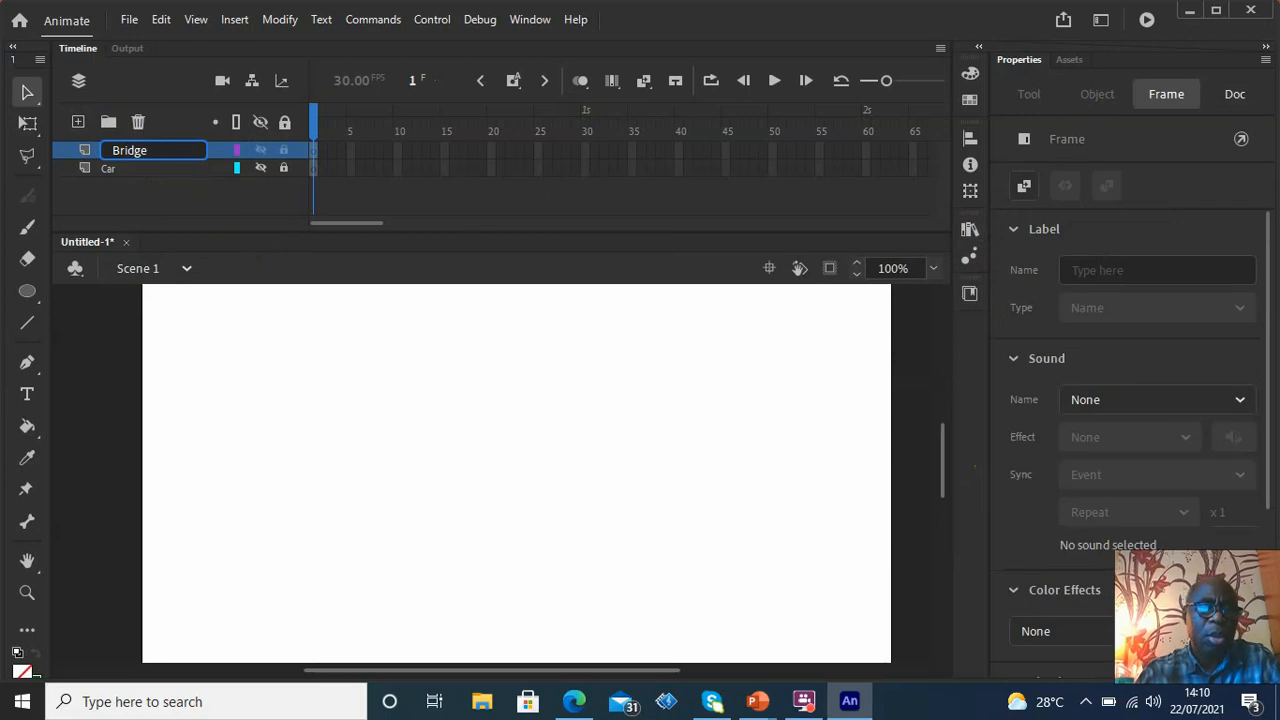
{"action": "left_click", "coordinate": [235, 342]}
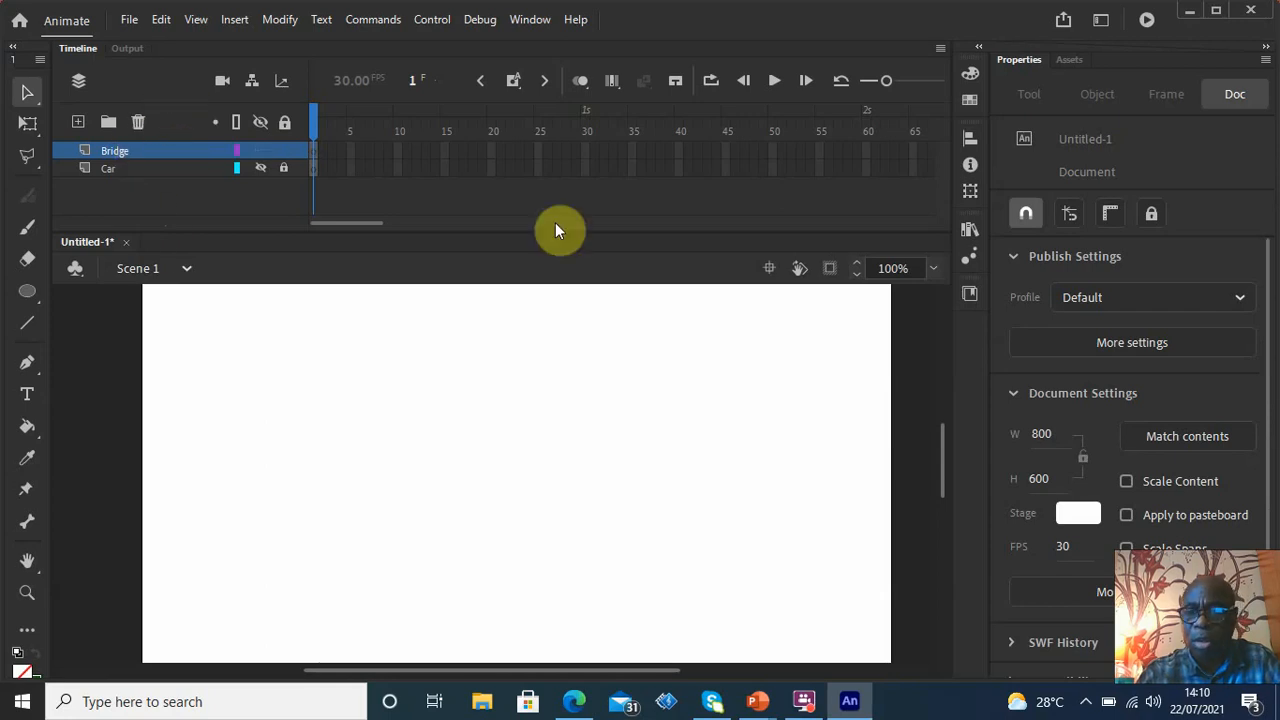
Set the stage height to 300 px
{"action": "left_click", "coordinate": [1039, 477]}
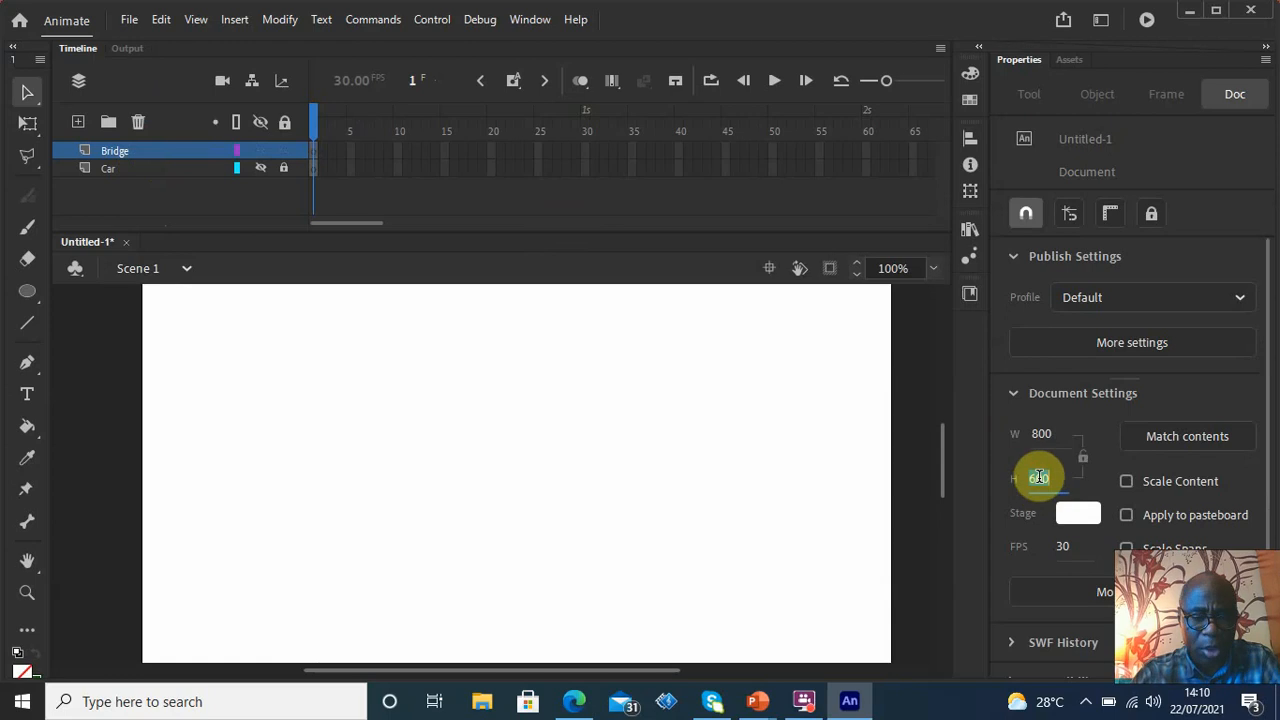
{"action": "type", "text": "300"}
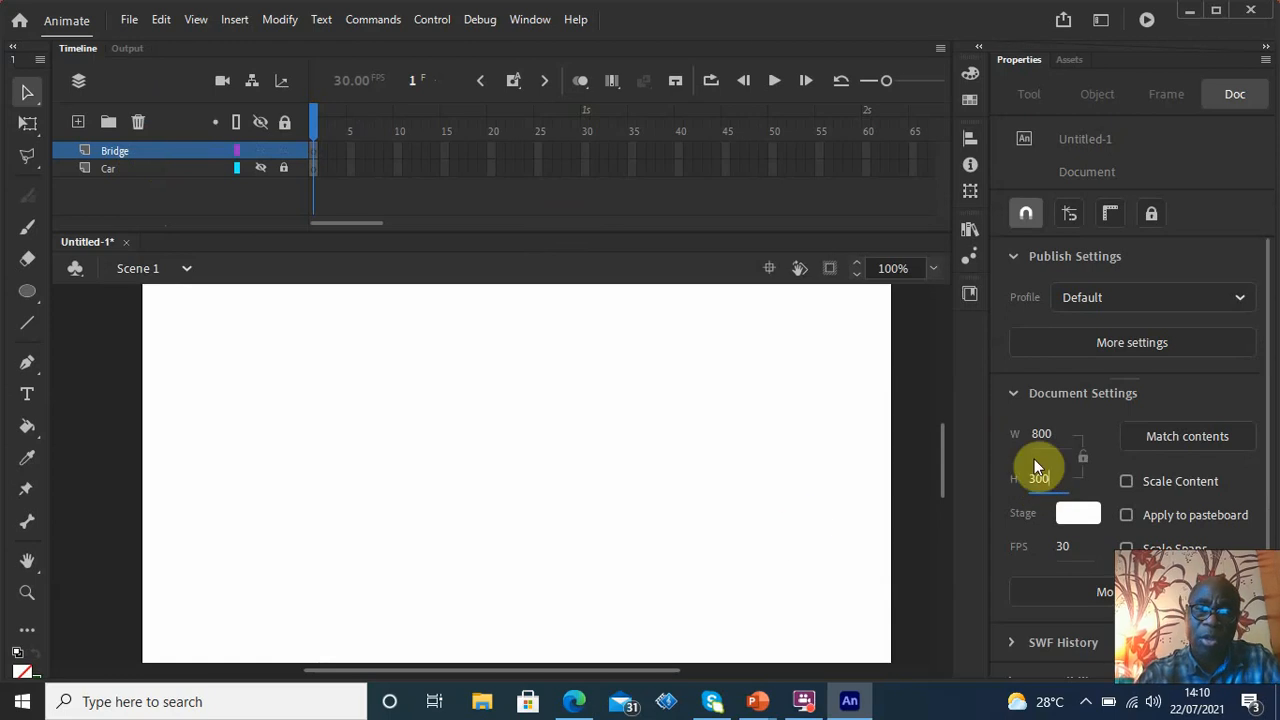
{"action": "left_click", "coordinate": [797, 524]}
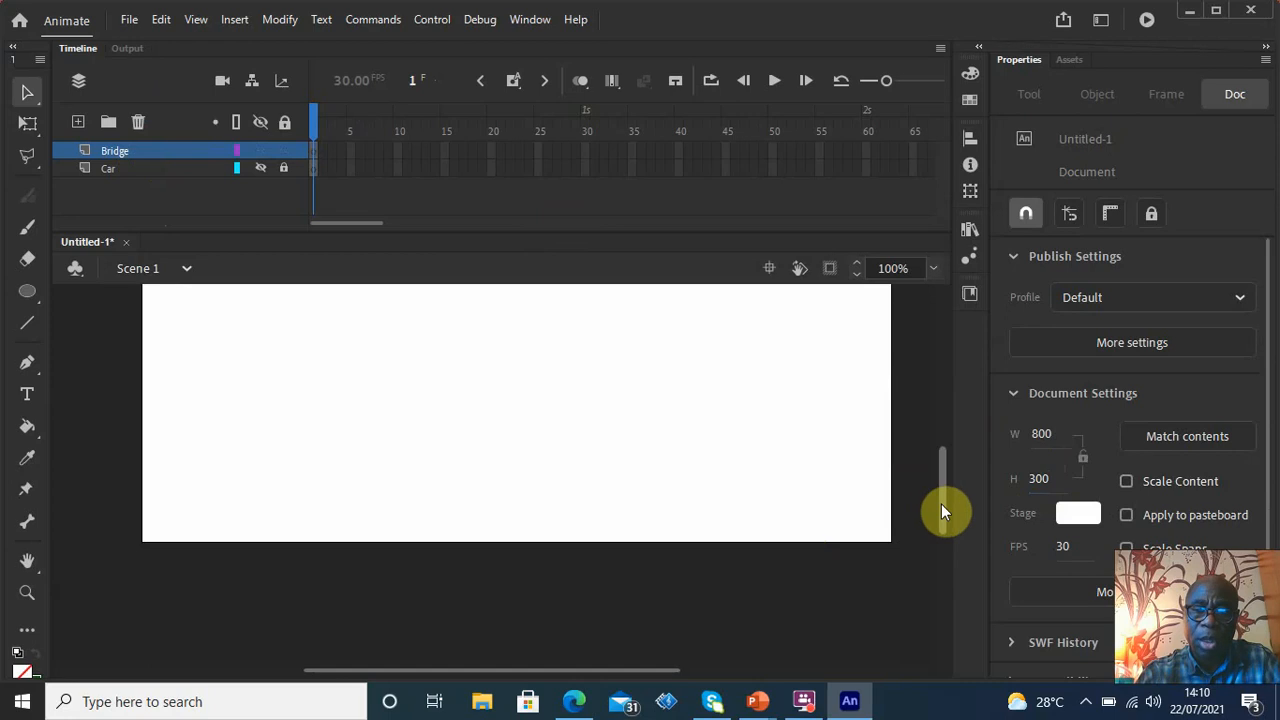
{"action": "left_click_drag", "start_coordinate": [941, 501], "coordinate": [942, 484]}
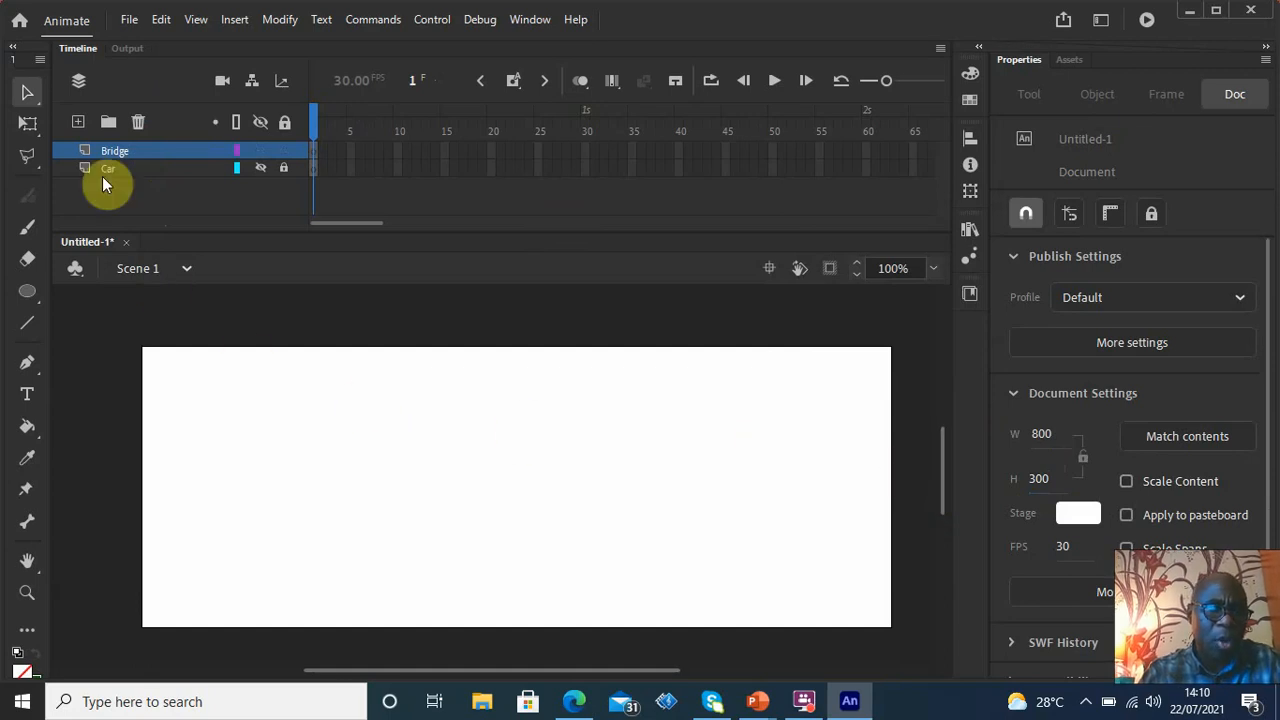
Import the GoldenCable2 bridge image from the Assets folder on the Desktop to the stage
{"action": "left_click", "coordinate": [131, 22]}
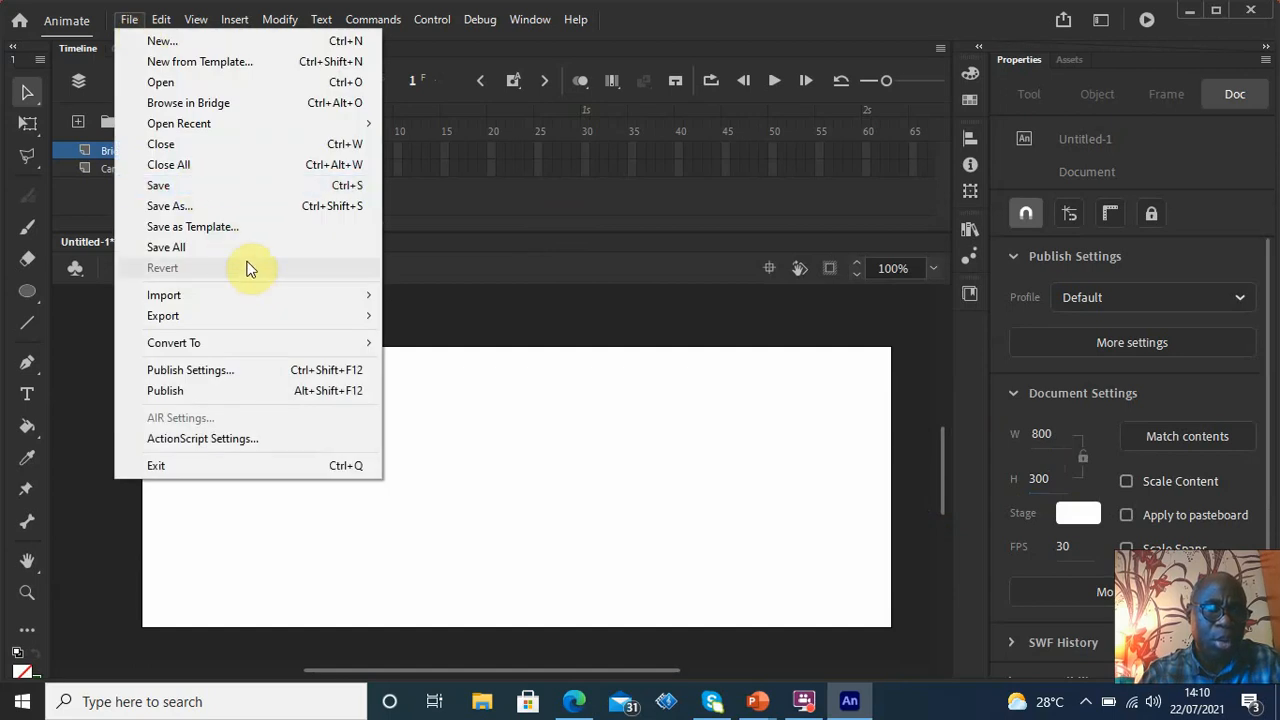
{"action": "mouse_move", "coordinate": [272, 290]}
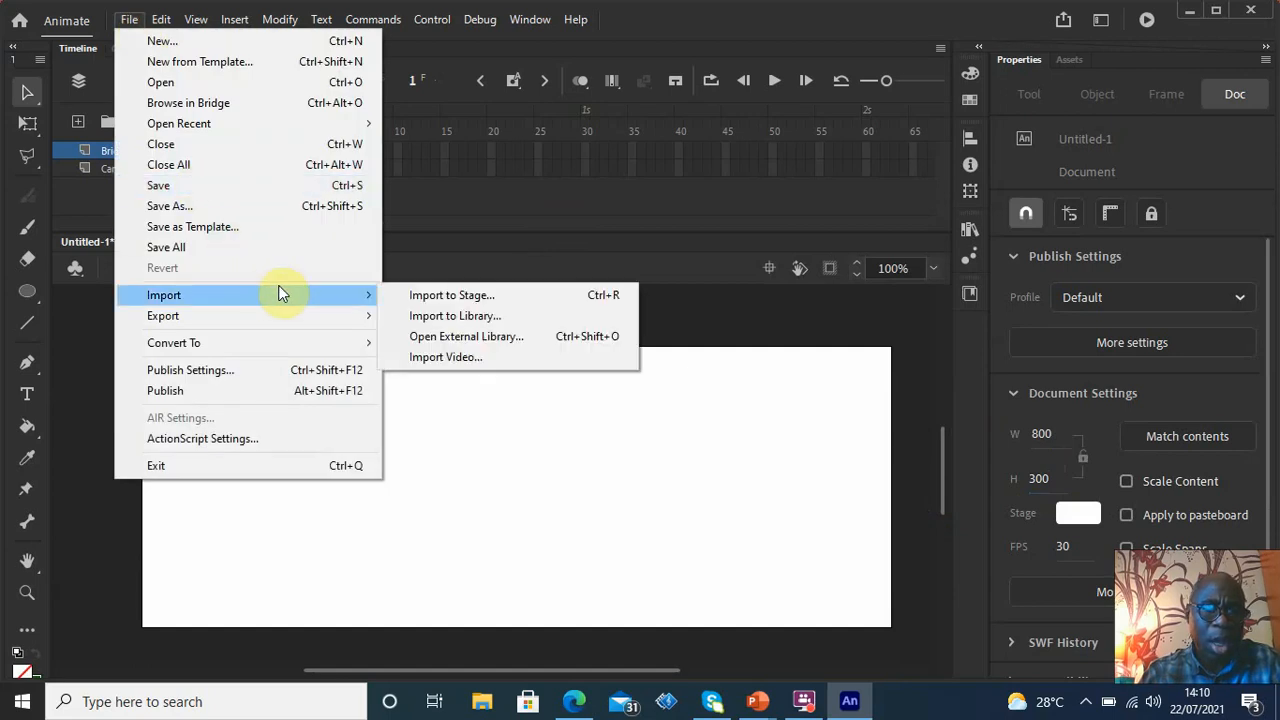
{"action": "left_click", "coordinate": [477, 297]}
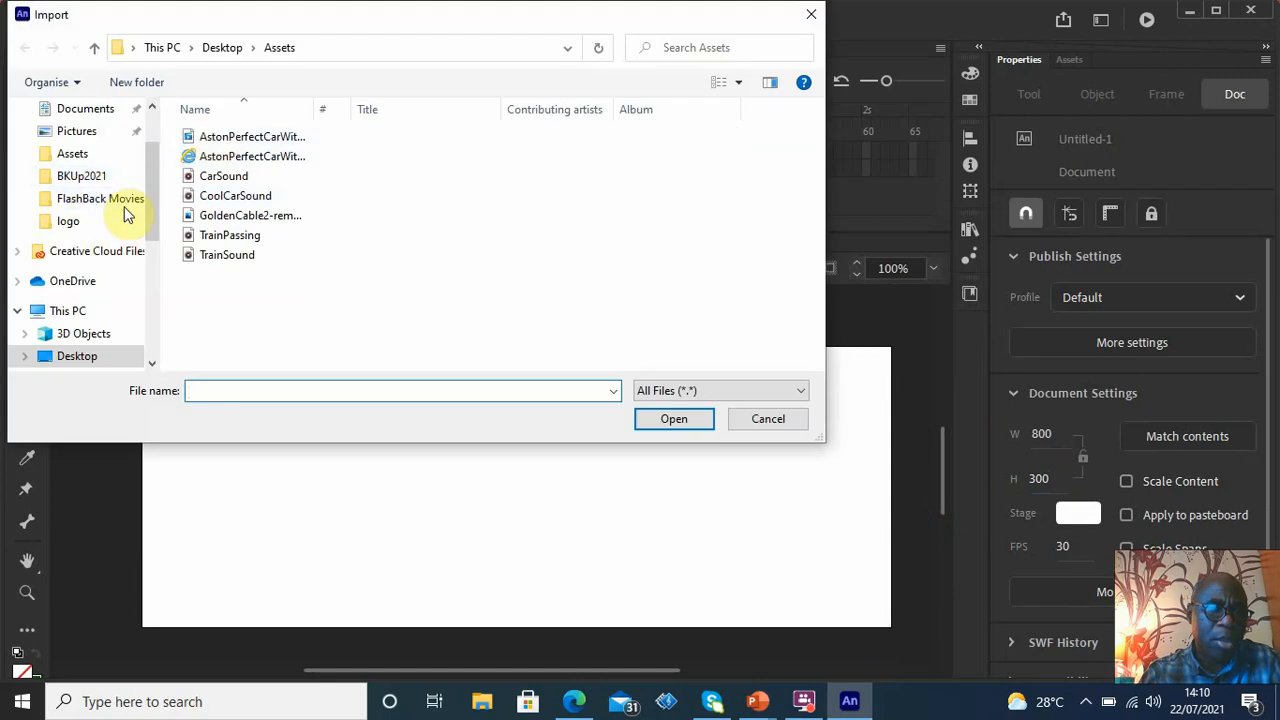
{"action": "scroll", "coordinate": [155, 160], "scroll_direction": "up", "scroll_amount": 2}
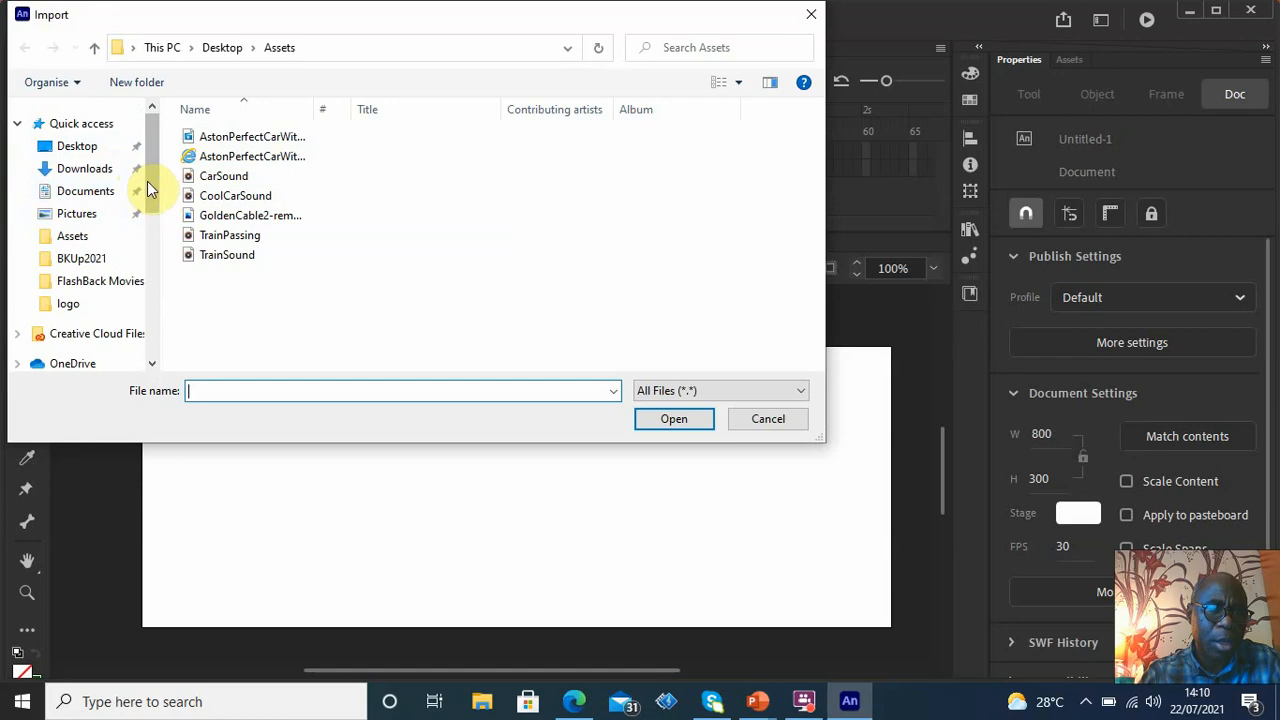
{"action": "left_click", "coordinate": [97, 147]}
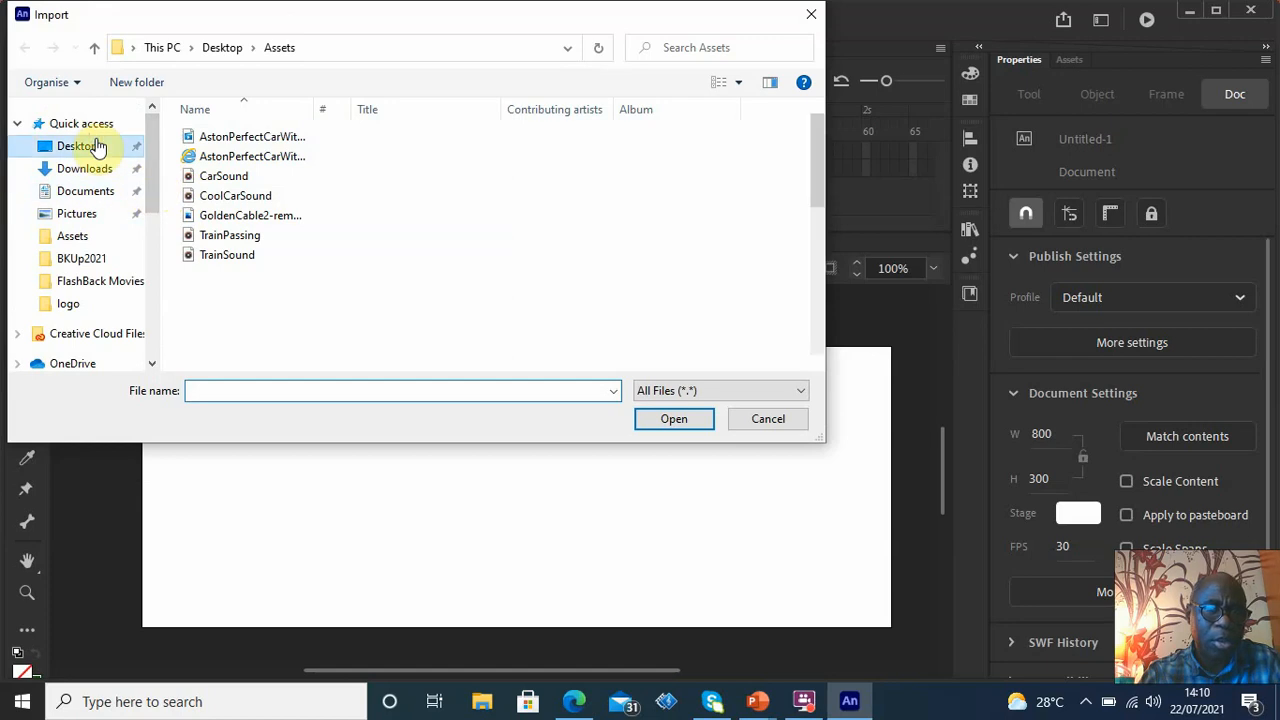
{"action": "left_click", "coordinate": [96, 48]}
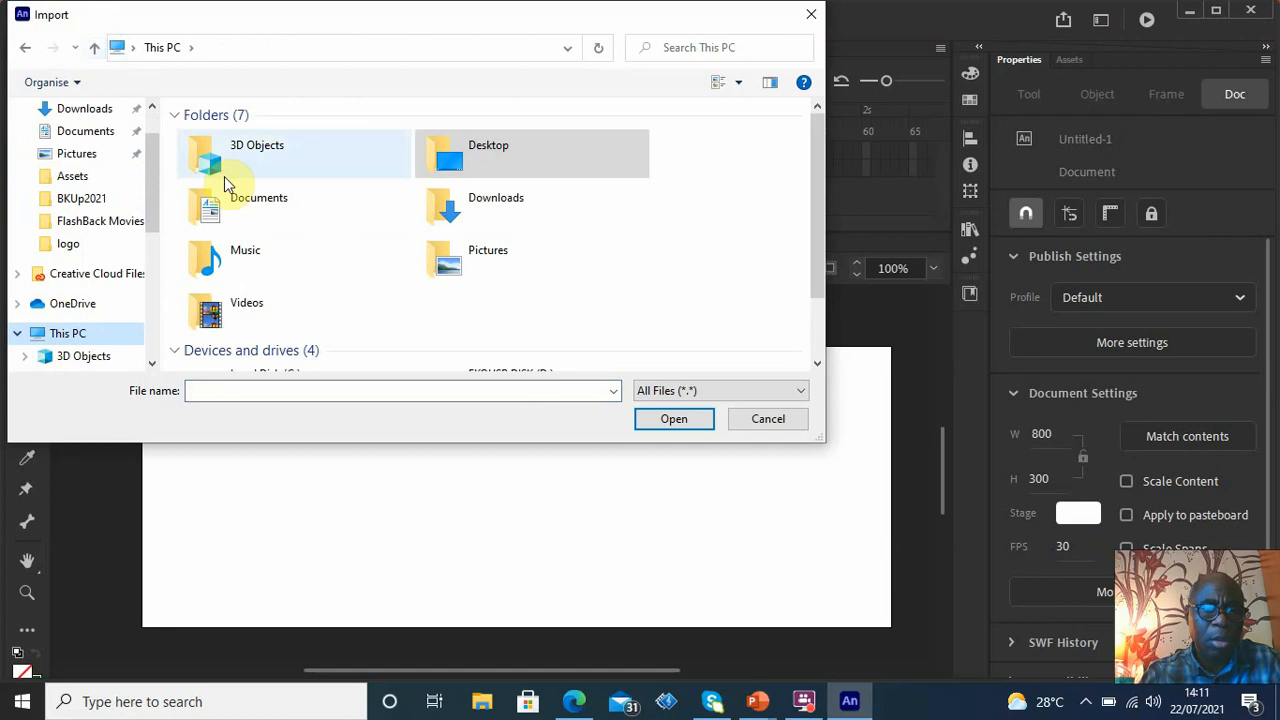
{"action": "double_click", "coordinate": [457, 152]}
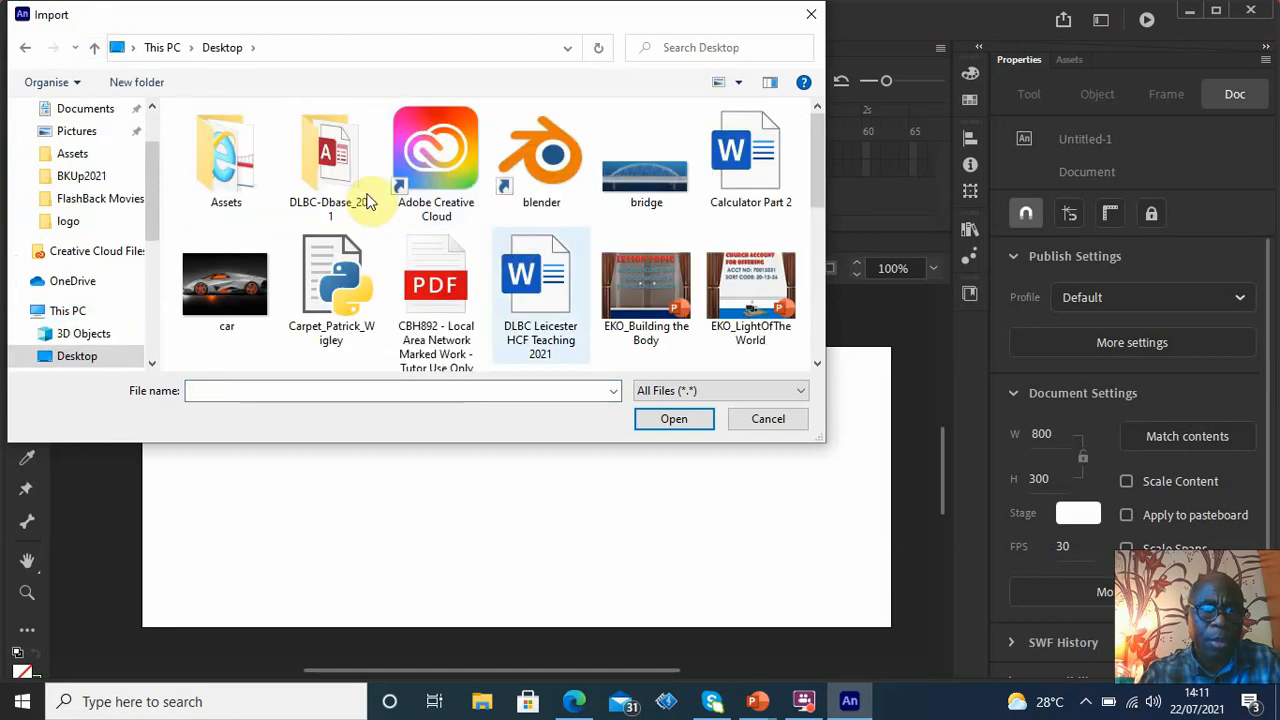
{"action": "double_click", "coordinate": [250, 158]}
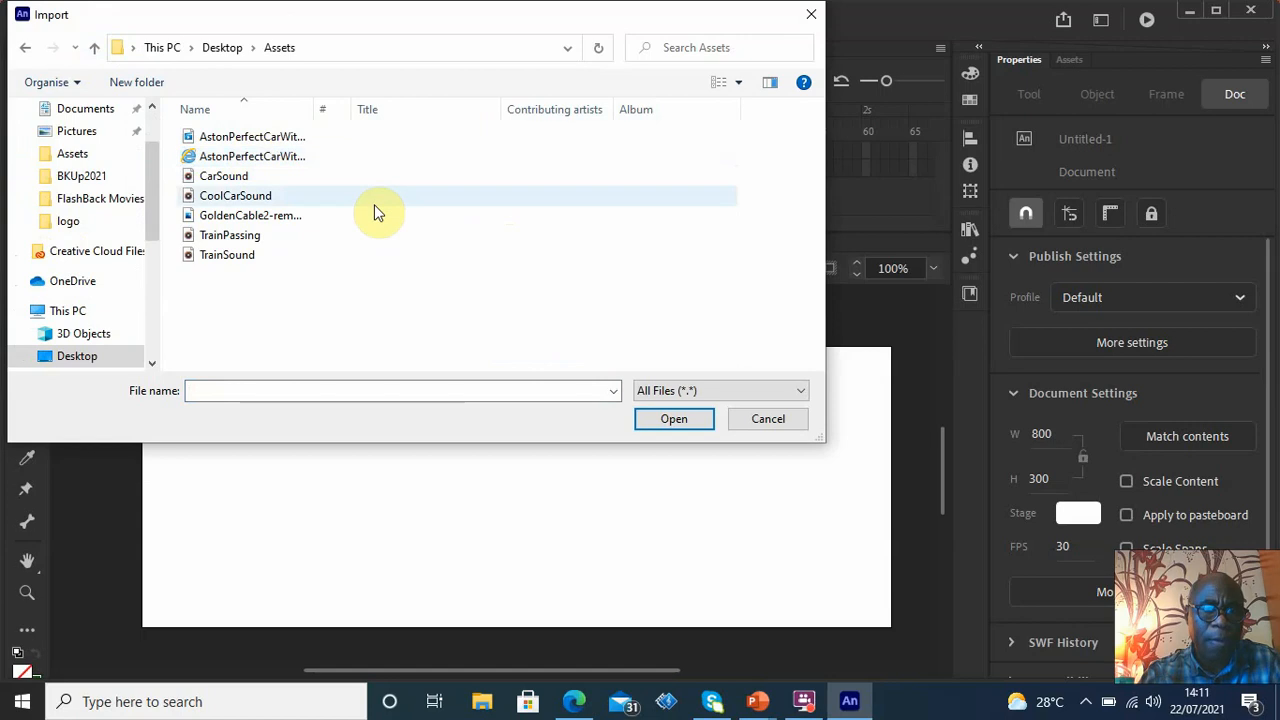
{"action": "double_click", "coordinate": [250, 218]}
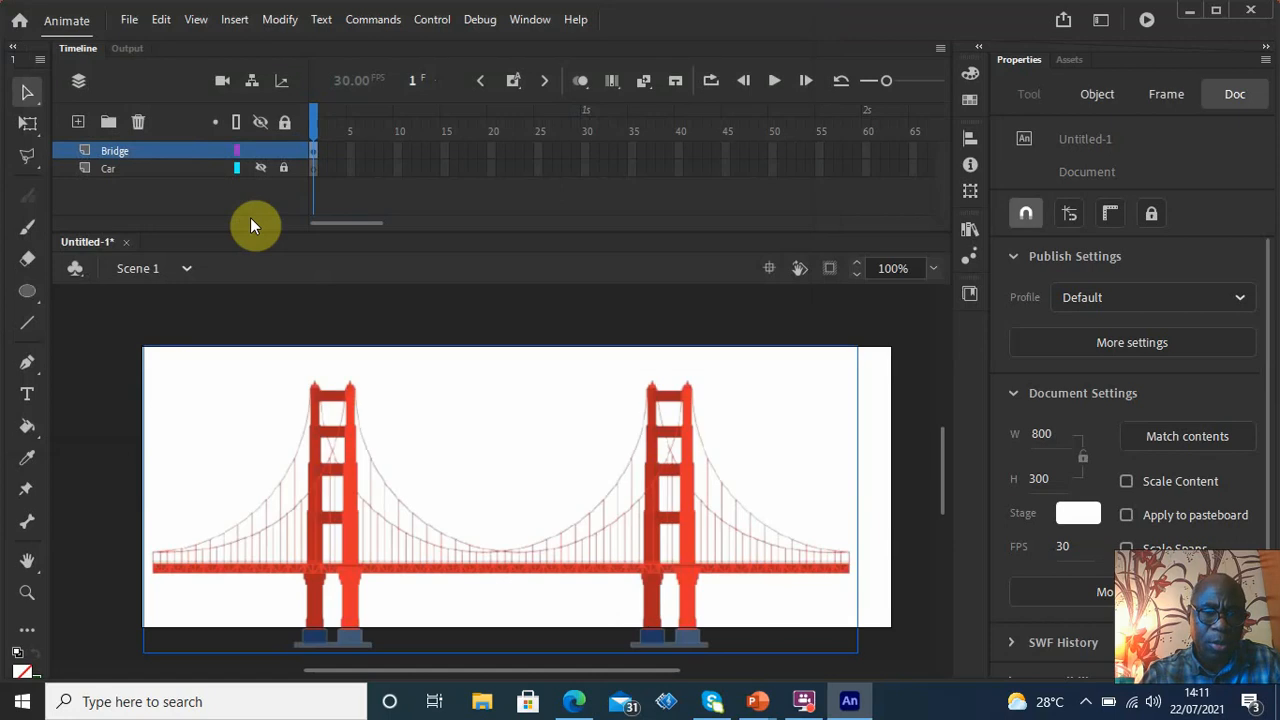
Move the bridge image up to about Y -23 and set the stage height to 350 px
{"action": "mouse_move", "coordinate": [648, 525]}
{"action": "left_mouse_down"}
{"action": "mouse_move", "coordinate": [652, 504]}
{"action": "mouse_move", "coordinate": [623, 503]}
{"action": "mouse_move", "coordinate": [647, 504]}
{"action": "left_mouse_up"}
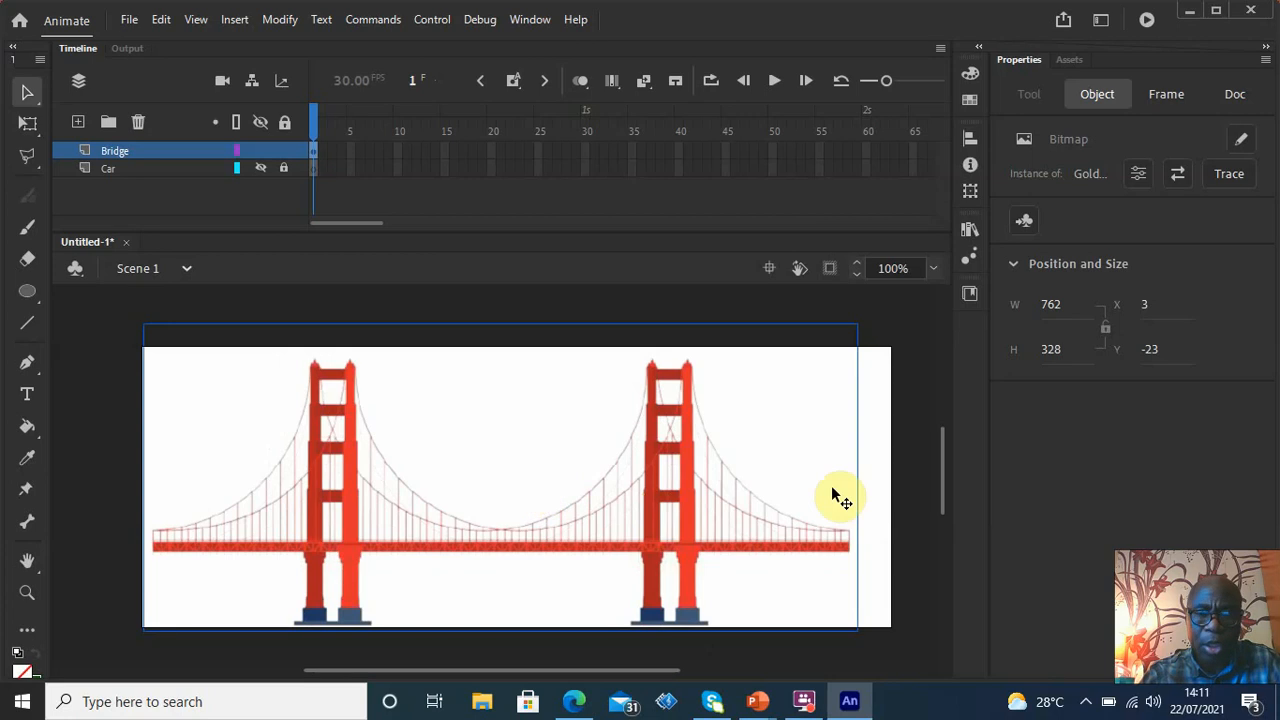
{"action": "left_click", "coordinate": [886, 484]}
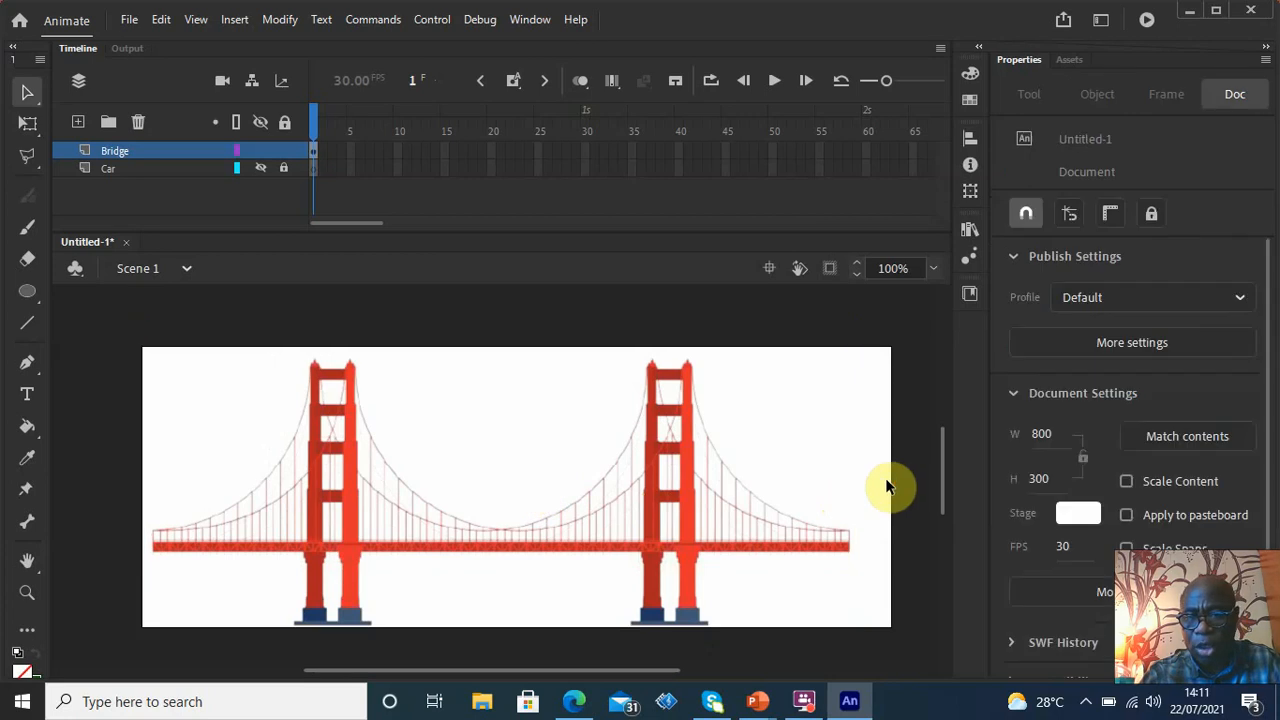
{"action": "left_click", "coordinate": [1040, 479]}
{"action": "type", "text": "3"}
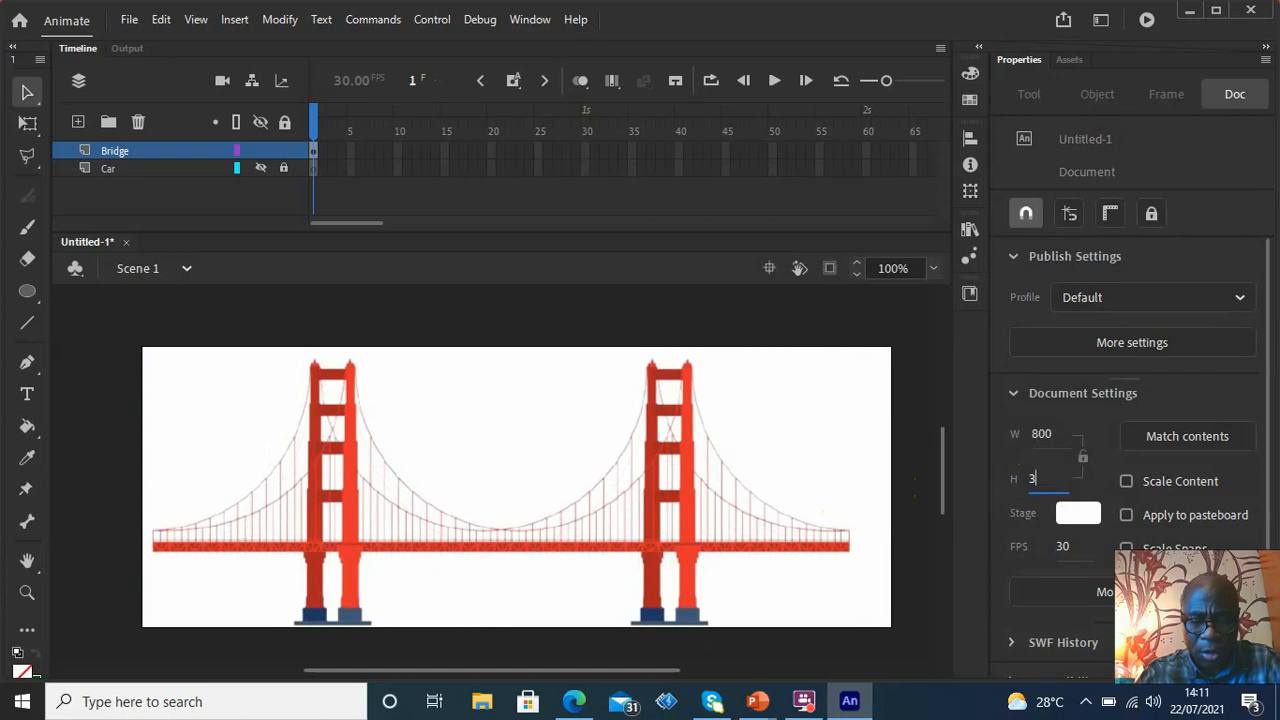
{"action": "type", "text": "50"}
{"action": "key", "text": "Return"}
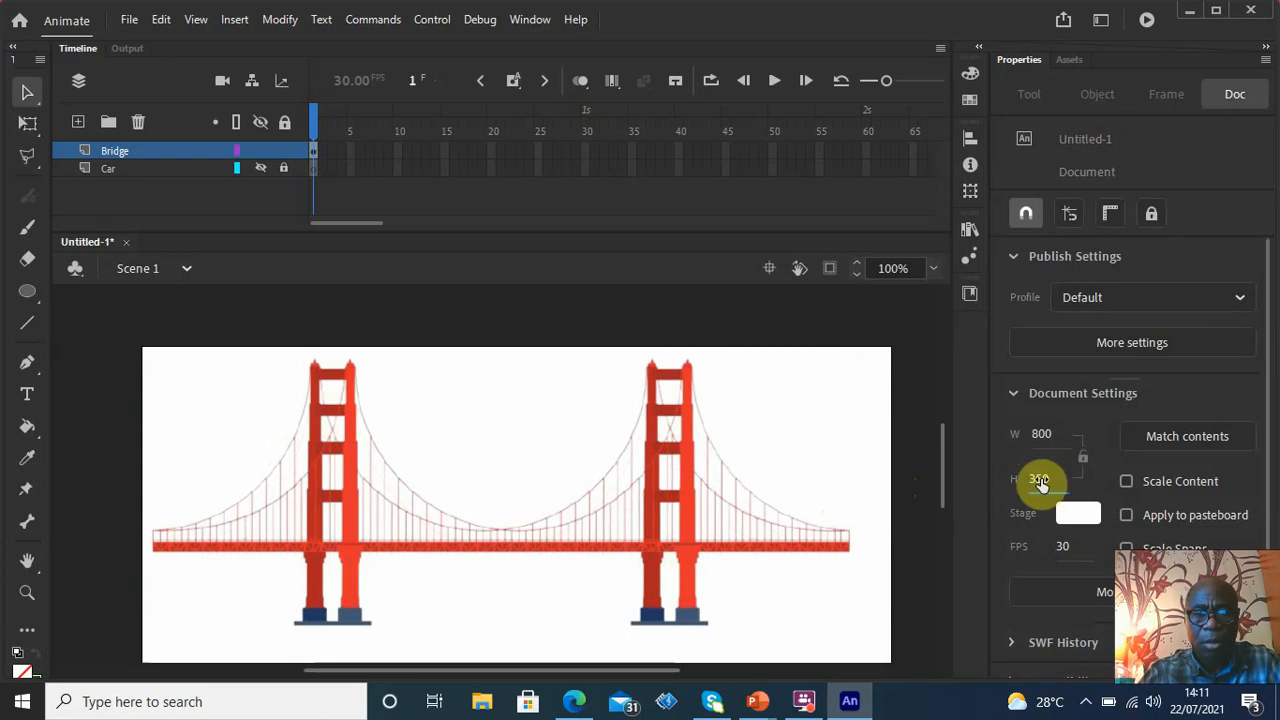
{"action": "left_click", "coordinate": [697, 533]}
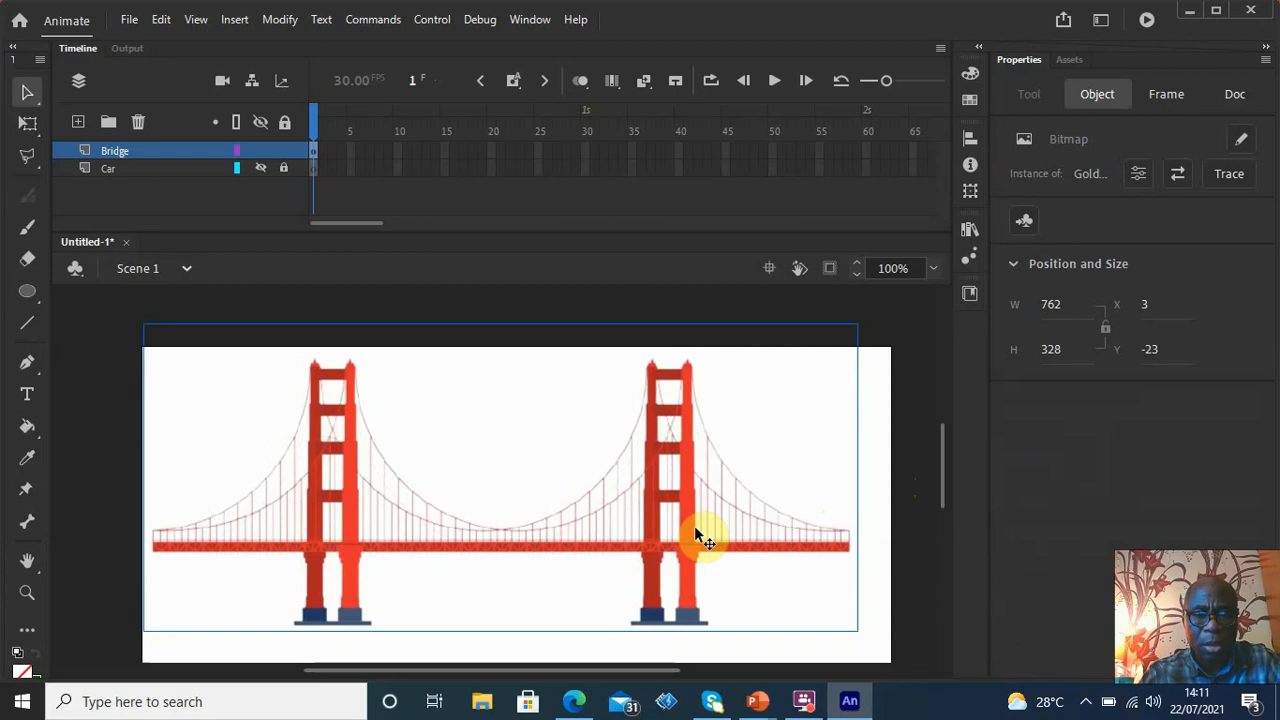
Move the bridge image to X -5, Y 5, and extend it with a duplicate placed at X 737, Y 5
{"action": "left_click_drag", "start_coordinate": [695, 535], "coordinate": [694, 552]}
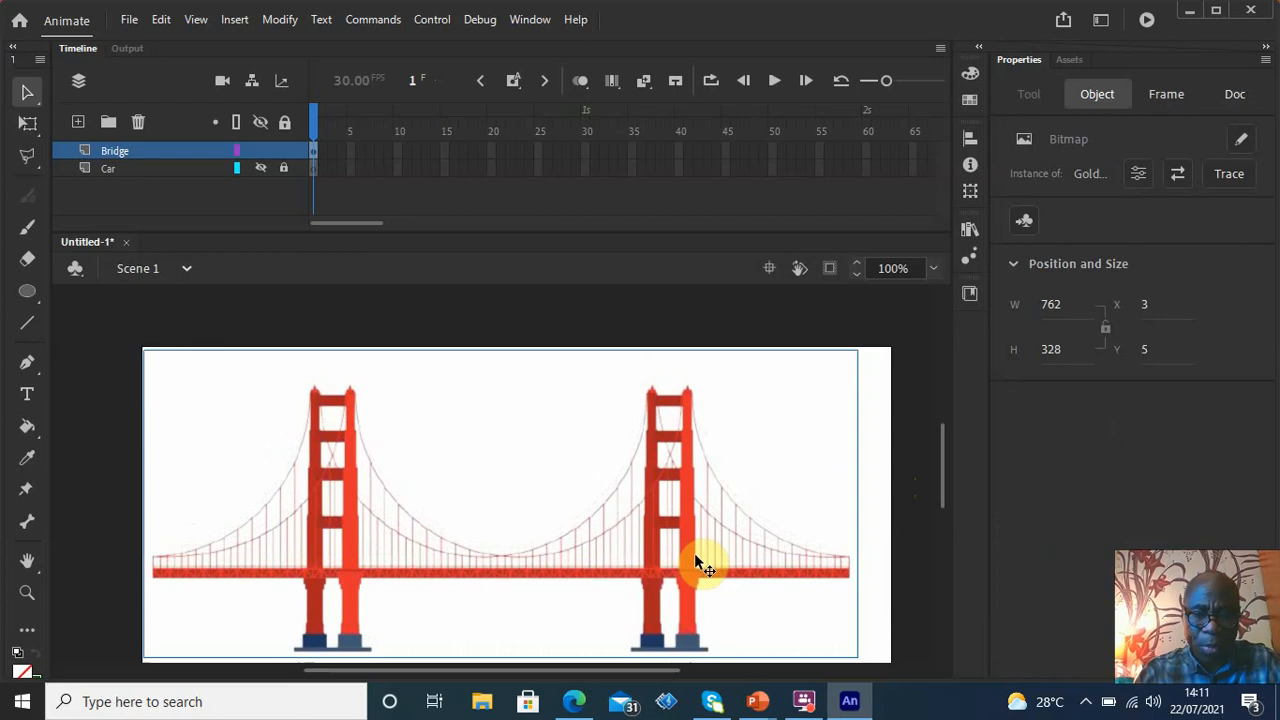
{"action": "left_click_drag", "start_coordinate": [696, 553], "coordinate": [687, 547]}
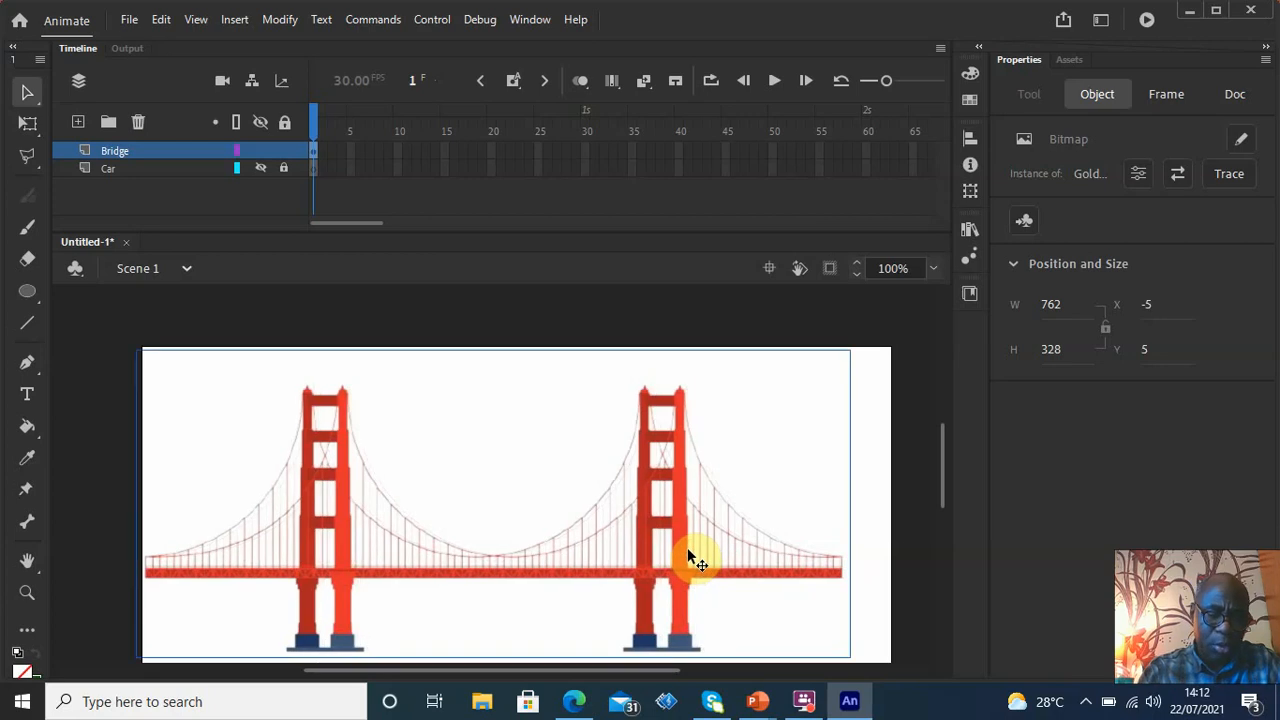
{"action": "key", "text": "ctrl+z"}
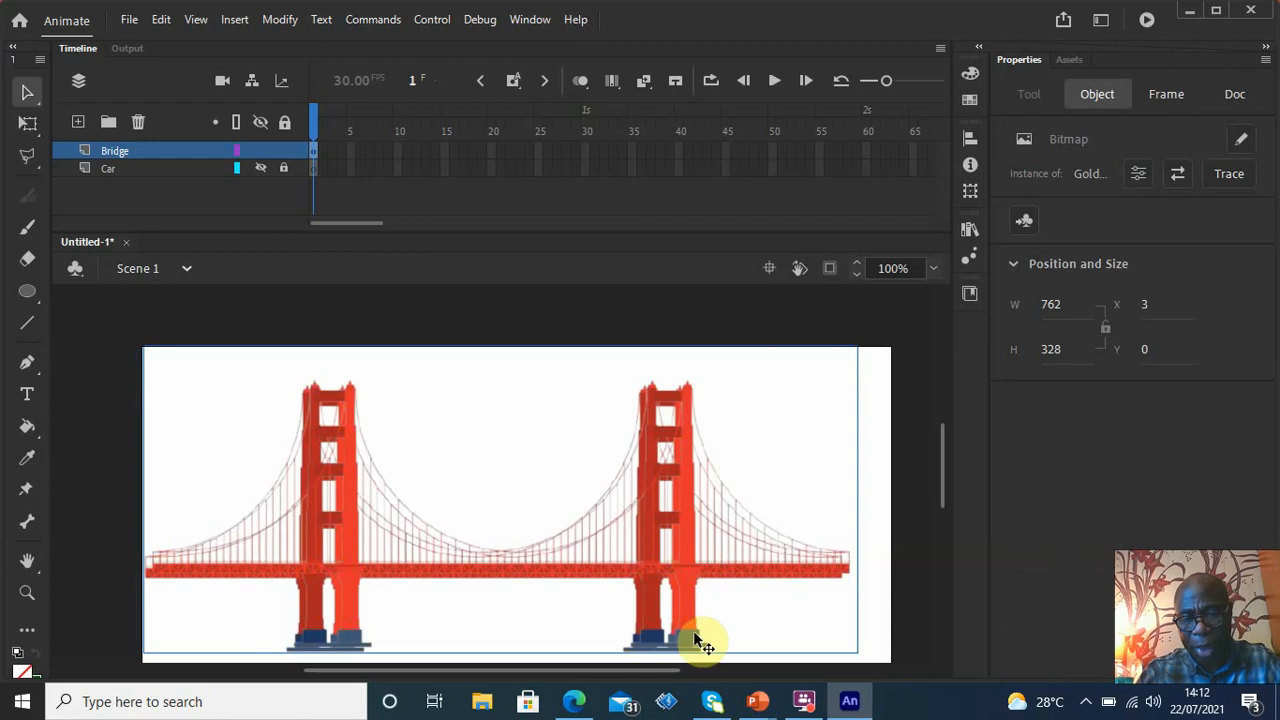
{"action": "left_click_drag", "start_coordinate": [634, 669], "coordinate": [757, 700]}
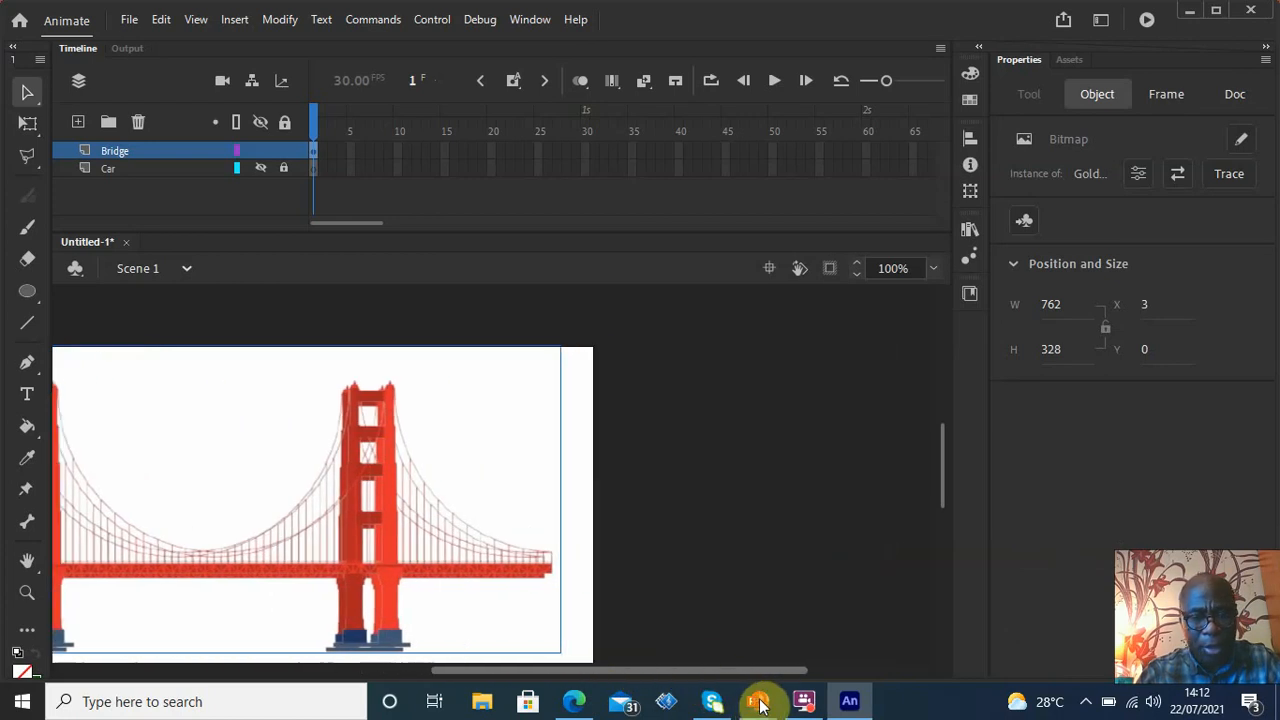
{"action": "left_click_drag", "start_coordinate": [320, 543], "coordinate": [1001, 546]}
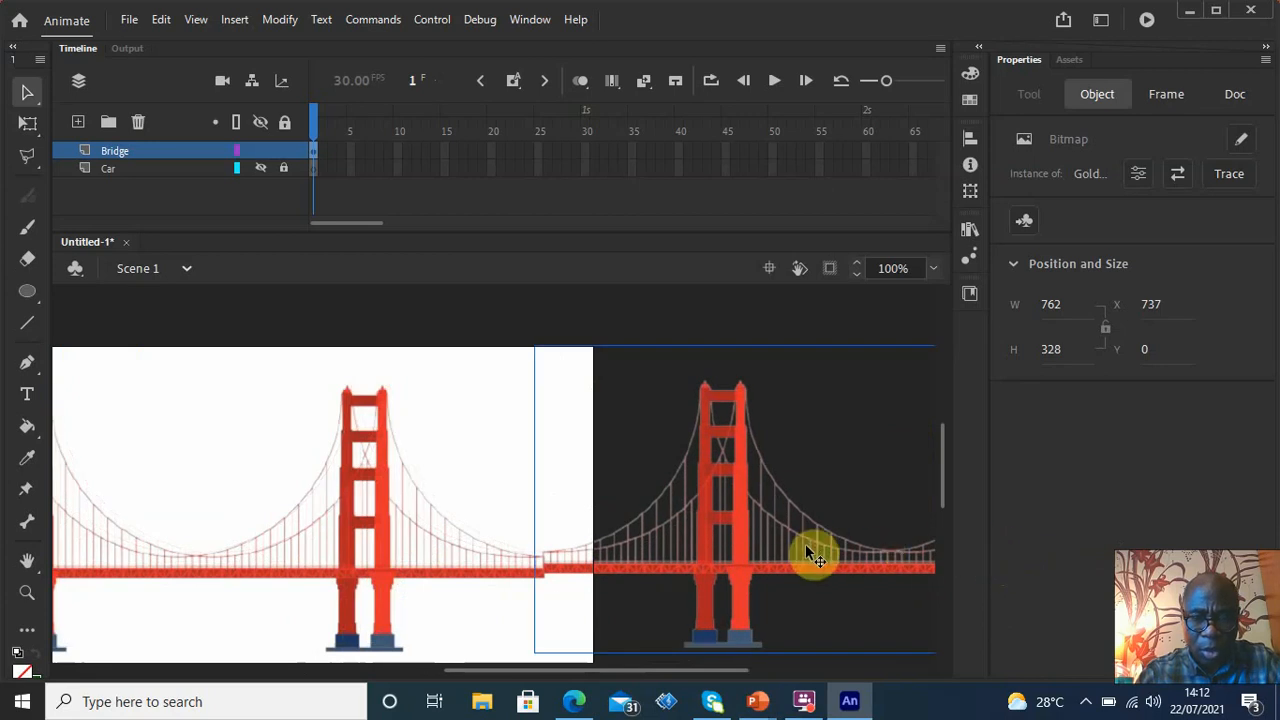
{"action": "left_click_drag", "start_coordinate": [806, 545], "coordinate": [805, 545]}
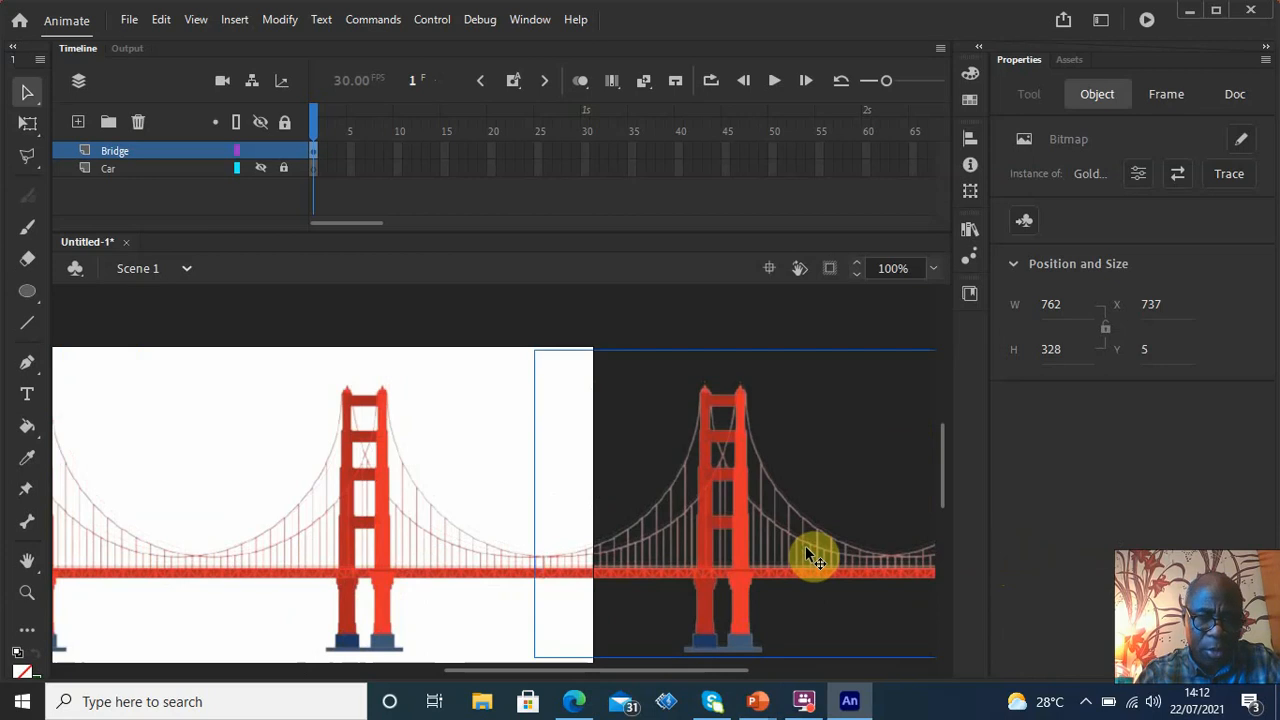
Group the two bridge images into one object
{"action": "left_click", "coordinate": [321, 529], "text": "shift"}
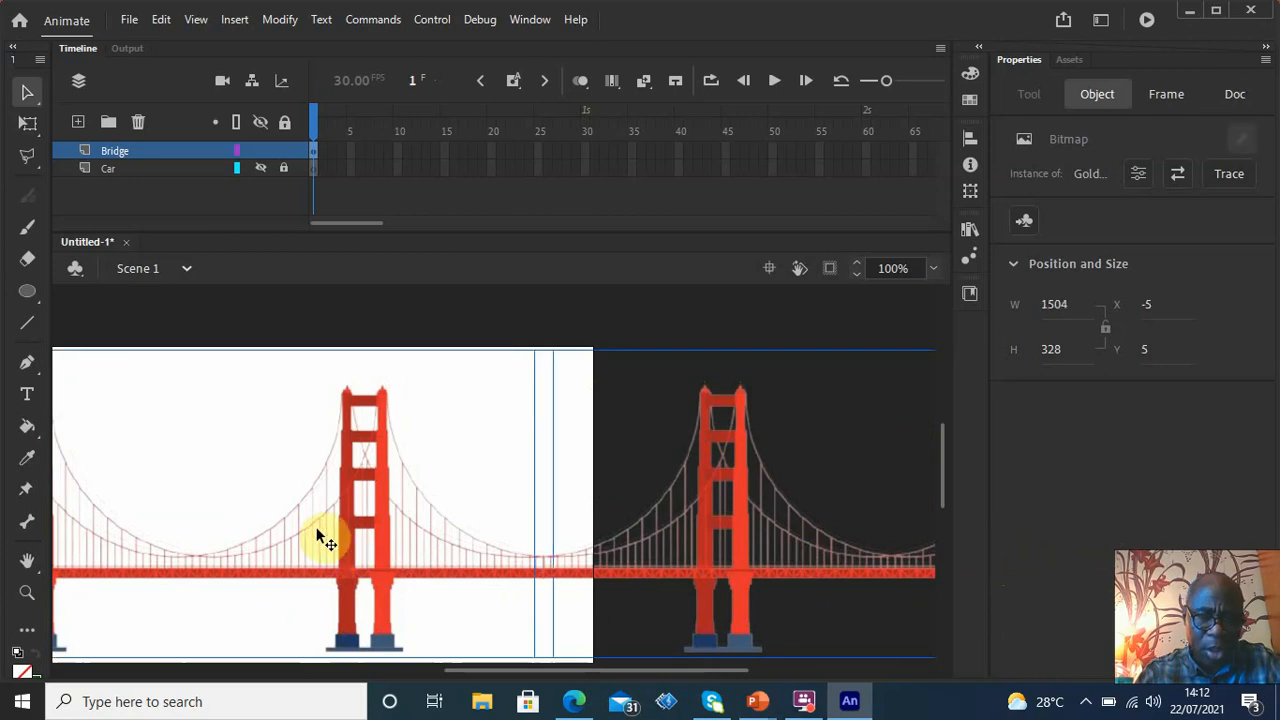
{"action": "left_click", "coordinate": [283, 21]}
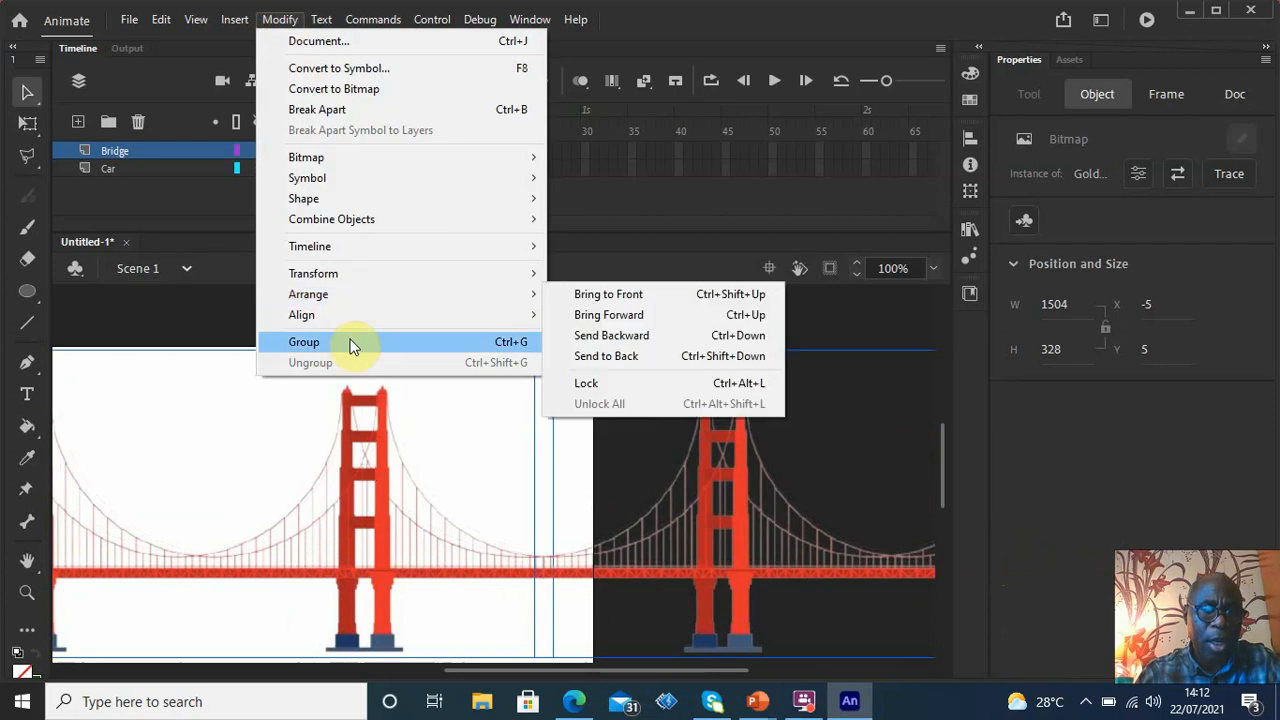
{"action": "left_click", "coordinate": [304, 342]}
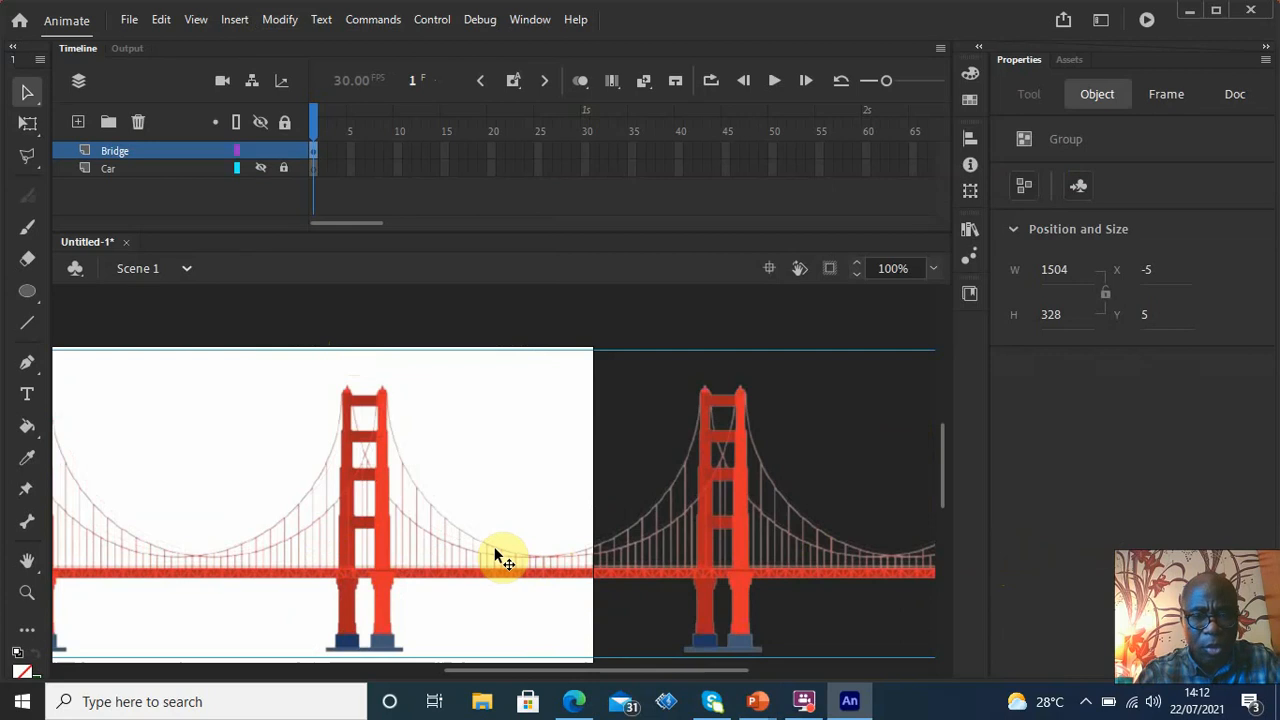
{"action": "left_click_drag", "start_coordinate": [589, 668], "coordinate": [479, 660]}
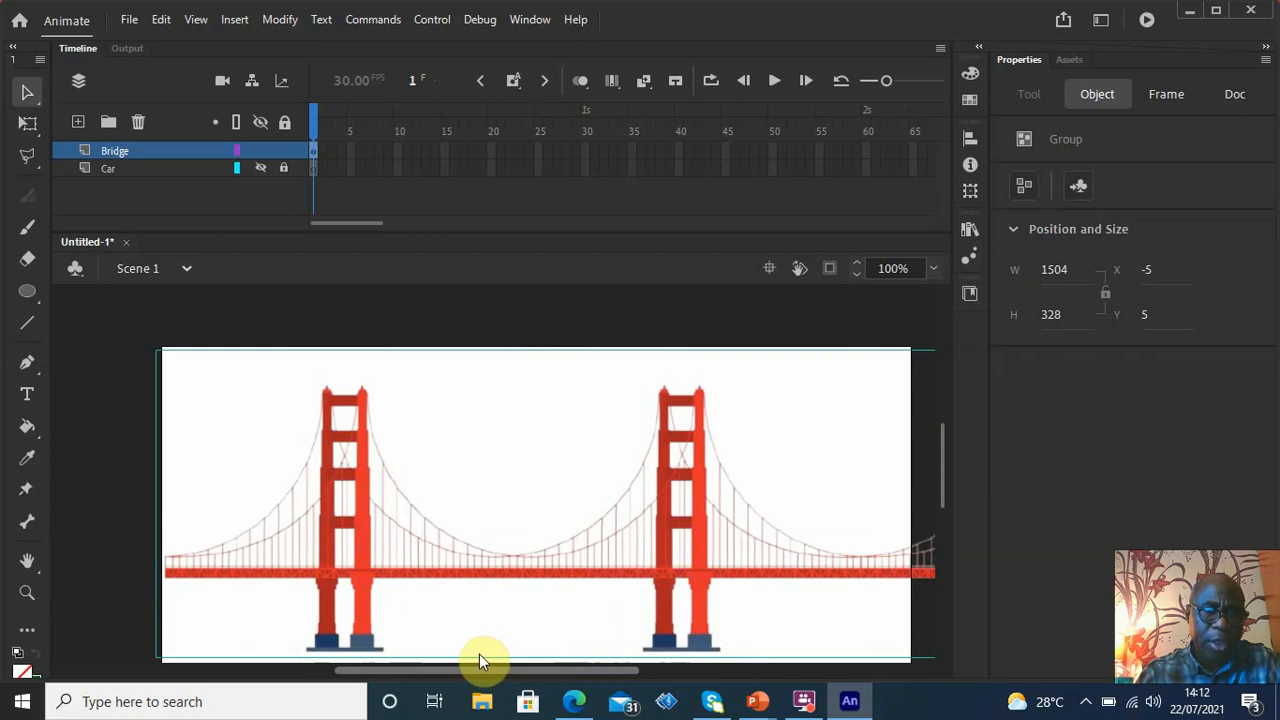
Show and unlock the Car layer, and place the CompleteCar symbol on it just off the stage's left edge at about X -126
{"action": "left_click", "coordinate": [259, 167]}
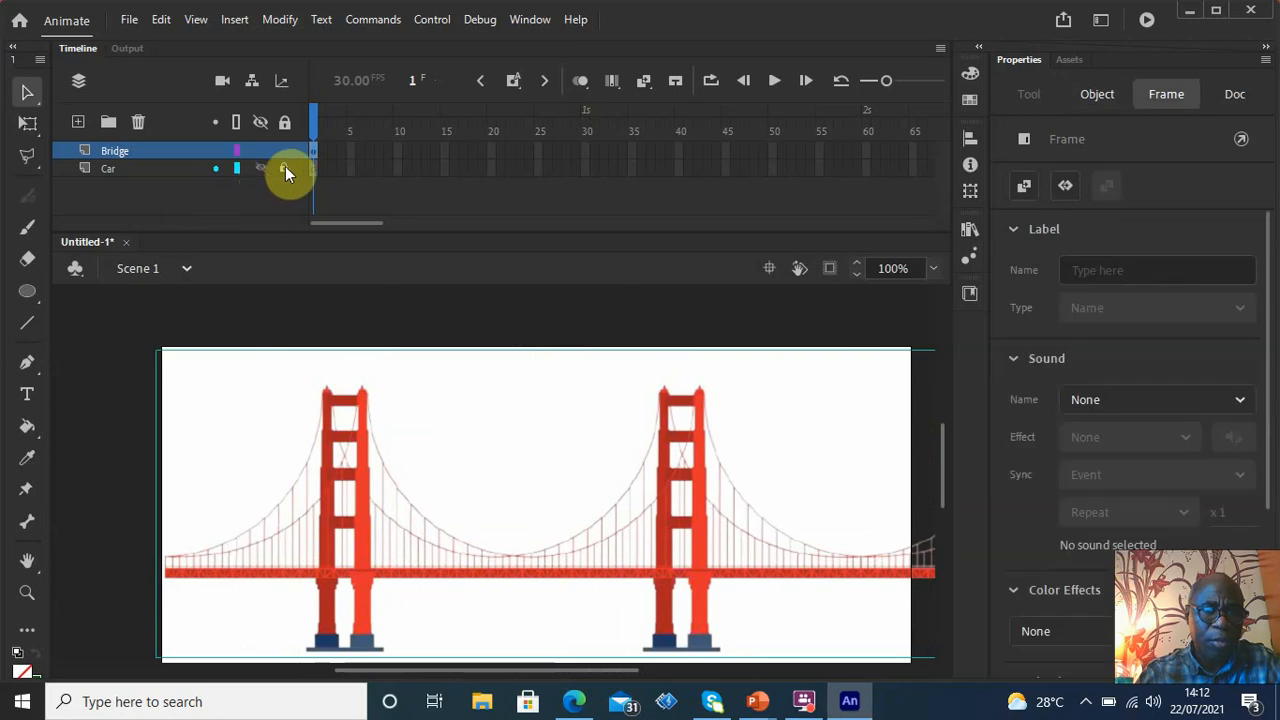
{"action": "left_click", "coordinate": [99, 170]}
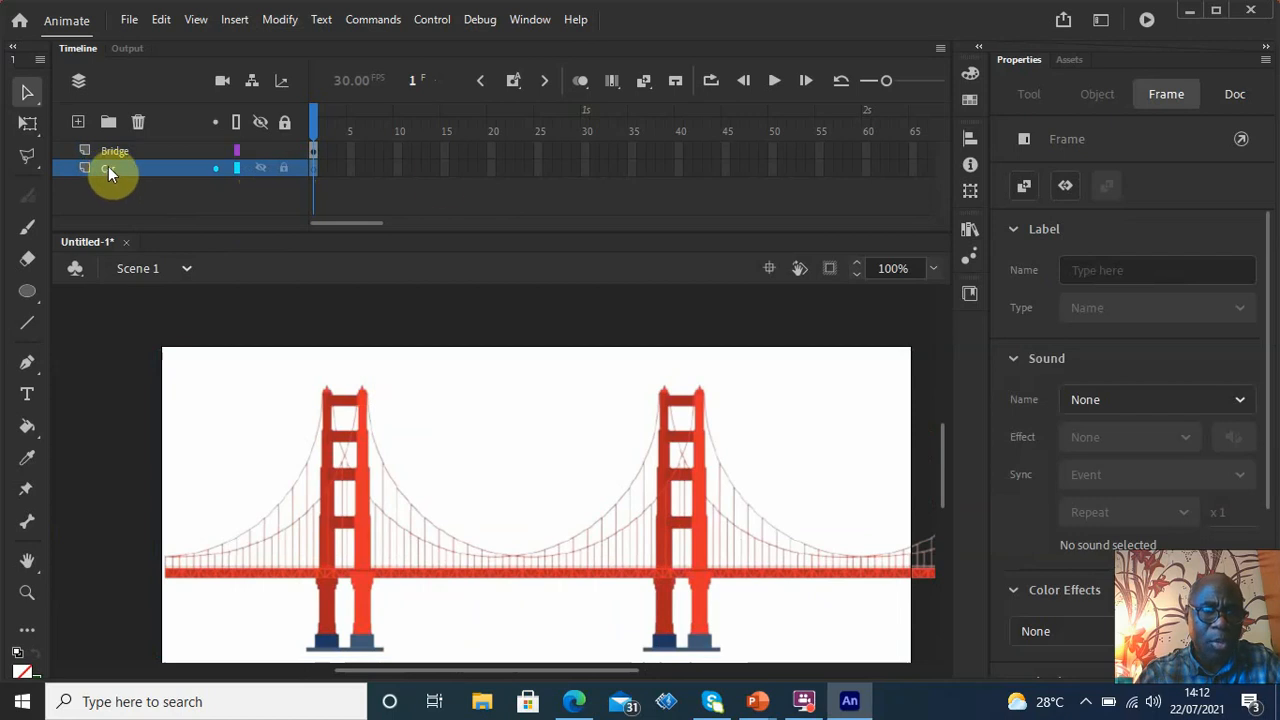
{"action": "left_click", "coordinate": [975, 228]}
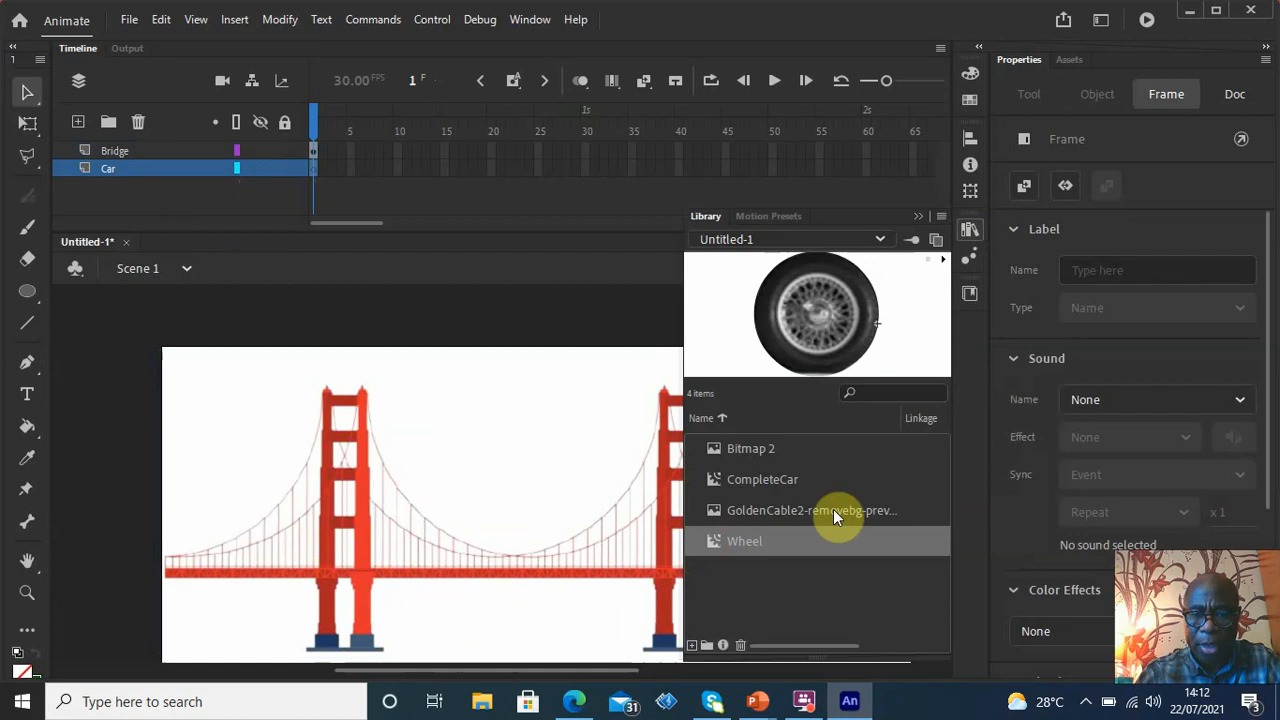
{"action": "left_click_drag", "start_coordinate": [716, 477], "coordinate": [73, 508]}
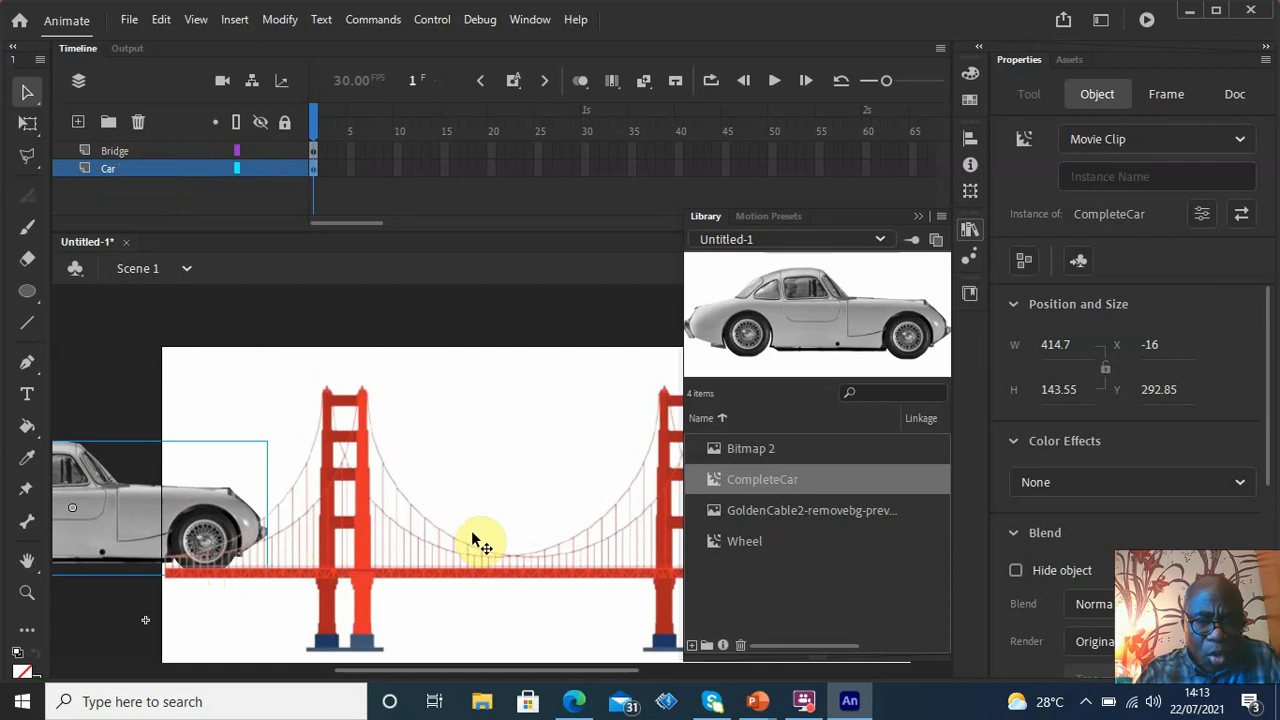
{"action": "left_click", "coordinate": [603, 632]}
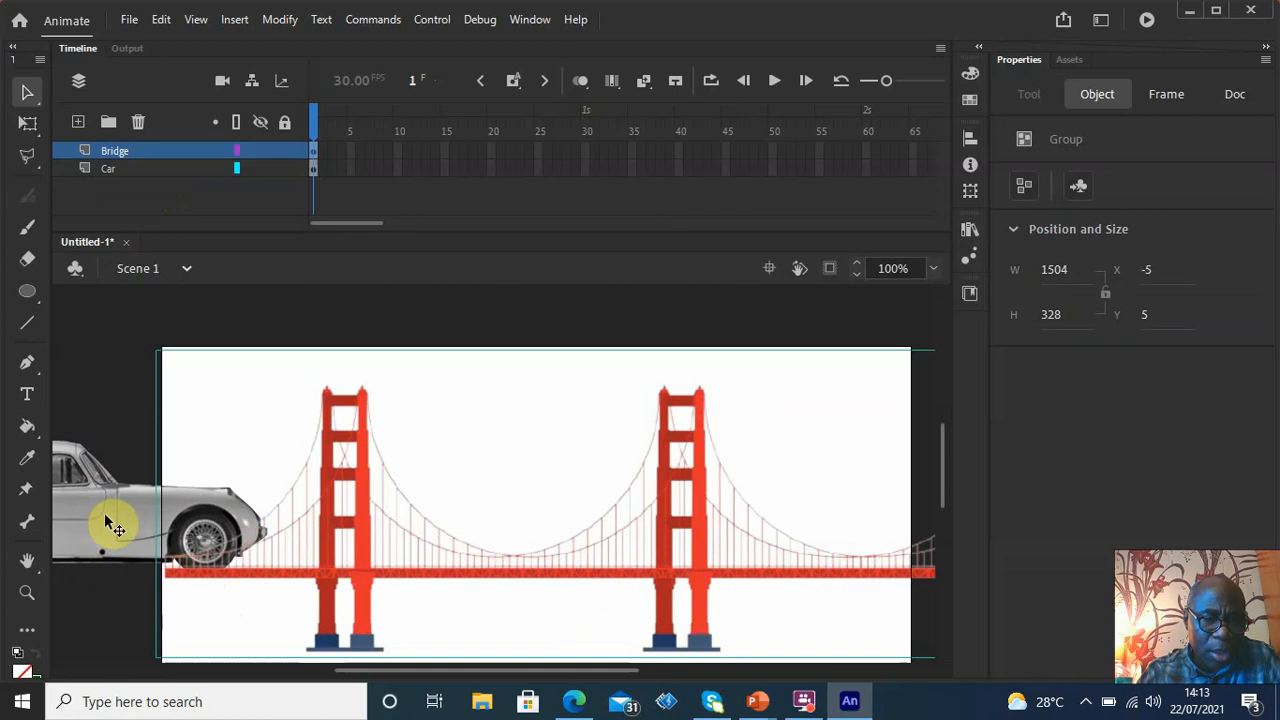
{"action": "mouse_move", "coordinate": [108, 522]}
{"action": "left_mouse_down"}
{"action": "mouse_move", "coordinate": [75, 520]}
{"action": "mouse_move", "coordinate": [41, 492]}
{"action": "mouse_move", "coordinate": [88, 519]}
{"action": "mouse_move", "coordinate": [151, 528]}
{"action": "mouse_move", "coordinate": [48, 503]}
{"action": "mouse_move", "coordinate": [125, 520]}
{"action": "mouse_move", "coordinate": [113, 520]}
{"action": "left_mouse_up"}
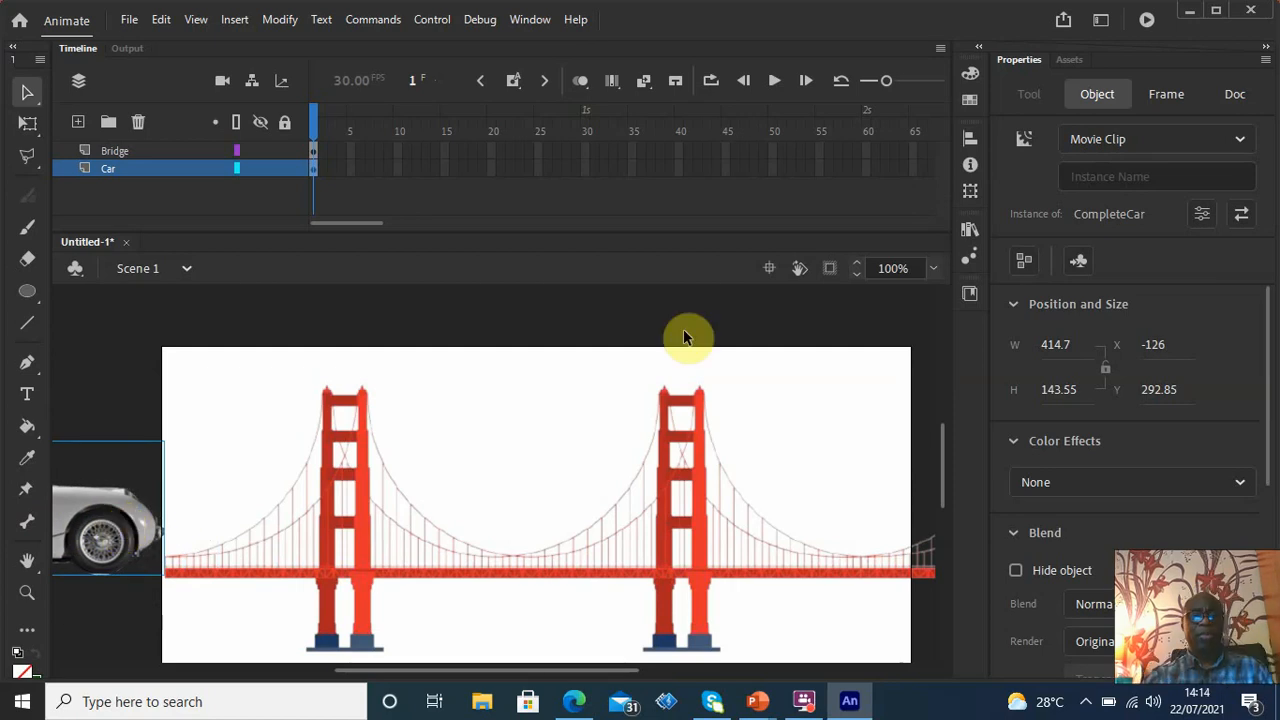
Create a motion tween from frame 1 of the Car layer
{"action": "left_click", "coordinate": [314, 168]}
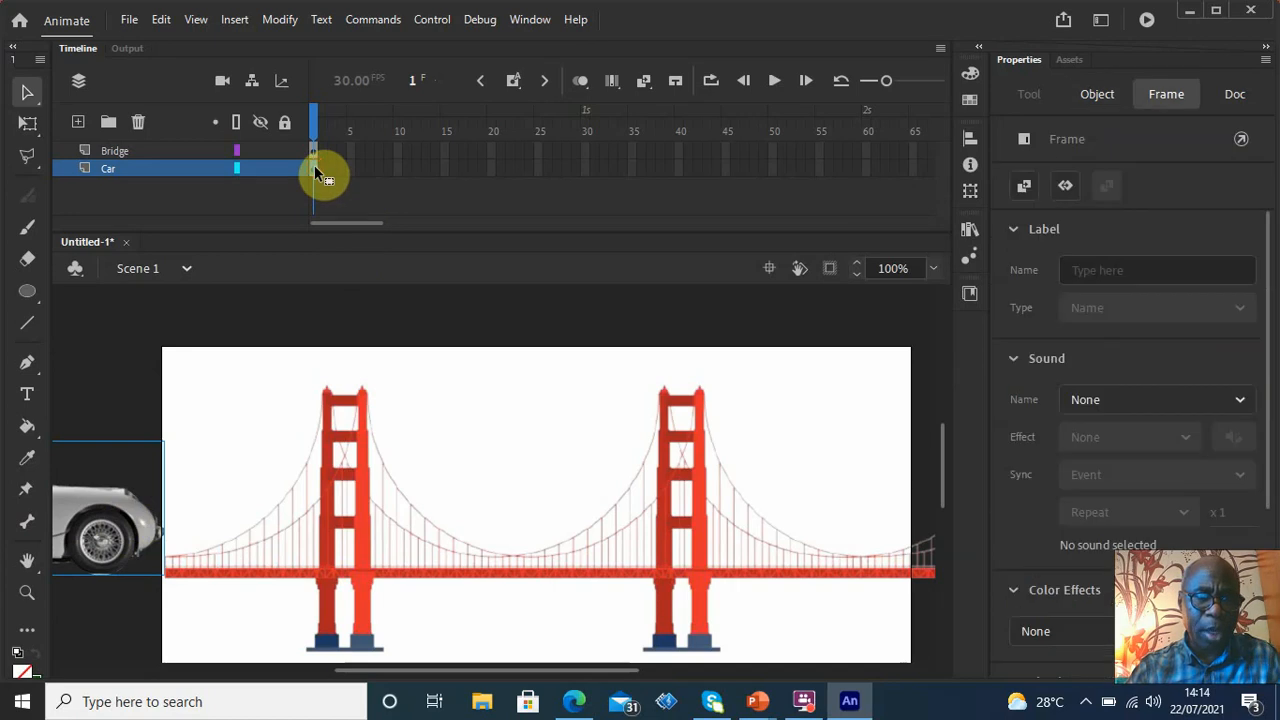
{"action": "right_click", "coordinate": [314, 168]}
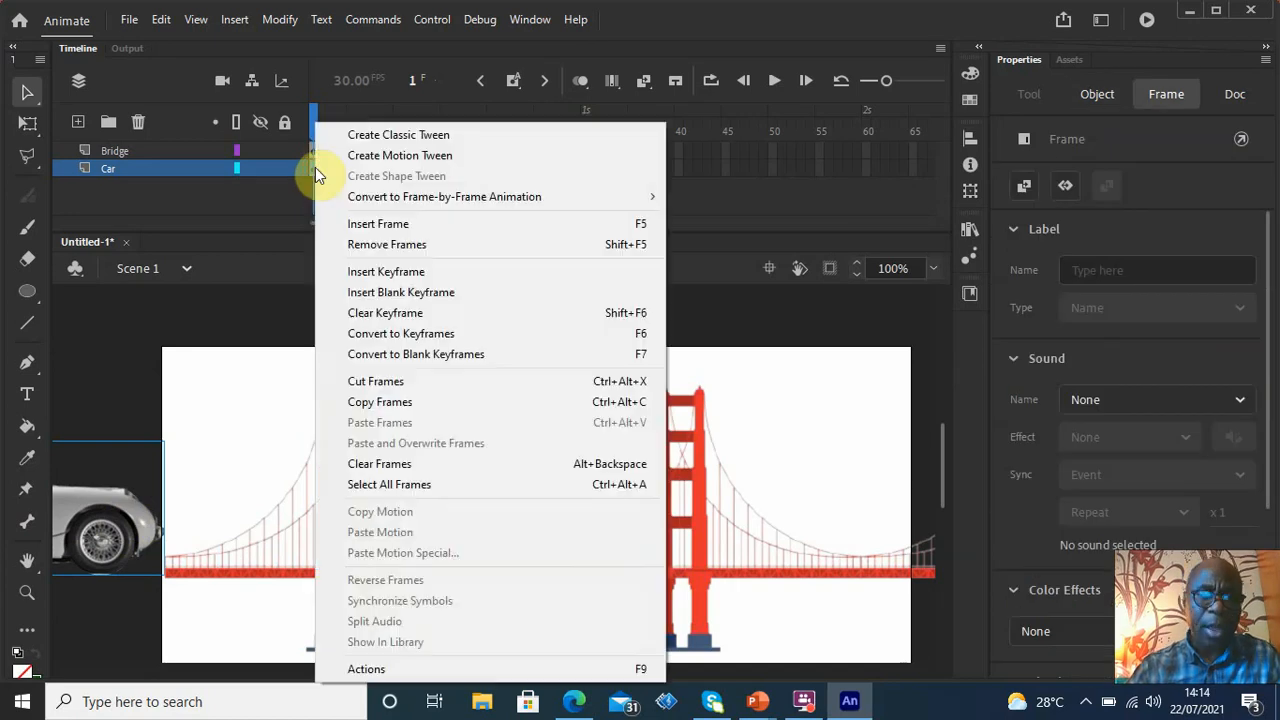
{"action": "left_click", "coordinate": [401, 157]}
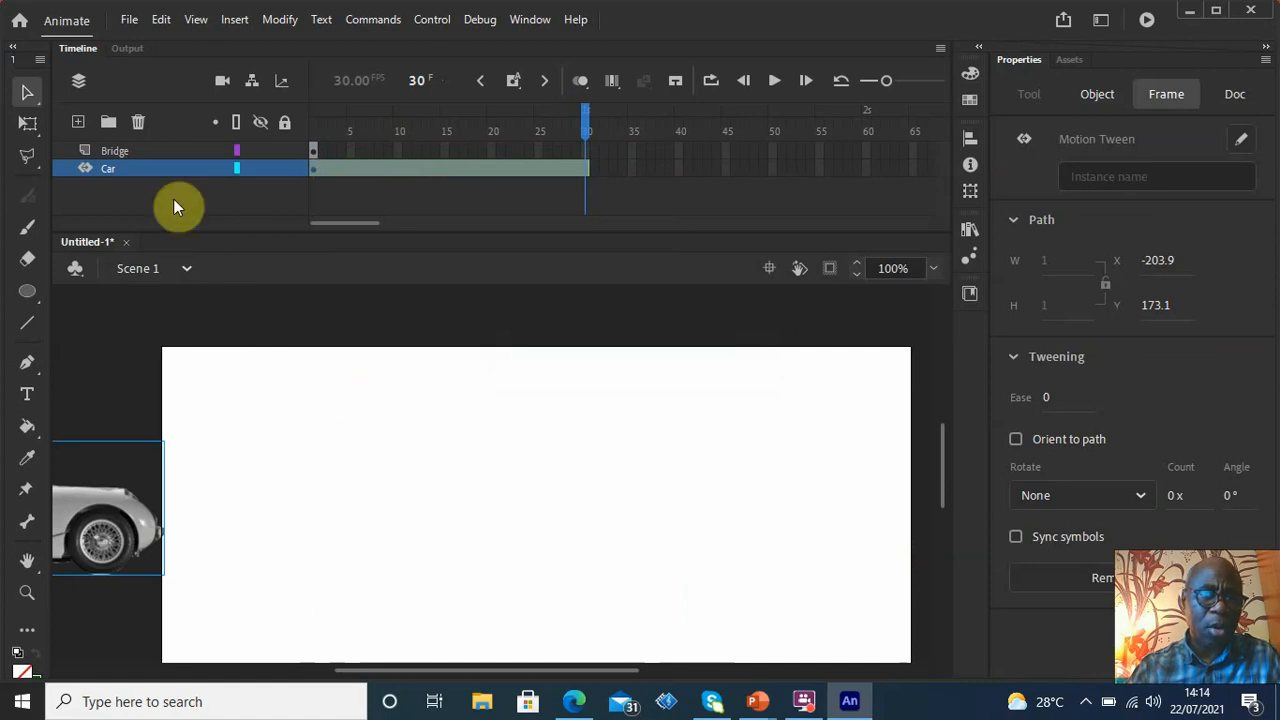
Create a motion tween from frame 1 of the Bridge layer, converting the bridge group to a symbol
{"action": "left_click", "coordinate": [313, 150]}
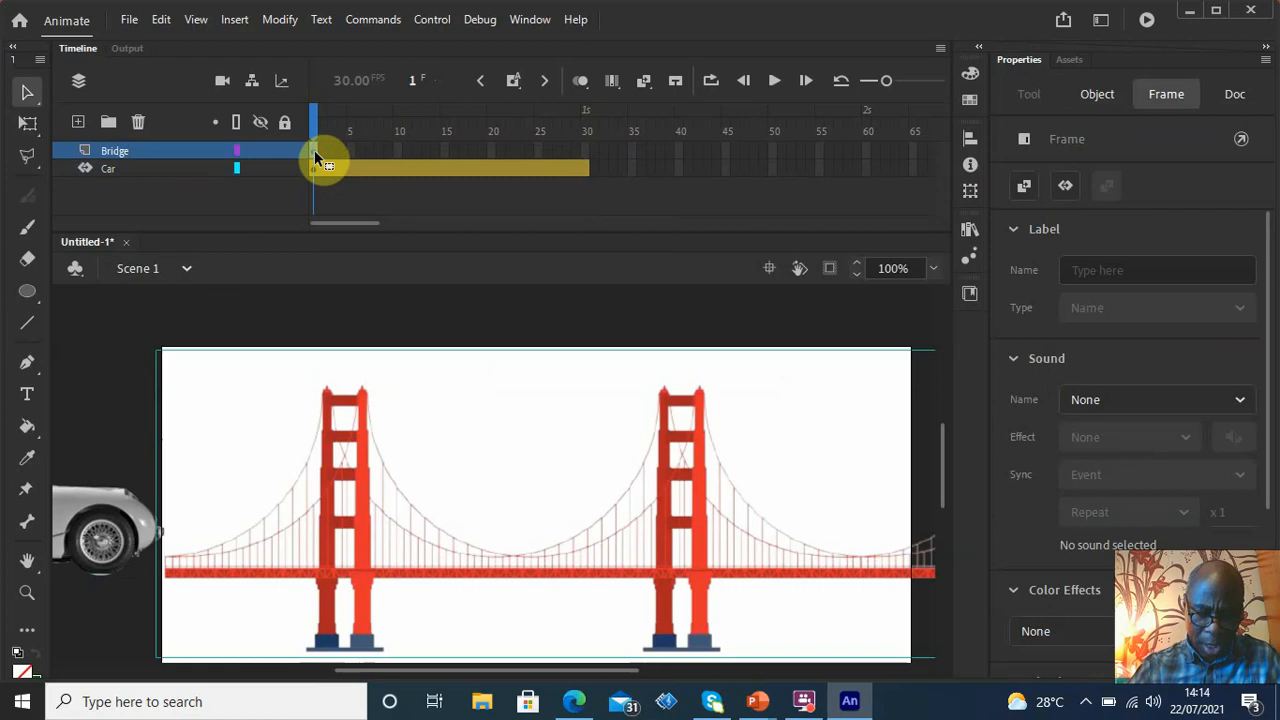
{"action": "right_click", "coordinate": [314, 150]}
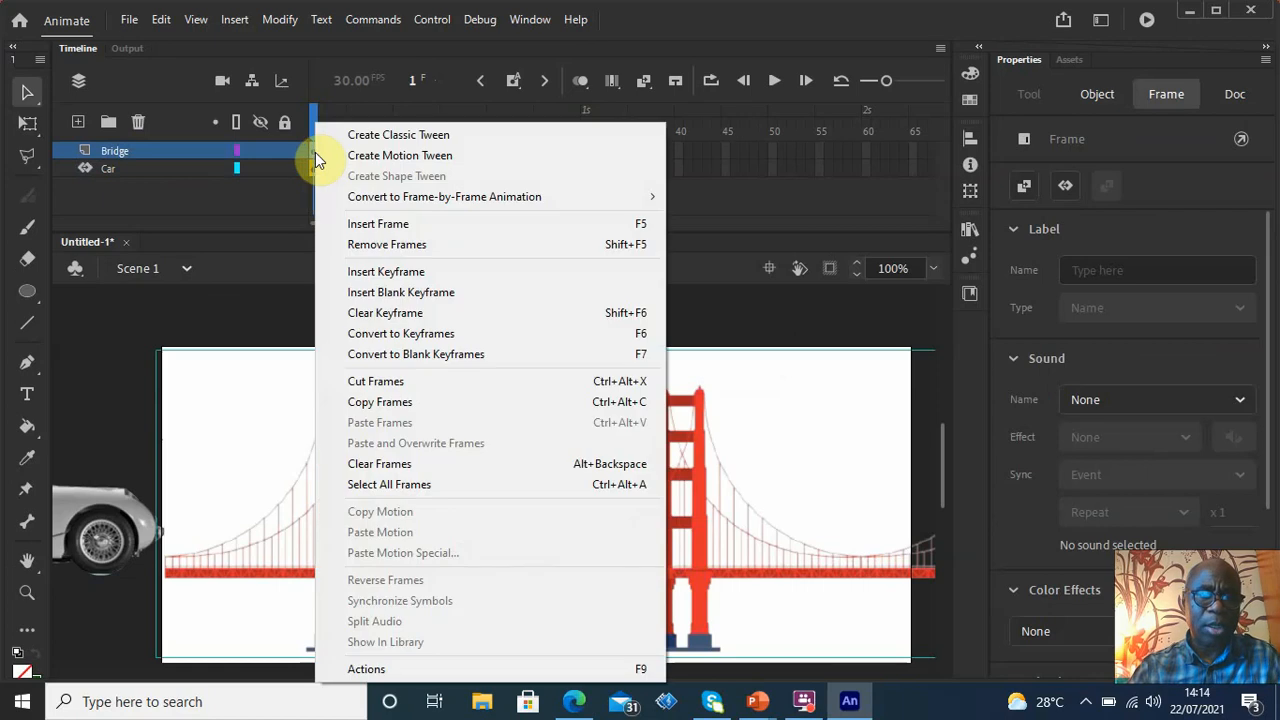
{"action": "left_click", "coordinate": [410, 158]}
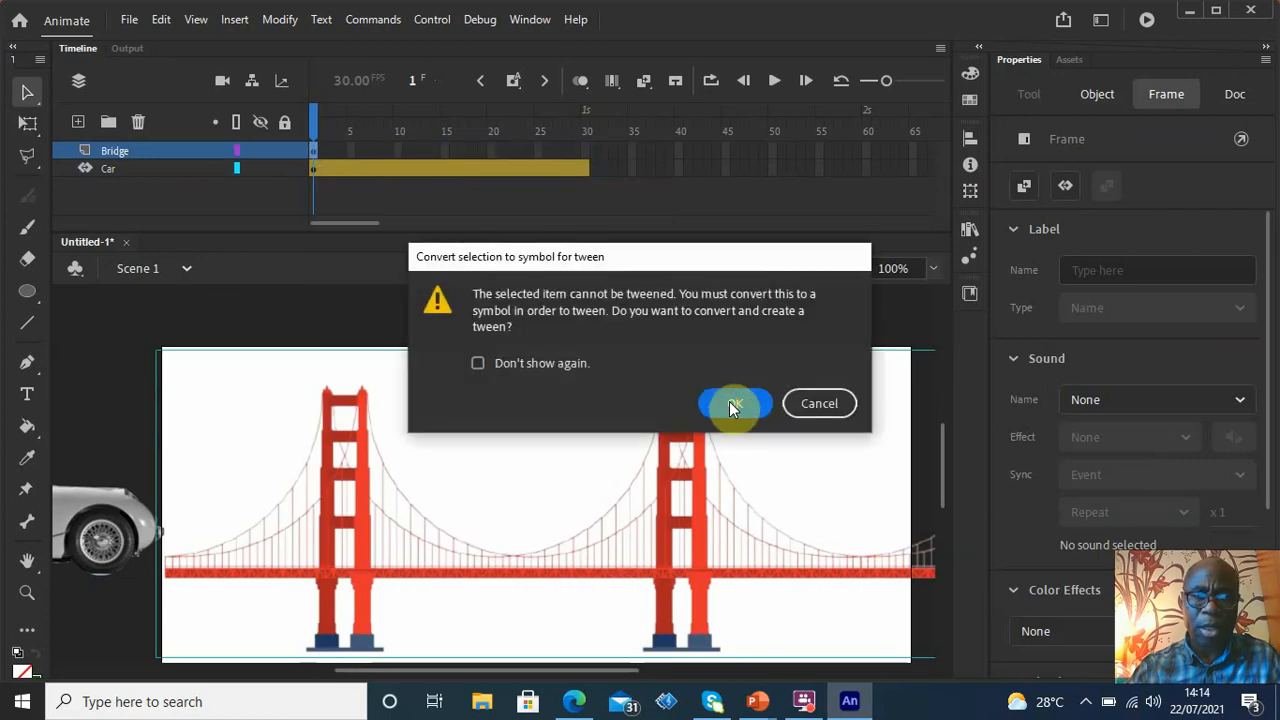
{"action": "left_click", "coordinate": [731, 403]}
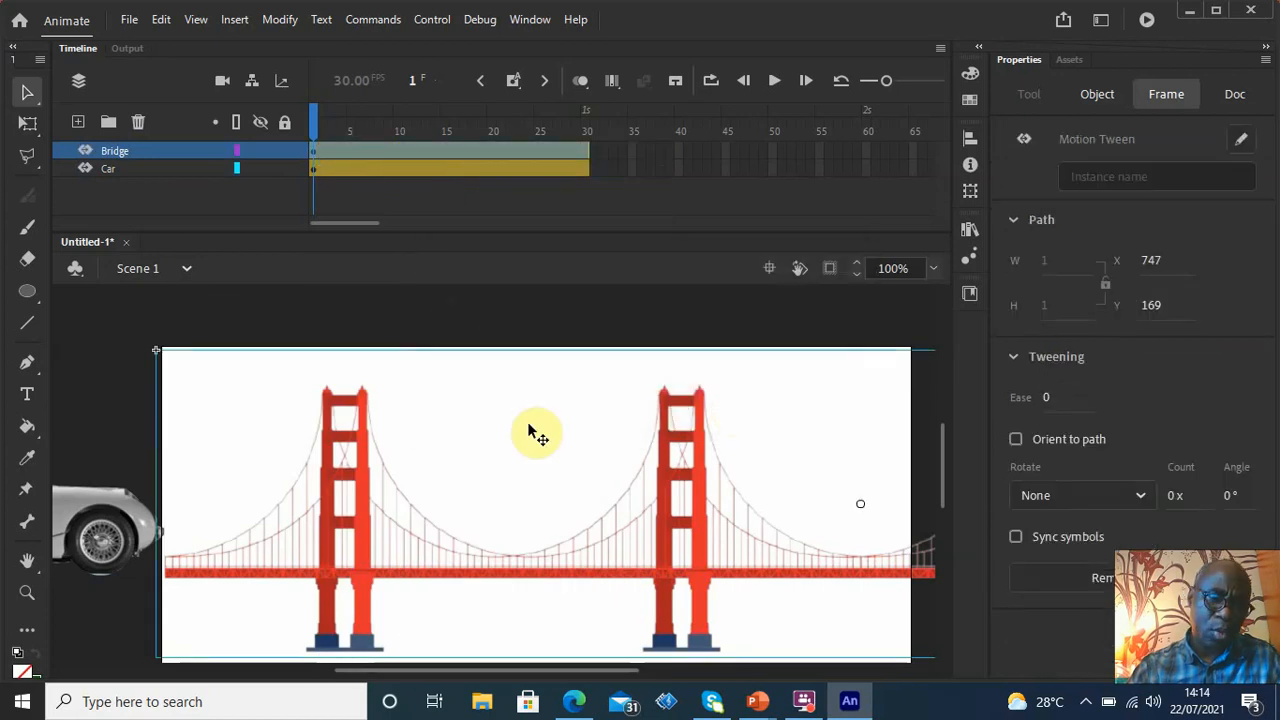
Try to move the tweened car rightward past the end of the stage at frame 1, and undo the move
{"action": "left_click", "coordinate": [125, 169]}
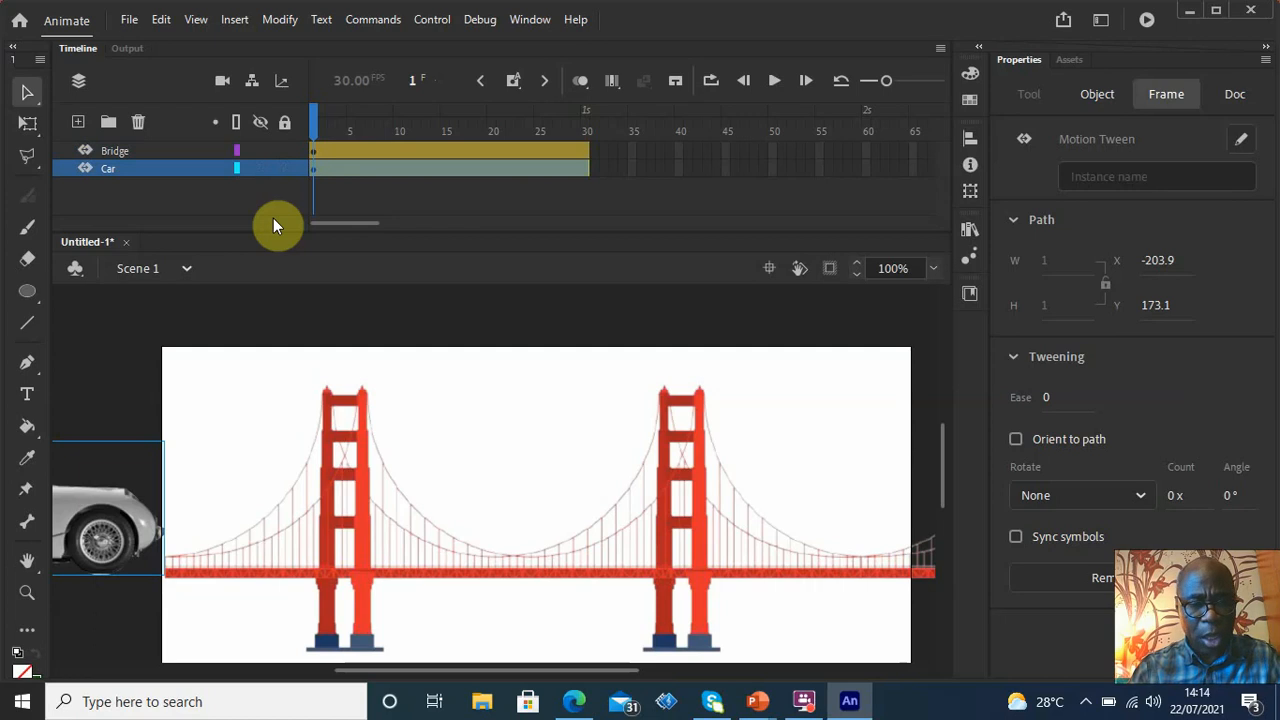
{"action": "key", "text": "shift+Right"}
{"action": "key", "text": "shift+Right"}
{"action": "key", "text": "shift+Right"}
{"action": "key", "text": "shift+Right"}
{"action": "key", "text": "shift+Right"}
{"action": "key", "text": "shift+Right"}
{"action": "key", "text": "shift+Right"}
{"action": "key", "text": "shift+Right"}
{"action": "key", "text": "shift+Right"}
{"action": "key", "text": "shift+Right"}
{"action": "key", "text": "shift+Right"}
{"action": "key", "text": "shift+Right"}
{"action": "key", "text": "shift+Right"}
{"action": "key", "text": "shift+Right"}
{"action": "key", "text": "shift+Right"}
{"action": "key", "text": "shift+Right"}
{"action": "key", "text": "shift+Right"}
{"action": "key", "text": "shift+Right"}
{"action": "key", "text": "shift+Right"}
{"action": "key", "text": "shift+Right"}
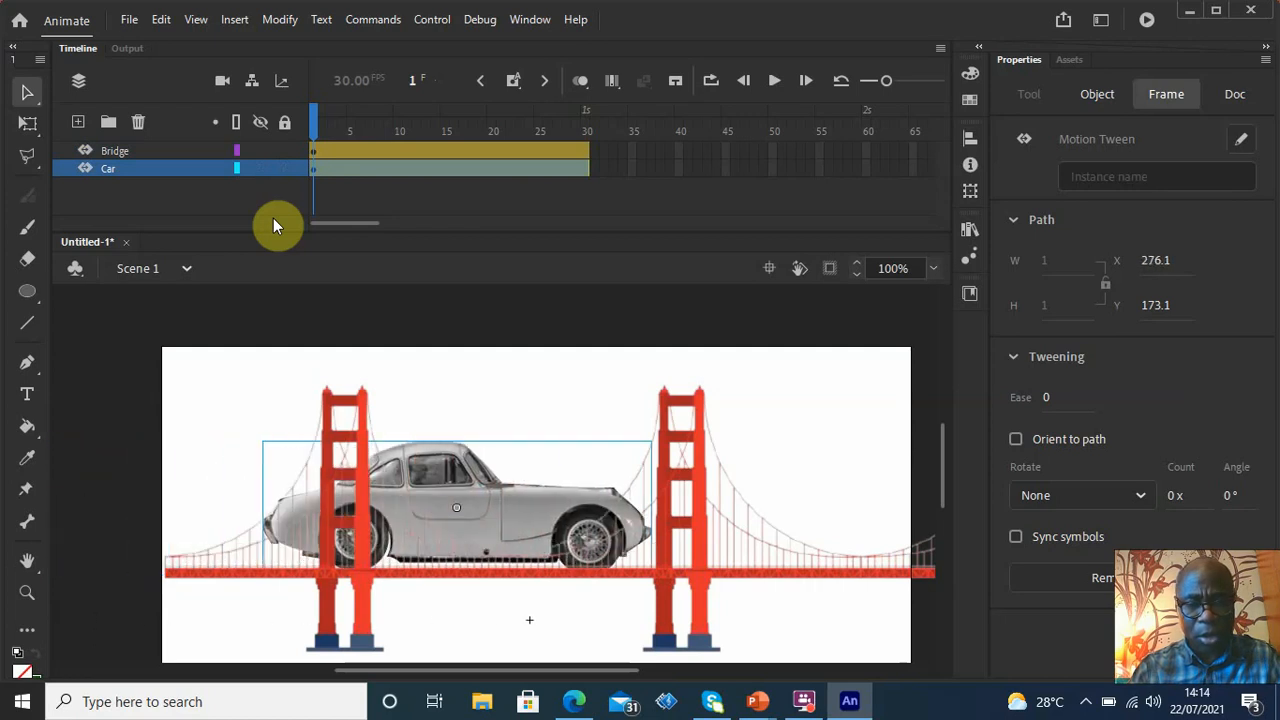
{"action": "key", "text": "shift+Right"}
{"action": "key", "text": "shift+Right"}
{"action": "key", "text": "shift+Right"}
{"action": "key", "text": "shift+Right"}
{"action": "key", "text": "shift+Right"}
{"action": "key", "text": "shift+Right"}
{"action": "key", "text": "shift+Right"}
{"action": "key", "text": "shift+Right"}
{"action": "key", "text": "shift+Right"}
{"action": "key", "text": "shift+Right"}
{"action": "key", "text": "shift+Right"}
{"action": "key", "text": "shift+Right"}
{"action": "key", "text": "shift+Right"}
{"action": "key", "text": "shift+Right"}
{"action": "key", "text": "shift+Right"}
{"action": "key", "text": "shift+Right"}
{"action": "key", "text": "shift+Right"}
{"action": "key", "text": "shift+Right"}
{"action": "key", "text": "shift+Right"}
{"action": "key", "text": "shift+Right"}
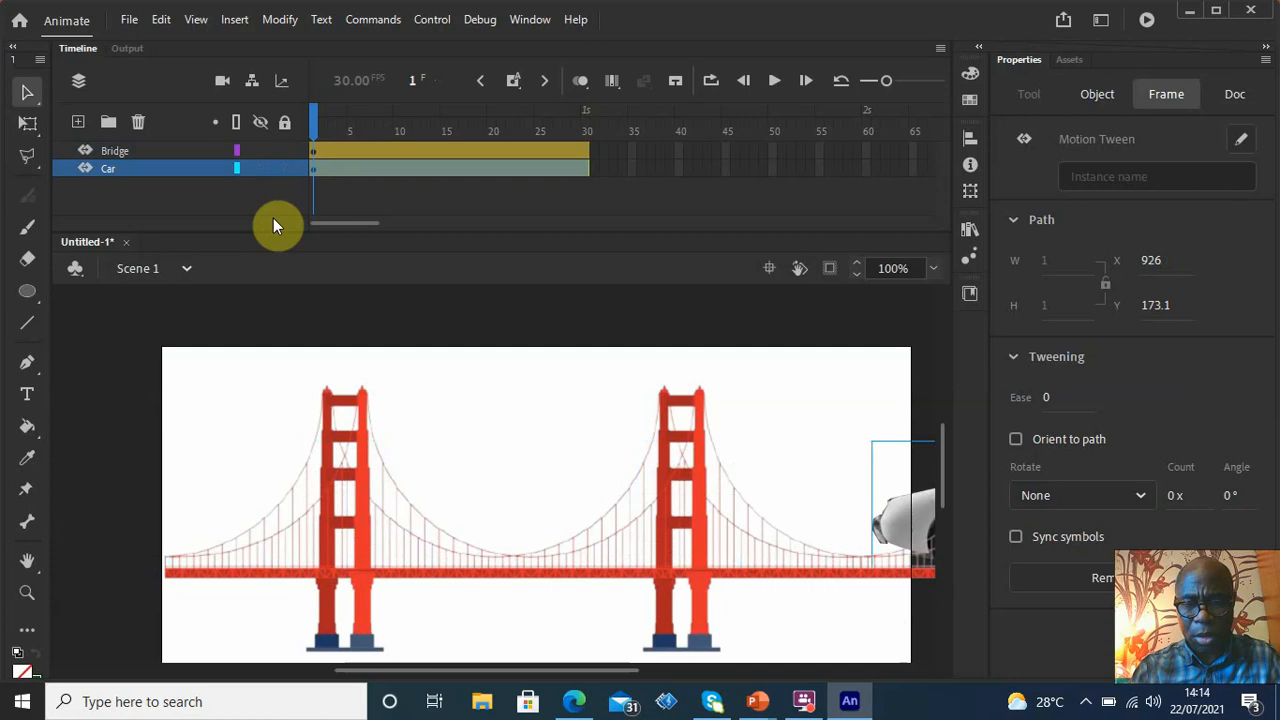
{"action": "key", "text": "shift+Right"}
{"action": "key", "text": "shift+Right"}
{"action": "key", "text": "shift+Right"}
{"action": "key", "text": "shift+Right"}
{"action": "key", "text": "shift+Right"}
{"action": "key", "text": "shift+Right"}
{"action": "key", "text": "shift+Right"}
{"action": "key", "text": "shift+Right"}
{"action": "key", "text": "shift+Right"}
{"action": "key", "text": "shift+Right"}
{"action": "key", "text": "shift+Right"}
{"action": "key", "text": "shift+Right"}
{"action": "key", "text": "shift+Right"}
{"action": "key", "text": "shift+Right"}
{"action": "key", "text": "shift+Right"}
{"action": "key", "text": "shift+Right"}
{"action": "key", "text": "shift+Right"}
{"action": "key", "text": "shift+Right"}
{"action": "key", "text": "shift+Right"}
{"action": "key", "text": "shift+Right"}
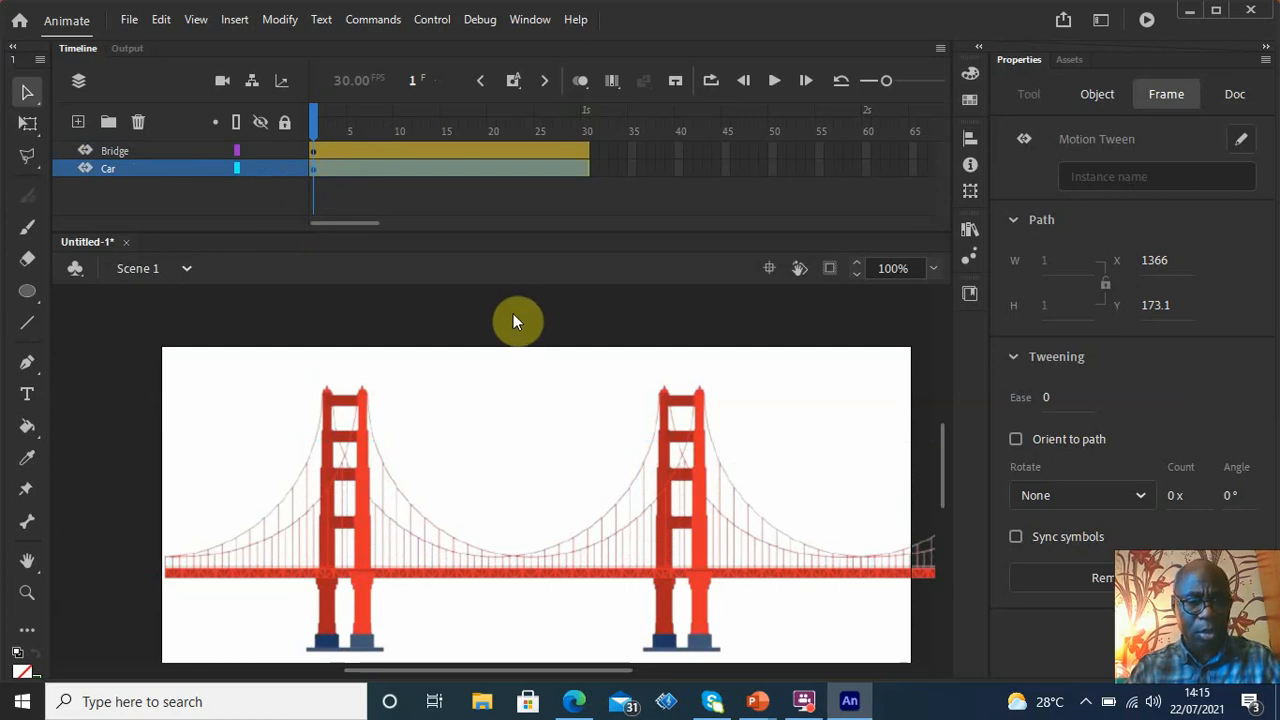
{"action": "key", "text": "ctrl+z"}
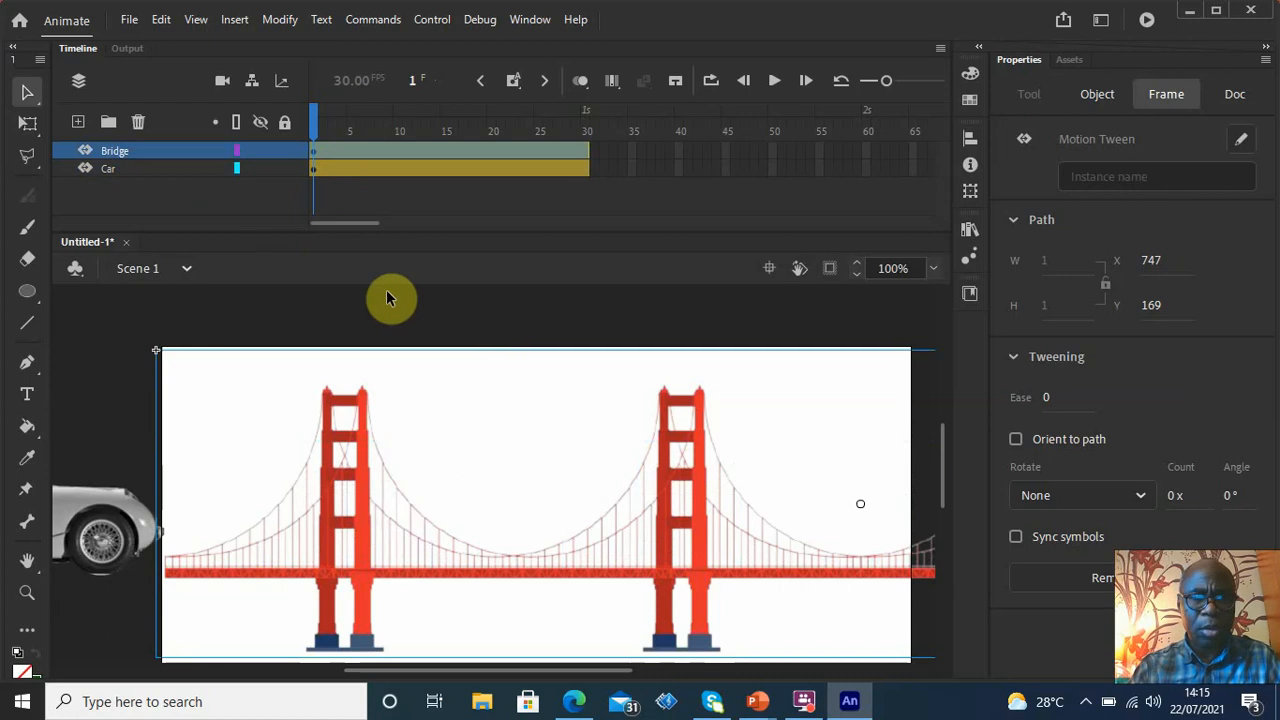
At frame 30 of the Car layer's tween, move the car horizontally to the right along the bridge, past the first tower and across the second
{"action": "left_click", "coordinate": [92, 527]}
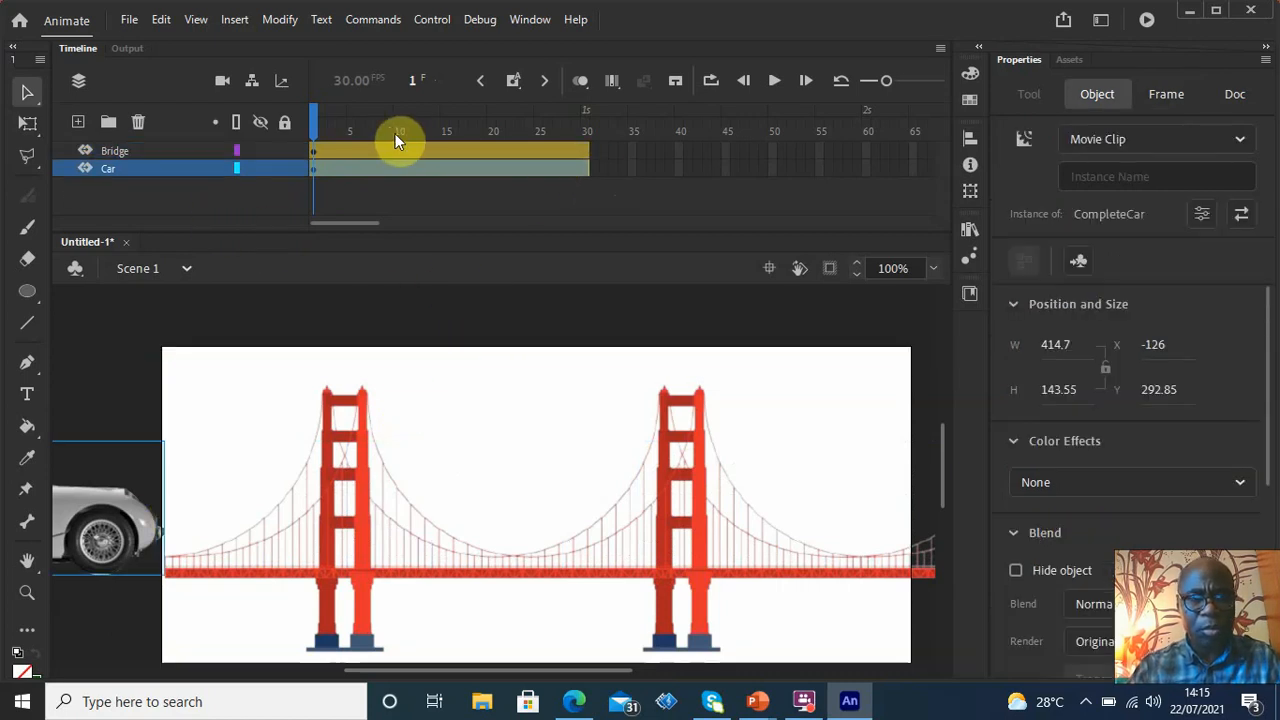
{"action": "left_click_drag", "start_coordinate": [314, 110], "coordinate": [591, 155]}
{"action": "left_click", "coordinate": [597, 155]}
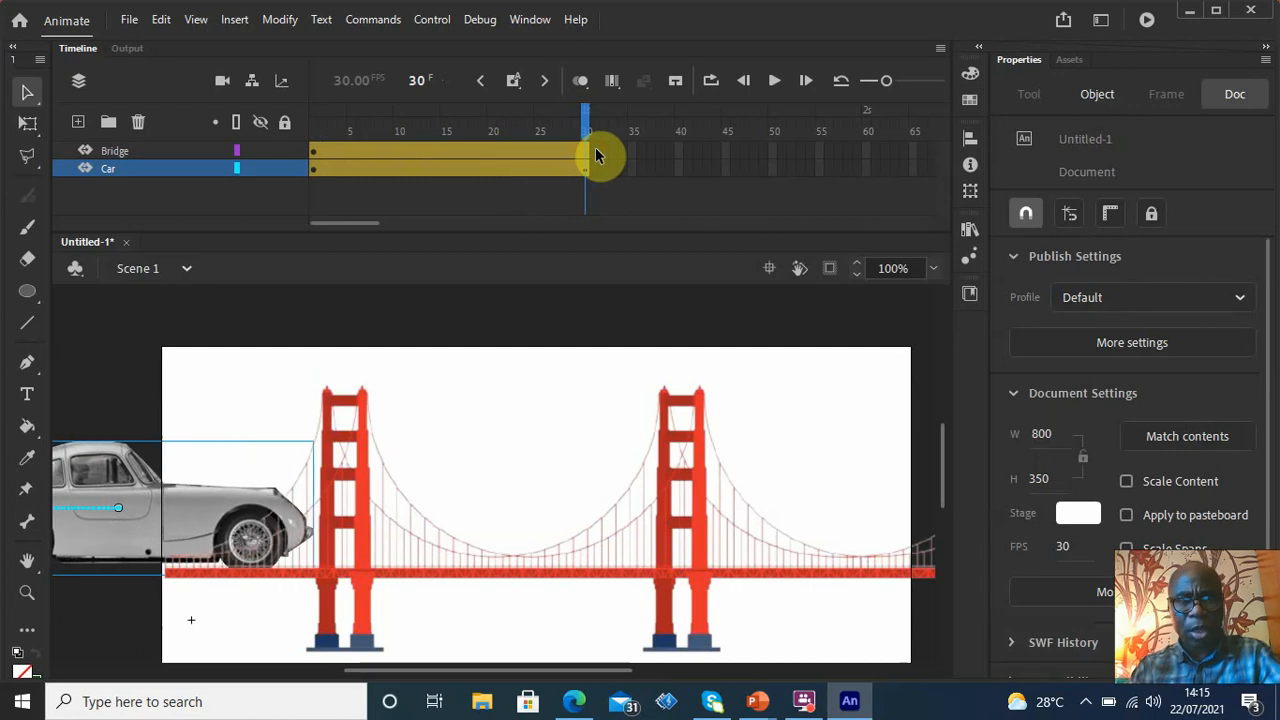
{"action": "key", "text": "Right"}
{"action": "key", "text": "Right"}
{"action": "key", "text": "Right"}
{"action": "key", "text": "Right"}
{"action": "key", "text": "Right"}
{"action": "key", "text": "Right"}
{"action": "key", "text": "Right"}
{"action": "key", "text": "Right"}
{"action": "key", "text": "Right"}
{"action": "key", "text": "Right"}
{"action": "key", "text": "Right"}
{"action": "key", "text": "Right"}
{"action": "key", "text": "Right"}
{"action": "key", "text": "Right"}
{"action": "key", "text": "Right"}
{"action": "key", "text": "Right"}
{"action": "key", "text": "Right"}
{"action": "key", "text": "Right"}
{"action": "key", "text": "Right"}
{"action": "key", "text": "Right"}
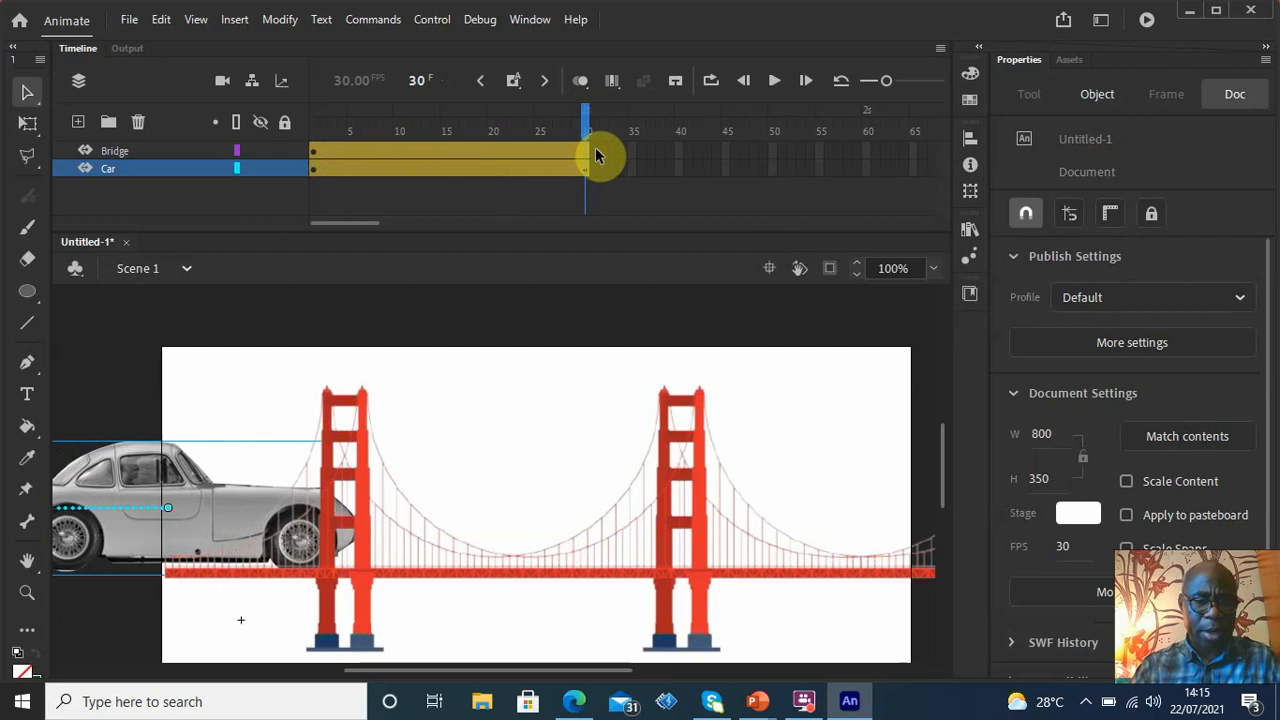
{"action": "key", "text": "Right"}
{"action": "key", "text": "Right"}
{"action": "key", "text": "Right"}
{"action": "key", "text": "Right"}
{"action": "key", "text": "Right"}
{"action": "key", "text": "Right"}
{"action": "key", "text": "Right"}
{"action": "key", "text": "Right"}
{"action": "key", "text": "Right"}
{"action": "key", "text": "Right"}
{"action": "key", "text": "Right"}
{"action": "key", "text": "Right"}
{"action": "key", "text": "Right"}
{"action": "key", "text": "Right"}
{"action": "key", "text": "Right"}
{"action": "key", "text": "Right"}
{"action": "key", "text": "Right"}
{"action": "key", "text": "Right"}
{"action": "key", "text": "Right"}
{"action": "key", "text": "Right"}
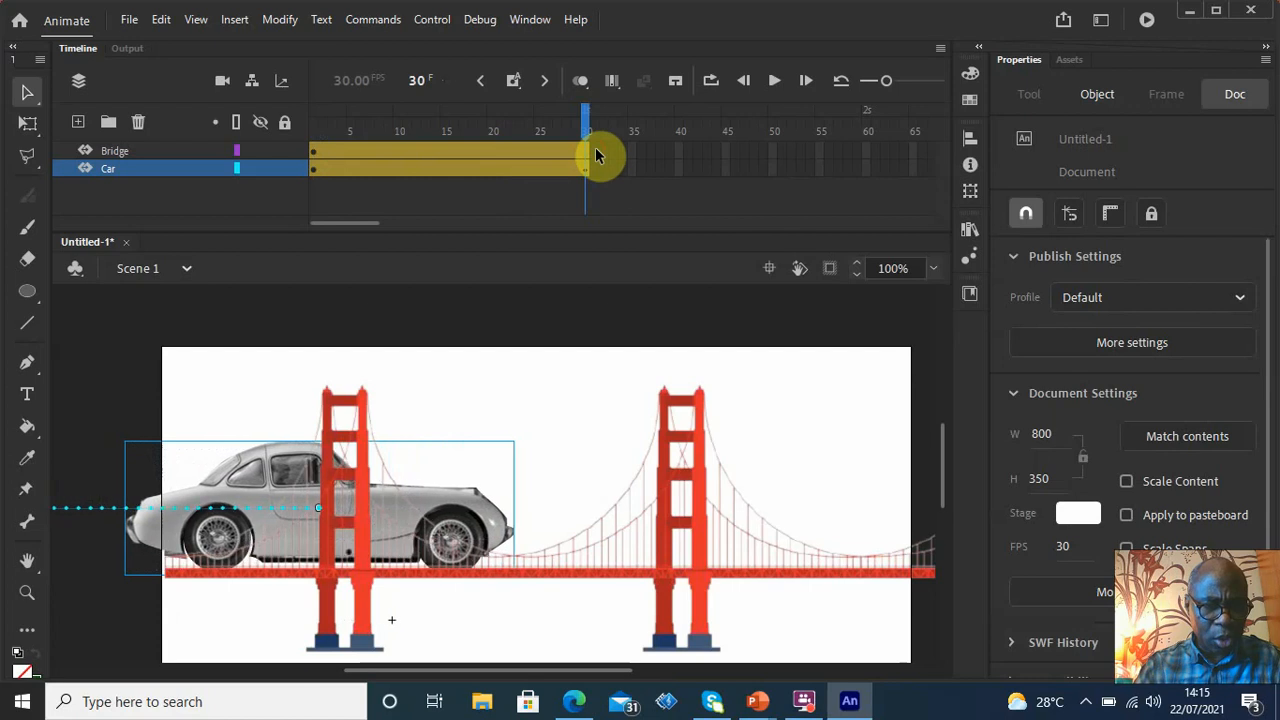
{"action": "key", "text": "Right"}
{"action": "key", "text": "Right"}
{"action": "key", "text": "Right"}
{"action": "key", "text": "Right"}
{"action": "key", "text": "Right"}
{"action": "key", "text": "Right"}
{"action": "key", "text": "Right"}
{"action": "key", "text": "Right"}
{"action": "key", "text": "Right"}
{"action": "key", "text": "Right"}
{"action": "key", "text": "Right"}
{"action": "key", "text": "Right"}
{"action": "key", "text": "Right"}
{"action": "key", "text": "Right"}
{"action": "key", "text": "Right"}
{"action": "key", "text": "Right"}
{"action": "key", "text": "Right"}
{"action": "key", "text": "Right"}
{"action": "key", "text": "Right"}
{"action": "key", "text": "Right"}
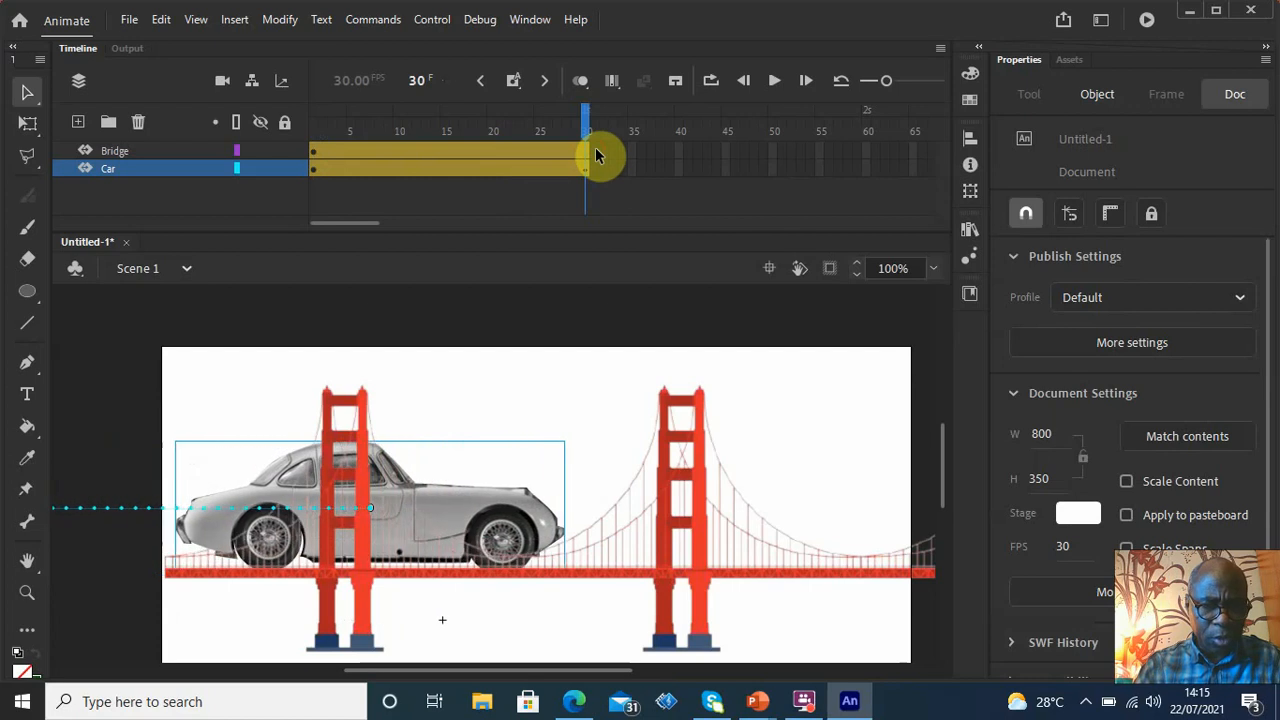
{"action": "key", "text": "Right"}
{"action": "key", "text": "Right"}
{"action": "key", "text": "Right"}
{"action": "key", "text": "Right"}
{"action": "key", "text": "Right"}
{"action": "key", "text": "Right"}
{"action": "key", "text": "Right"}
{"action": "key", "text": "Right"}
{"action": "key", "text": "Right"}
{"action": "key", "text": "Right"}
{"action": "key", "text": "Right"}
{"action": "key", "text": "Right"}
{"action": "key", "text": "Right"}
{"action": "key", "text": "Right"}
{"action": "key", "text": "Right"}
{"action": "key", "text": "Right"}
{"action": "key", "text": "Right"}
{"action": "key", "text": "Right"}
{"action": "key", "text": "Right"}
{"action": "key", "text": "Right"}
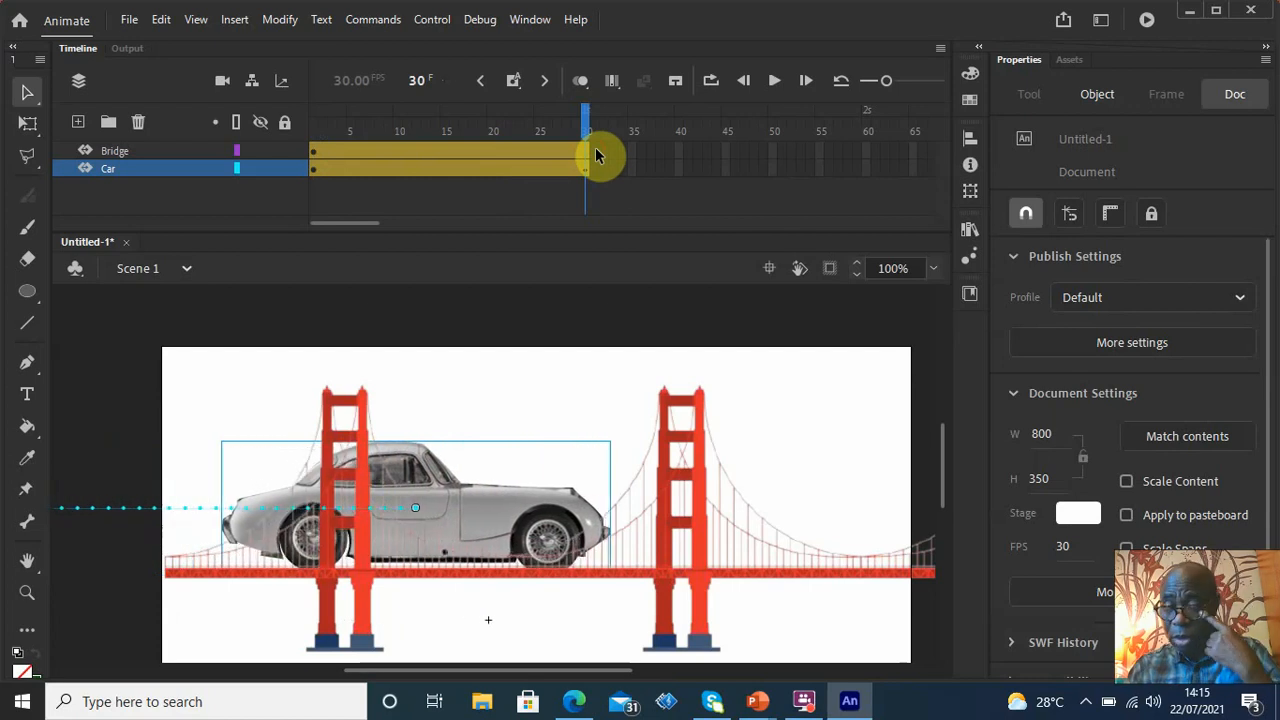
{"action": "key", "text": "Right"}
{"action": "key", "text": "Right"}
{"action": "key", "text": "Right"}
{"action": "key", "text": "Right"}
{"action": "key", "text": "Right"}
{"action": "key", "text": "Right"}
{"action": "key", "text": "Right"}
{"action": "key", "text": "Right"}
{"action": "key", "text": "Right"}
{"action": "key", "text": "Right"}
{"action": "key", "text": "Right"}
{"action": "key", "text": "Right"}
{"action": "key", "text": "Right"}
{"action": "key", "text": "Right"}
{"action": "key", "text": "Right"}
{"action": "key", "text": "Right"}
{"action": "key", "text": "Right"}
{"action": "key", "text": "Right"}
{"action": "key", "text": "Right"}
{"action": "key", "text": "Right"}
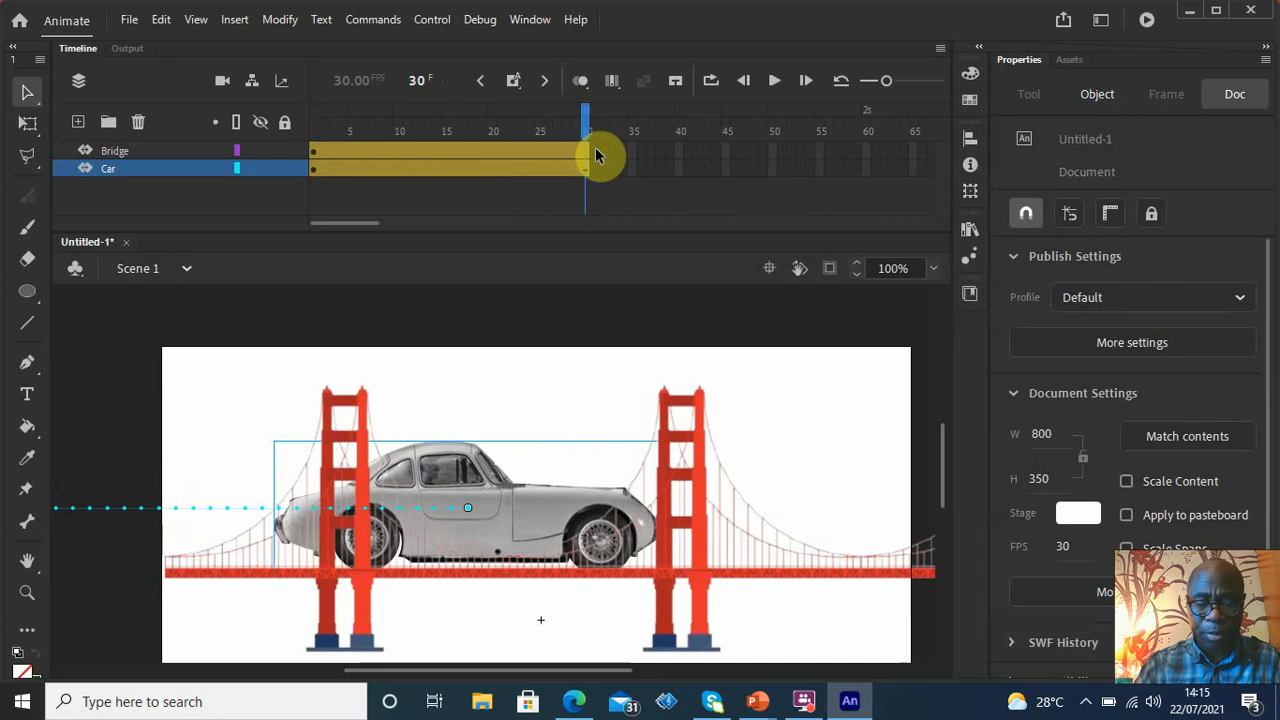
{"action": "key", "text": "Right"}
{"action": "key", "text": "Right"}
{"action": "key", "text": "Right"}
{"action": "key", "text": "Right"}
{"action": "key", "text": "Right"}
{"action": "key", "text": "Right"}
{"action": "key", "text": "Right"}
{"action": "key", "text": "Right"}
{"action": "key", "text": "Right"}
{"action": "key", "text": "Right"}
{"action": "key", "text": "Right"}
{"action": "key", "text": "Right"}
{"action": "key", "text": "Right"}
{"action": "key", "text": "Right"}
{"action": "key", "text": "Right"}
{"action": "key", "text": "Right"}
{"action": "key", "text": "Right"}
{"action": "key", "text": "Right"}
{"action": "key", "text": "Right"}
{"action": "key", "text": "Right"}
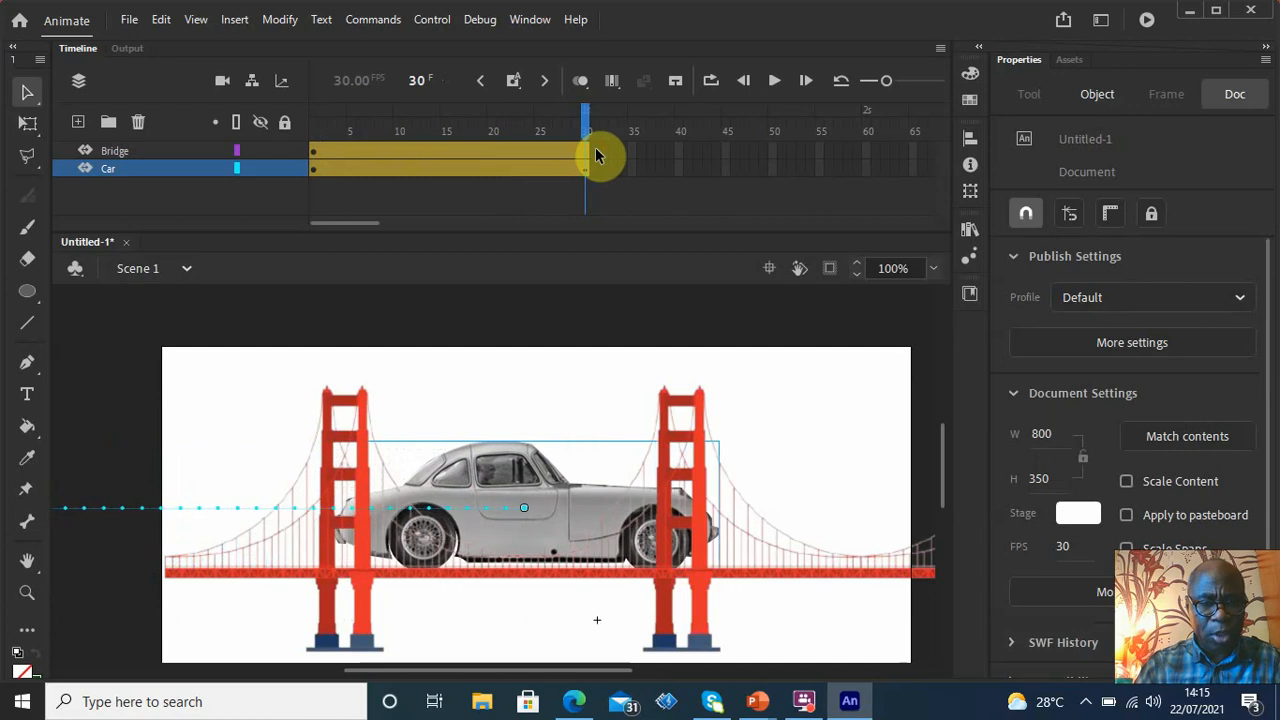
{"action": "key", "text": "Right"}
{"action": "key", "text": "Right"}
{"action": "key", "text": "Right"}
{"action": "key", "text": "Right"}
{"action": "key", "text": "Right"}
{"action": "key", "text": "Right"}
{"action": "key", "text": "Right"}
{"action": "key", "text": "Right"}
{"action": "key", "text": "Right"}
{"action": "key", "text": "Right"}
{"action": "key", "text": "Right"}
{"action": "key", "text": "Right"}
{"action": "key", "text": "Right"}
{"action": "key", "text": "Right"}
{"action": "key", "text": "Right"}
{"action": "key", "text": "Right"}
{"action": "key", "text": "Right"}
{"action": "key", "text": "Right"}
{"action": "key", "text": "Right"}
{"action": "key", "text": "Right"}
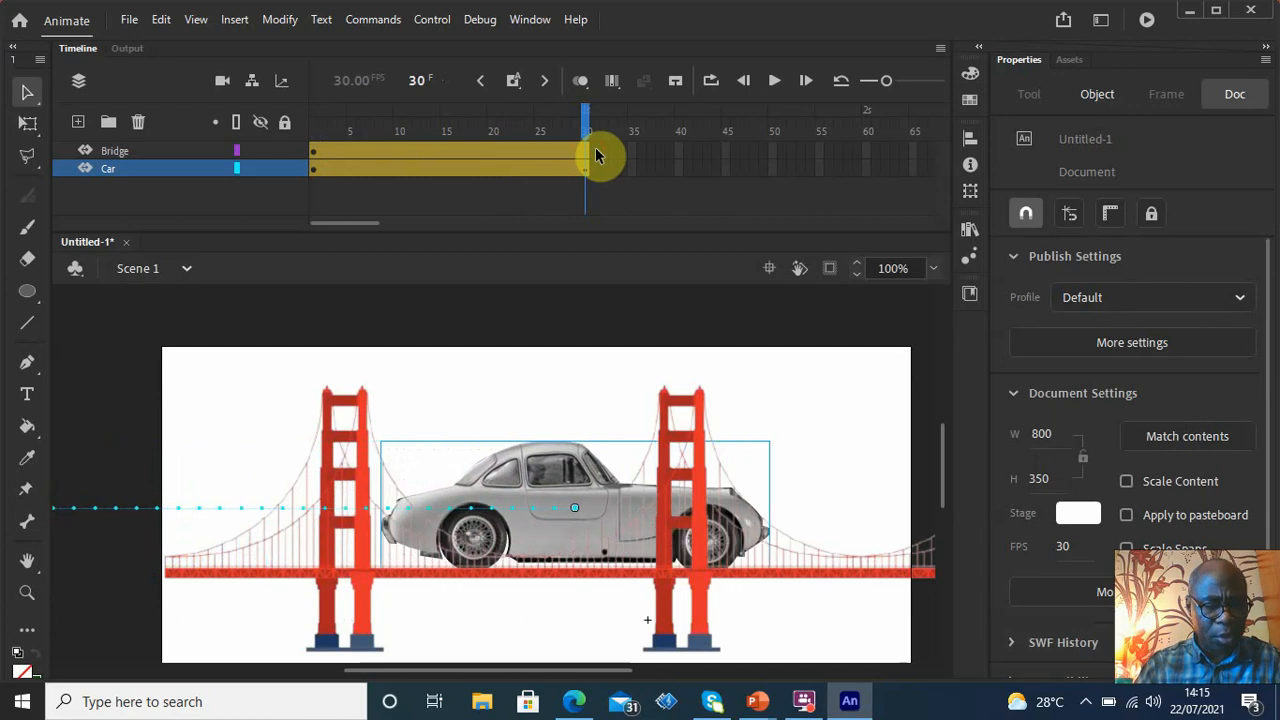
At frame 30, move the car horizontally past the second bridge tower until its rear reaches the right edge of the stage
{"action": "key", "text": "Right"}
{"action": "key", "text": "Right"}
{"action": "key", "text": "Right"}
{"action": "key", "text": "Right"}
{"action": "key", "text": "Right"}
{"action": "key", "text": "Right"}
{"action": "key", "text": "Right"}
{"action": "key", "text": "Right"}
{"action": "key", "text": "Right"}
{"action": "key", "text": "Right"}
{"action": "key", "text": "Right"}
{"action": "key", "text": "Right"}
{"action": "key", "text": "Right"}
{"action": "key", "text": "Right"}
{"action": "key", "text": "Right"}
{"action": "key", "text": "Right"}
{"action": "key", "text": "Right"}
{"action": "key", "text": "Right"}
{"action": "key", "text": "Right"}
{"action": "key", "text": "Right"}
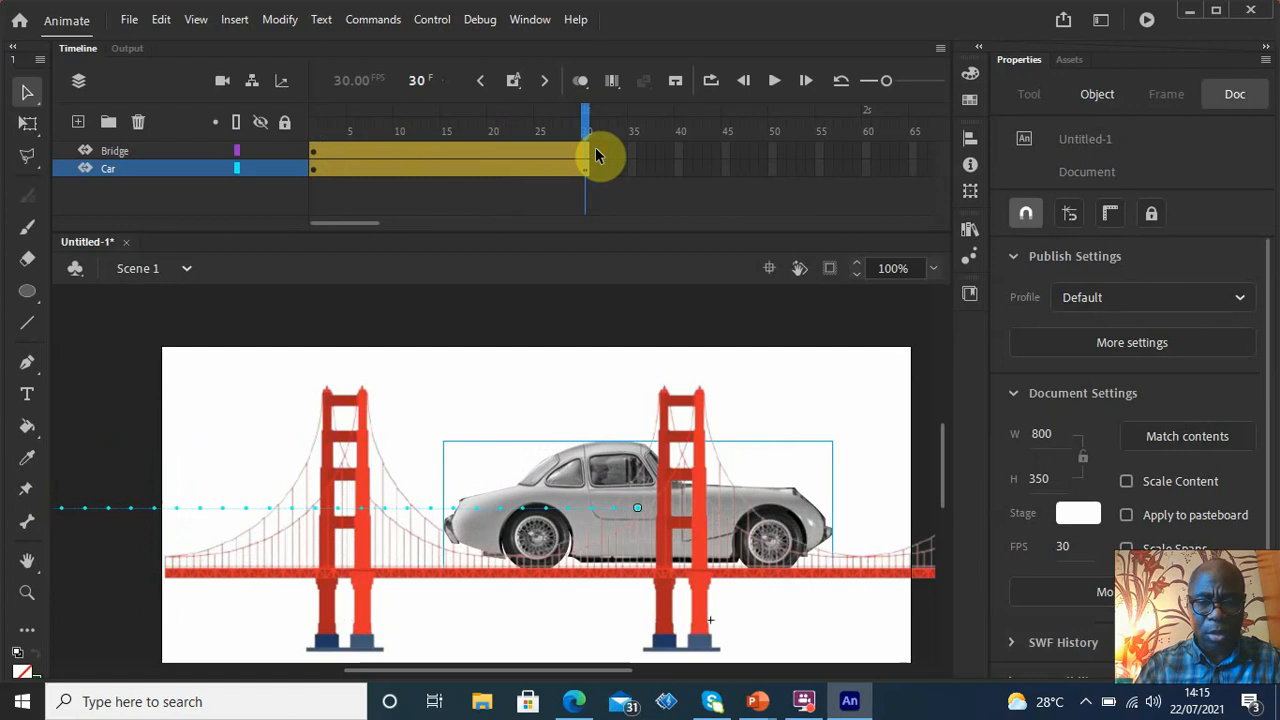
{"action": "key", "text": "Right"}
{"action": "key", "text": "Right"}
{"action": "key", "text": "Right"}
{"action": "key", "text": "Right"}
{"action": "key", "text": "Right"}
{"action": "key", "text": "Right"}
{"action": "key", "text": "Right"}
{"action": "key", "text": "Right"}
{"action": "key", "text": "Right"}
{"action": "key", "text": "Right"}
{"action": "key", "text": "Right"}
{"action": "key", "text": "Right"}
{"action": "key", "text": "Right"}
{"action": "key", "text": "Right"}
{"action": "key", "text": "Right"}
{"action": "key", "text": "Right"}
{"action": "key", "text": "Right"}
{"action": "key", "text": "Right"}
{"action": "key", "text": "Right"}
{"action": "key", "text": "Right"}
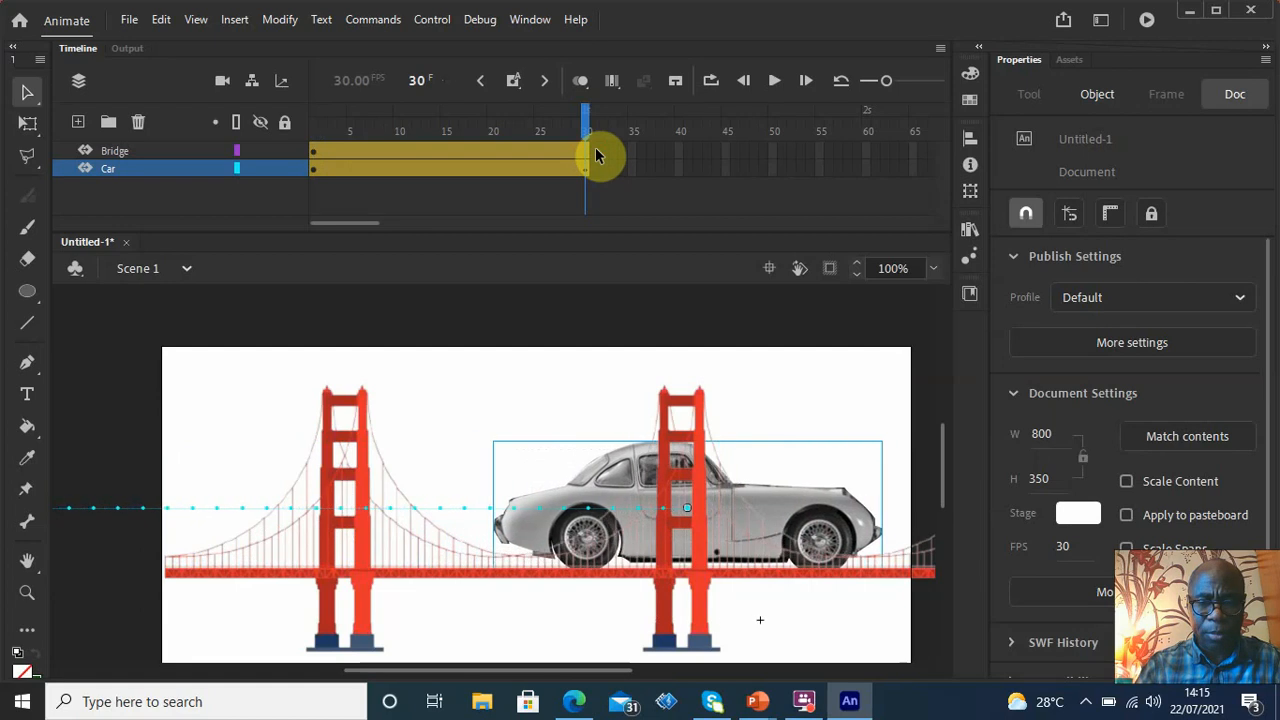
{"action": "key", "text": "Right"}
{"action": "key", "text": "Right"}
{"action": "key", "text": "Right"}
{"action": "key", "text": "Right"}
{"action": "key", "text": "Right"}
{"action": "key", "text": "Right"}
{"action": "key", "text": "Right"}
{"action": "key", "text": "Right"}
{"action": "key", "text": "Right"}
{"action": "key", "text": "Right"}
{"action": "key", "text": "Right"}
{"action": "key", "text": "Right"}
{"action": "key", "text": "Right"}
{"action": "key", "text": "Right"}
{"action": "key", "text": "Right"}
{"action": "key", "text": "Right"}
{"action": "key", "text": "Right"}
{"action": "key", "text": "Right"}
{"action": "key", "text": "Right"}
{"action": "key", "text": "Right"}
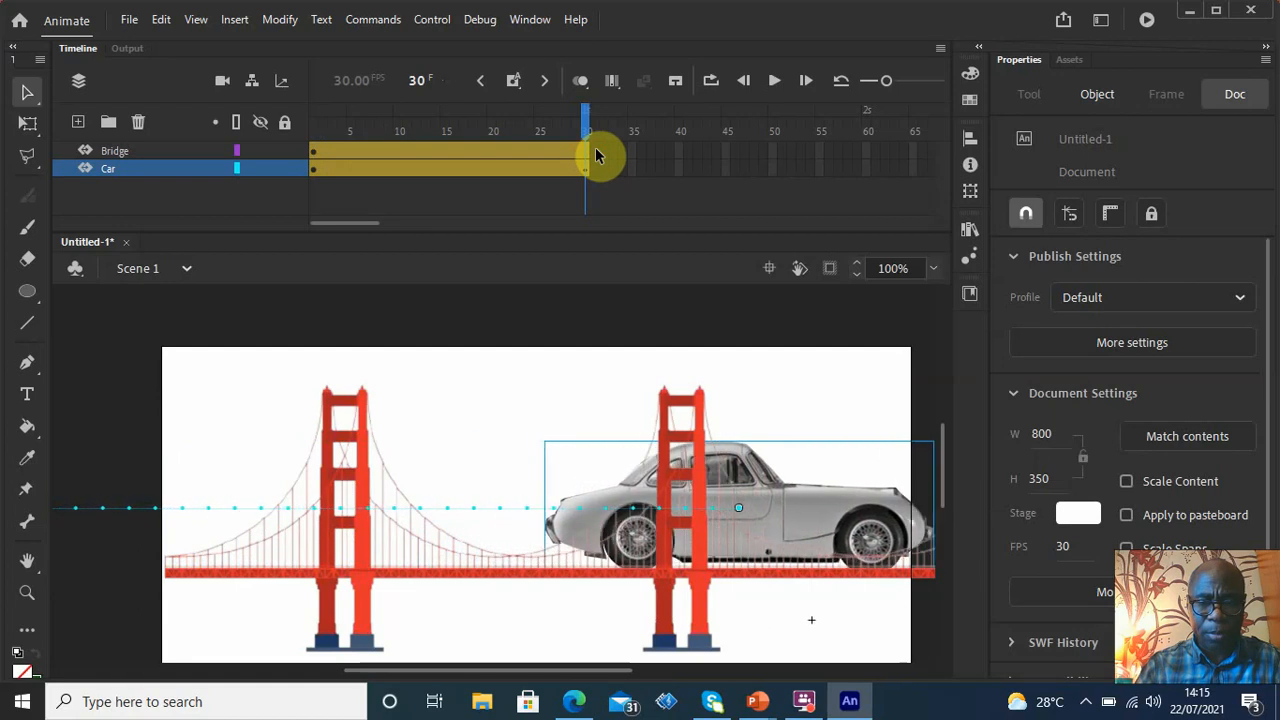
{"action": "key", "text": "Right"}
{"action": "key", "text": "Right"}
{"action": "key", "text": "Right"}
{"action": "key", "text": "Right"}
{"action": "key", "text": "Right"}
{"action": "key", "text": "Right"}
{"action": "key", "text": "Right"}
{"action": "key", "text": "Right"}
{"action": "key", "text": "Right"}
{"action": "key", "text": "Right"}
{"action": "key", "text": "Right"}
{"action": "key", "text": "Right"}
{"action": "key", "text": "Right"}
{"action": "key", "text": "Right"}
{"action": "key", "text": "Right"}
{"action": "key", "text": "Right"}
{"action": "key", "text": "Right"}
{"action": "key", "text": "Right"}
{"action": "key", "text": "Right"}
{"action": "key", "text": "Right"}
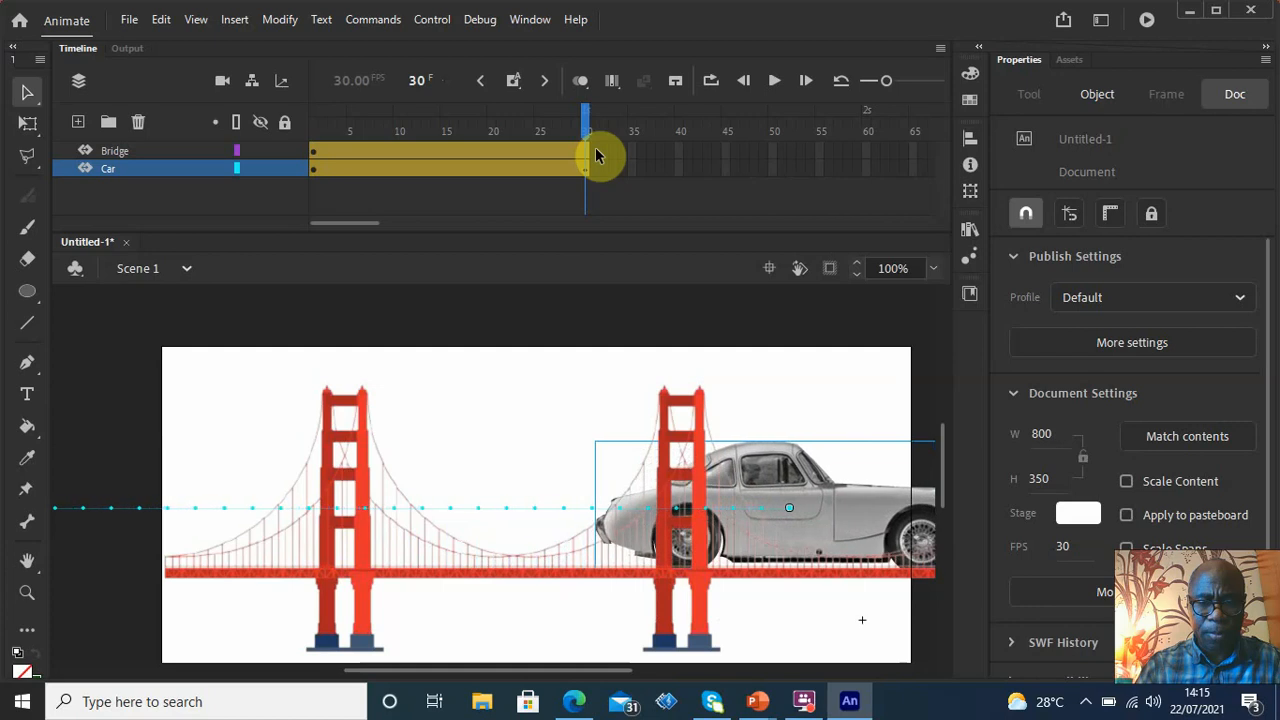
{"action": "key", "text": "Right"}
{"action": "key", "text": "Right"}
{"action": "key", "text": "Right"}
{"action": "key", "text": "Right"}
{"action": "key", "text": "Right"}
{"action": "key", "text": "Right"}
{"action": "key", "text": "Right"}
{"action": "key", "text": "Right"}
{"action": "key", "text": "Right"}
{"action": "key", "text": "Right"}
{"action": "key", "text": "Right"}
{"action": "key", "text": "Right"}
{"action": "key", "text": "Right"}
{"action": "key", "text": "Right"}
{"action": "key", "text": "Right"}
{"action": "key", "text": "Right"}
{"action": "key", "text": "Right"}
{"action": "key", "text": "Right"}
{"action": "key", "text": "Right"}
{"action": "key", "text": "Right"}
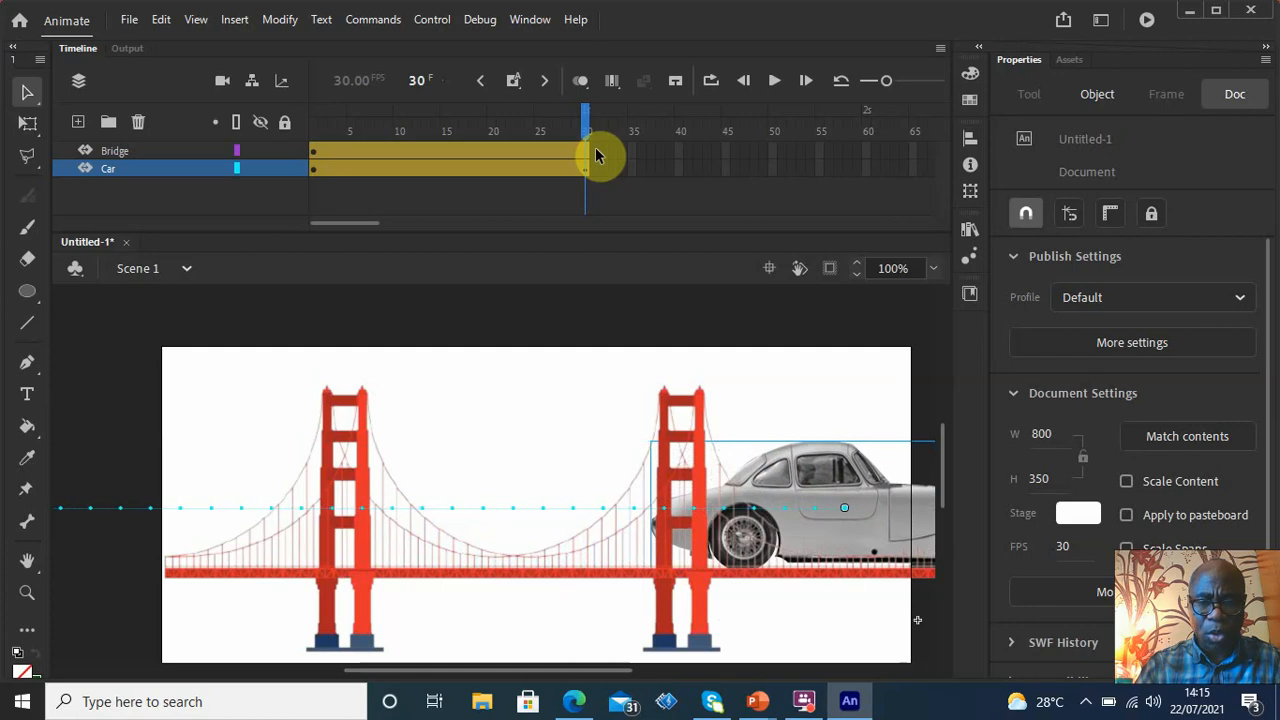
{"action": "key", "text": "Right"}
{"action": "key", "text": "Right"}
{"action": "key", "text": "Right"}
{"action": "key", "text": "Right"}
{"action": "key", "text": "Right"}
{"action": "key", "text": "Right"}
{"action": "key", "text": "Right"}
{"action": "key", "text": "Right"}
{"action": "key", "text": "Right"}
{"action": "key", "text": "Right"}
{"action": "key", "text": "Right"}
{"action": "key", "text": "Right"}
{"action": "key", "text": "Right"}
{"action": "key", "text": "Right"}
{"action": "key", "text": "Right"}
{"action": "key", "text": "Right"}
{"action": "key", "text": "Right"}
{"action": "key", "text": "Right"}
{"action": "key", "text": "Right"}
{"action": "key", "text": "Right"}
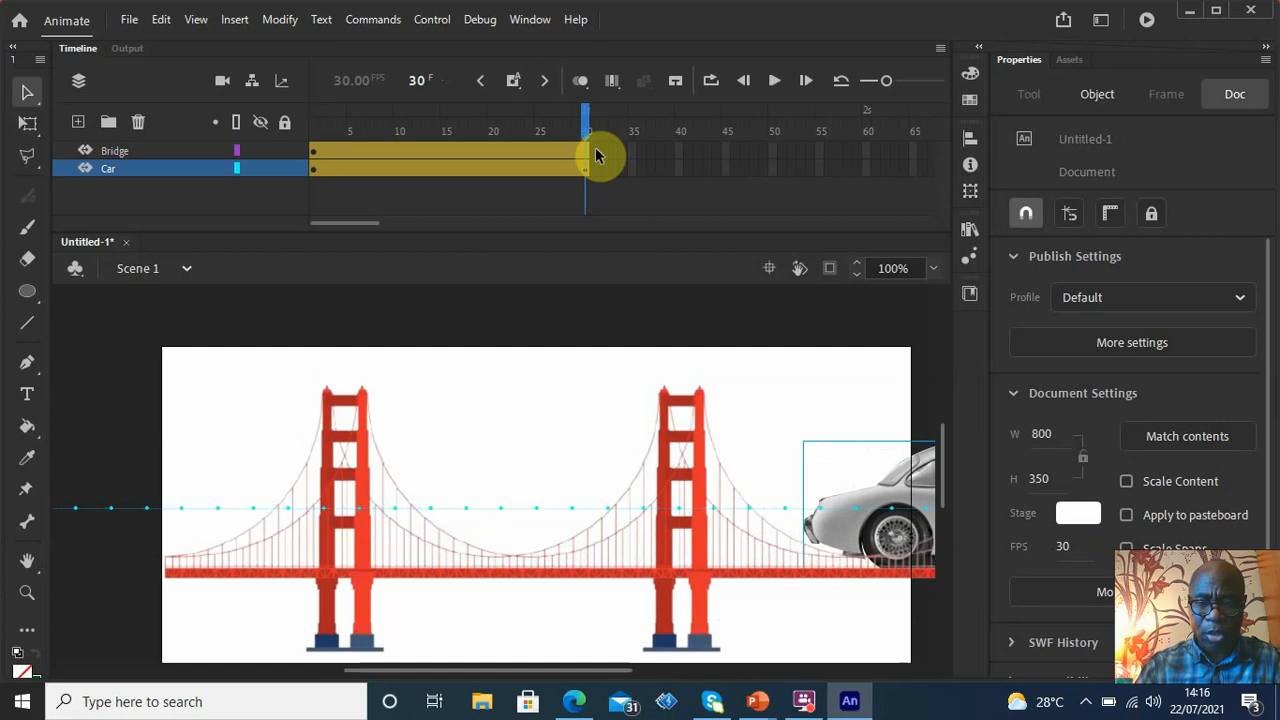
{"action": "key", "text": "Right"}
{"action": "key", "text": "Right"}
{"action": "key", "text": "Right"}
{"action": "key", "text": "Right"}
{"action": "key", "text": "Right"}
{"action": "key", "text": "Right"}
{"action": "key", "text": "Right"}
{"action": "key", "text": "Right"}
{"action": "key", "text": "Right"}
{"action": "key", "text": "Right"}
{"action": "key", "text": "Right"}
{"action": "key", "text": "Right"}
{"action": "key", "text": "Right"}
{"action": "key", "text": "Right"}
{"action": "key", "text": "Right"}
{"action": "key", "text": "Right"}
{"action": "key", "text": "Right"}
{"action": "key", "text": "Right"}
{"action": "key", "text": "Right"}
{"action": "key", "text": "Right"}
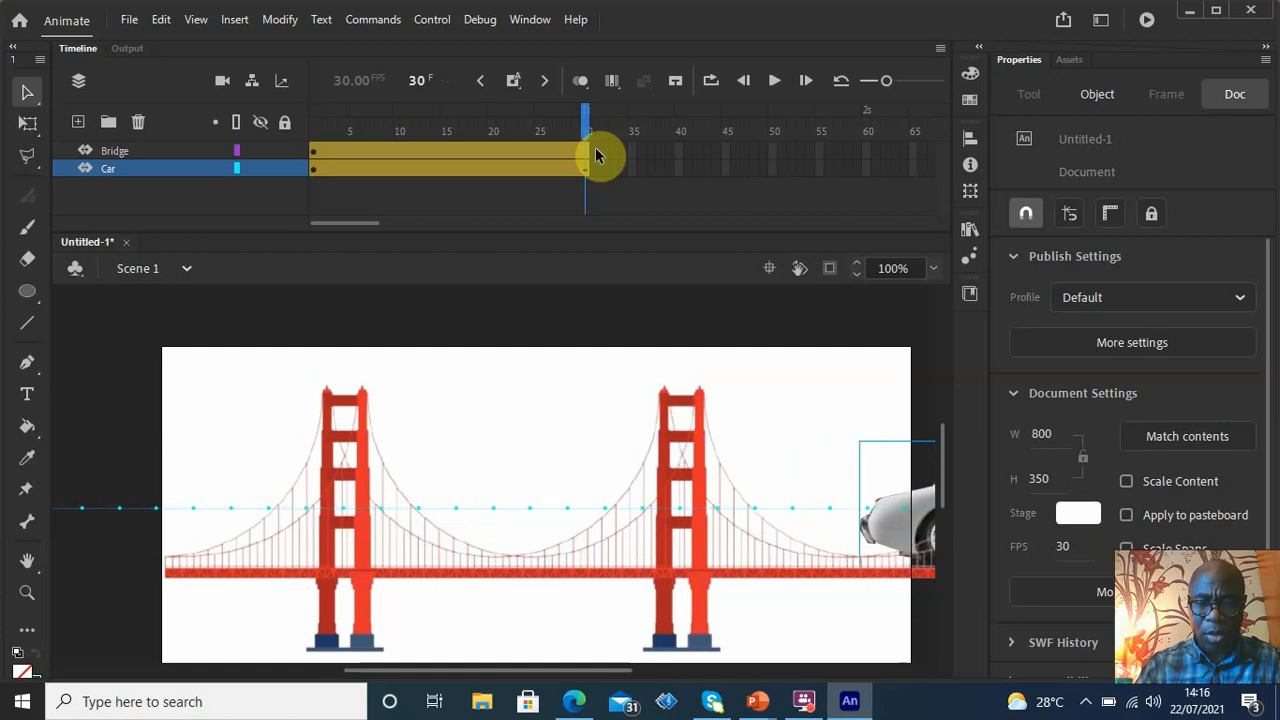
{"action": "key", "text": "Right"}
{"action": "key", "text": "Right"}
{"action": "key", "text": "Right"}
{"action": "key", "text": "Right"}
{"action": "key", "text": "Right"}
{"action": "key", "text": "Right"}
{"action": "key", "text": "Right"}
{"action": "key", "text": "Right"}
{"action": "key", "text": "Right"}
{"action": "key", "text": "Right"}
{"action": "key", "text": "Right"}
{"action": "key", "text": "Right"}
{"action": "key", "text": "Right"}
{"action": "key", "text": "Right"}
{"action": "key", "text": "Right"}
{"action": "key", "text": "Right"}
{"action": "key", "text": "Right"}
{"action": "key", "text": "Right"}
{"action": "key", "text": "Right"}
{"action": "key", "text": "Right"}
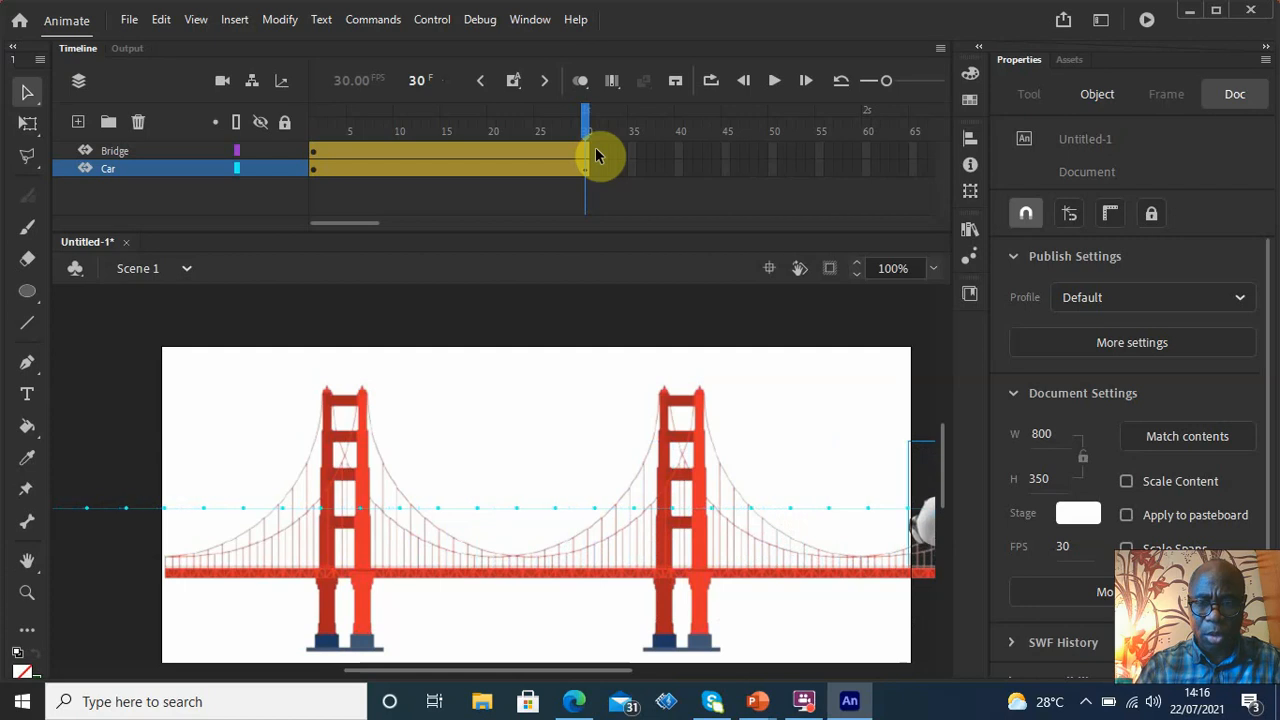
At frame 30 of the Car layer's tween, move the car slightly farther to the right, beyond the edge of the stage
{"action": "key", "text": "Right"}
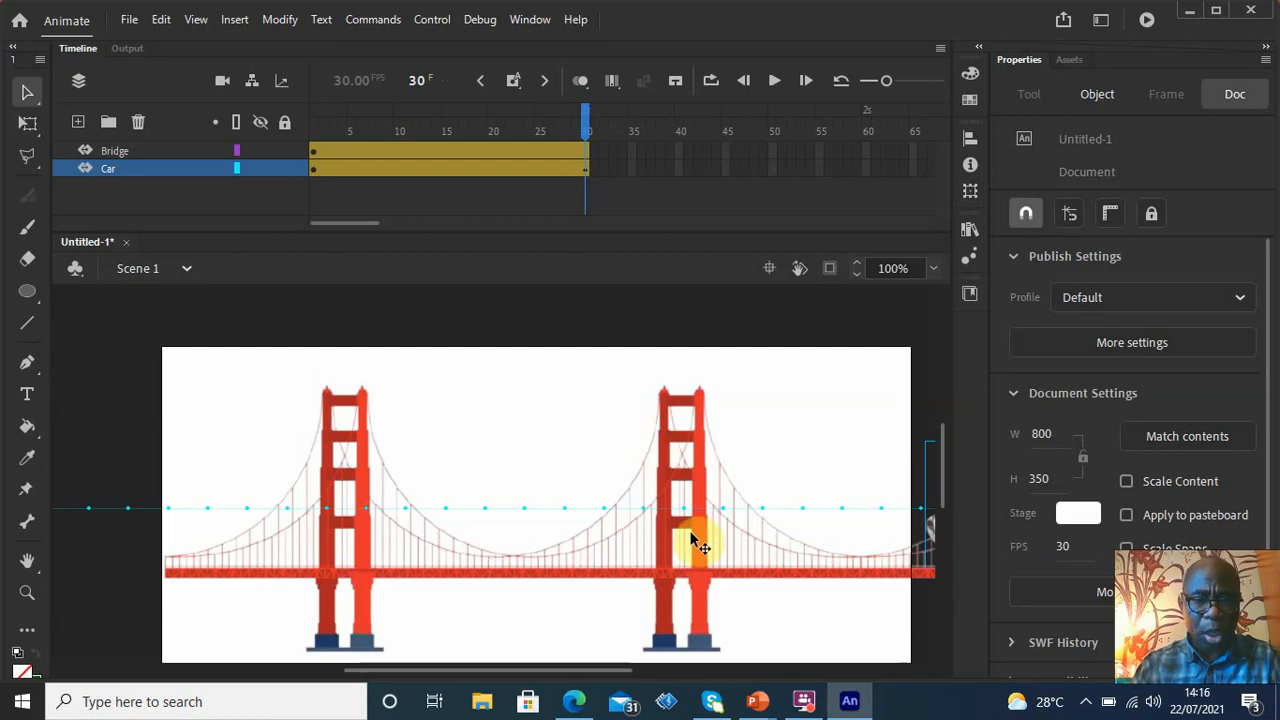
At frame 30 of the Bridge layer's tween, move the bridge horizontally left to X -705, bringing its right end near the stage's right edge
{"action": "left_click", "coordinate": [140, 154]}
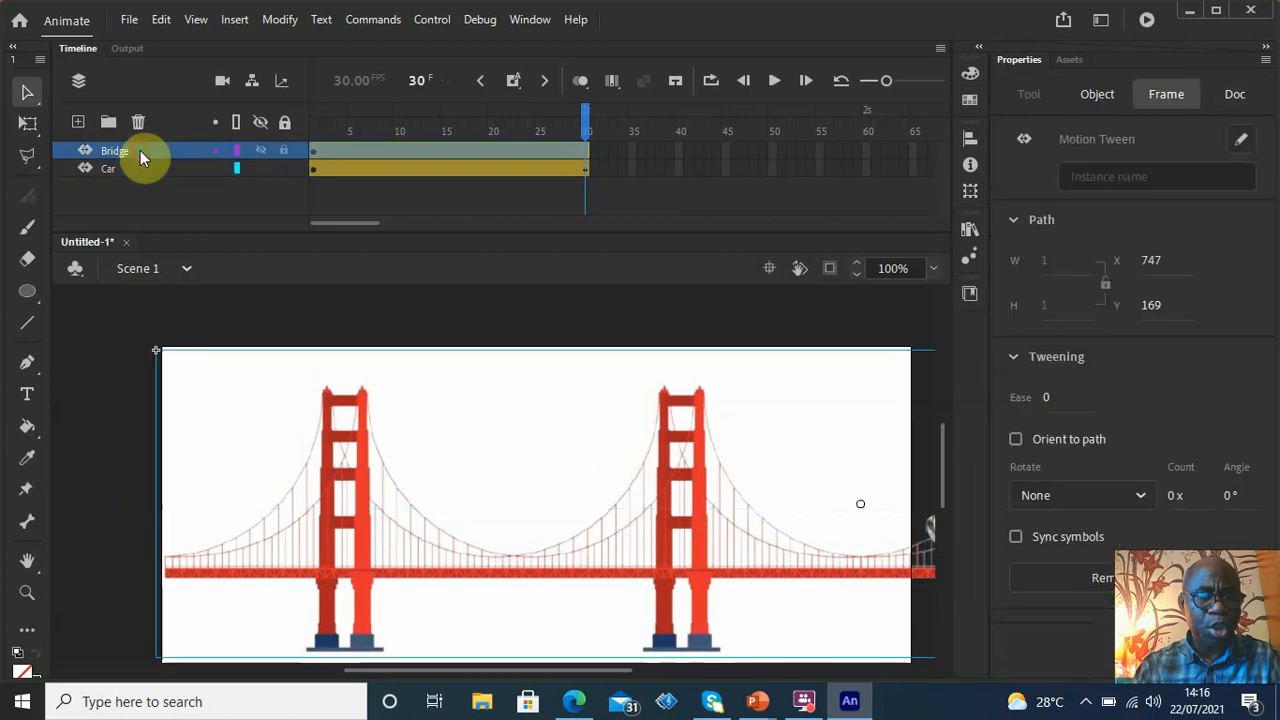
{"action": "left_click", "coordinate": [753, 580]}
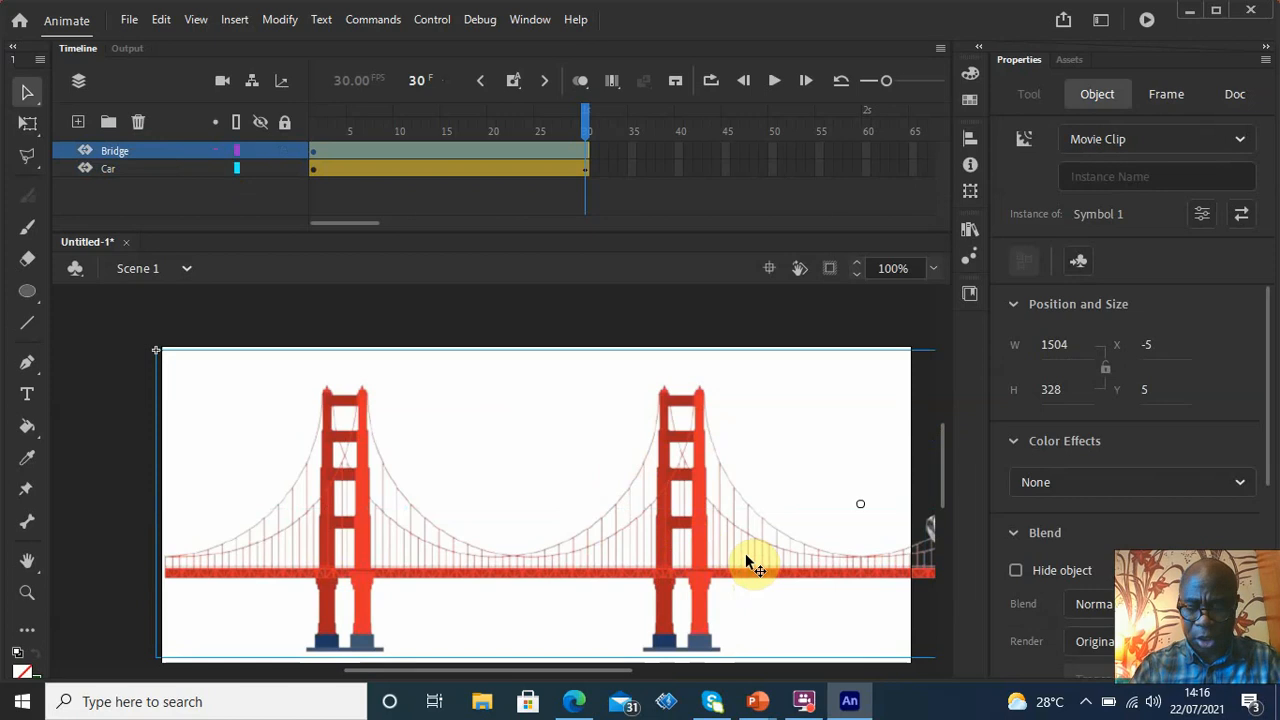
{"action": "key", "text": "shift+Left"}
{"action": "key", "text": "shift+Left"}
{"action": "key", "text": "shift+Left"}
{"action": "key", "text": "shift+Left"}
{"action": "key", "text": "shift+Left"}
{"action": "key", "text": "shift+Left"}
{"action": "key", "text": "shift+Left"}
{"action": "key", "text": "shift+Left"}
{"action": "key", "text": "shift+Left"}
{"action": "key", "text": "shift+Left"}
{"action": "key", "text": "shift+Left"}
{"action": "key", "text": "shift+Left"}
{"action": "key", "text": "shift+Left"}
{"action": "key", "text": "shift+Left"}
{"action": "key", "text": "shift+Left"}
{"action": "key", "text": "shift+Left"}
{"action": "key", "text": "shift+Left"}
{"action": "key", "text": "shift+Left"}
{"action": "key", "text": "shift+Left"}
{"action": "key", "text": "shift+Left"}
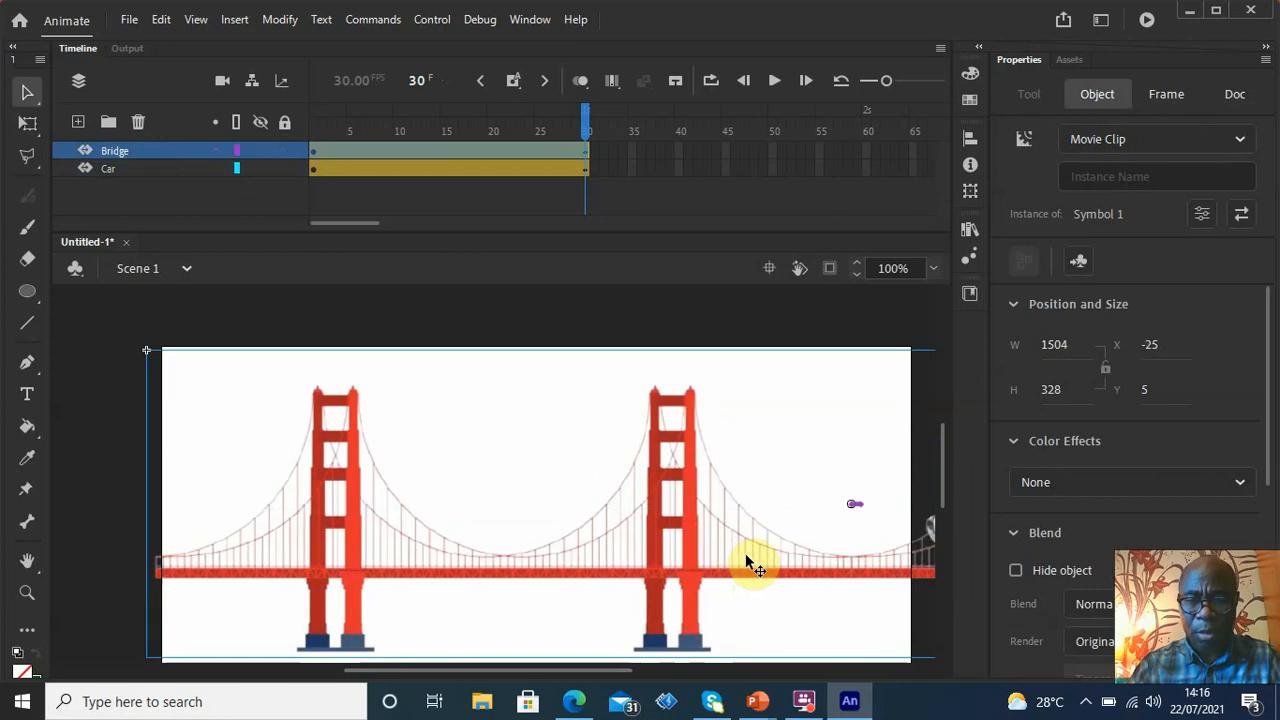
{"action": "key", "text": "shift+Left"}
{"action": "key", "text": "shift+Left"}
{"action": "key", "text": "shift+Left"}
{"action": "key", "text": "shift+Left"}
{"action": "key", "text": "shift+Left"}
{"action": "key", "text": "shift+Left"}
{"action": "key", "text": "shift+Left"}
{"action": "key", "text": "shift+Left"}
{"action": "key", "text": "shift+Left"}
{"action": "key", "text": "shift+Left"}
{"action": "key", "text": "shift+Left"}
{"action": "key", "text": "shift+Left"}
{"action": "key", "text": "shift+Left"}
{"action": "key", "text": "shift+Left"}
{"action": "key", "text": "shift+Left"}
{"action": "key", "text": "shift+Left"}
{"action": "key", "text": "shift+Left"}
{"action": "key", "text": "shift+Left"}
{"action": "key", "text": "shift+Left"}
{"action": "key", "text": "shift+Left"}
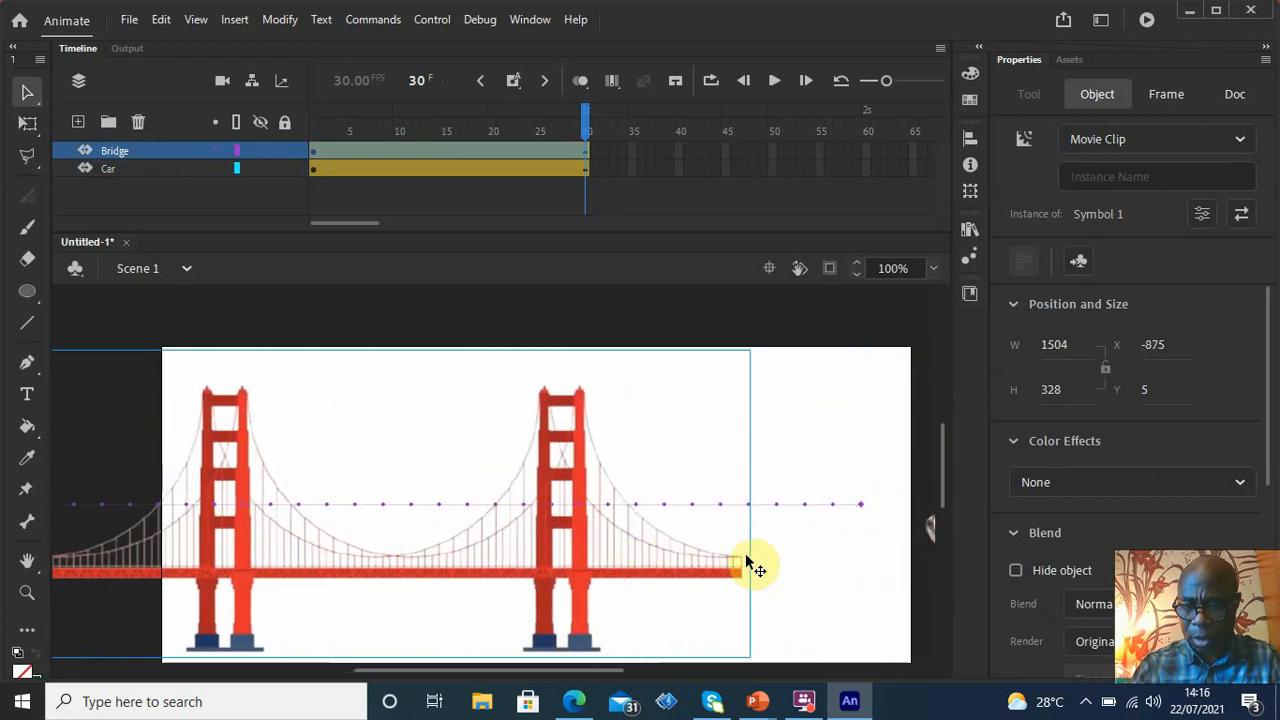
{"action": "key", "text": "shift+Right"}
{"action": "key", "text": "shift+Right"}
{"action": "key", "text": "shift+Right"}
{"action": "key", "text": "shift+Right"}
{"action": "key", "text": "shift+Right"}
{"action": "key", "text": "shift+Right"}
{"action": "key", "text": "shift+Right"}
{"action": "key", "text": "shift+Right"}
{"action": "key", "text": "shift+Right"}
{"action": "key", "text": "shift+Right"}
{"action": "key", "text": "shift+Right"}
{"action": "key", "text": "shift+Right"}
{"action": "key", "text": "shift+Right"}
{"action": "key", "text": "shift+Right"}
{"action": "key", "text": "shift+Right"}
{"action": "key", "text": "shift+Right"}
{"action": "key", "text": "shift+Right"}
{"action": "key", "text": "shift+Right"}
{"action": "key", "text": "shift+Right"}
{"action": "key", "text": "shift+Right"}
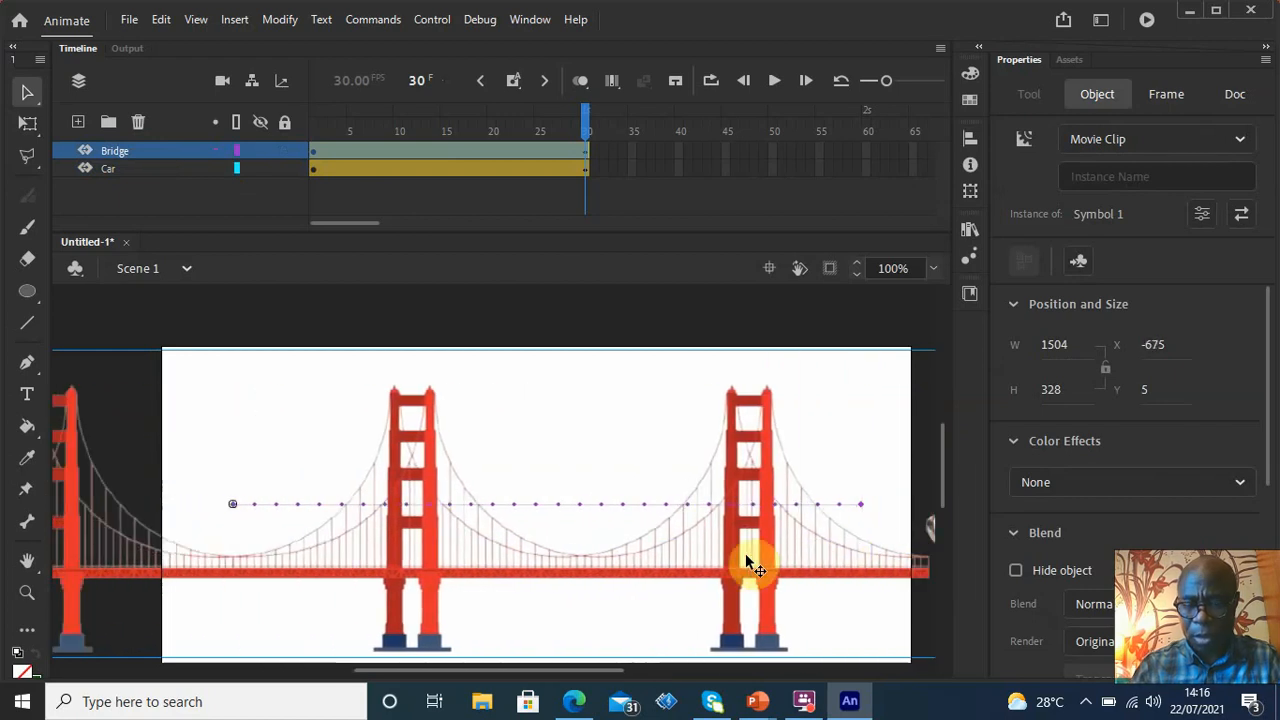
{"action": "key", "text": "shift+Left"}
{"action": "key", "text": "shift+Left"}
{"action": "key", "text": "shift+Left"}
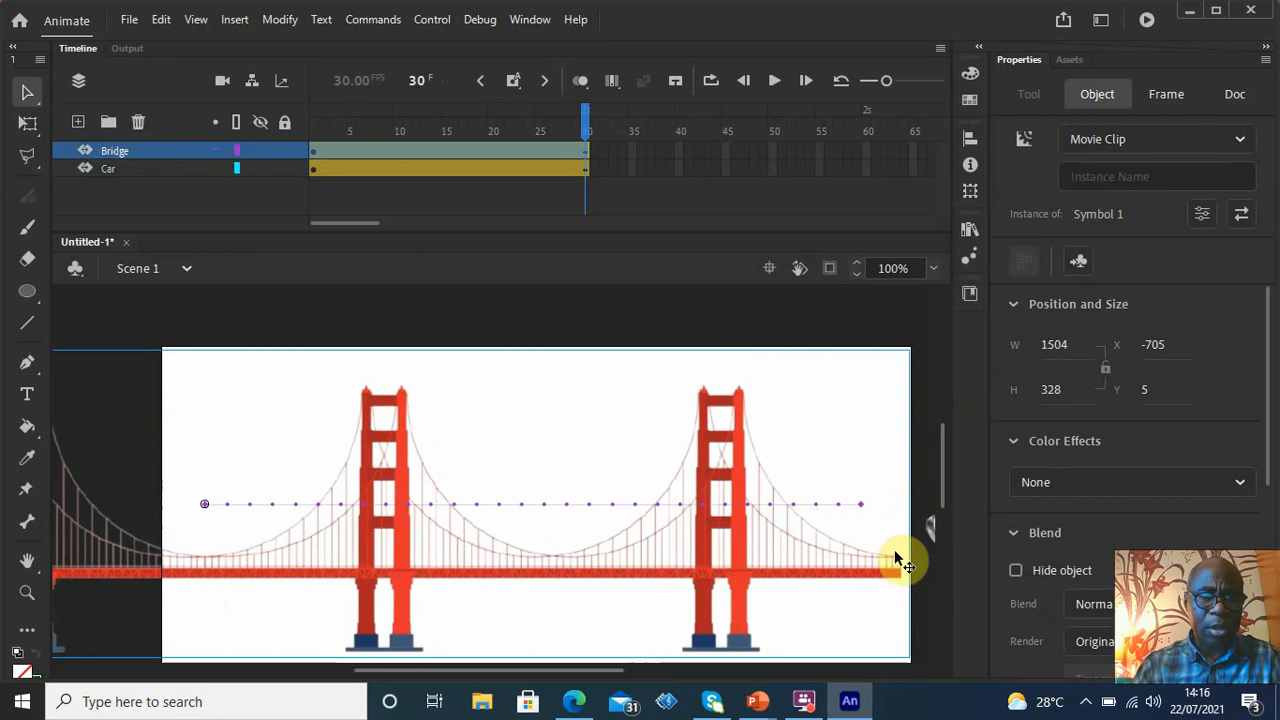
Extend the motion tweens of both the Car and Bridge layers to end at frame 90
{"action": "left_click", "coordinate": [590, 151]}
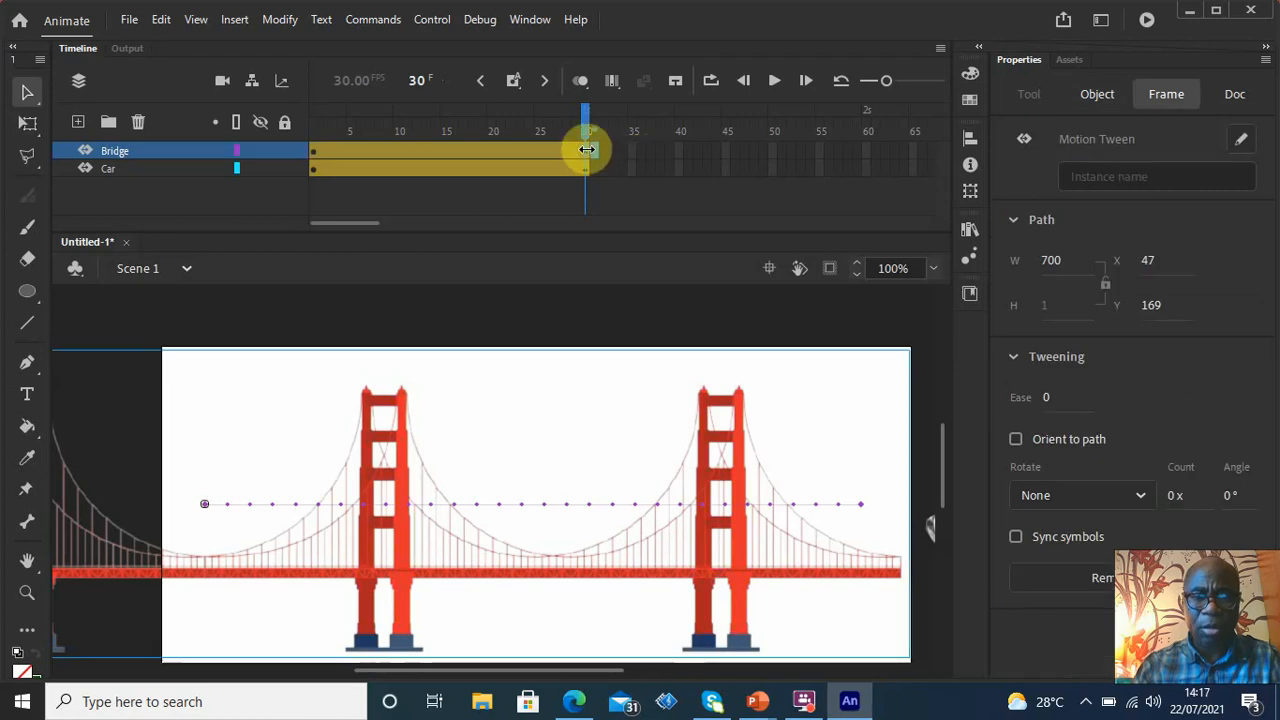
{"action": "left_click", "coordinate": [632, 170]}
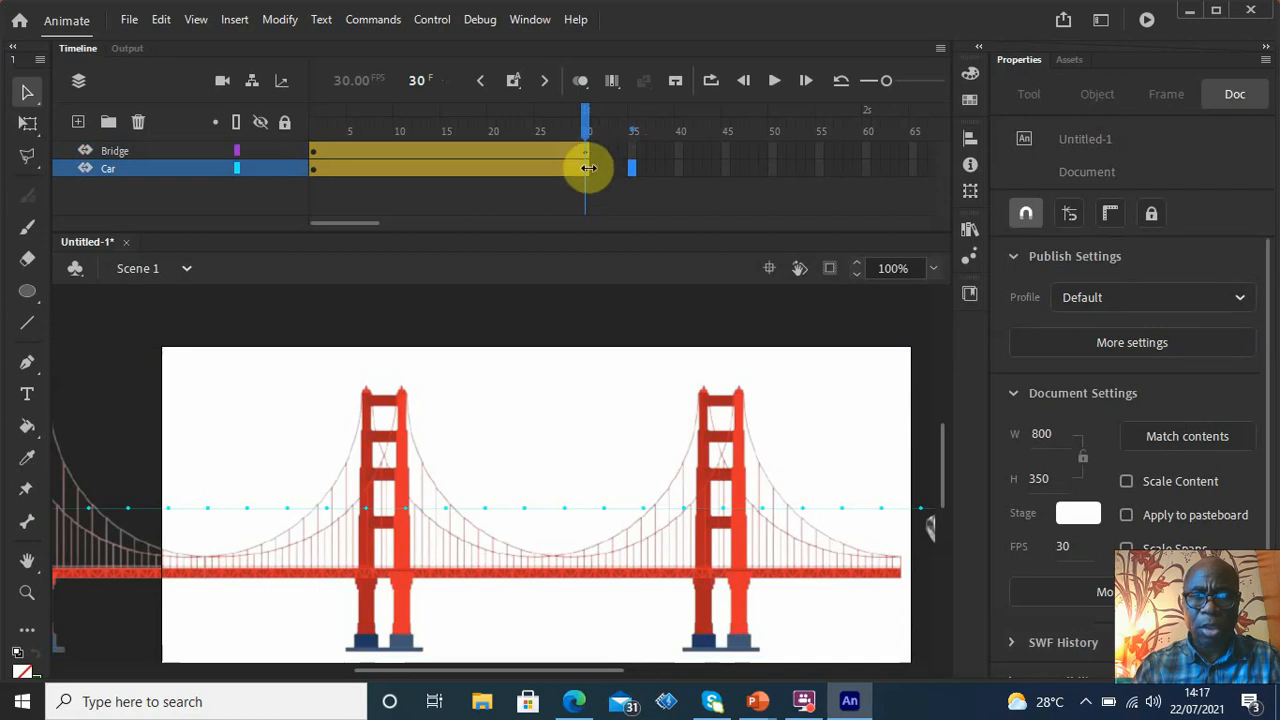
{"action": "left_click_drag", "start_coordinate": [588, 168], "coordinate": [818, 166]}
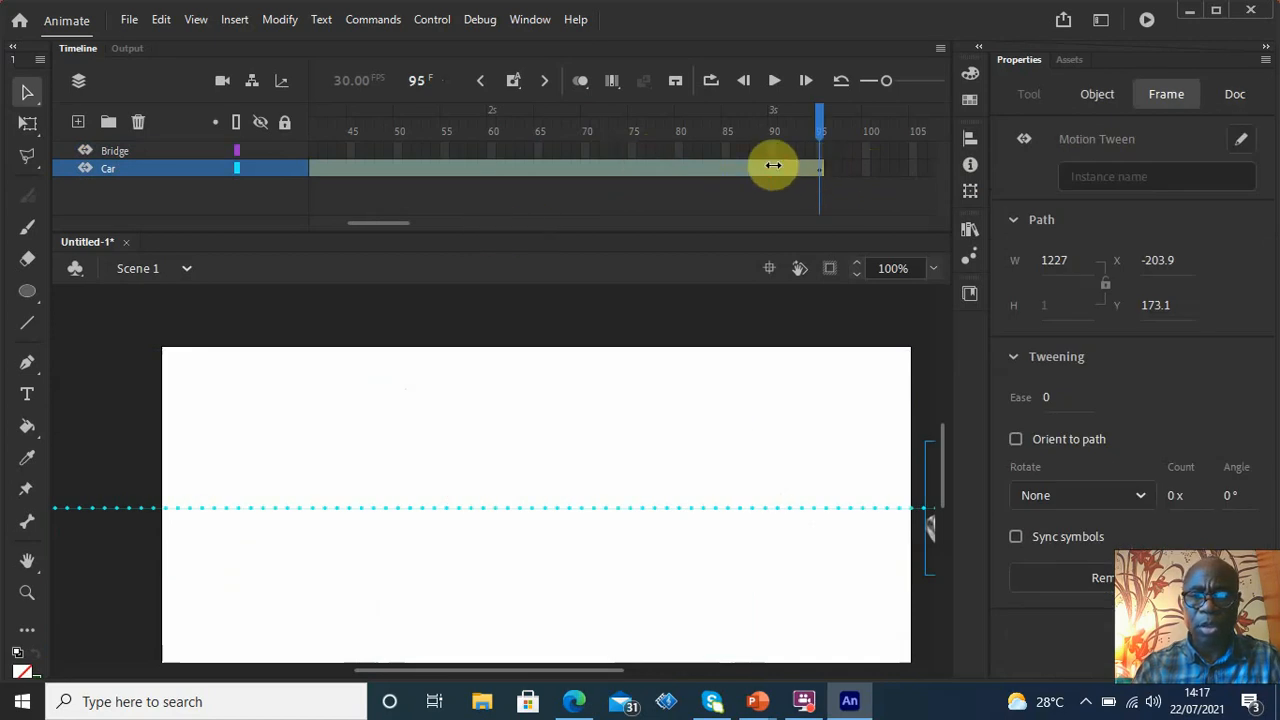
{"action": "left_click_drag", "start_coordinate": [773, 163], "coordinate": [773, 170]}
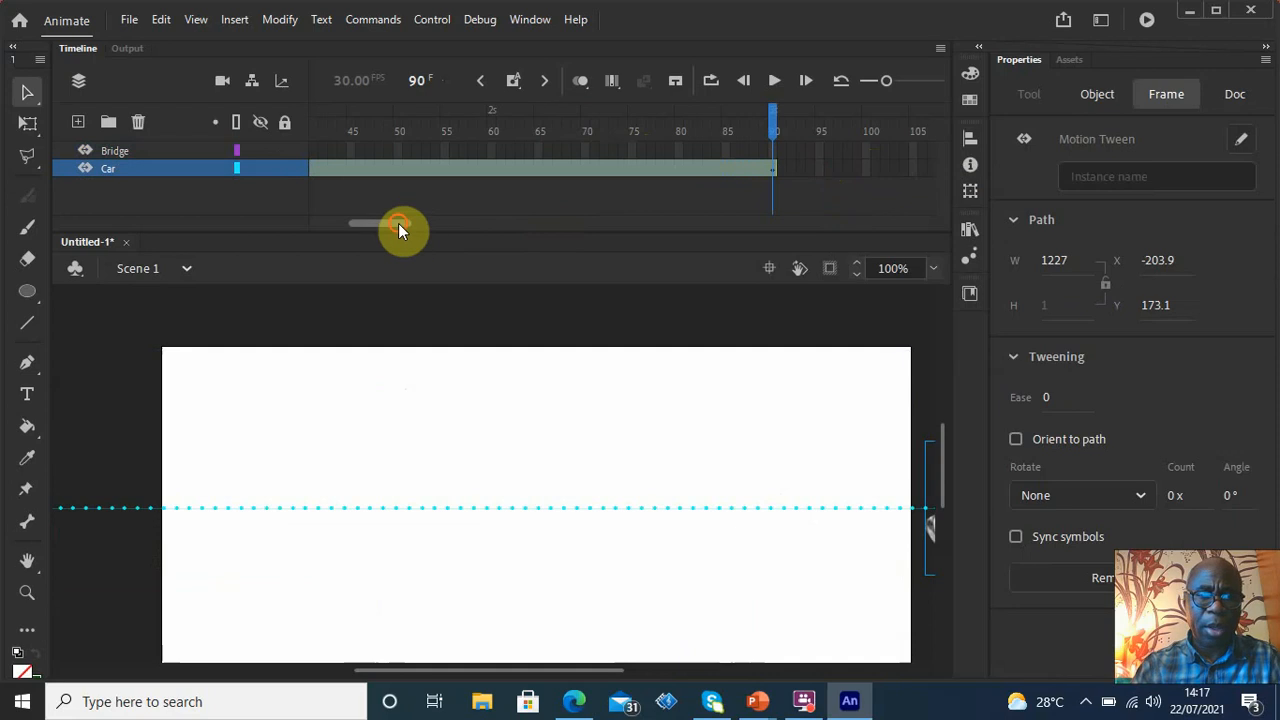
{"action": "left_click_drag", "start_coordinate": [398, 223], "coordinate": [307, 218]}
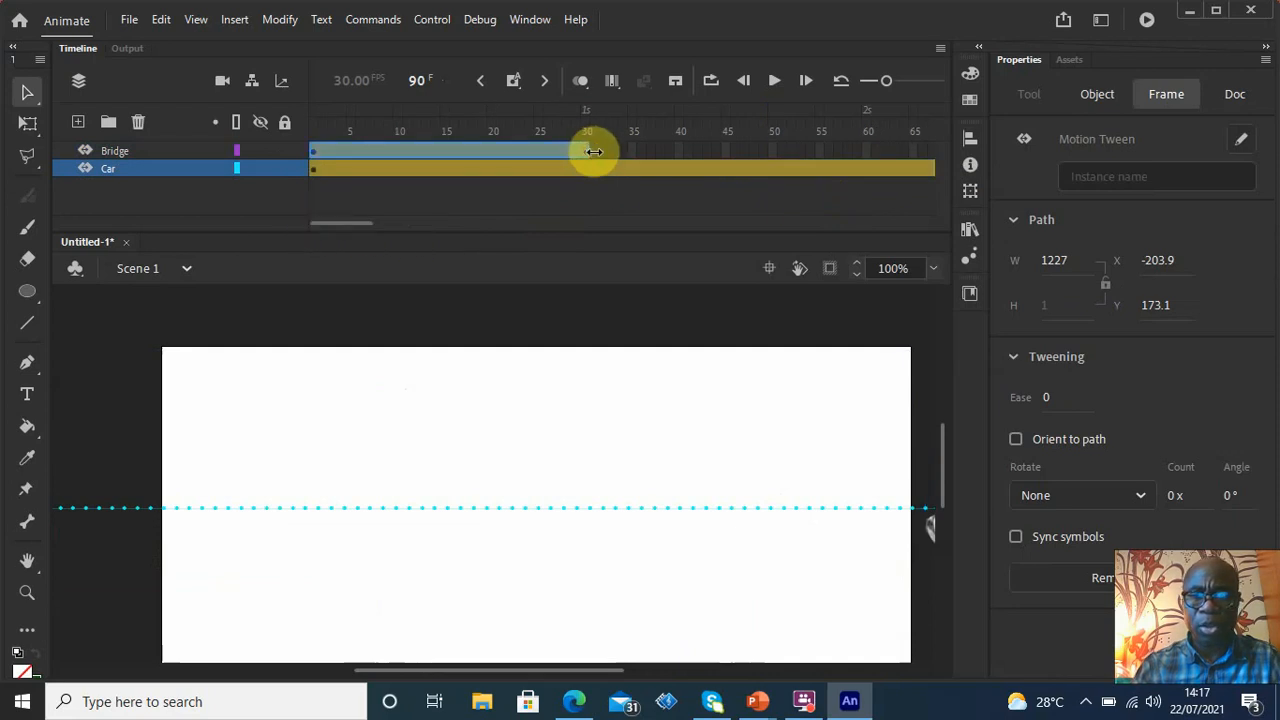
{"action": "left_click_drag", "start_coordinate": [590, 150], "coordinate": [720, 166]}
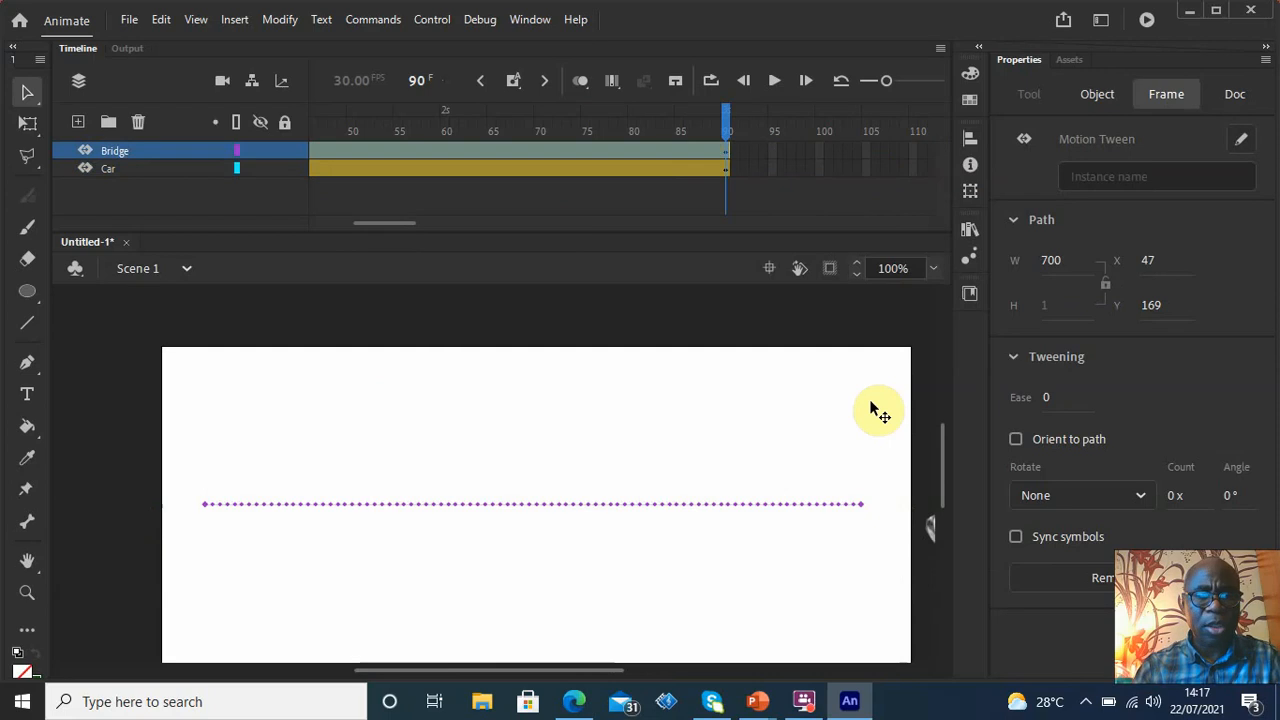
Inspect the end positions of the car and bridge at frame 90 and preview the animation as a test movie
{"action": "left_click_drag", "start_coordinate": [582, 670], "coordinate": [824, 663]}
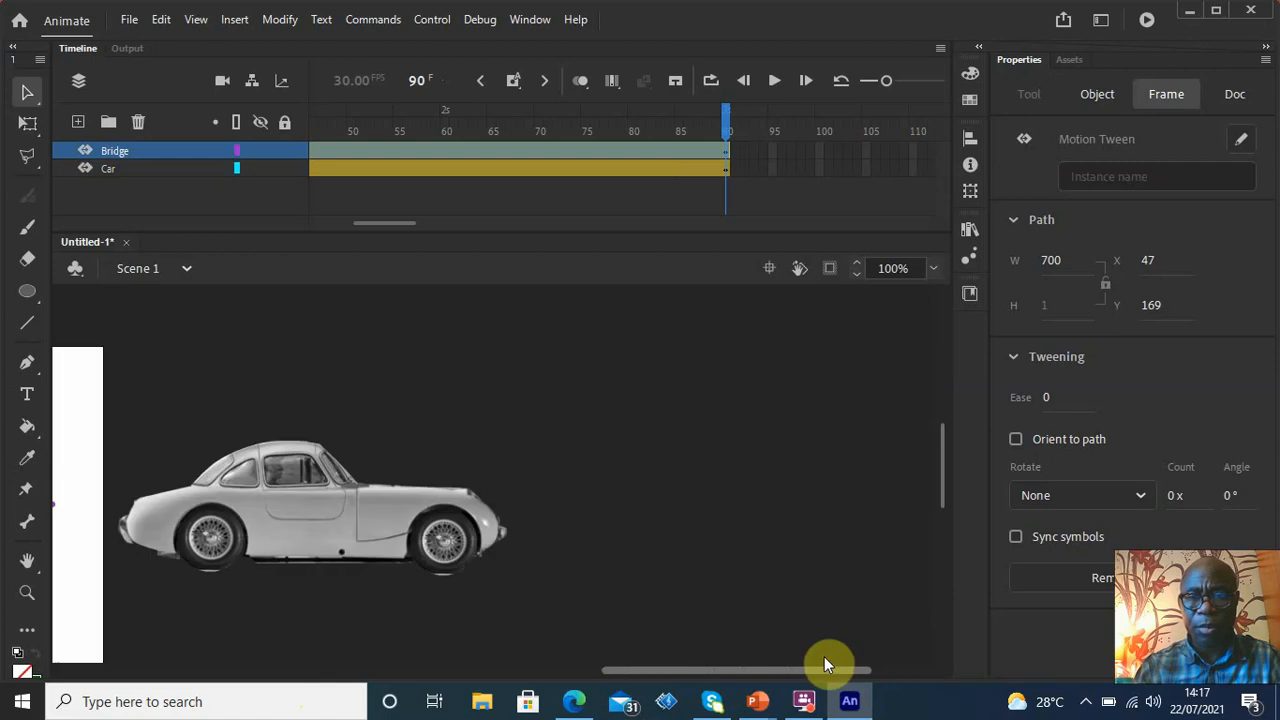
{"action": "left_click", "coordinate": [723, 151]}
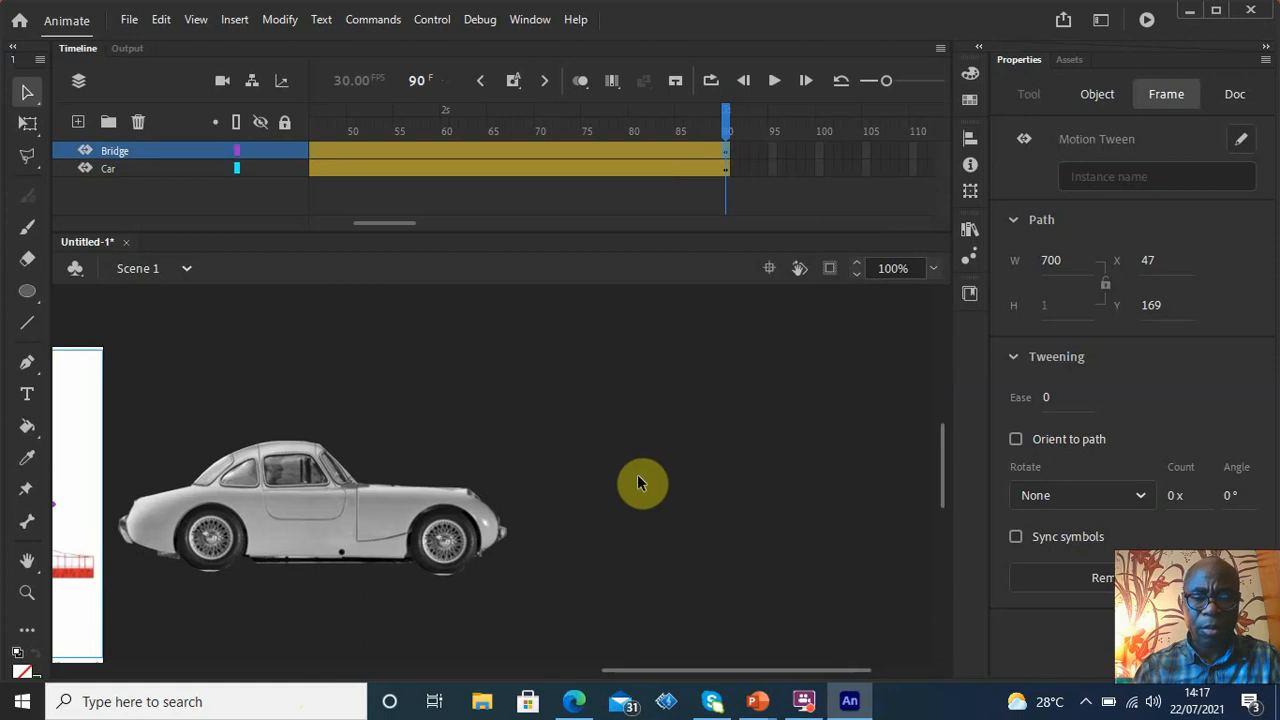
{"action": "left_click_drag", "start_coordinate": [737, 669], "coordinate": [615, 697]}
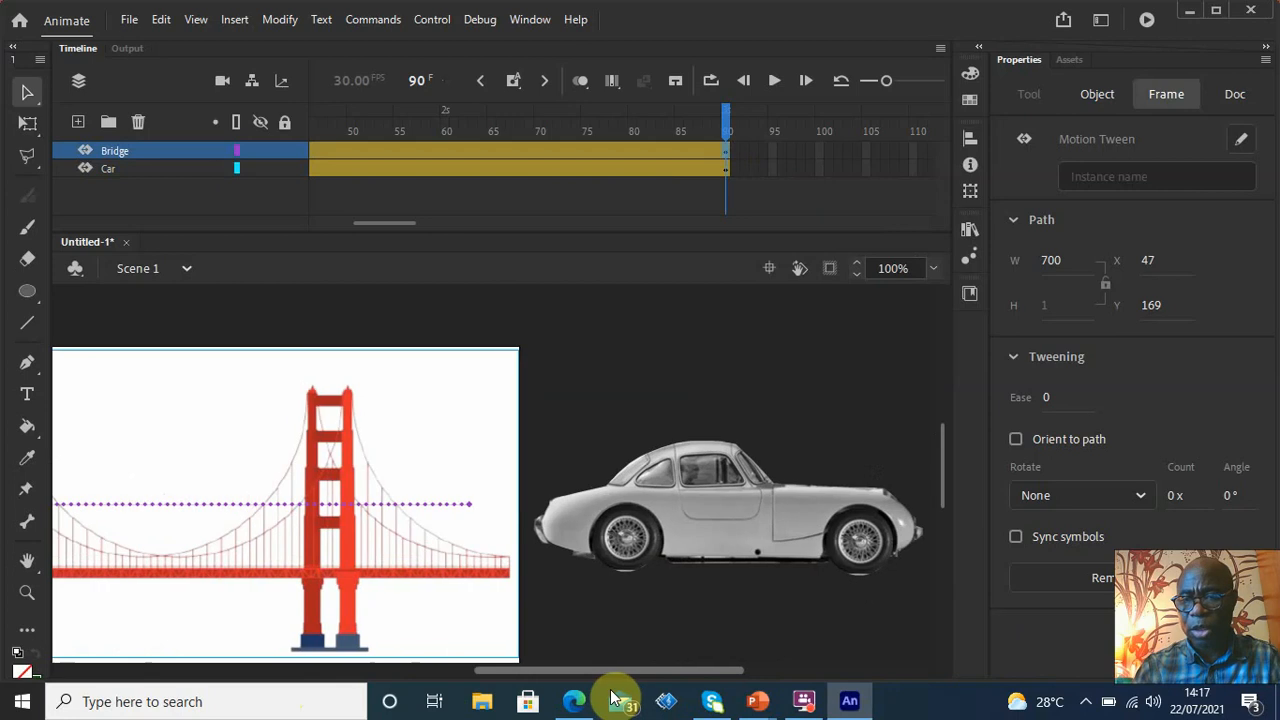
{"action": "left_click", "coordinate": [617, 699]}
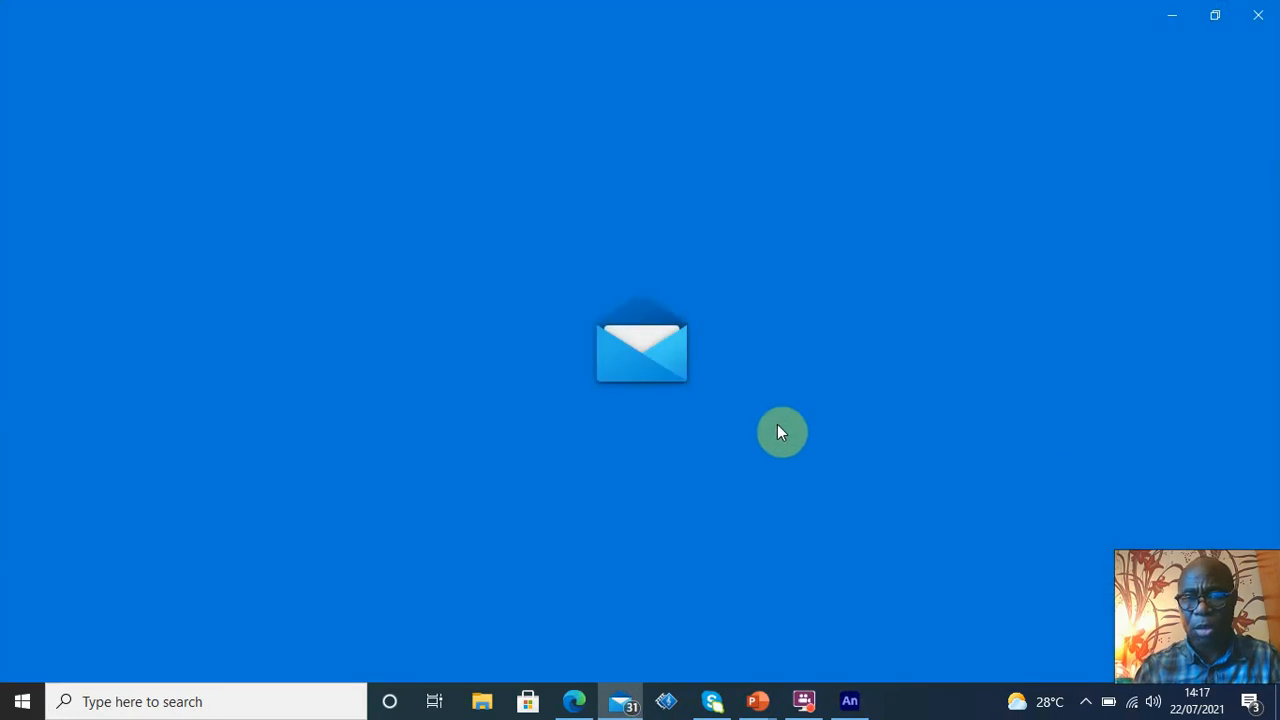
{"action": "left_click", "coordinate": [1258, 15]}
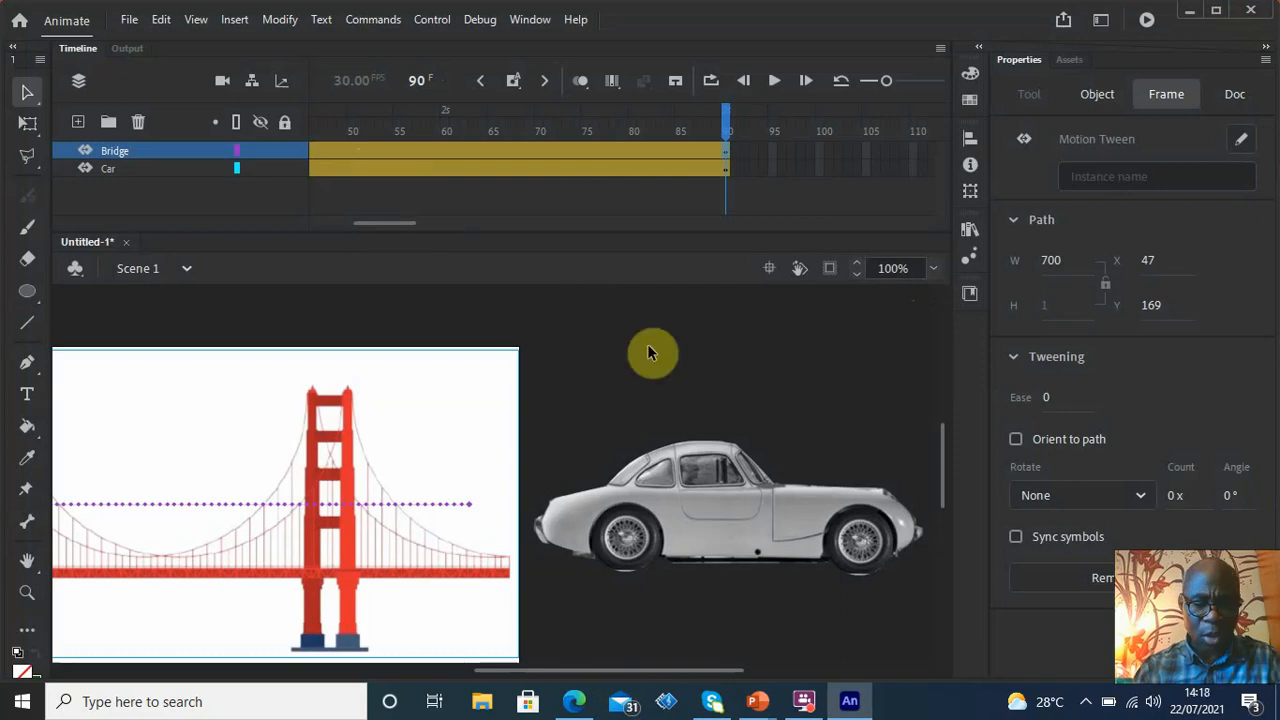
{"action": "key", "text": "ctrl+Return"}
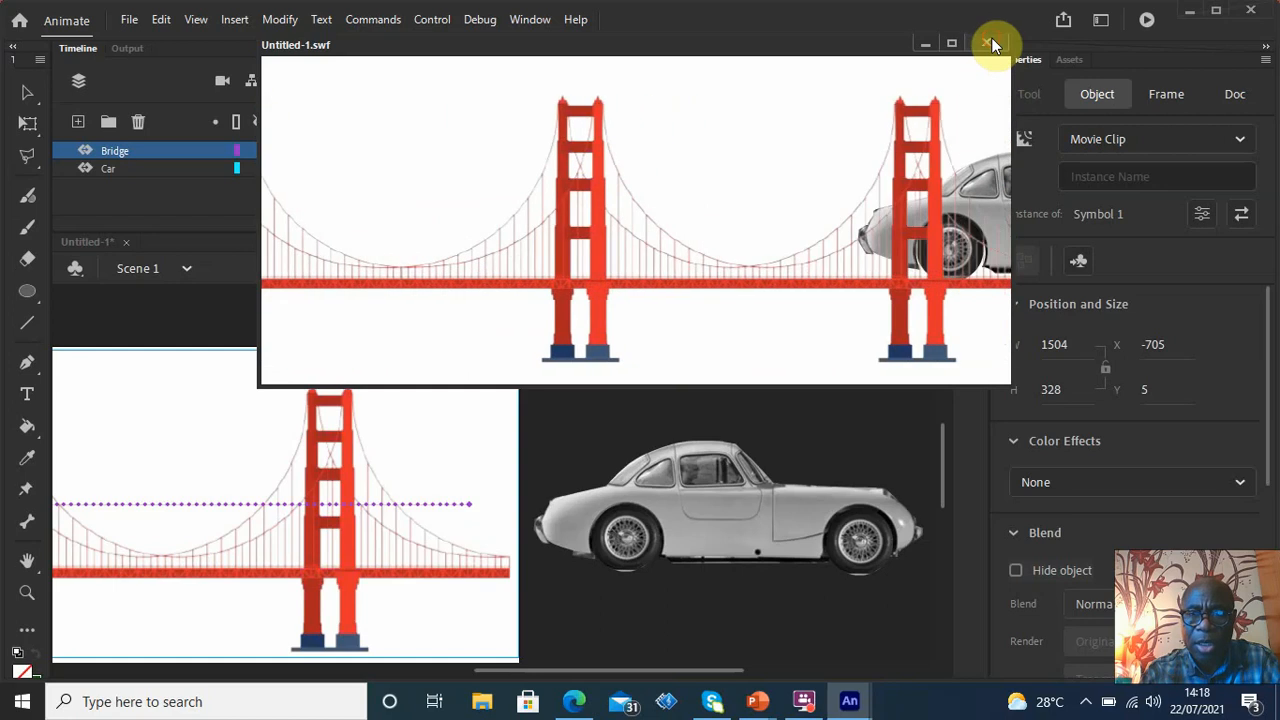
{"action": "left_click", "coordinate": [990, 40]}
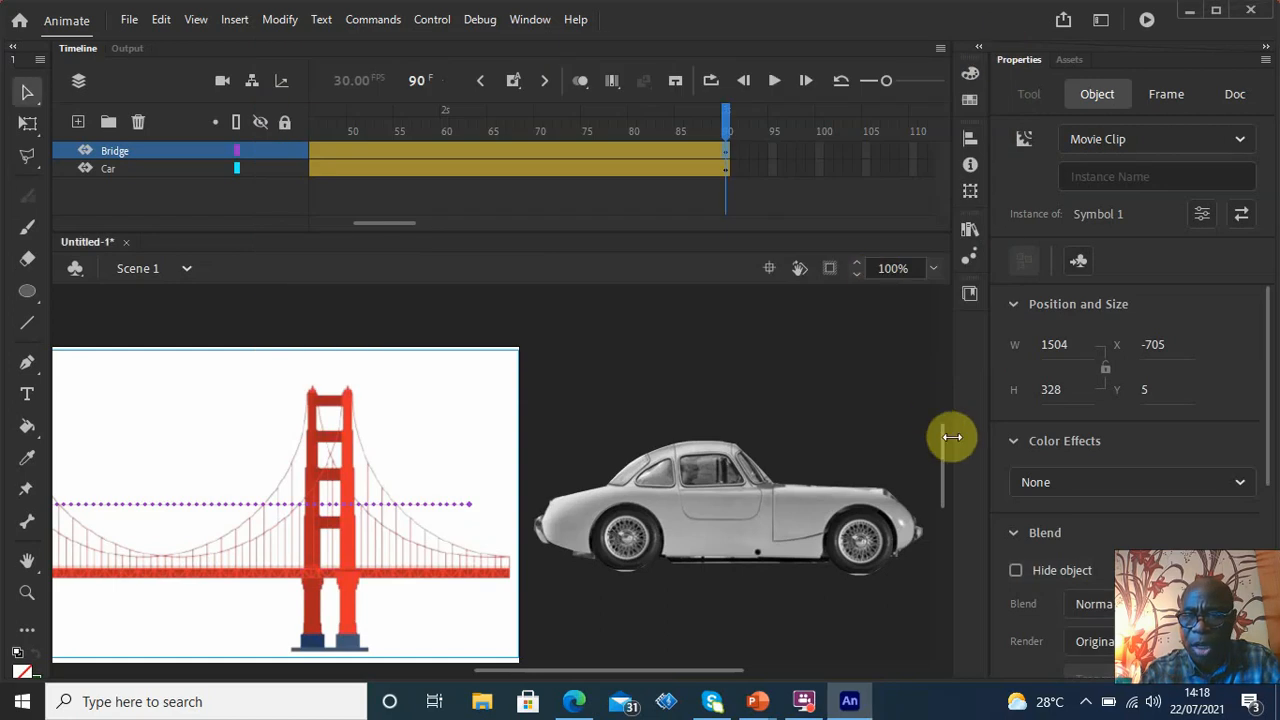
Set the document's frame rate to 60 fps and preview the animation as a test movie
{"action": "mouse_move", "coordinate": [1272, 405]}
{"action": "left_mouse_down"}
{"action": "mouse_move", "coordinate": [1258, 597]}
{"action": "mouse_move", "coordinate": [1253, 390]}
{"action": "left_mouse_up"}
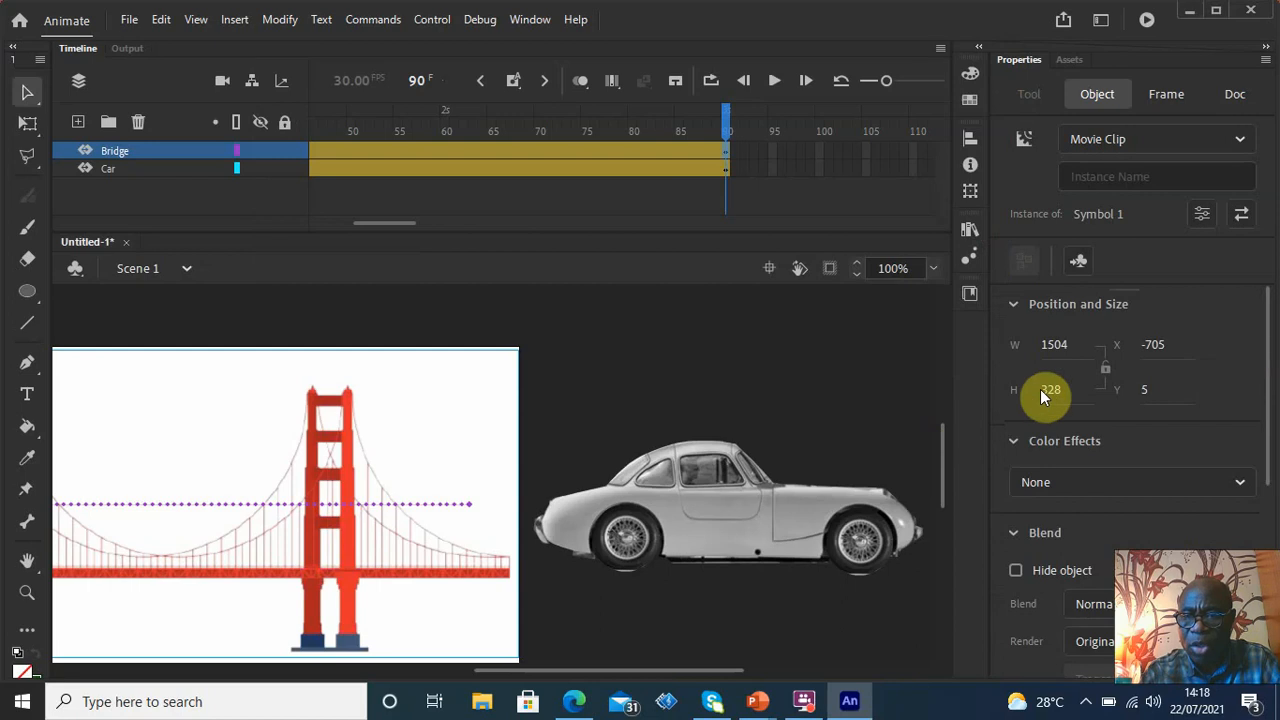
{"action": "left_click", "coordinate": [281, 20]}
{"action": "left_click", "coordinate": [301, 43]}
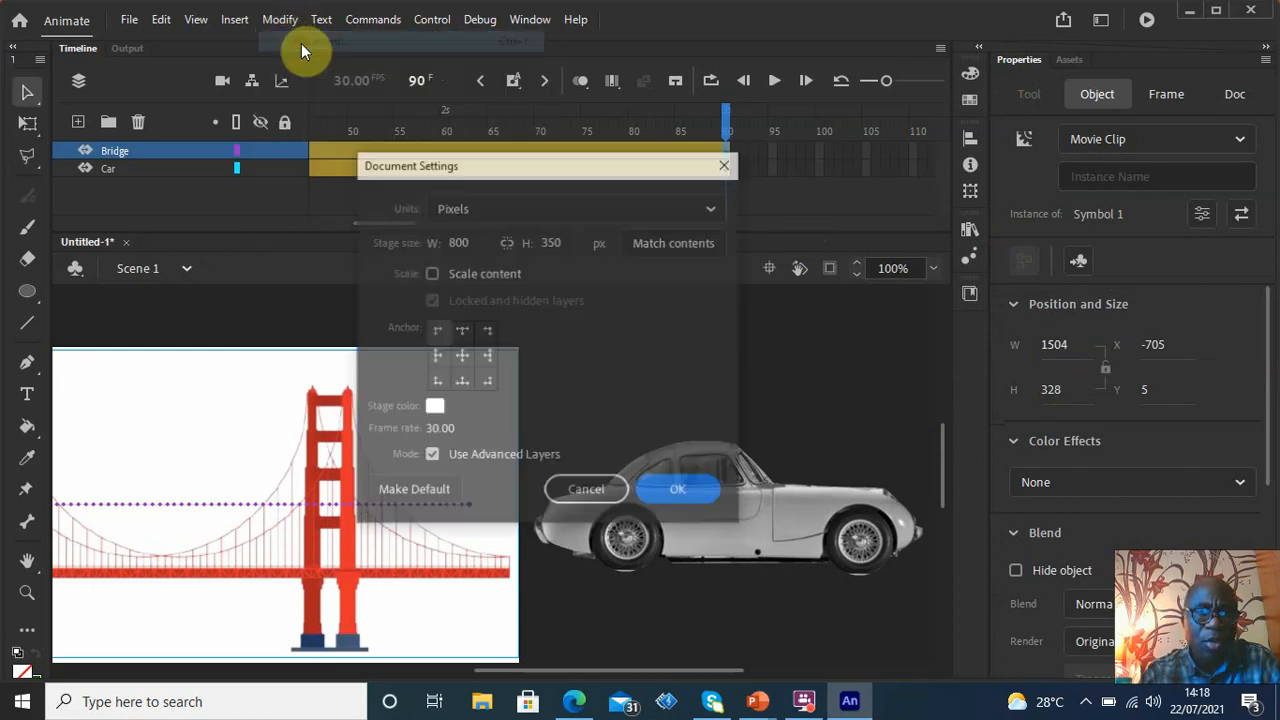
{"action": "left_click", "coordinate": [433, 438]}
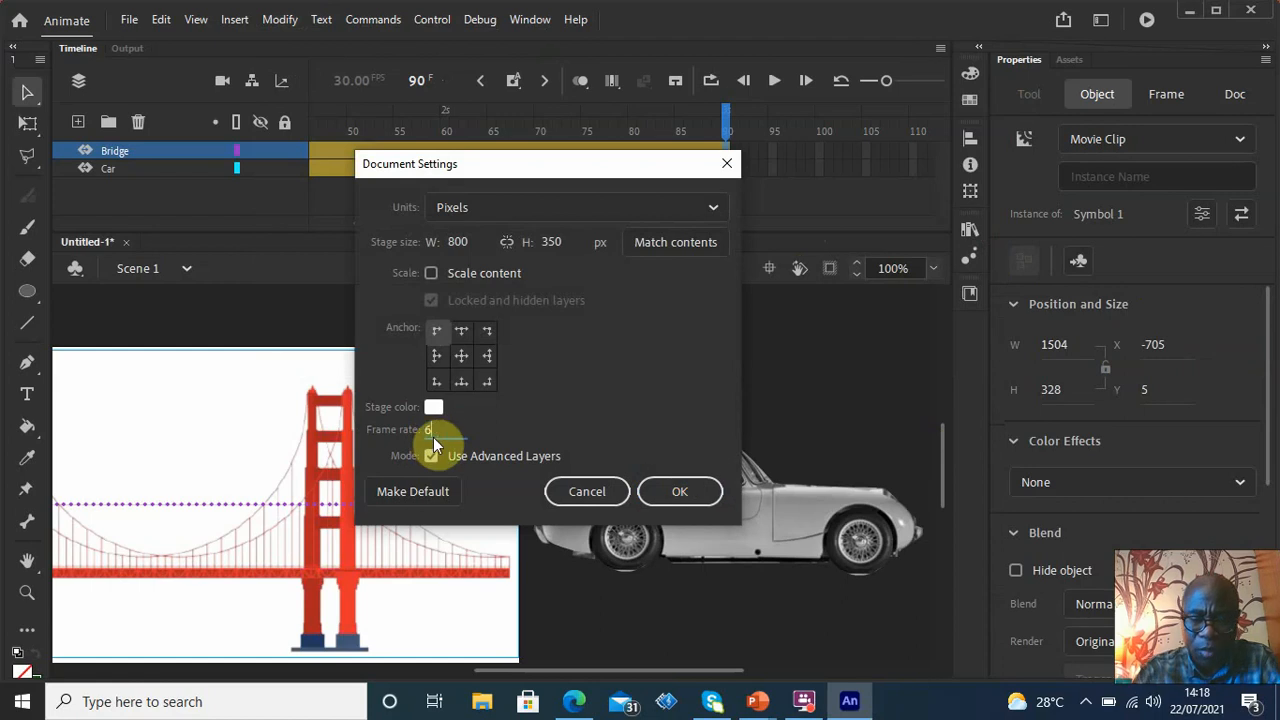
{"action": "left_click", "coordinate": [684, 491]}
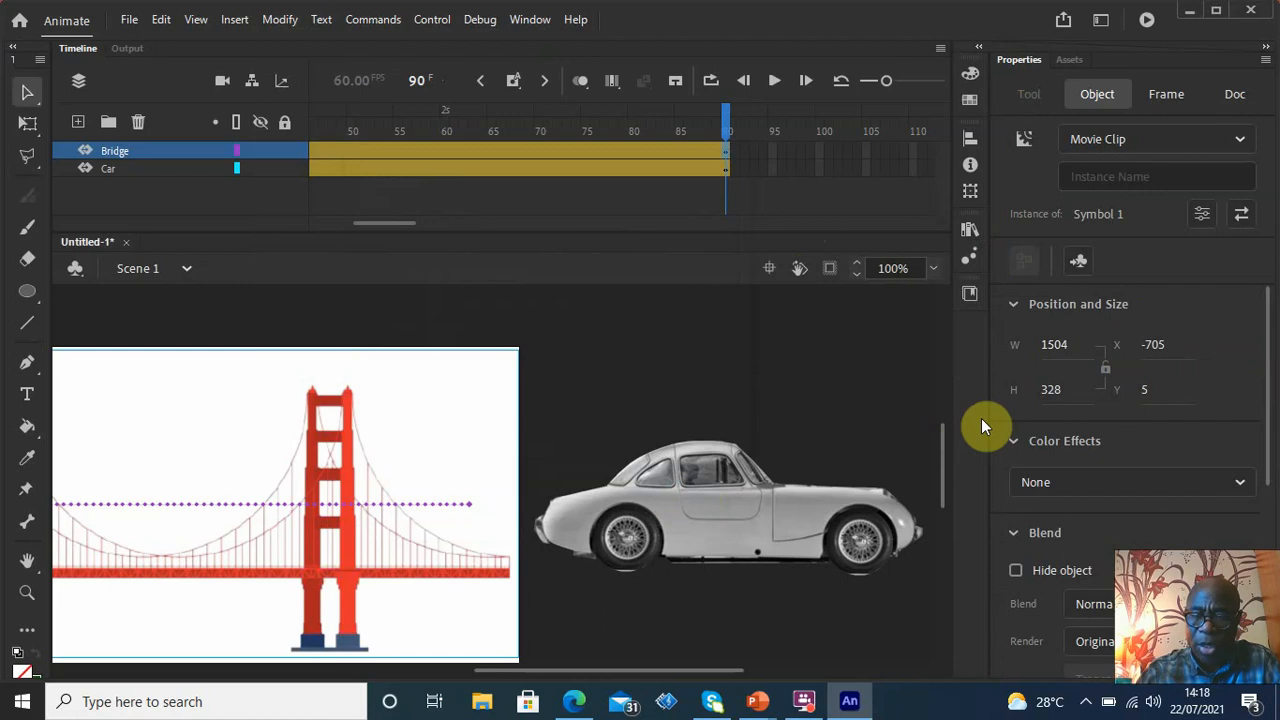
{"action": "key", "text": "ctrl+Return"}
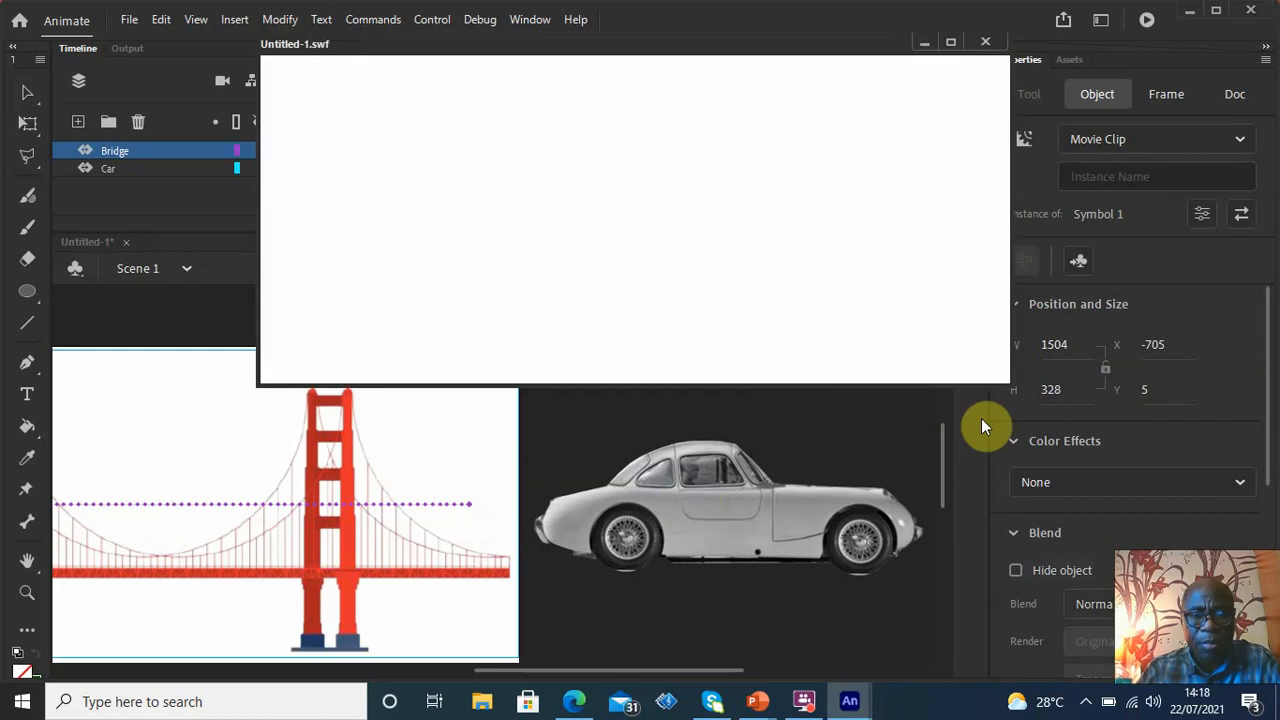
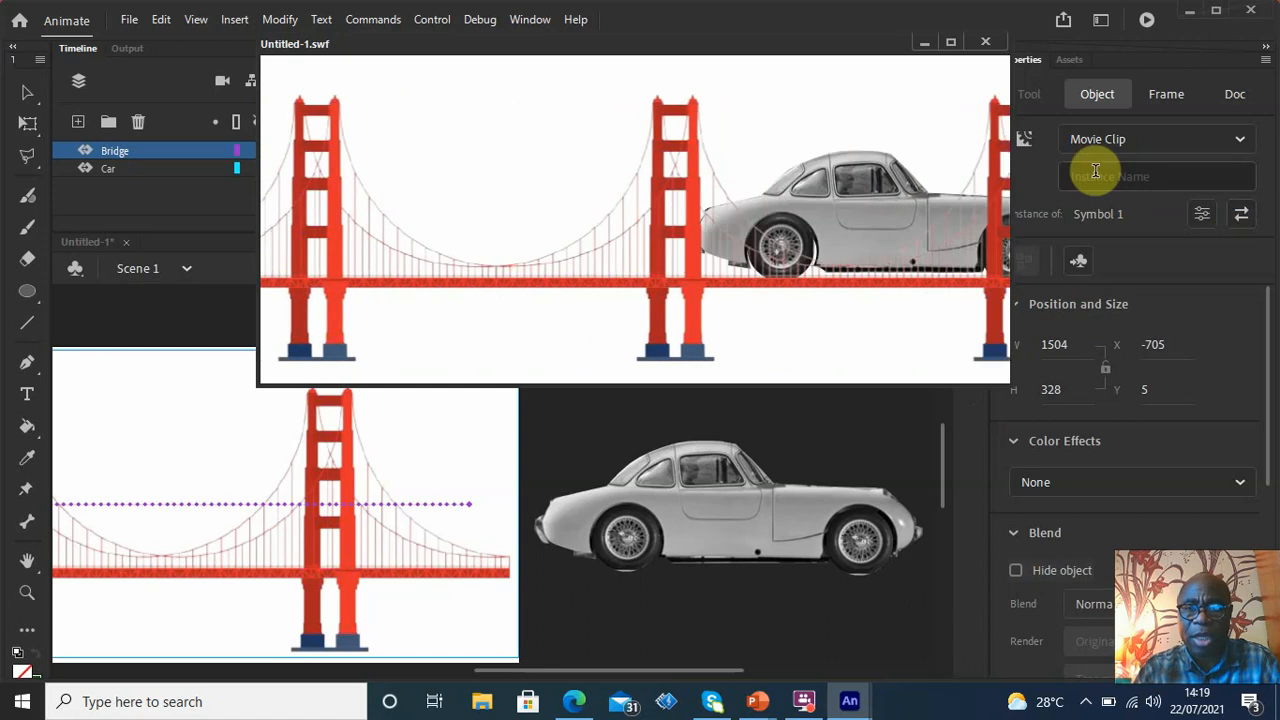
{"action": "left_click", "coordinate": [988, 41]}
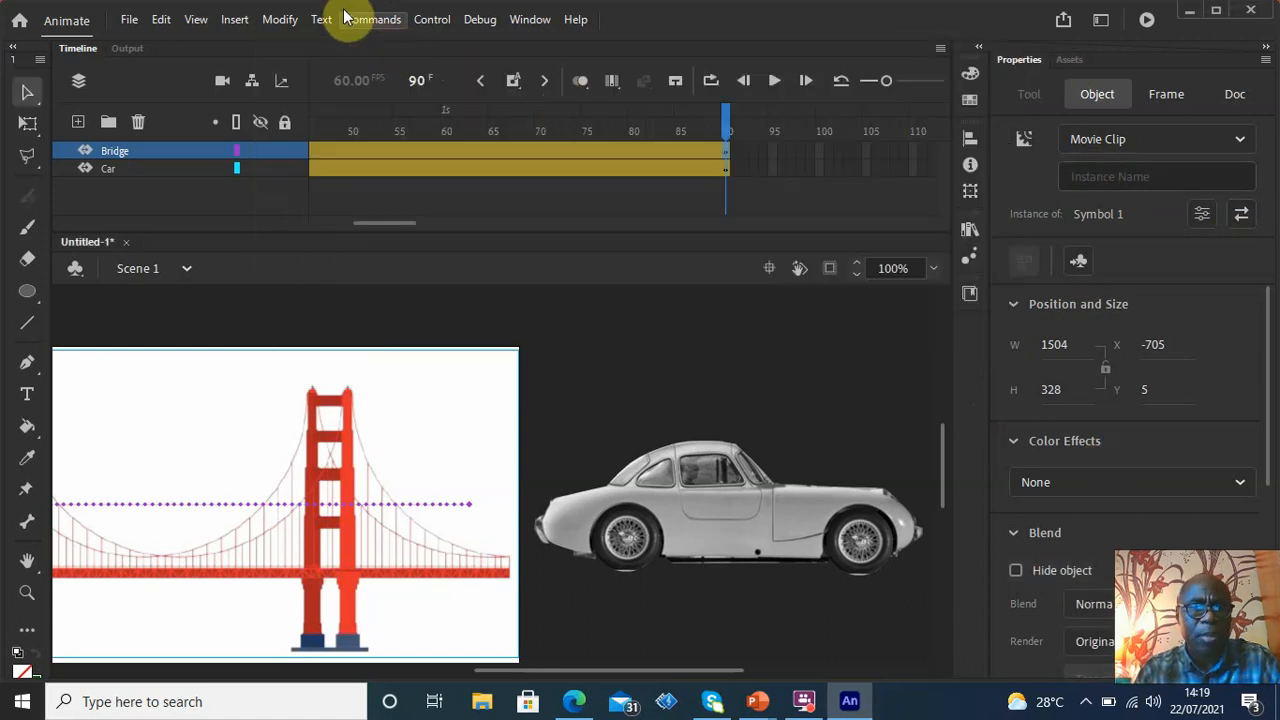
Set the document's frame rate to 30 fps and preview the animation as a test movie
{"action": "left_click", "coordinate": [281, 26]}
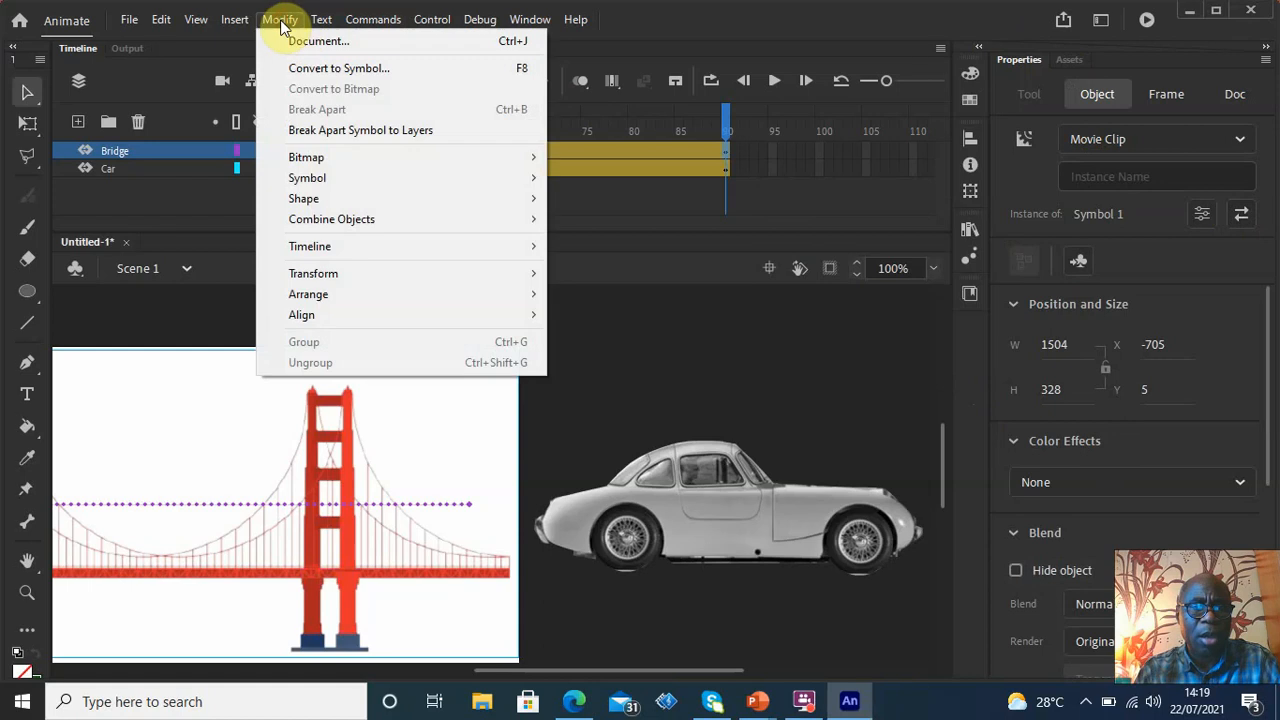
{"action": "left_click", "coordinate": [303, 45]}
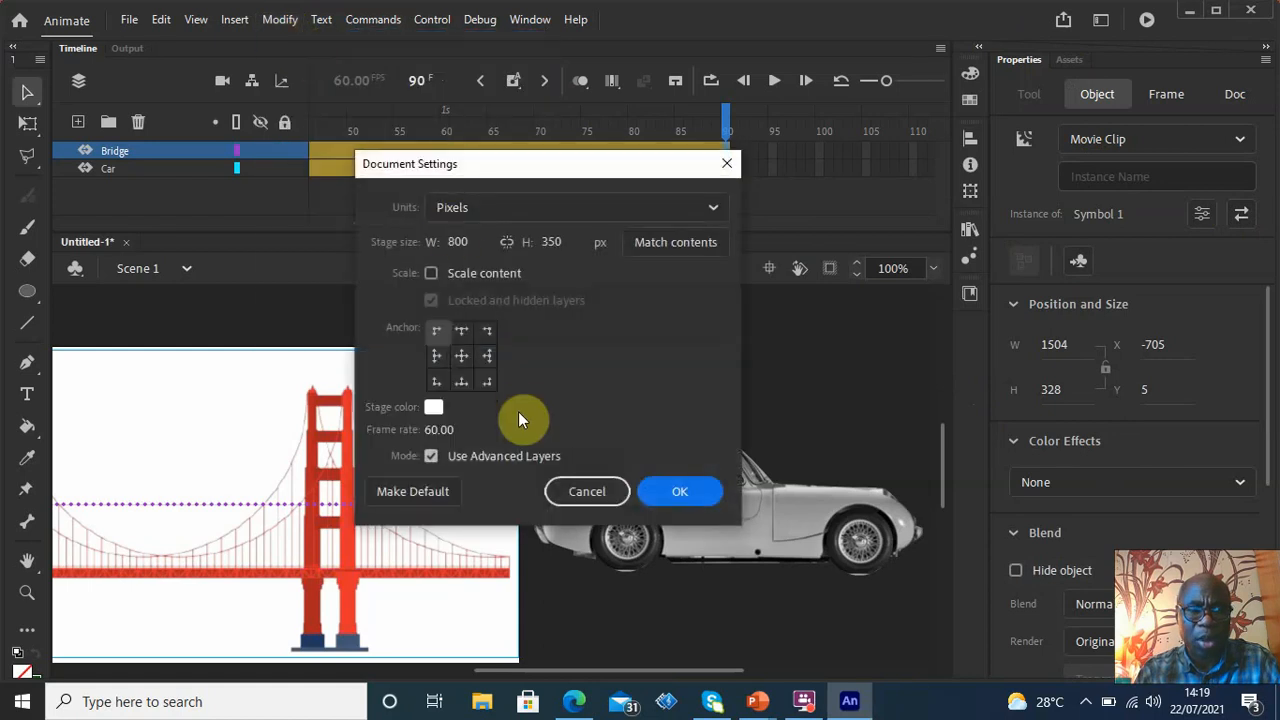
{"action": "left_click", "coordinate": [430, 428]}
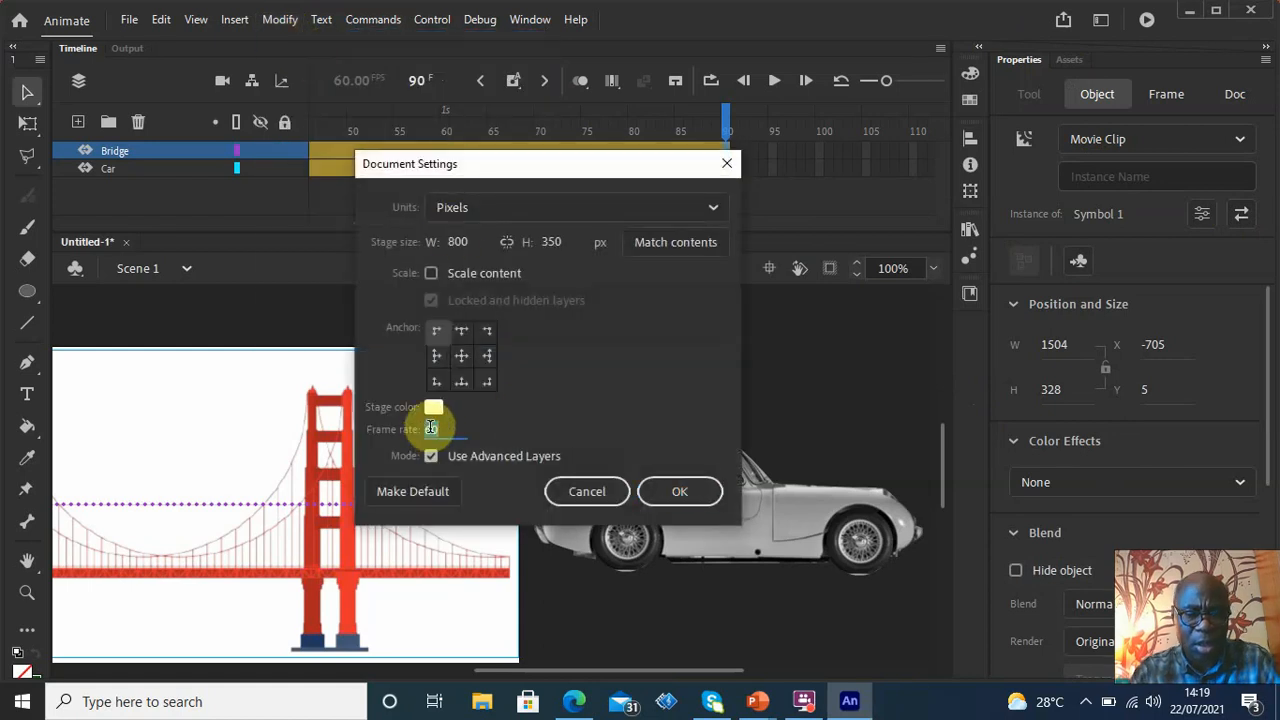
{"action": "type", "text": "3"}
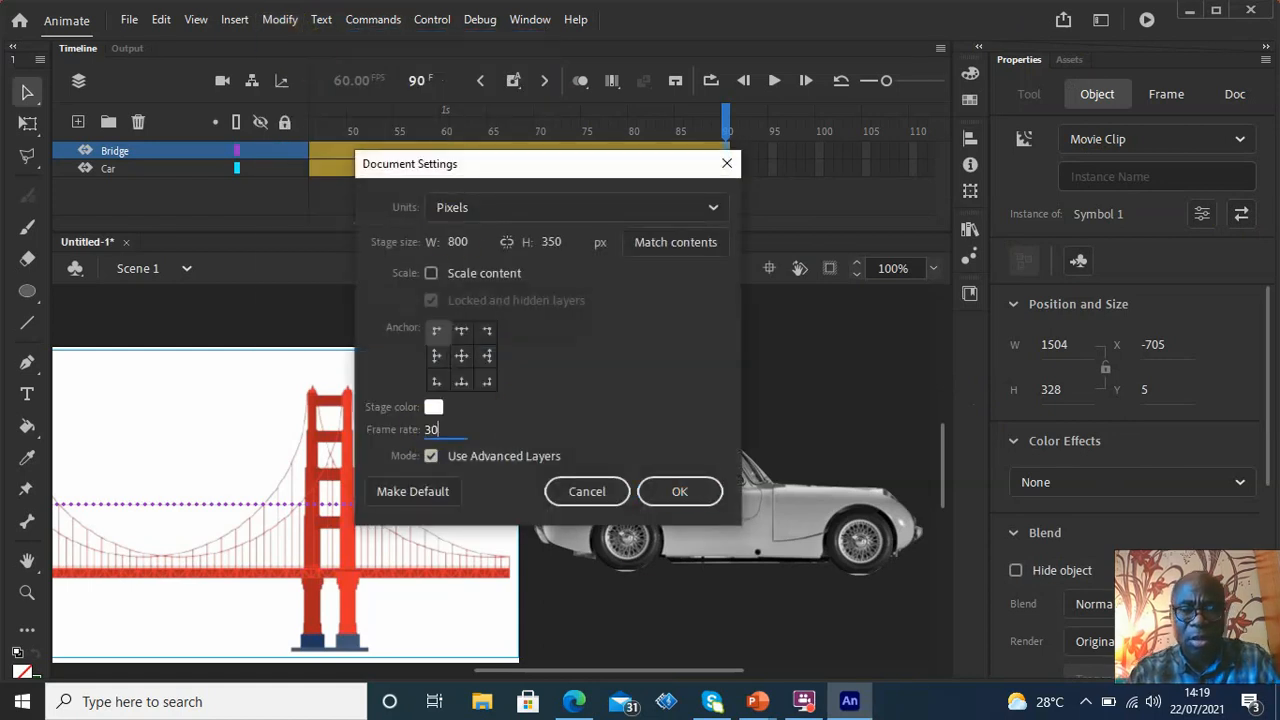
{"action": "left_click", "coordinate": [680, 491]}
{"action": "key", "text": "ctrl+Return"}
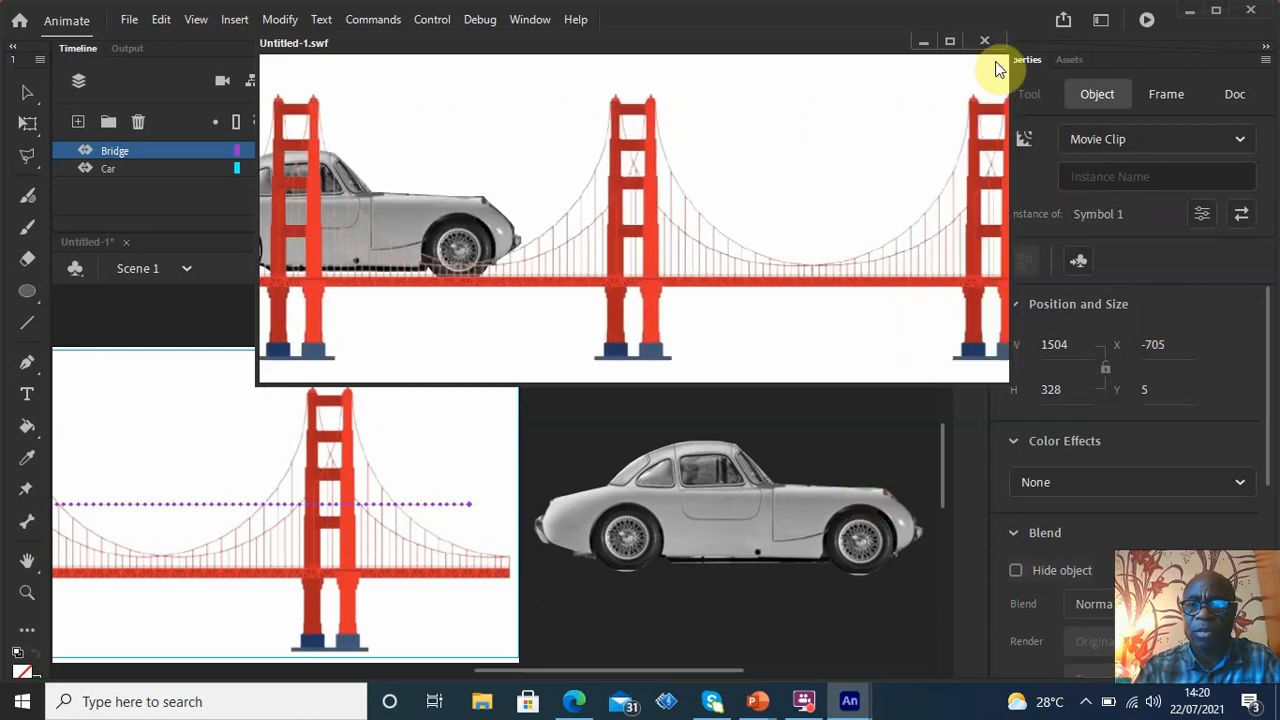
{"action": "left_click", "coordinate": [985, 40]}
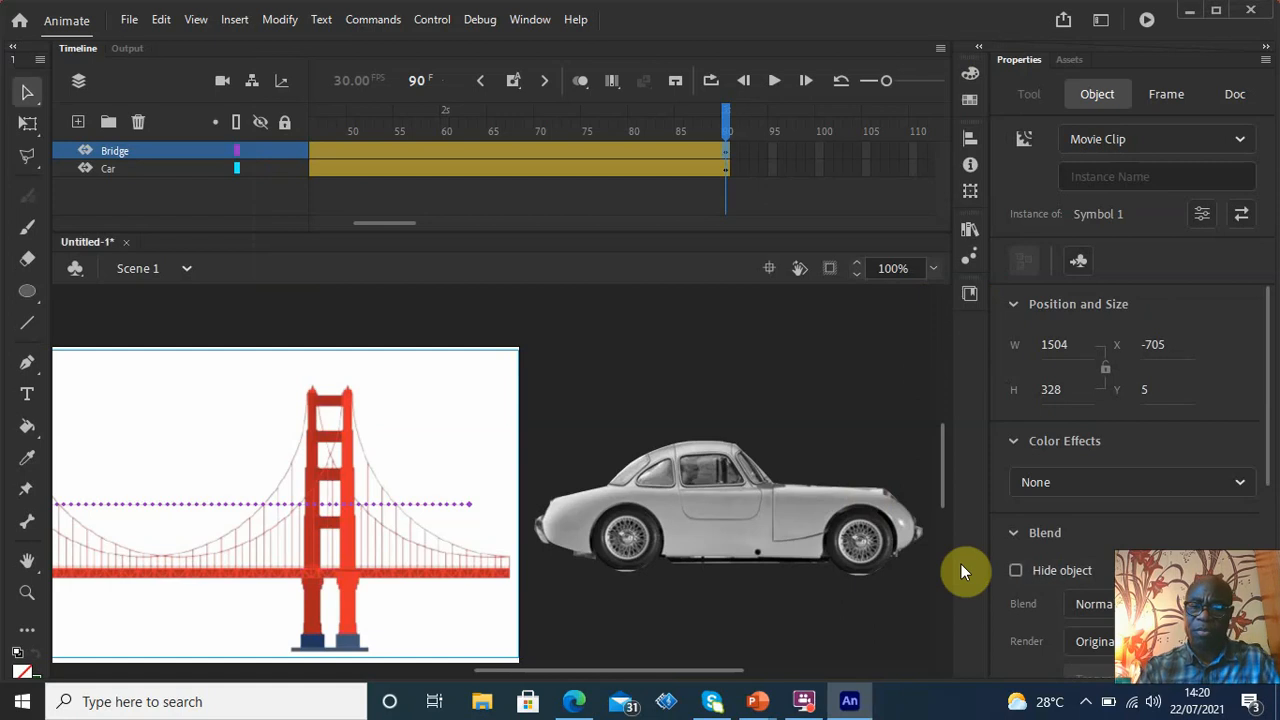
{"action": "left_click", "coordinate": [856, 702]}
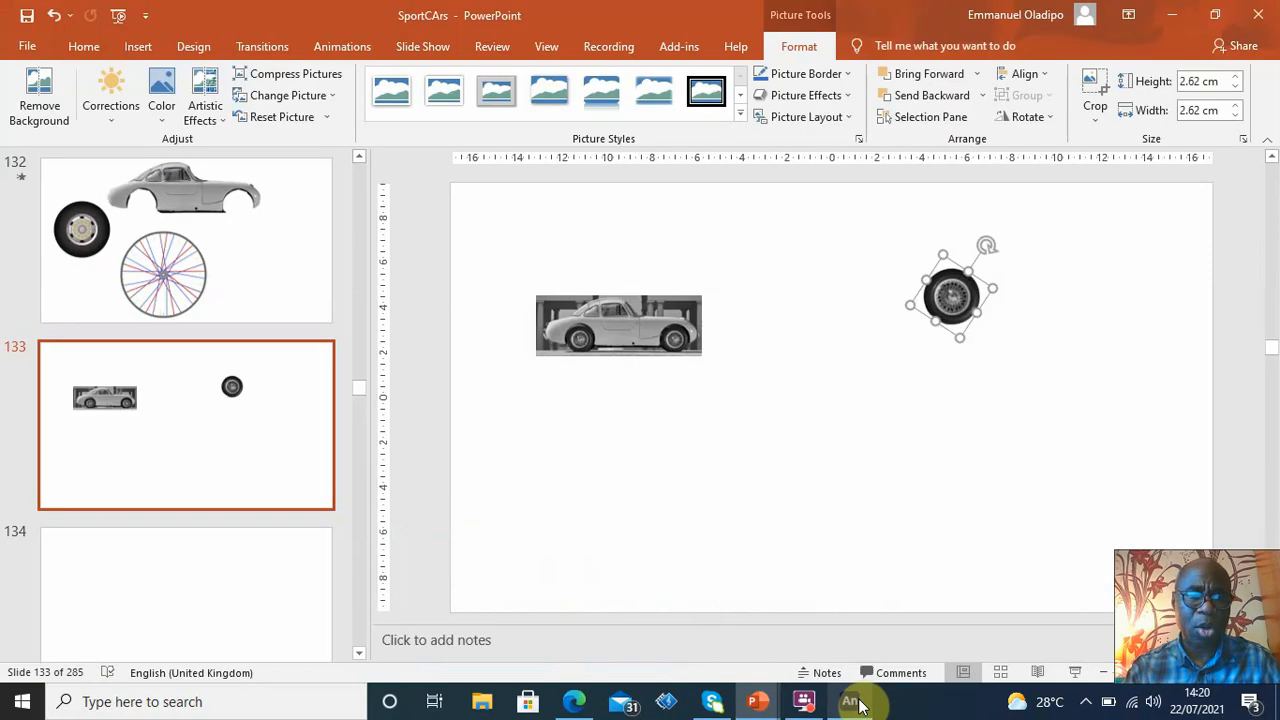
{"action": "mouse_move", "coordinate": [755, 700]}
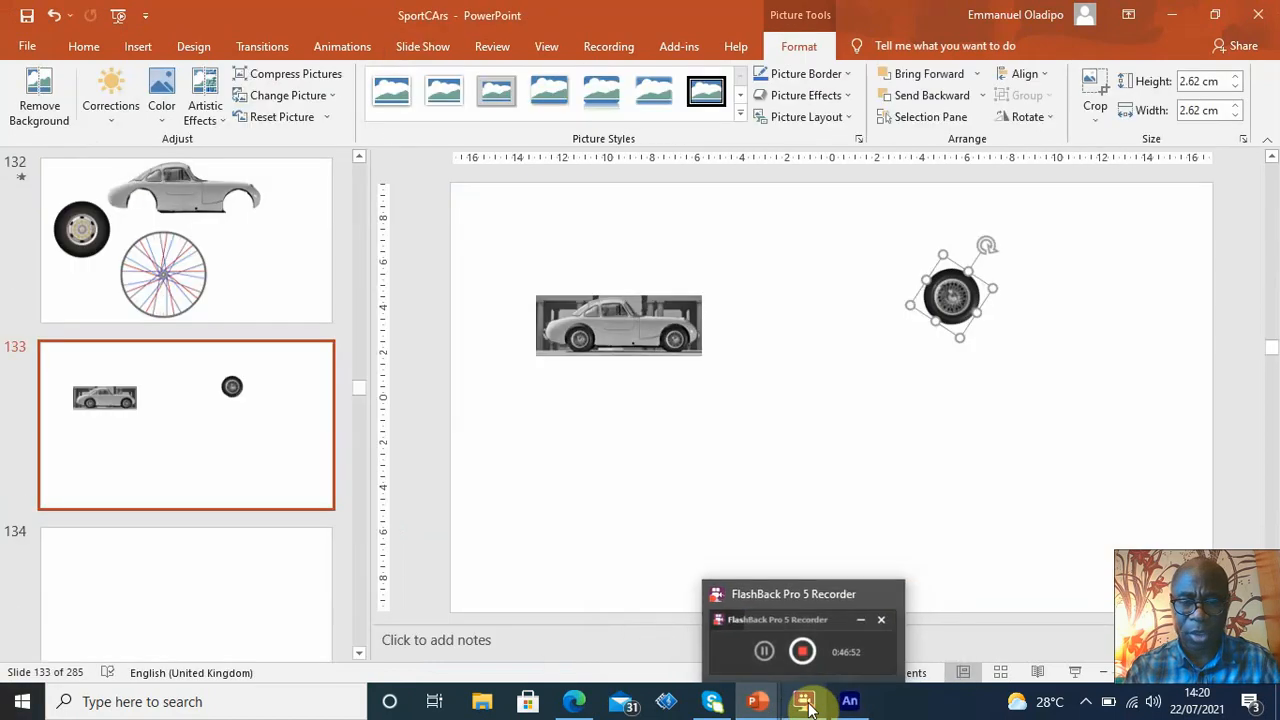
{"action": "left_click", "coordinate": [808, 704]}
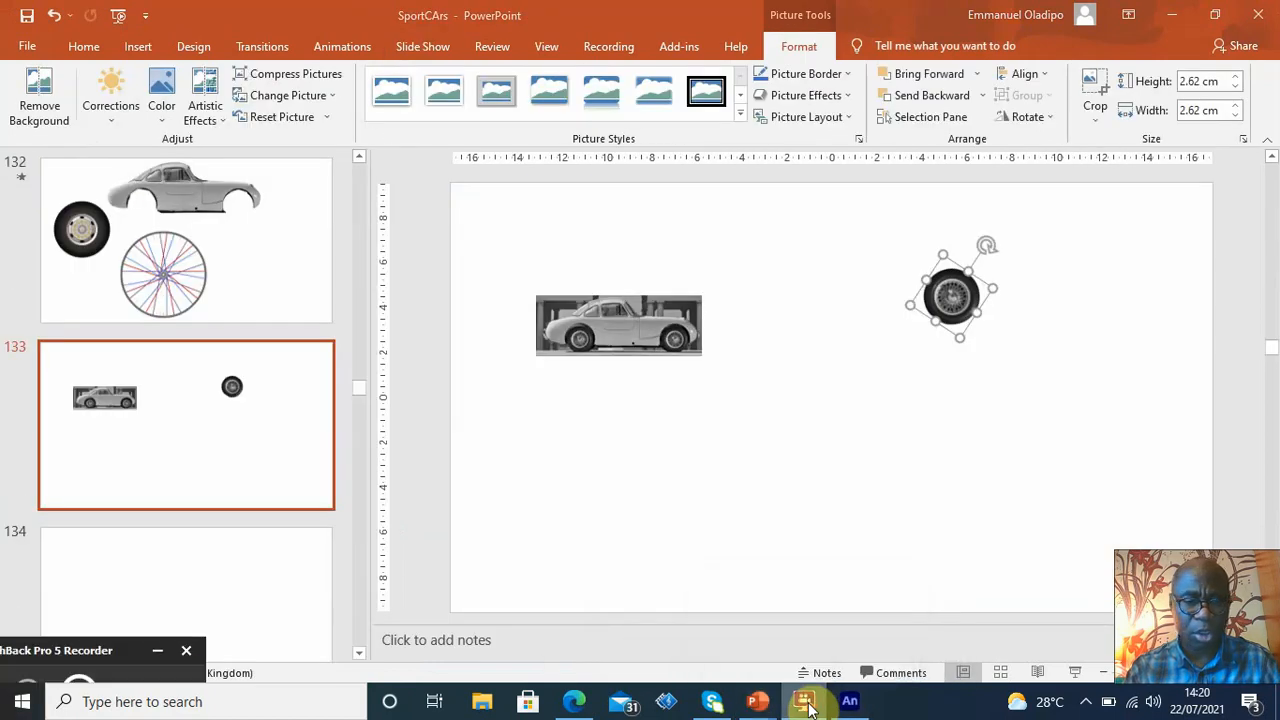